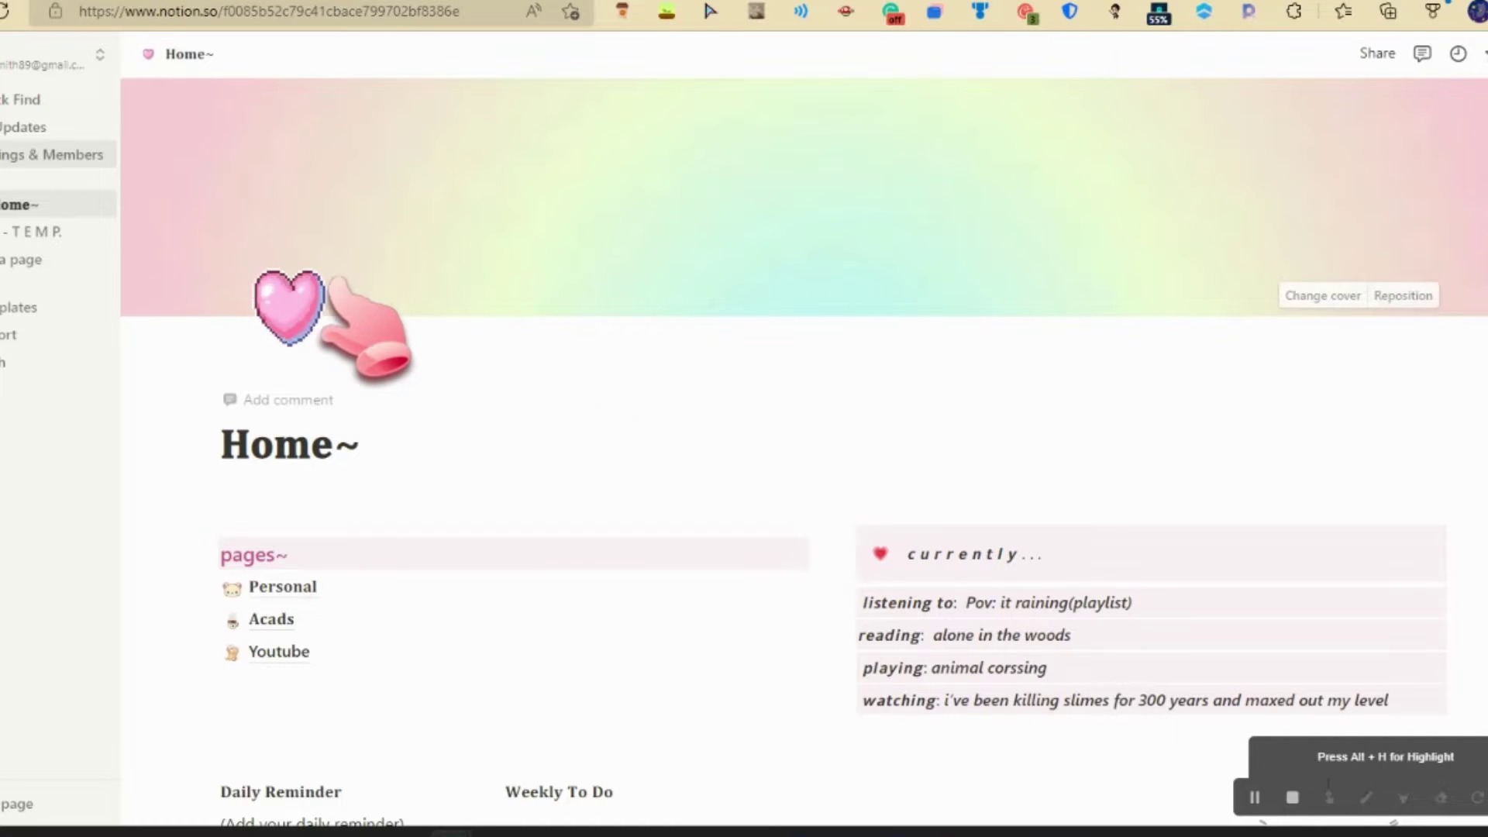
Scroll the disney movies checklist and check today's date on the system calendar.
scroll(694, 491, "down", 20)
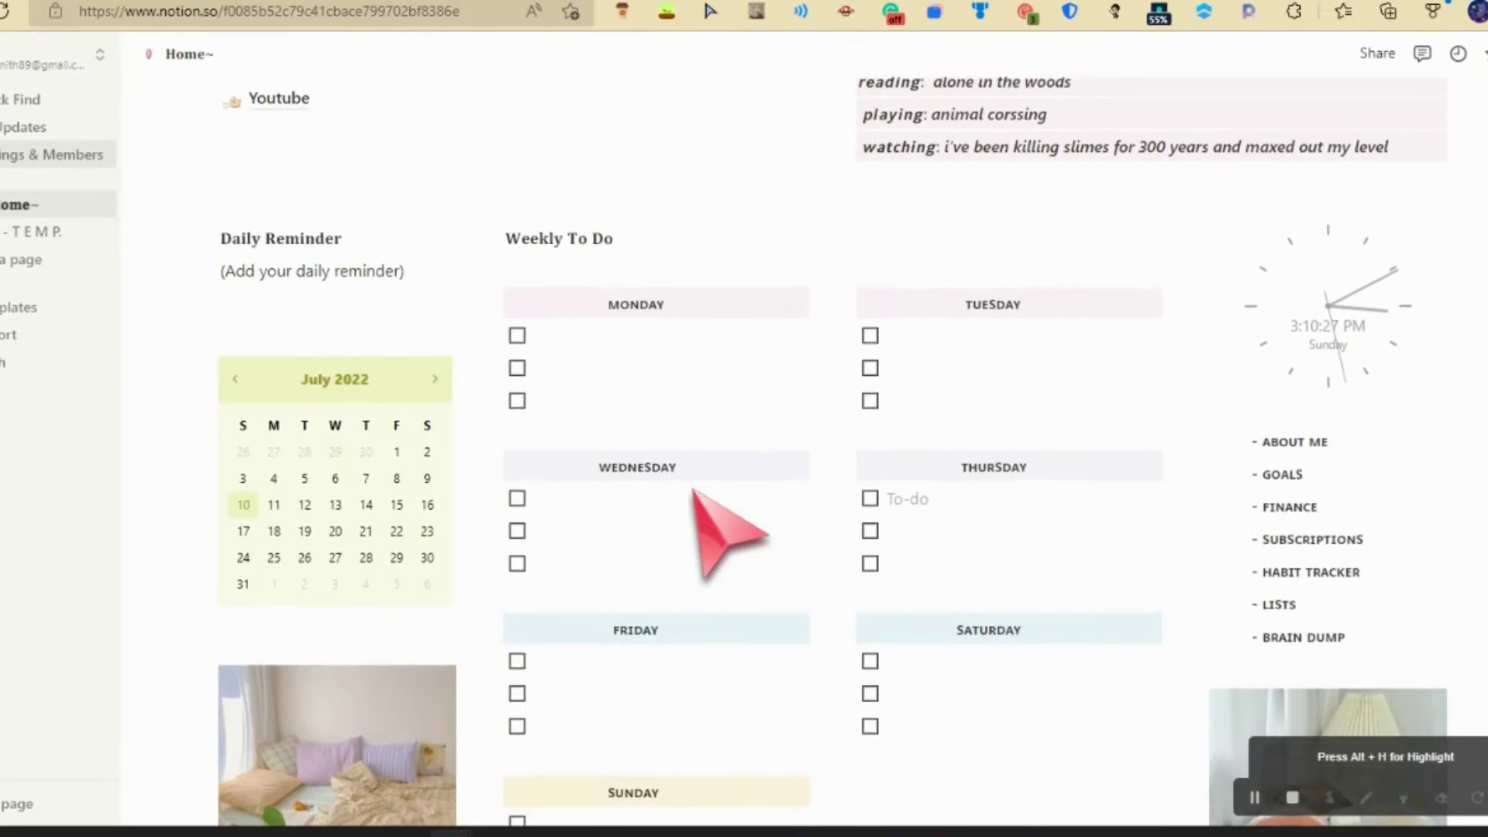
scroll(695, 496, "down", 5)
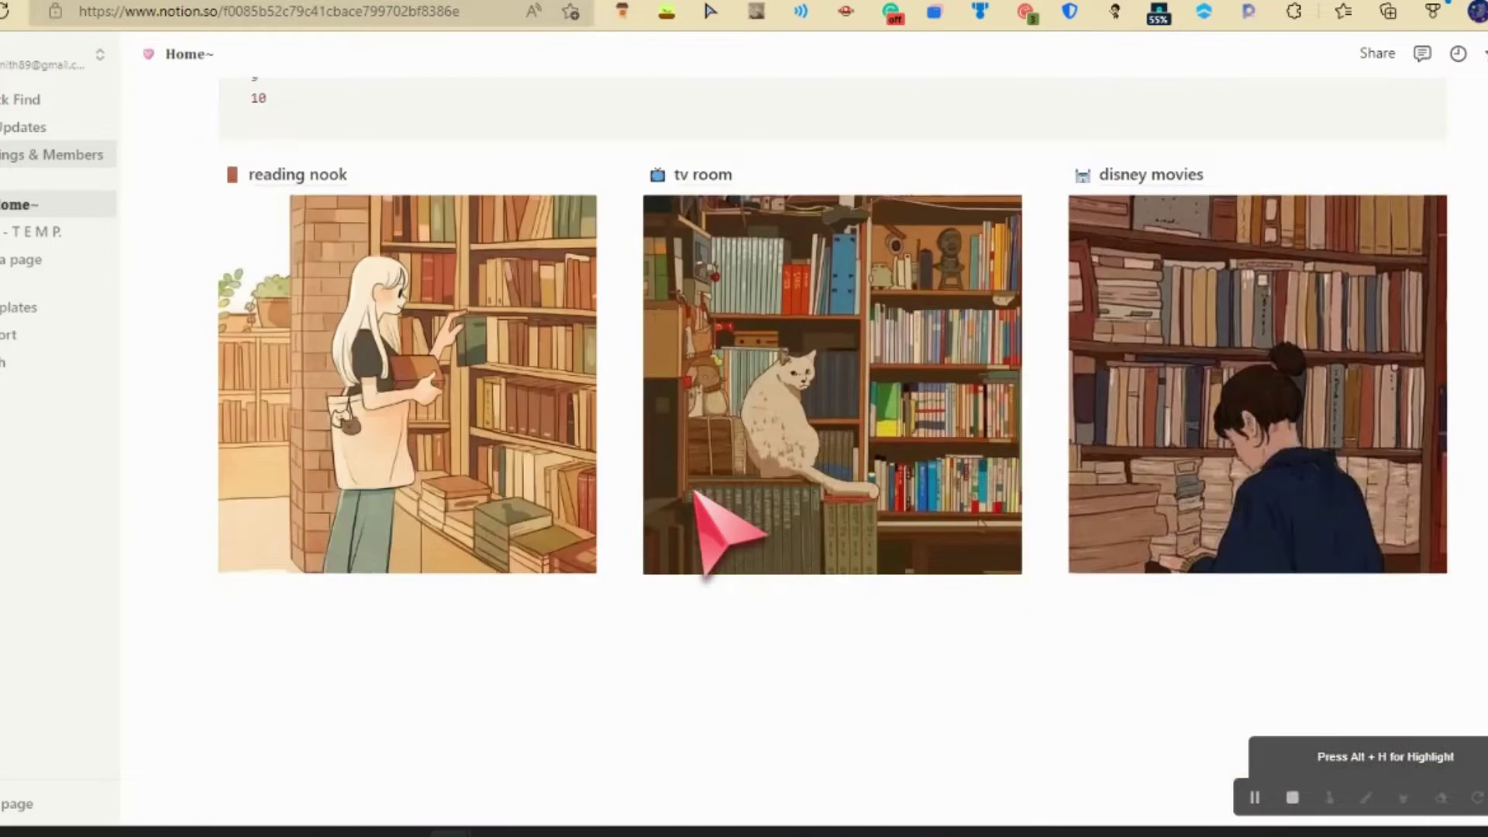
scroll(701, 504, "up", 20)
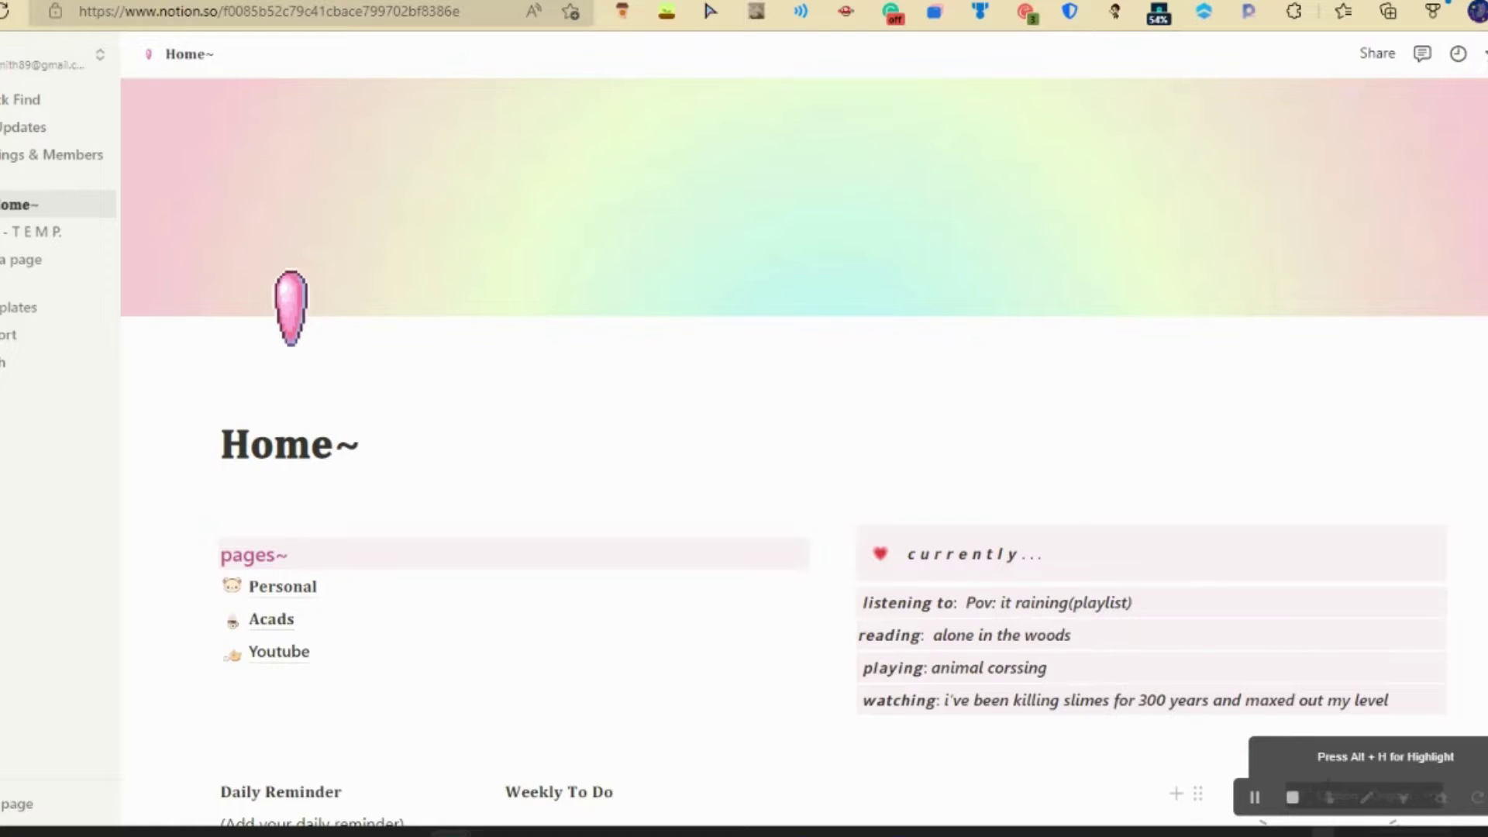
key("super+alt+d")
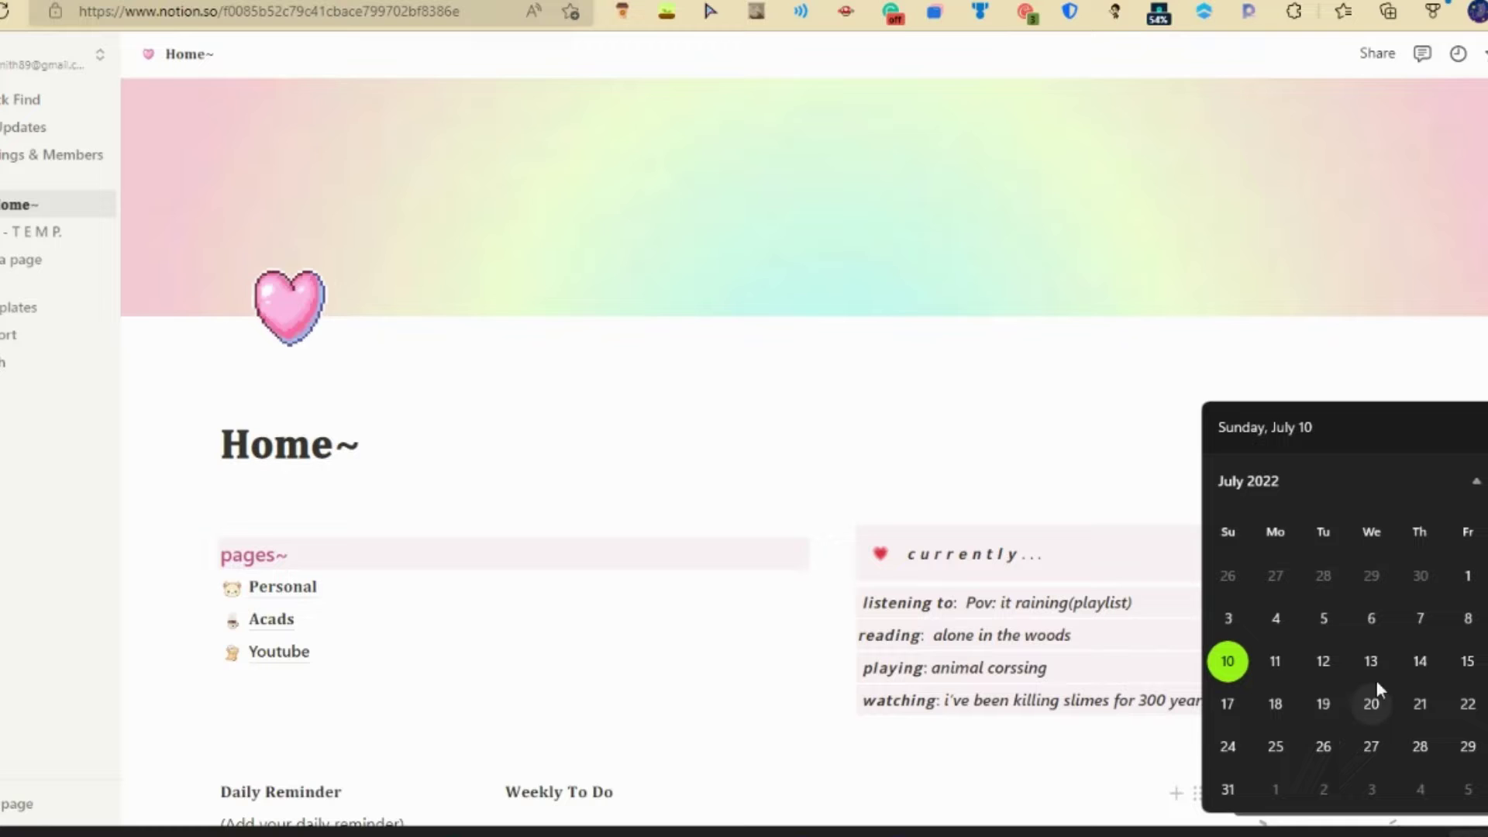
left_click(964, 426)
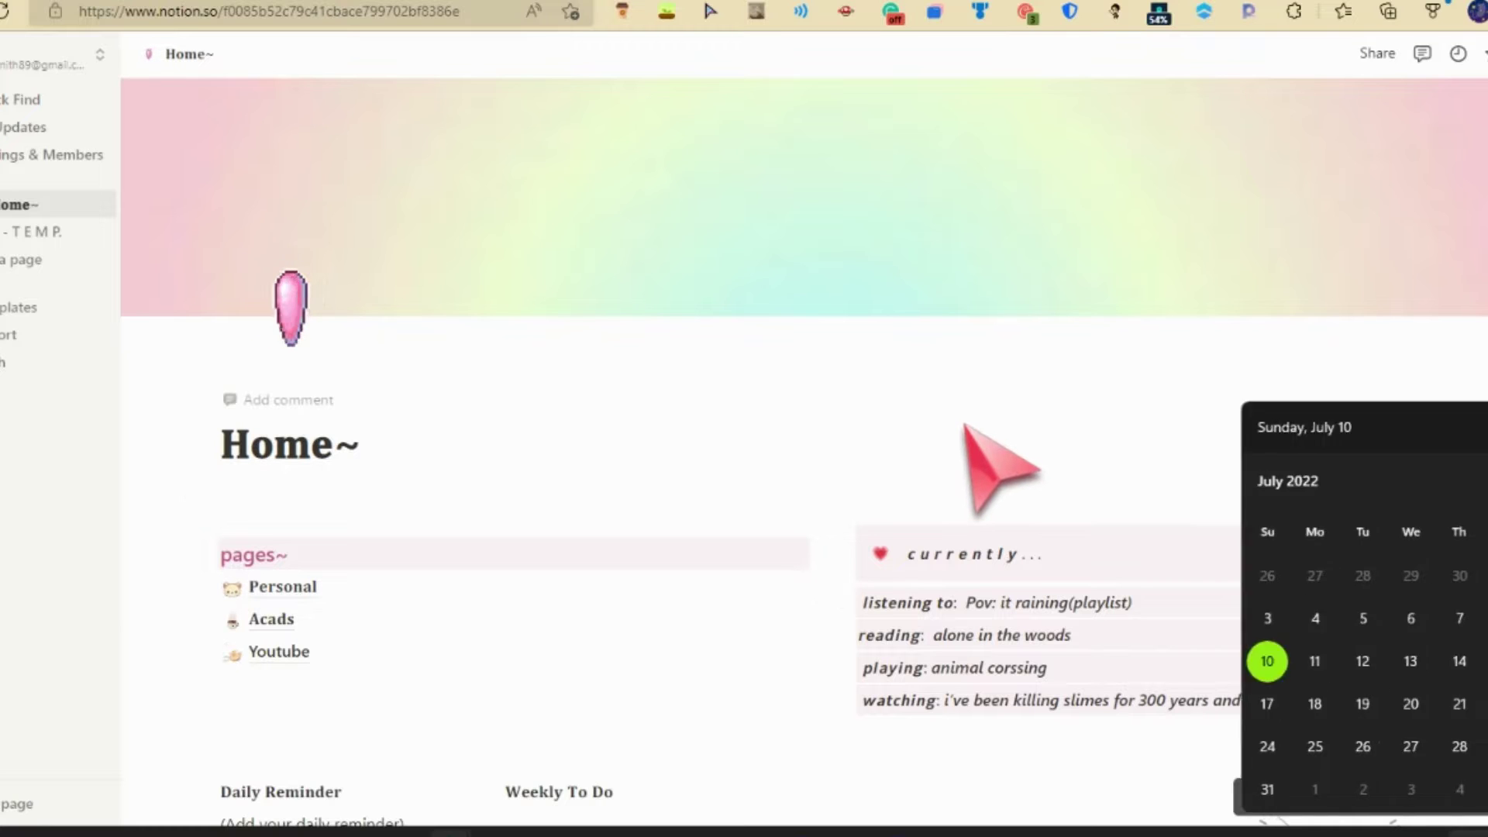
Tick Tinker Bell as watched and untick Toy Story: Olvidados en el tiempo.
scroll(963, 425, "down", 2)
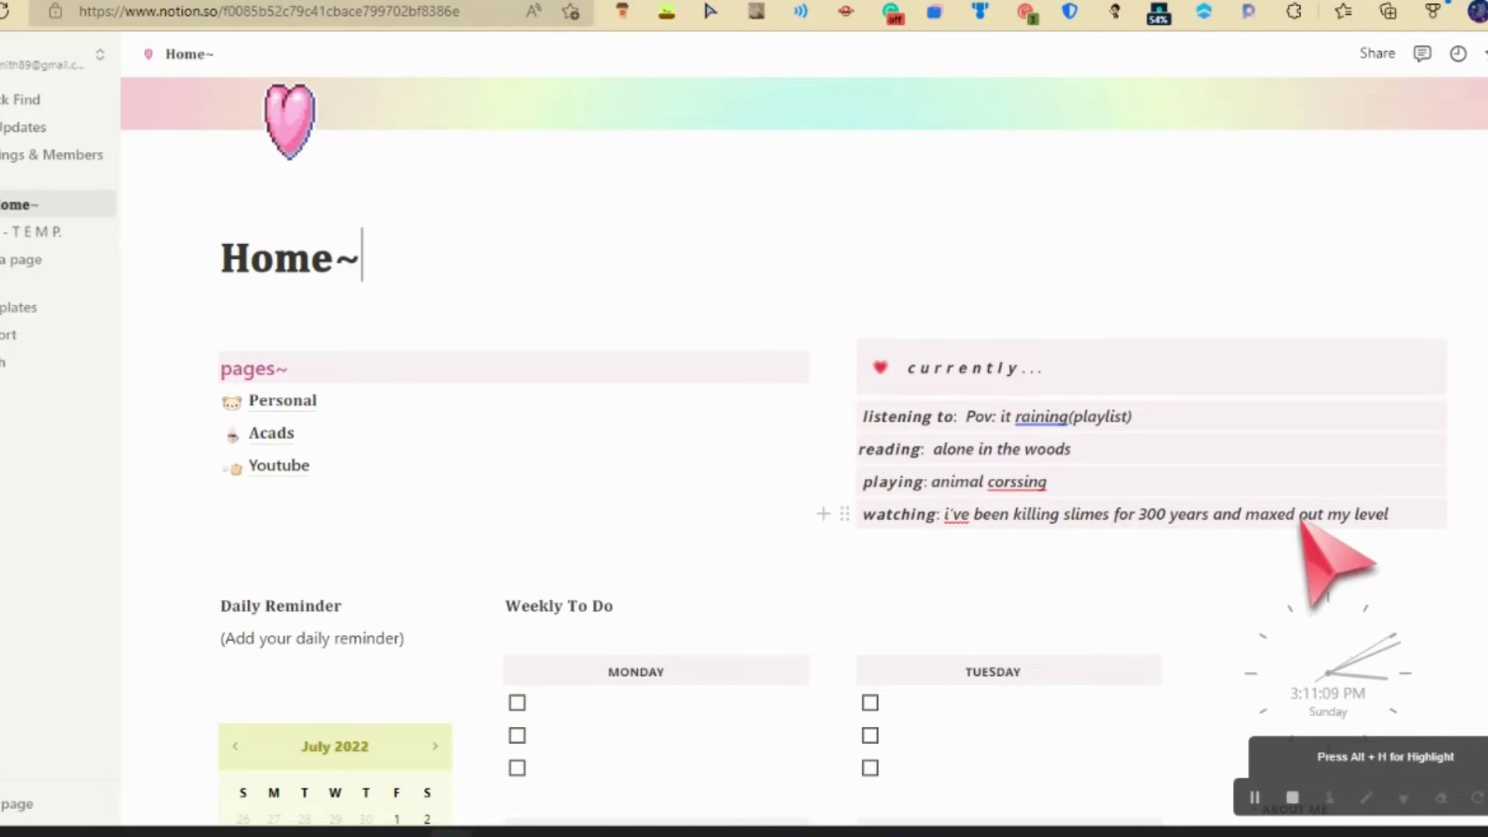
scroll(1023, 523, "down", 5)
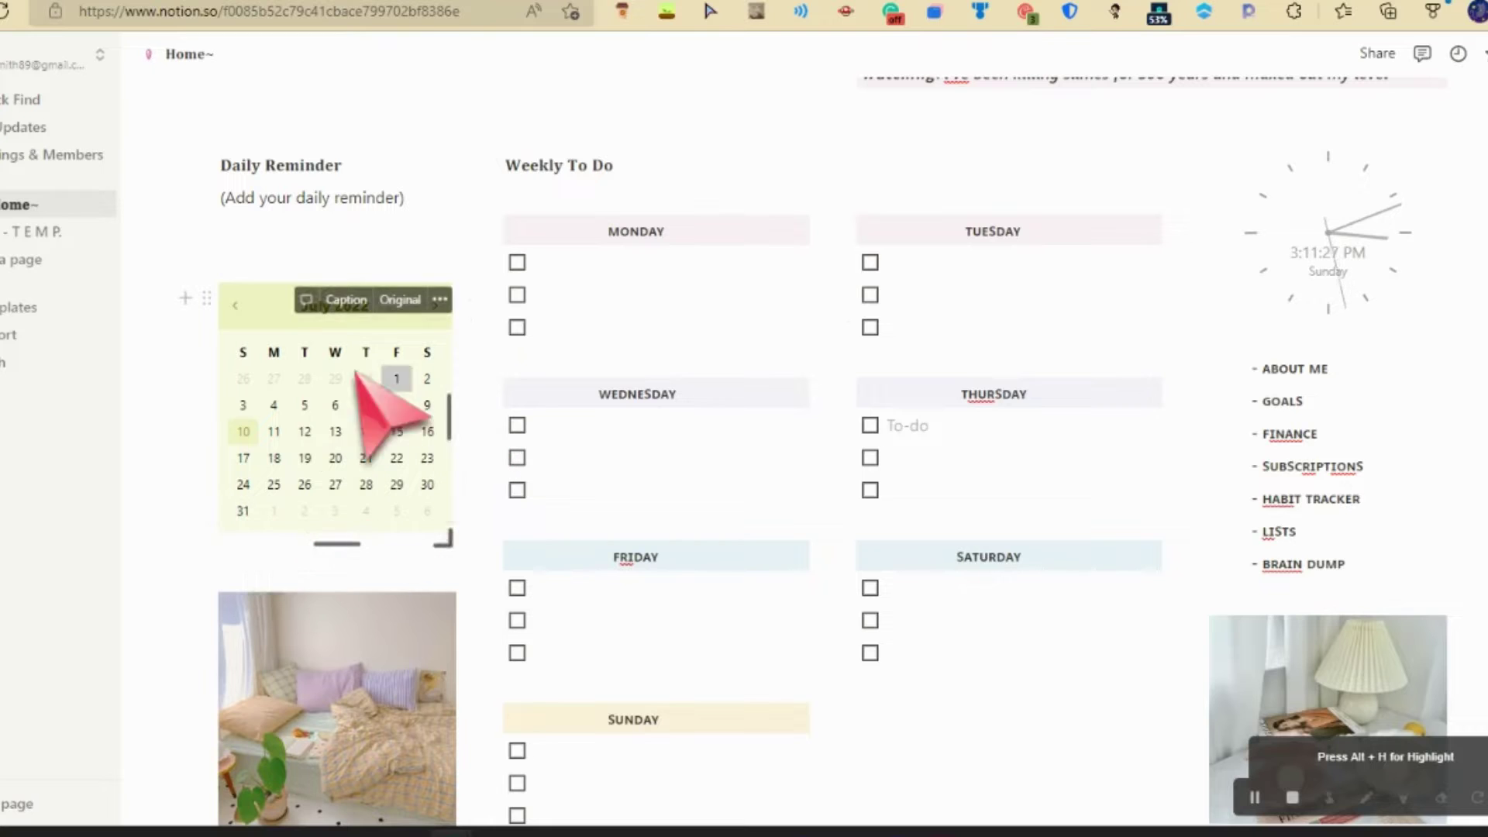
scroll(332, 339, "down", 5)
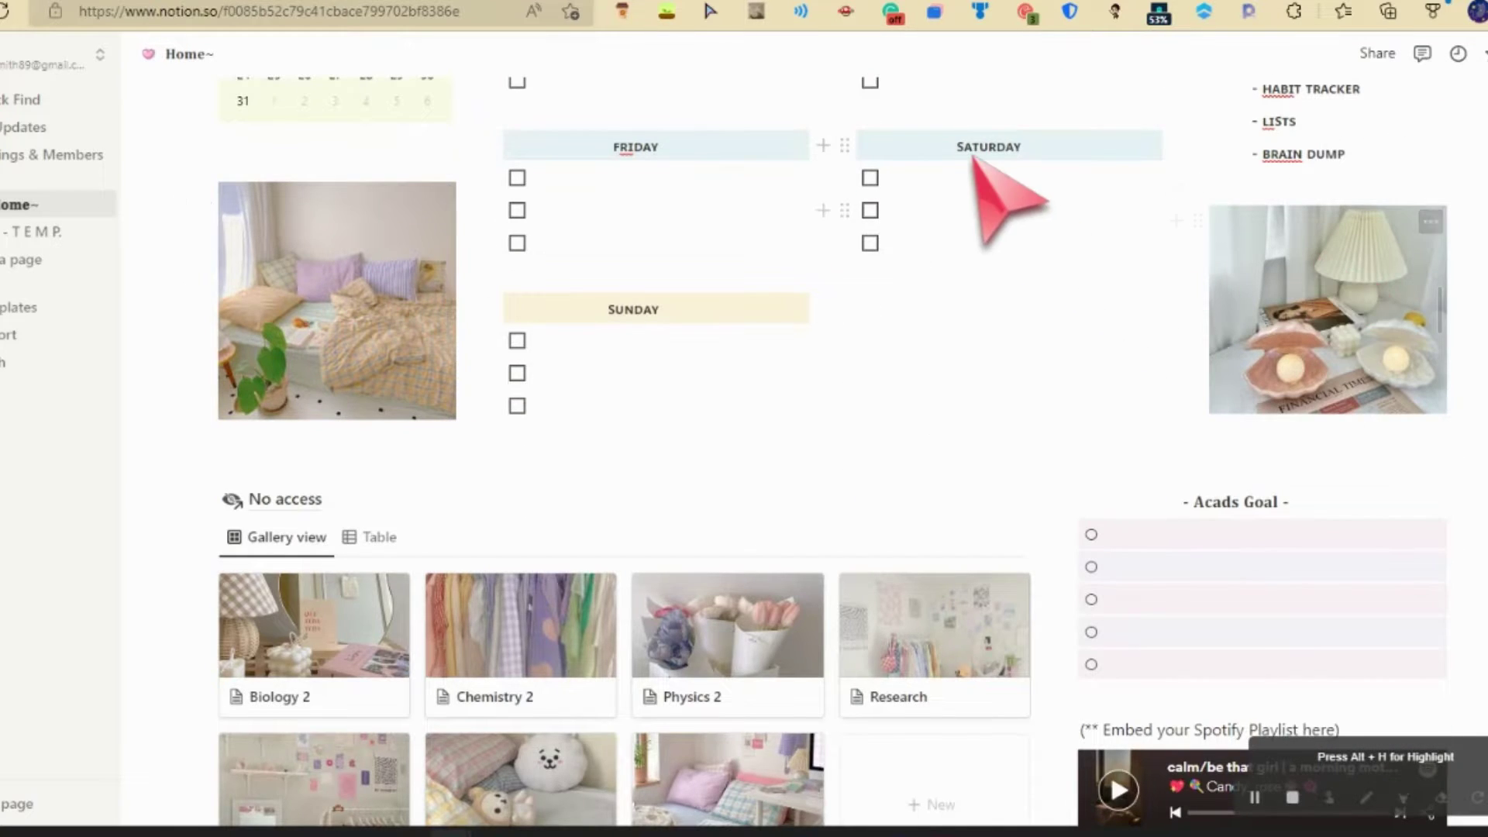
scroll(1000, 194, "down", 5)
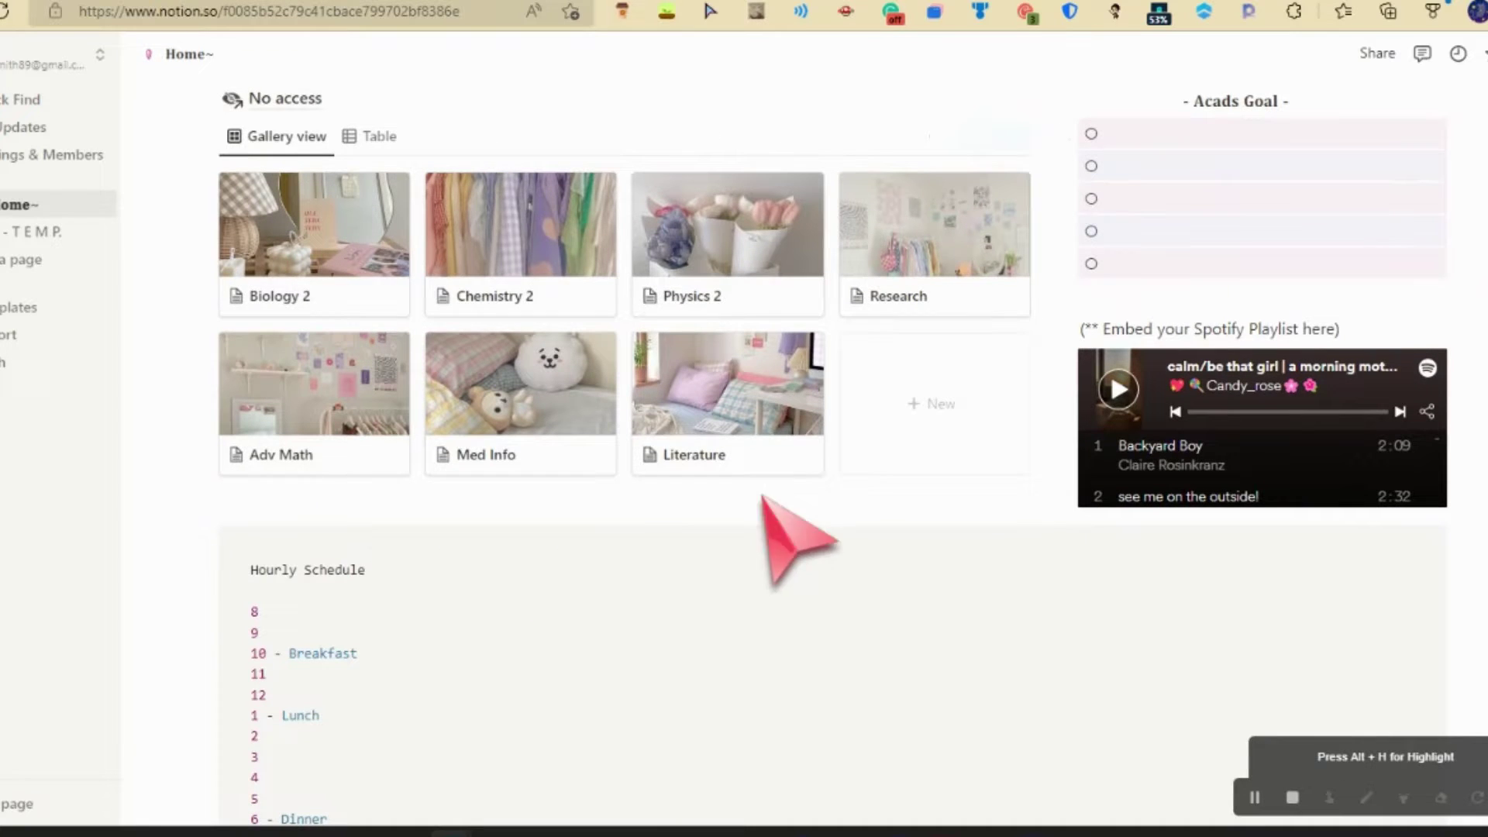
scroll(965, 247, "up", 2)
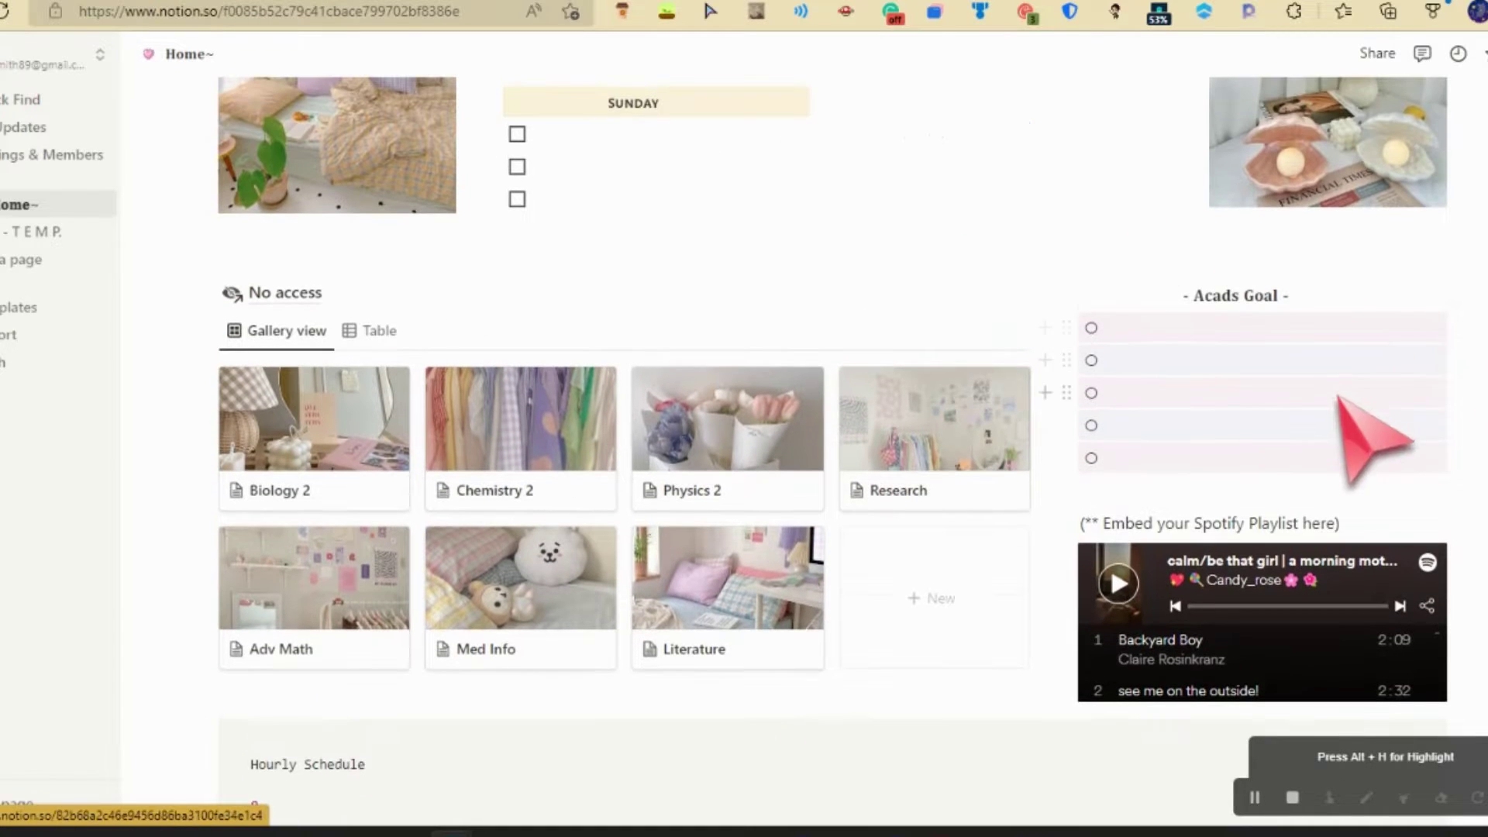
scroll(1046, 279, "down", 6)
scroll(775, 201, "down", 2)
scroll(613, 174, "up", 3)
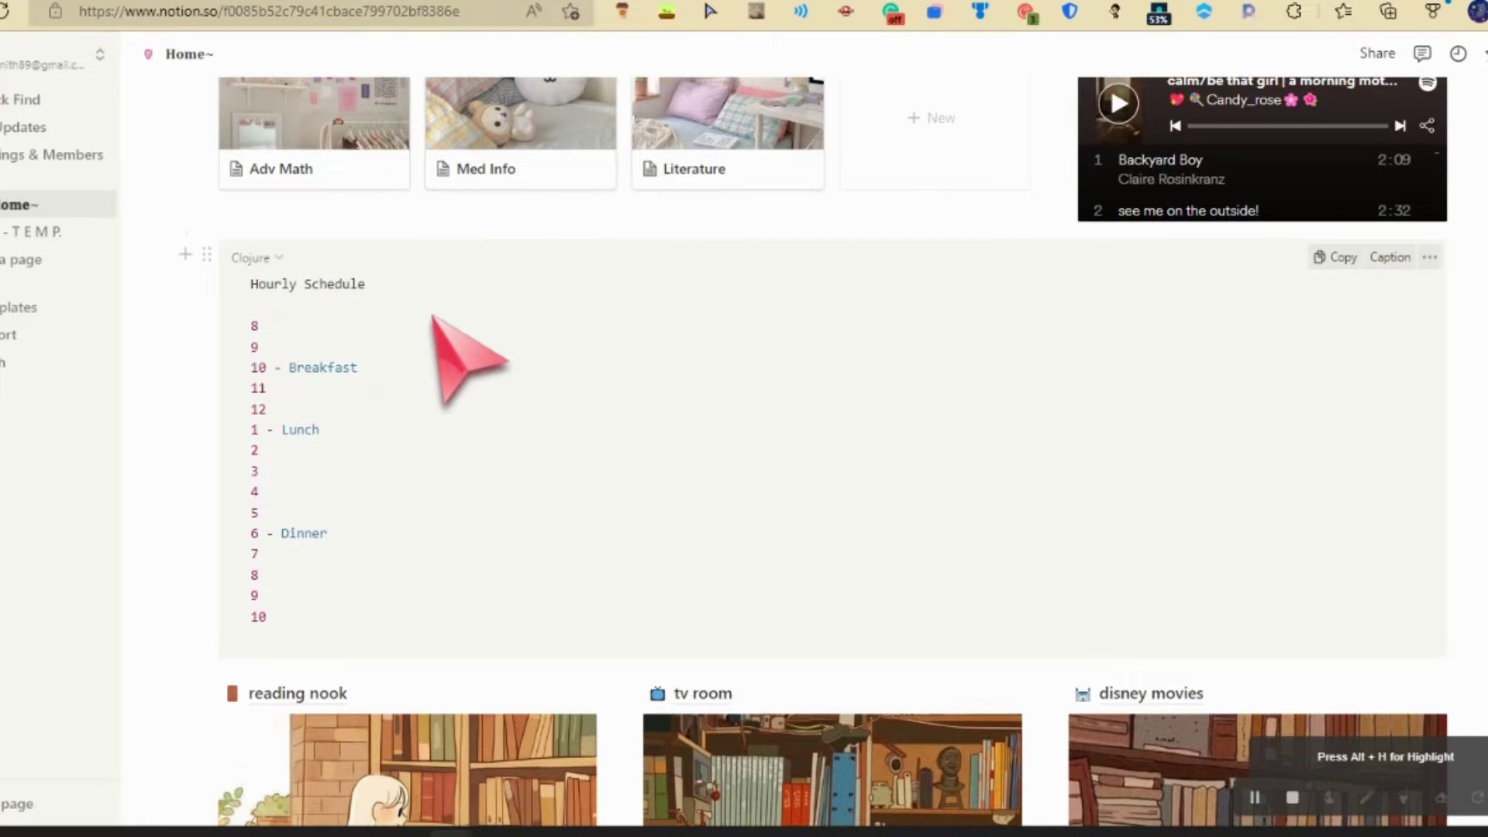
scroll(349, 430, "down", 6)
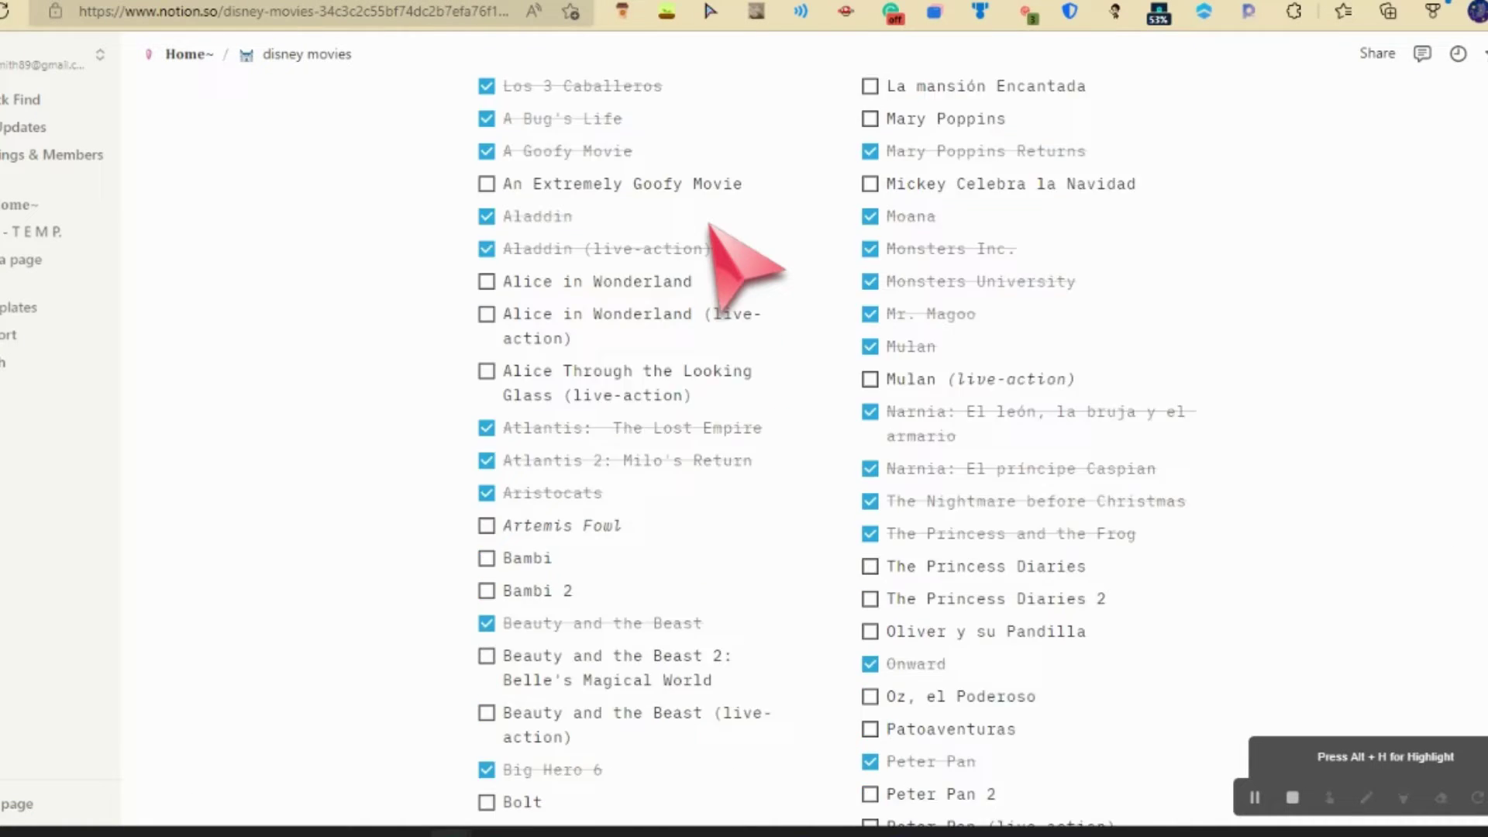
scroll(710, 226, "down", 20)
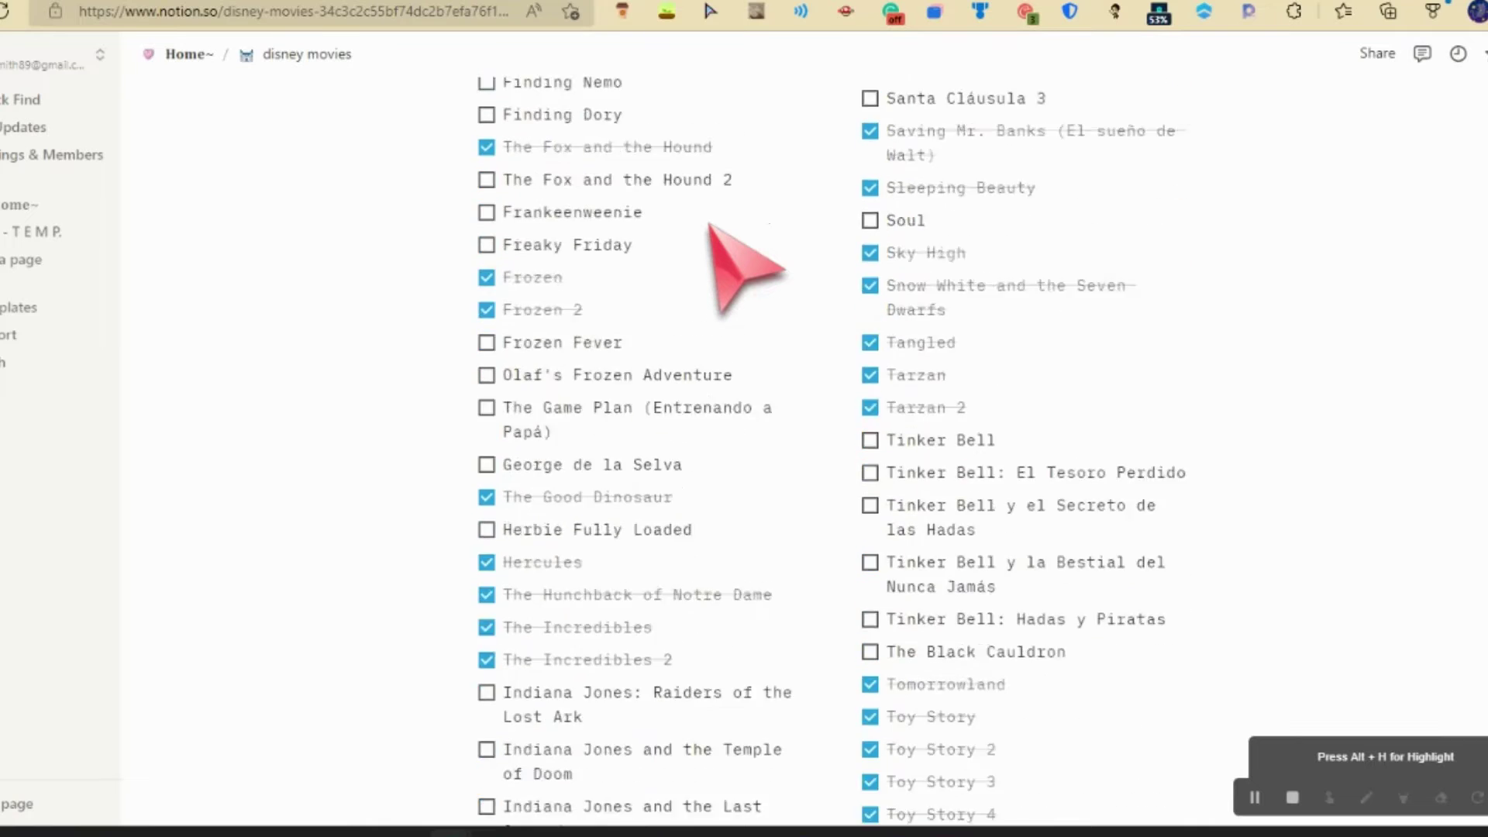
scroll(709, 226, "up", 7)
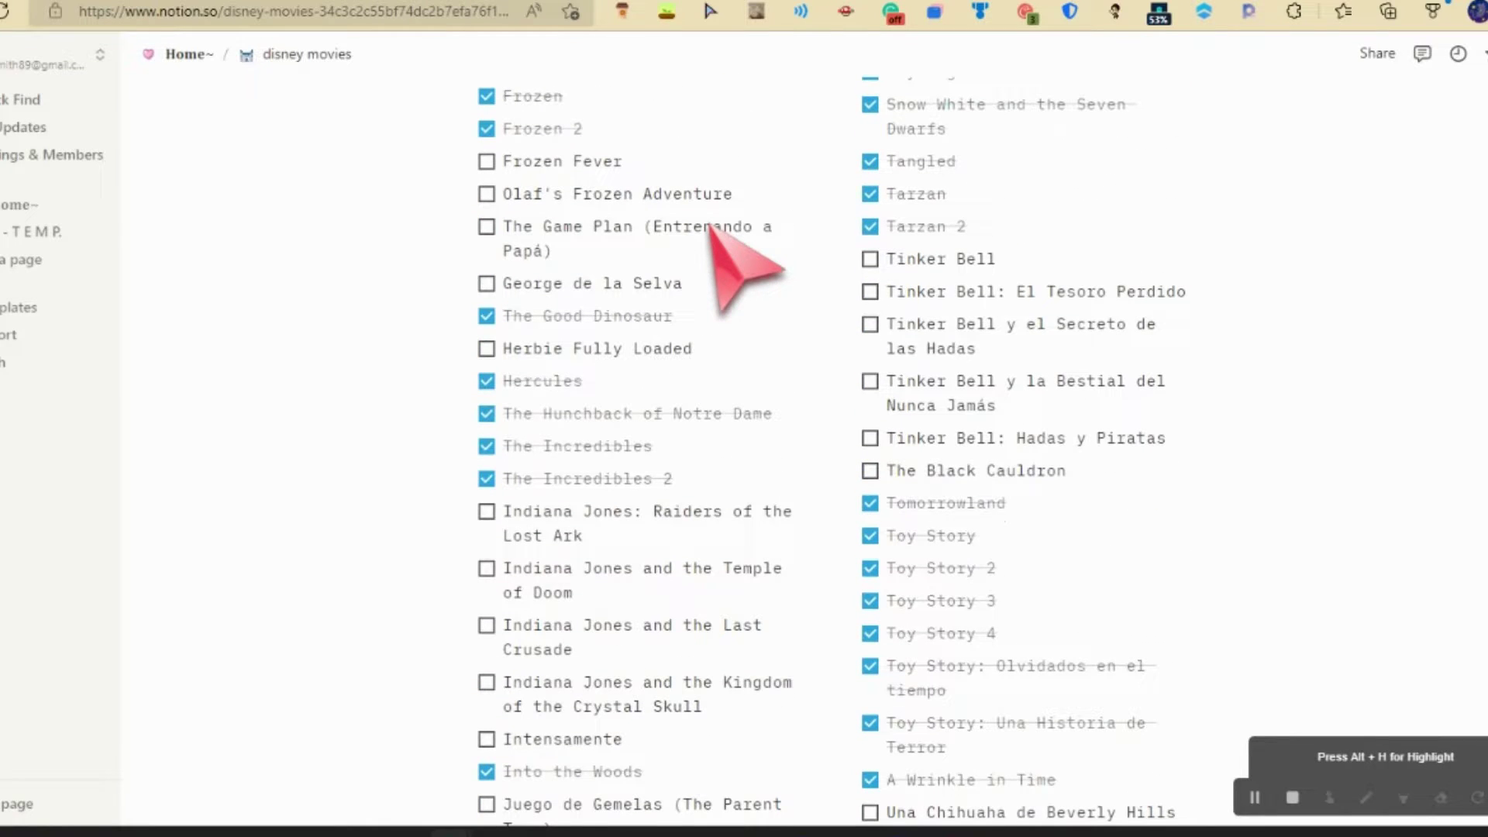
left_click(869, 258)
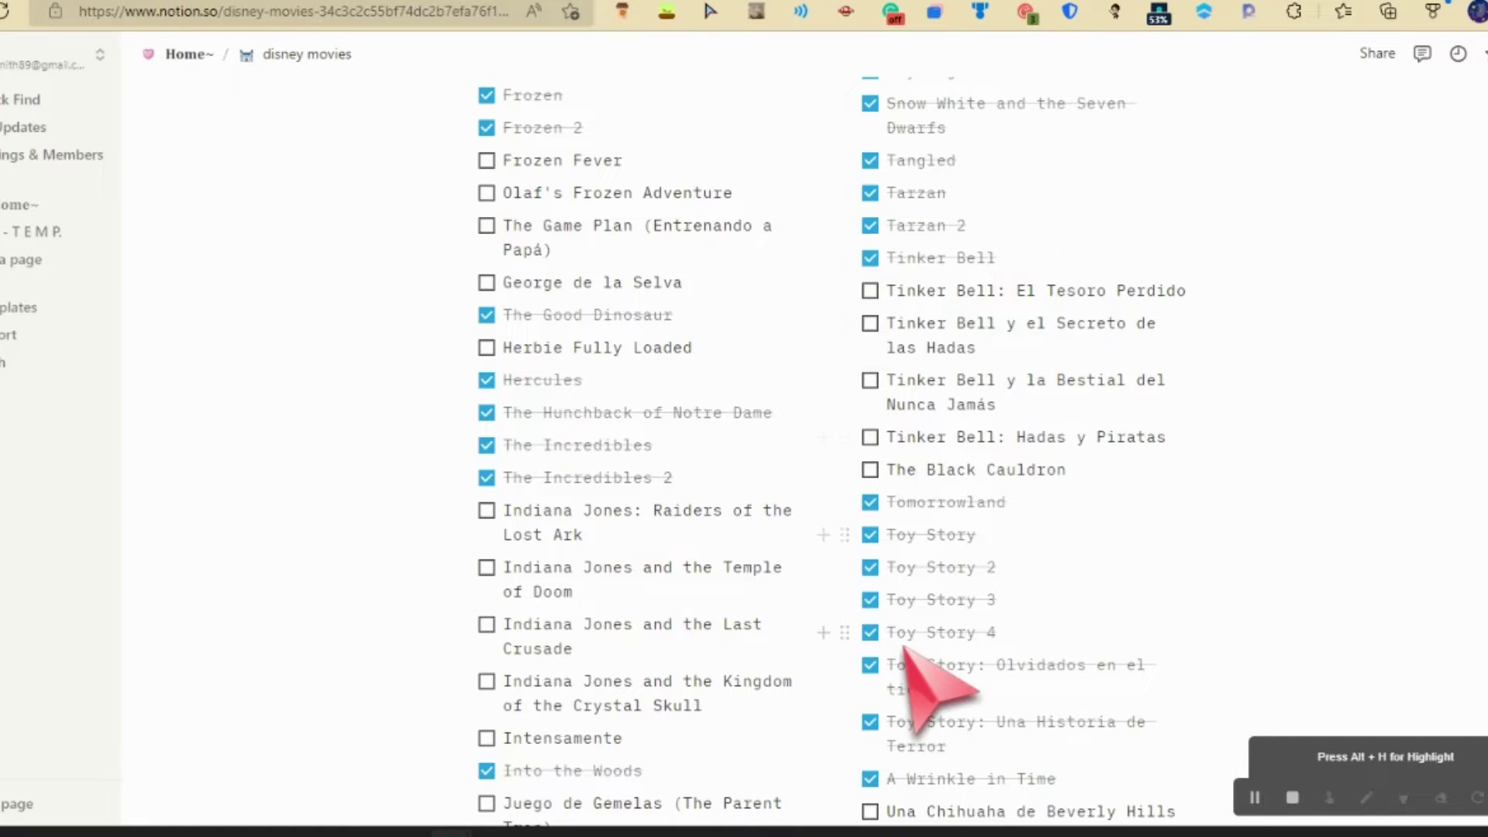
left_click(869, 664)
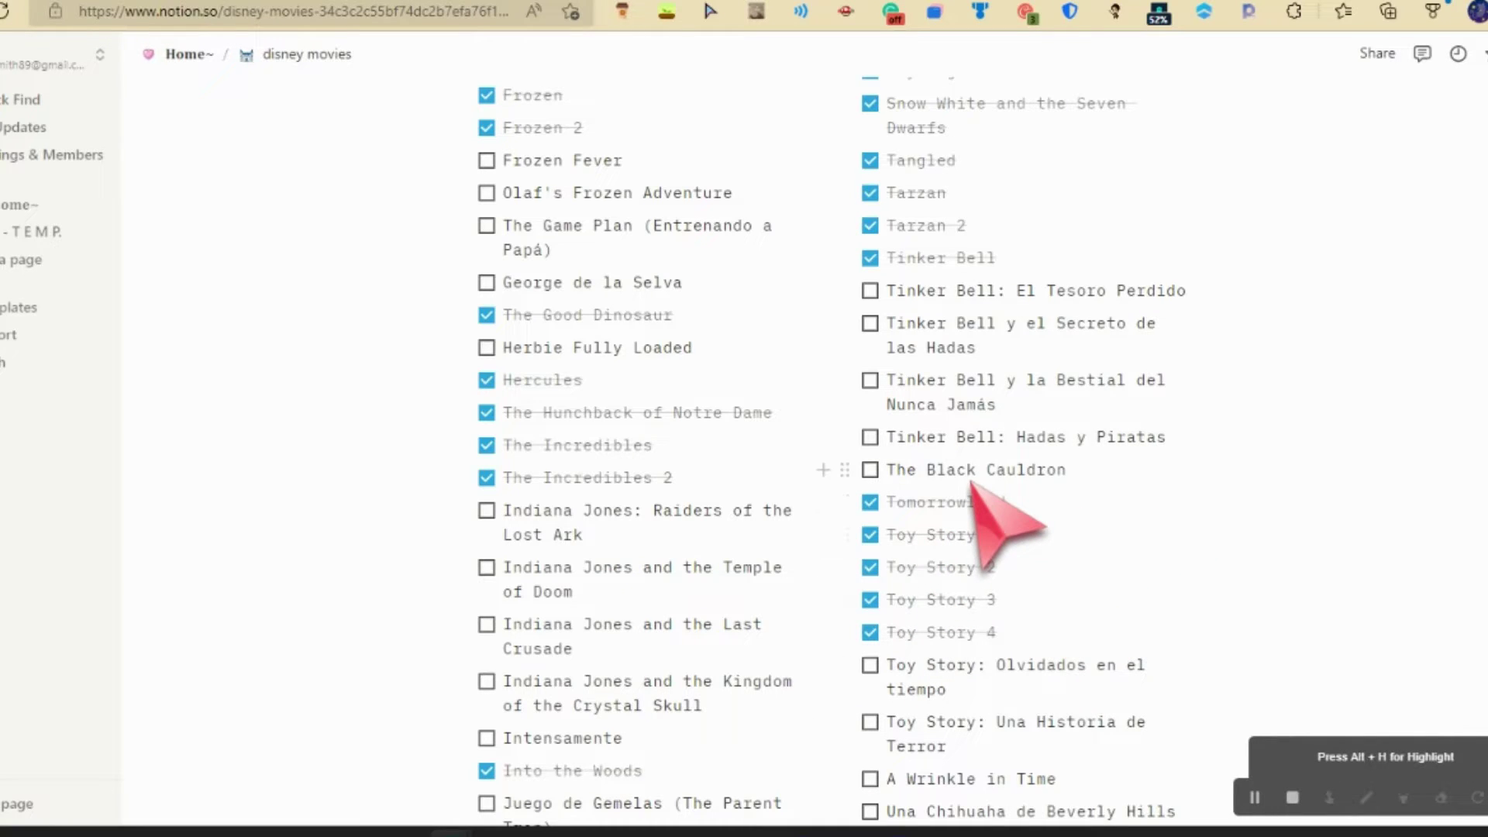
At the bottom of the list, tick The Little Mermaid 3 and untick The Lion King (live-action).
scroll(1140, 582, "down", 6)
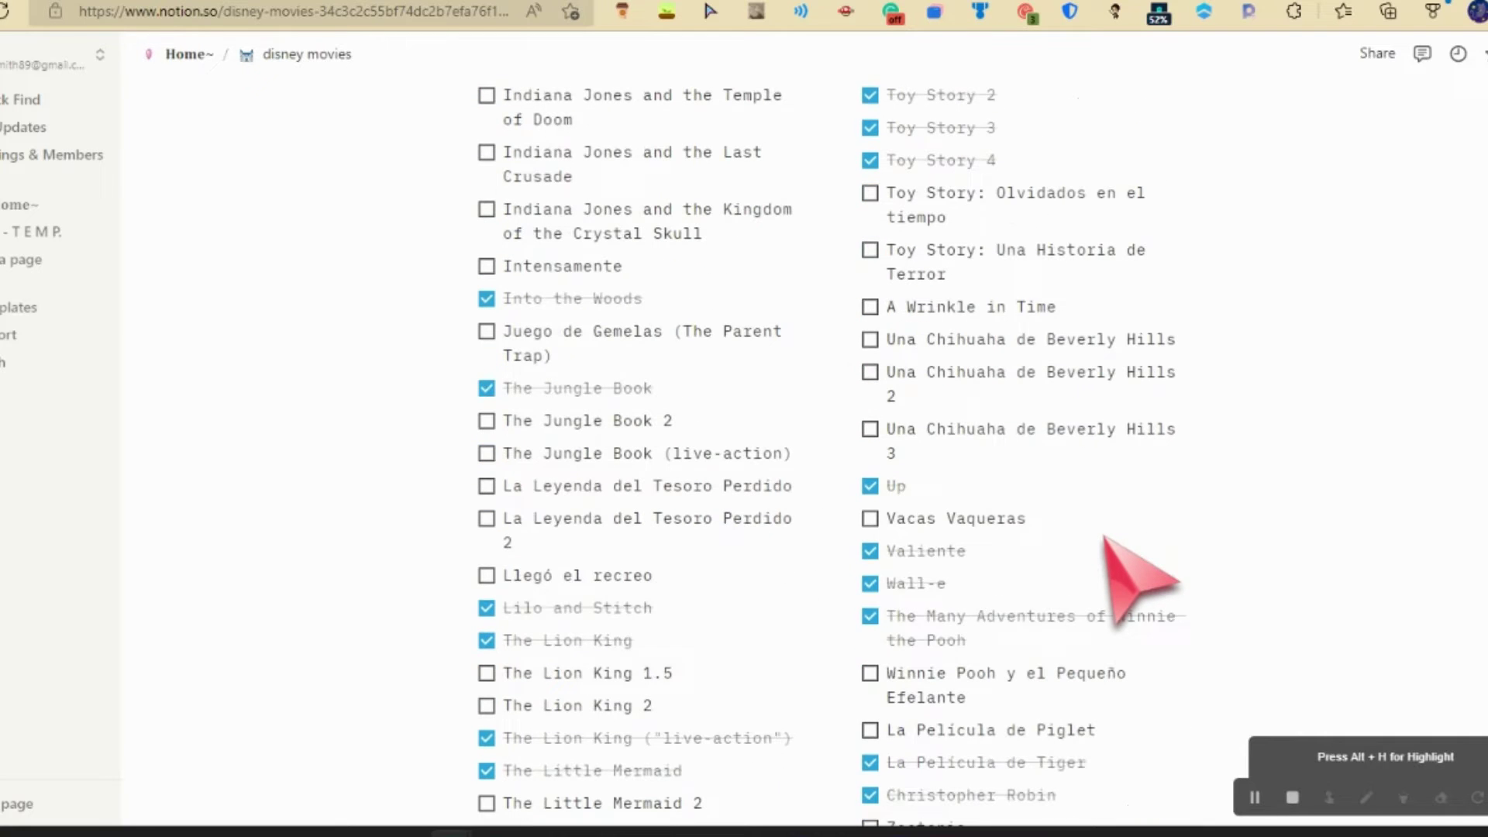
scroll(1107, 539, "down", 2)
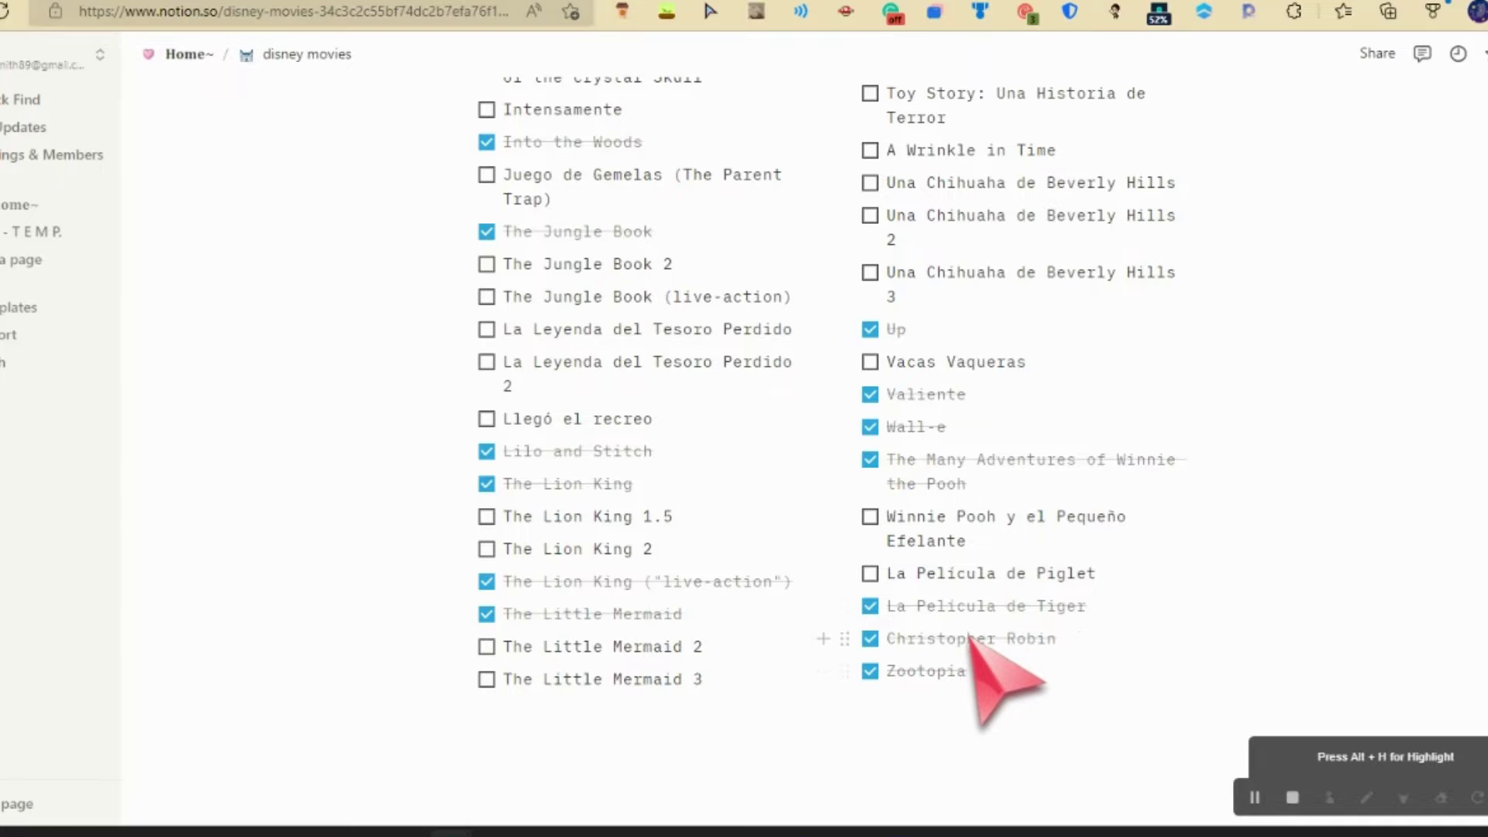
left_click(487, 679)
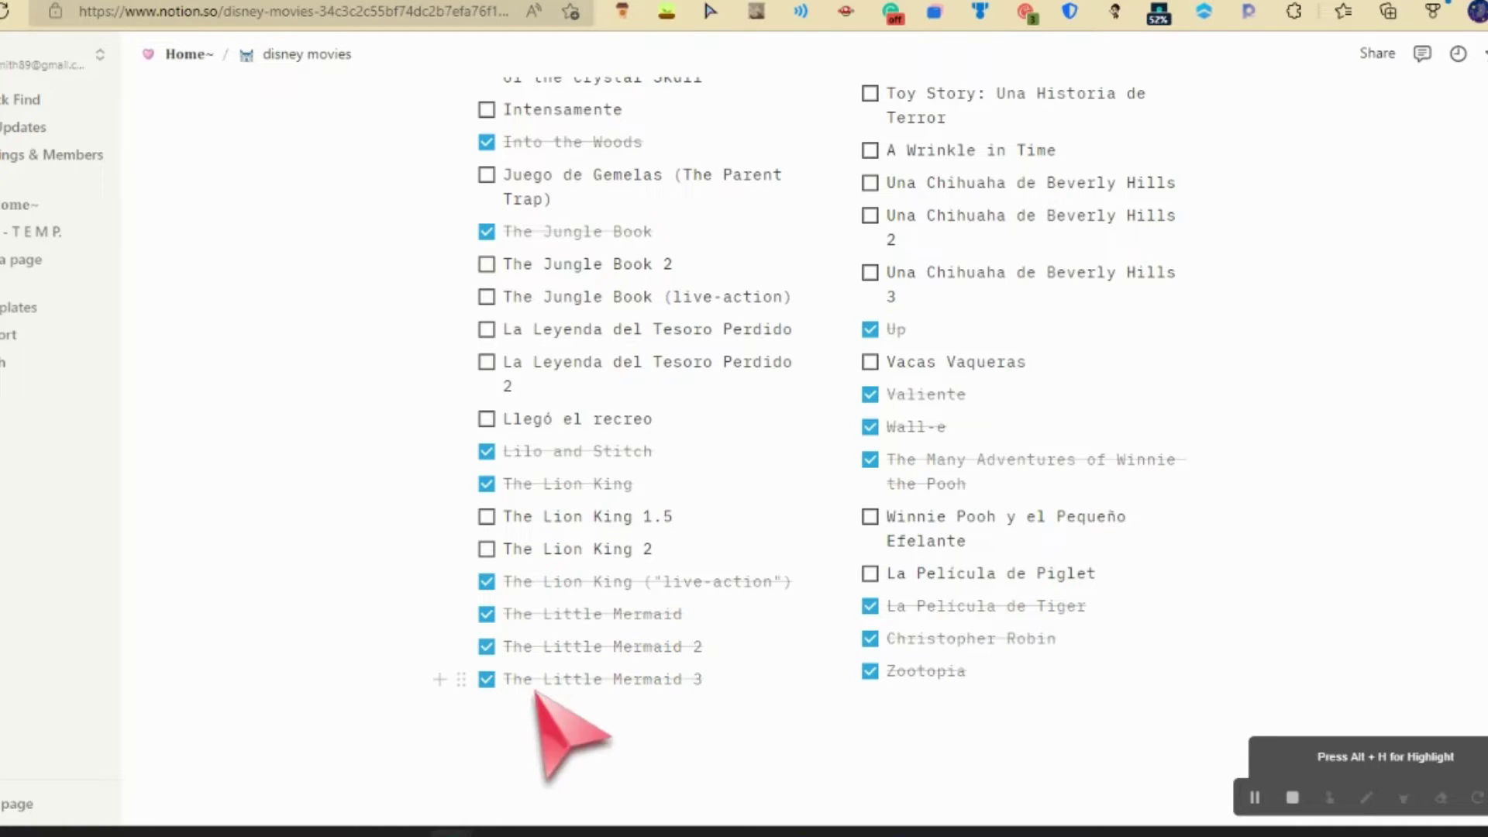
left_click(746, 673)
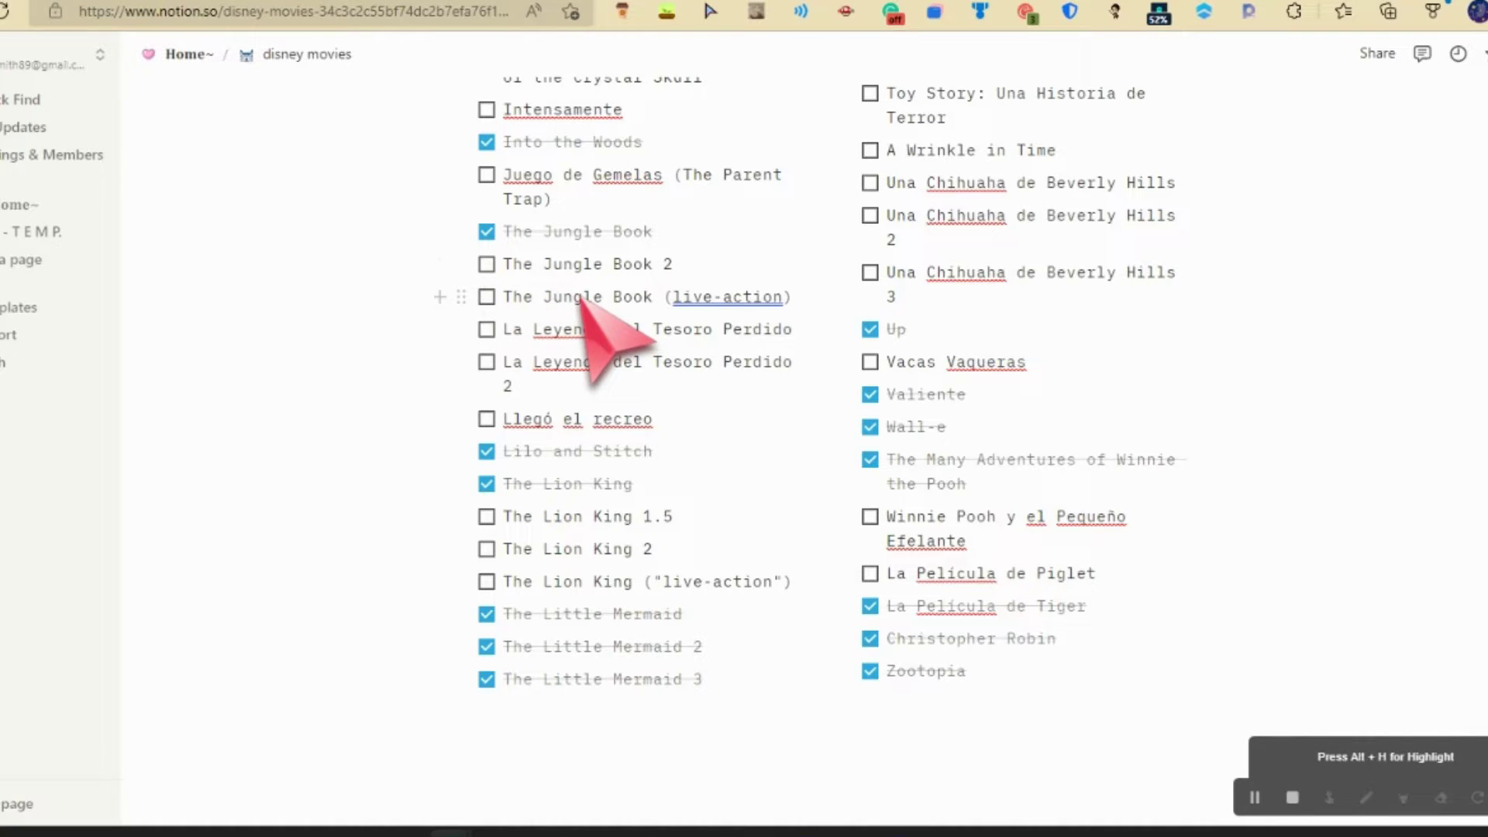
Tick Indiana Jones: Raiders of the Lost Ark as watched and clear the row selection.
scroll(728, 333, "up", 3)
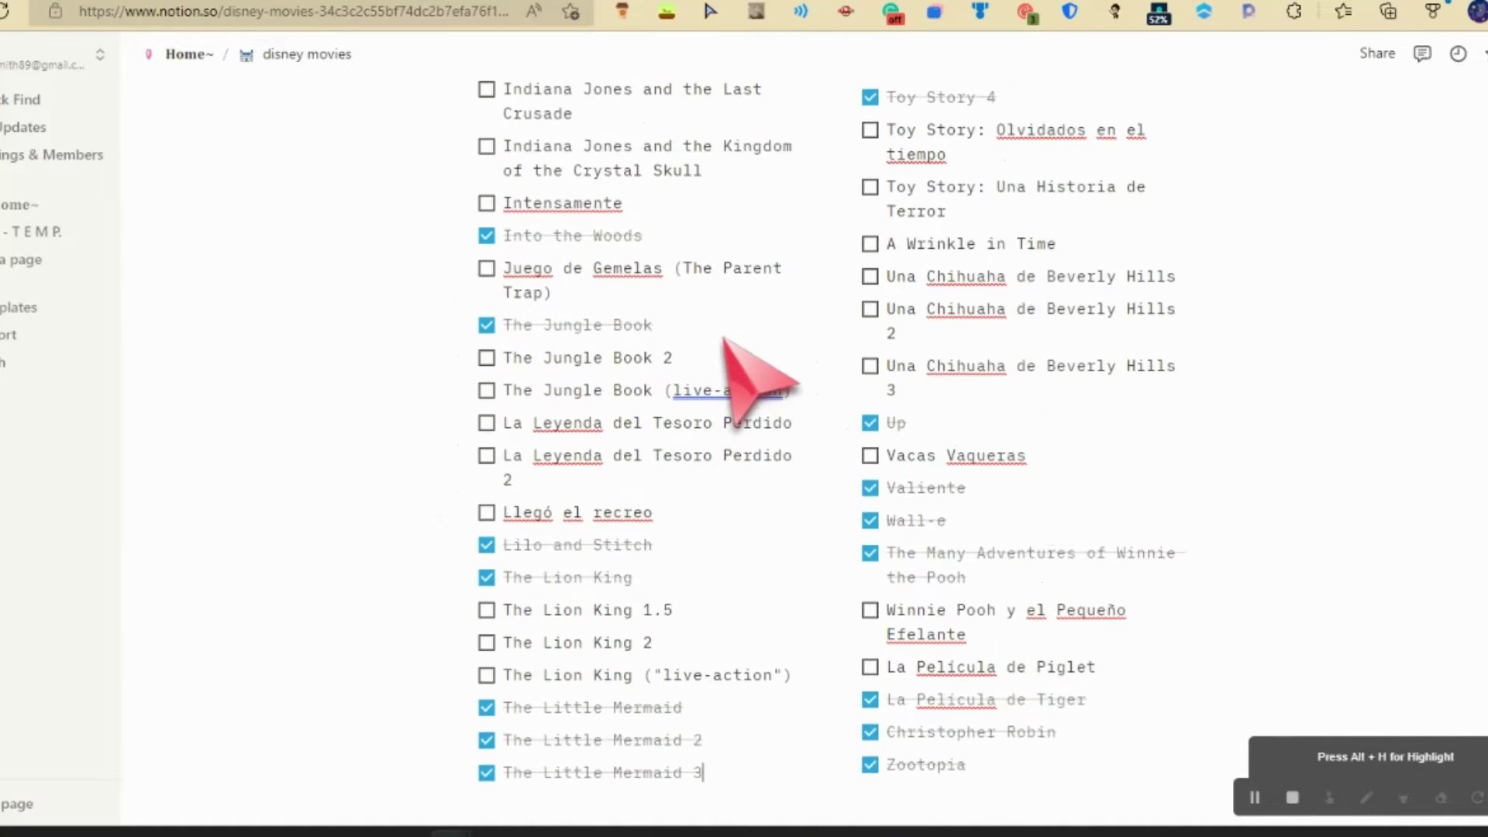
scroll(725, 339, "up", 3)
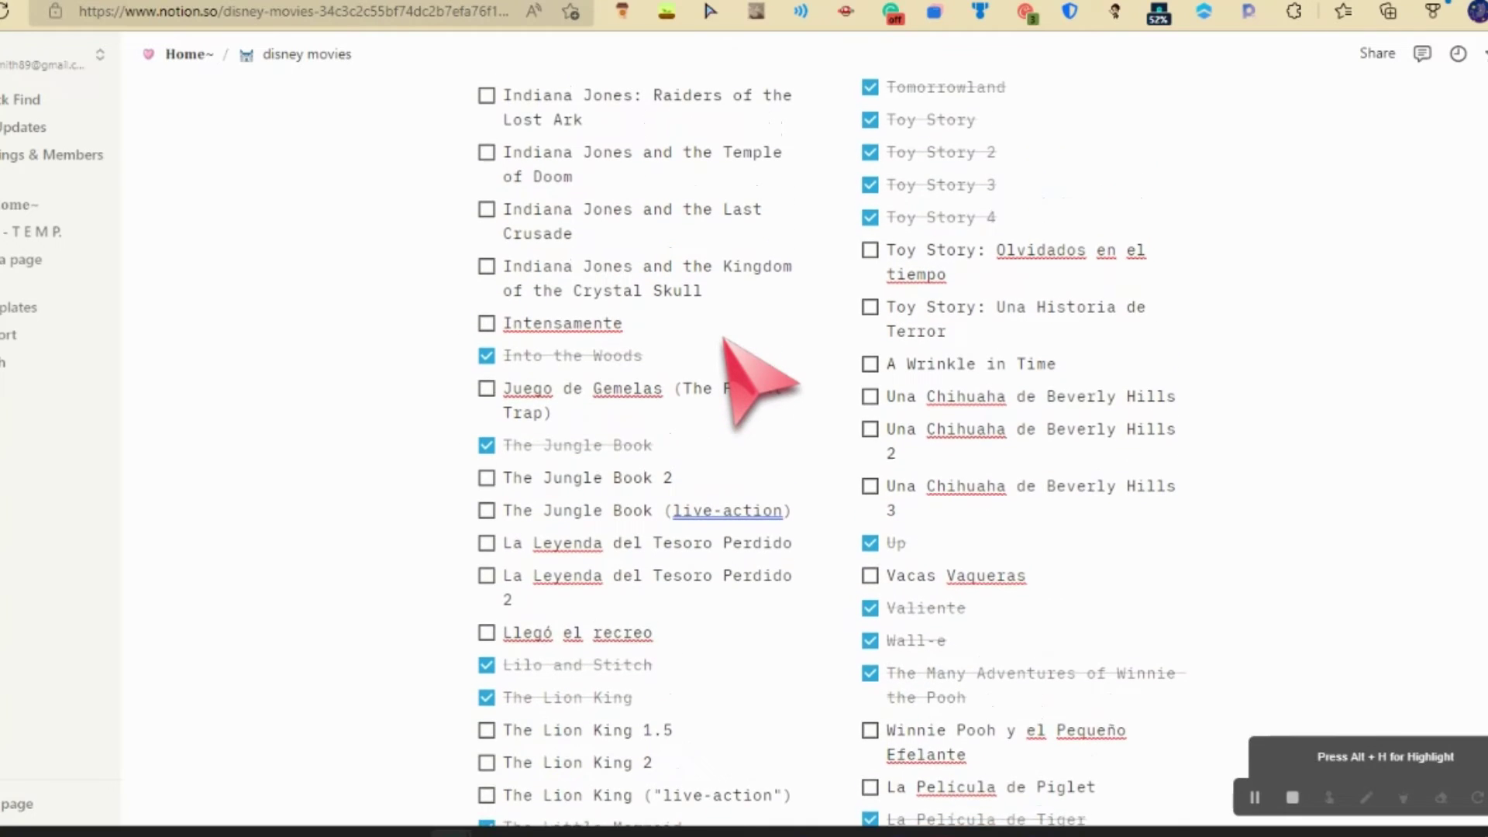
scroll(725, 339, "up", 1)
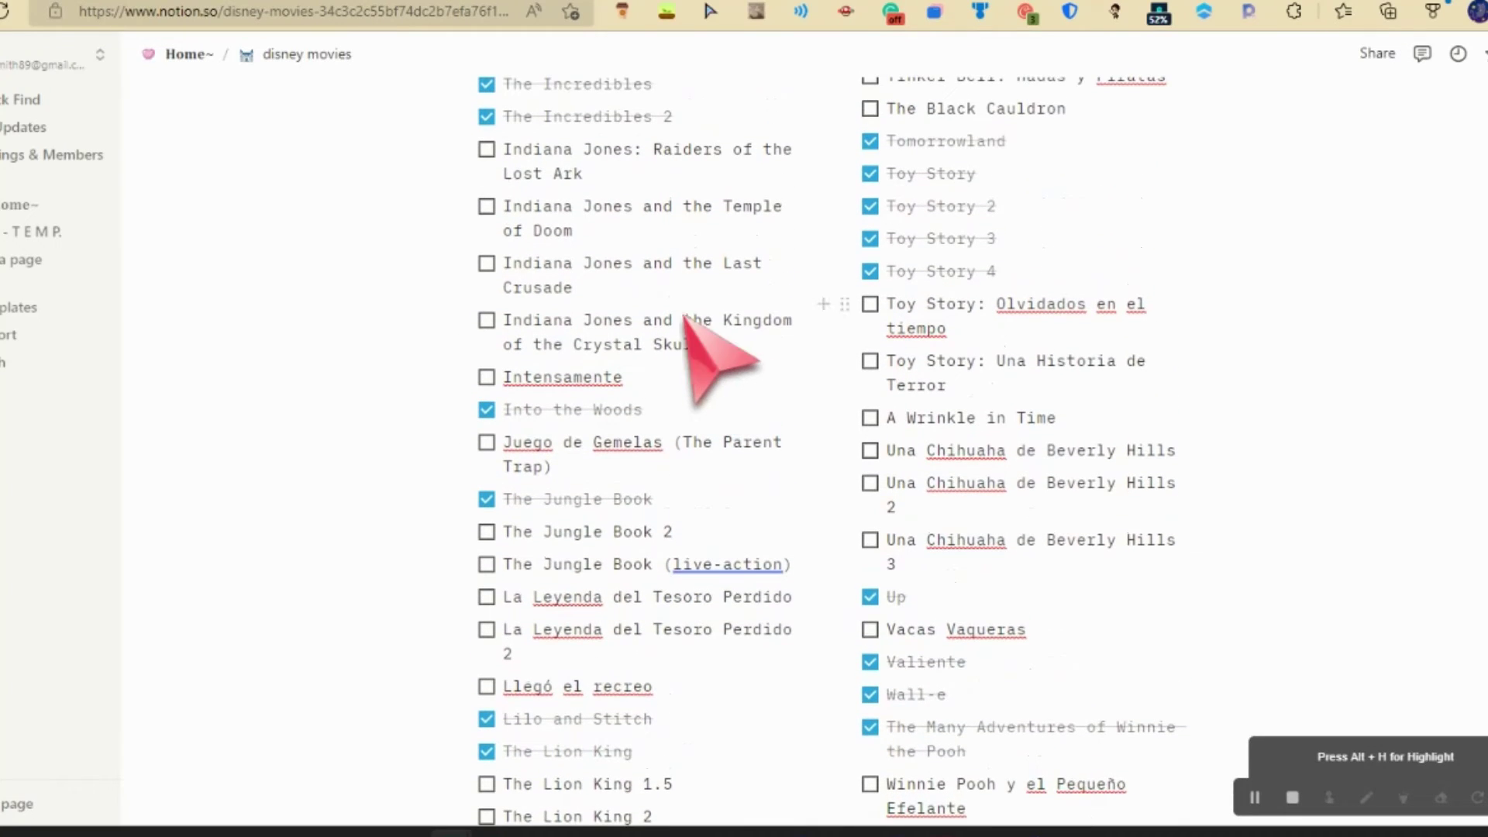
left_click_drag(491, 147, 493, 177)
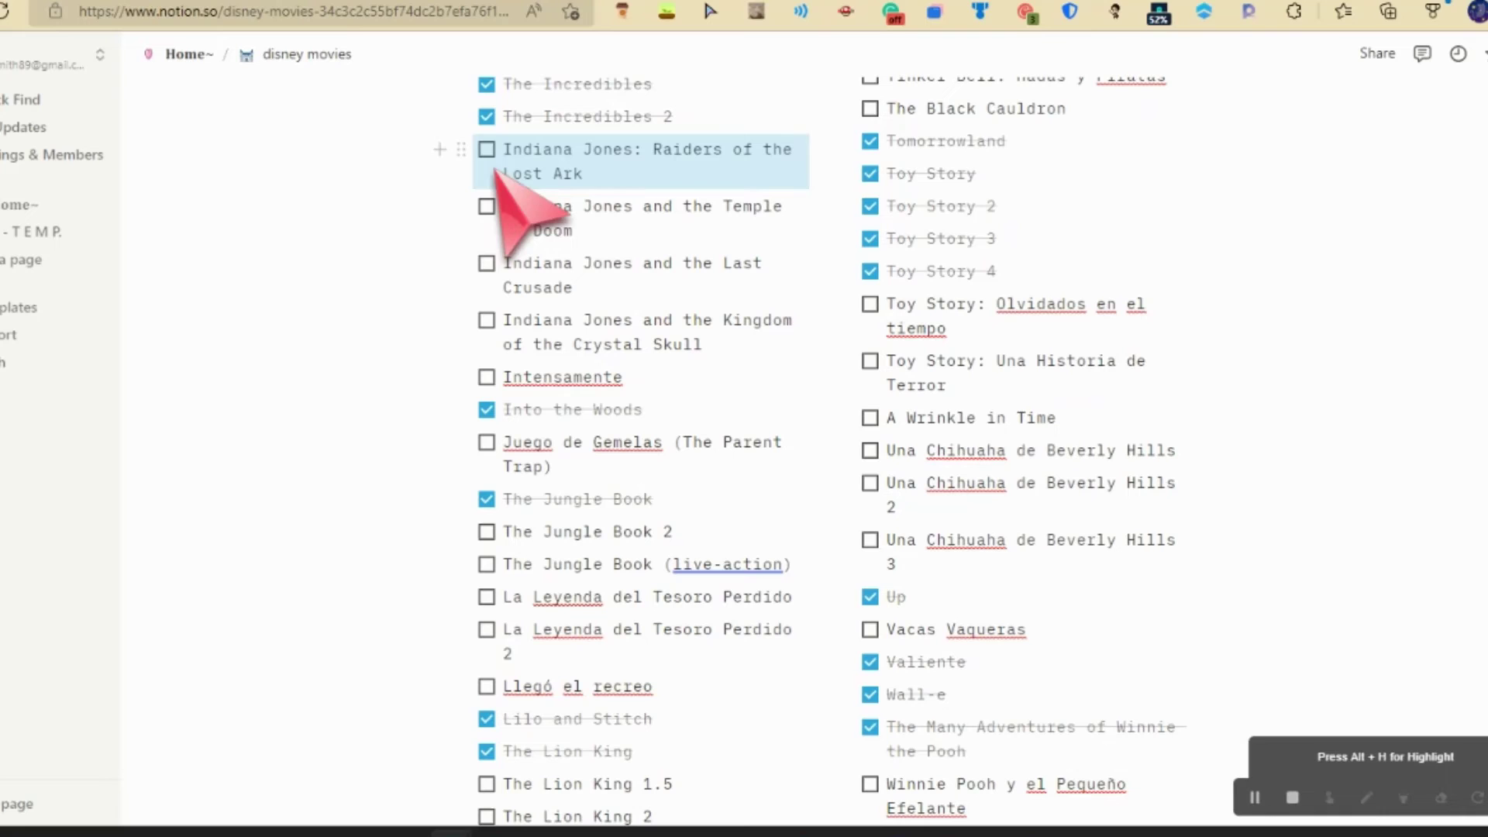
left_click(358, 322)
Scroll up the checklist and tick Soul as watched.
scroll(693, 186, "up", 3)
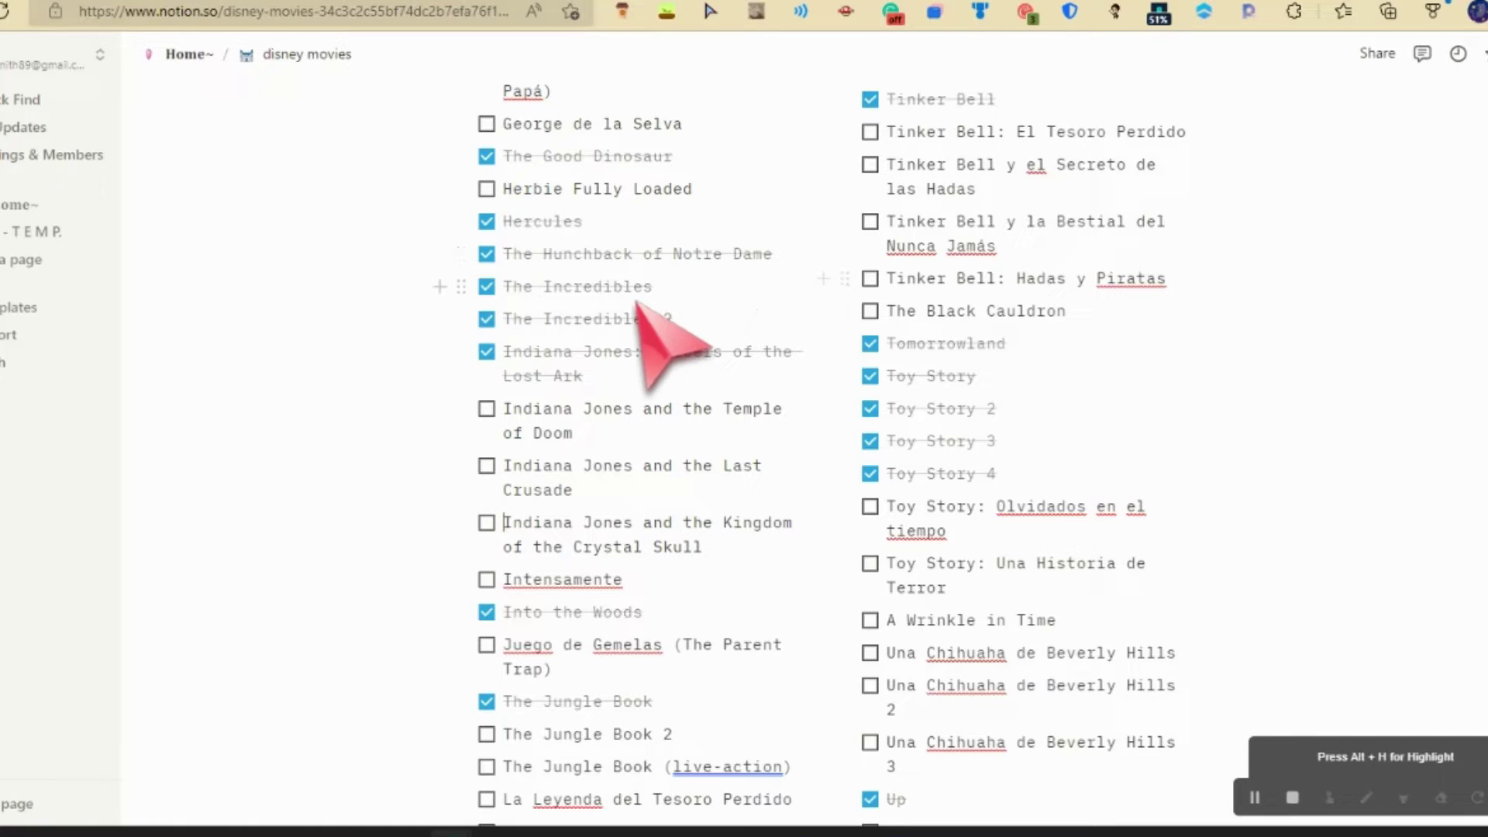
scroll(689, 294, "up", 3)
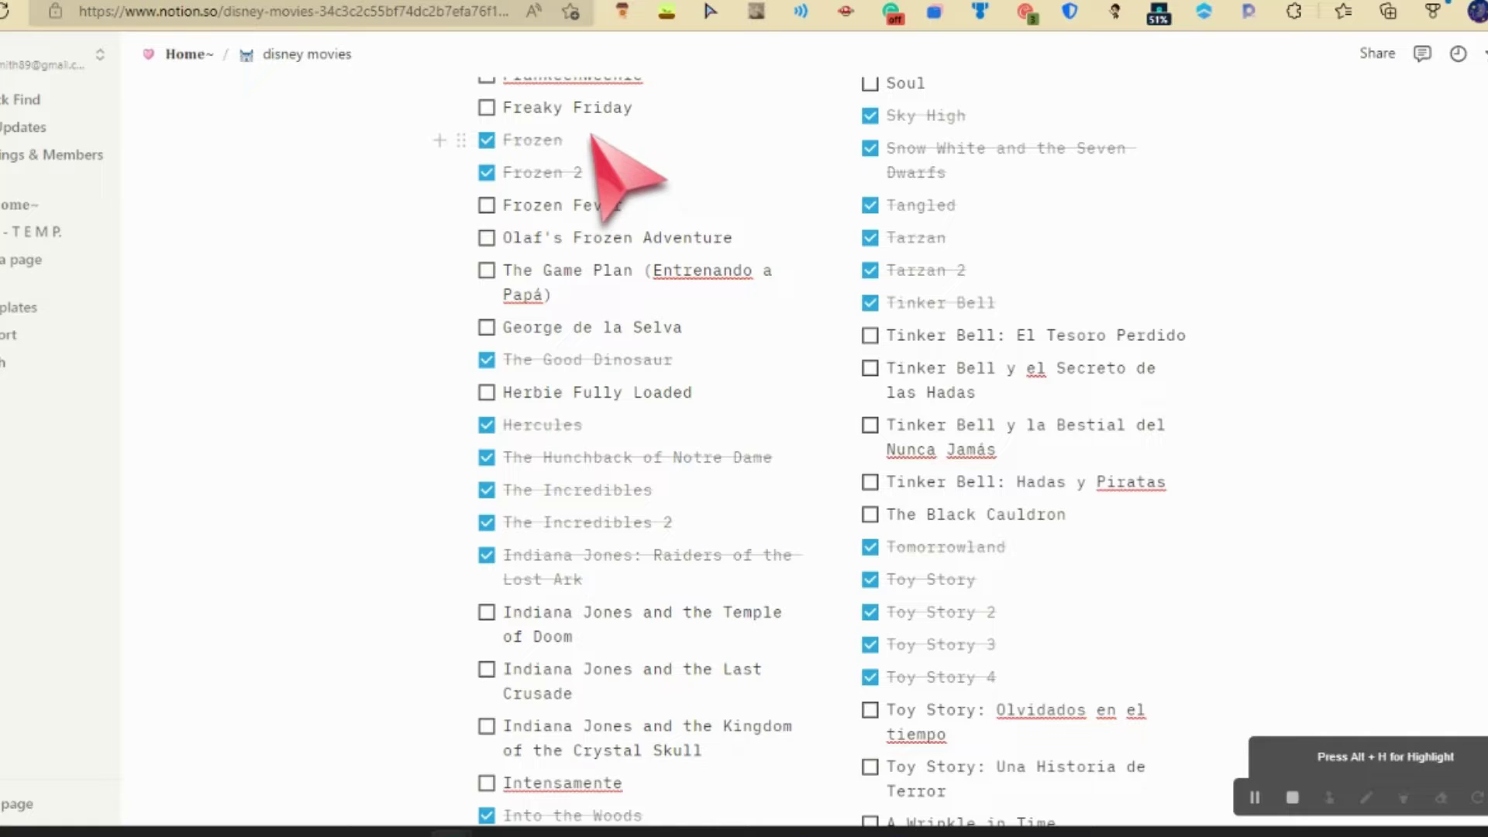
scroll(668, 169, "up", 1)
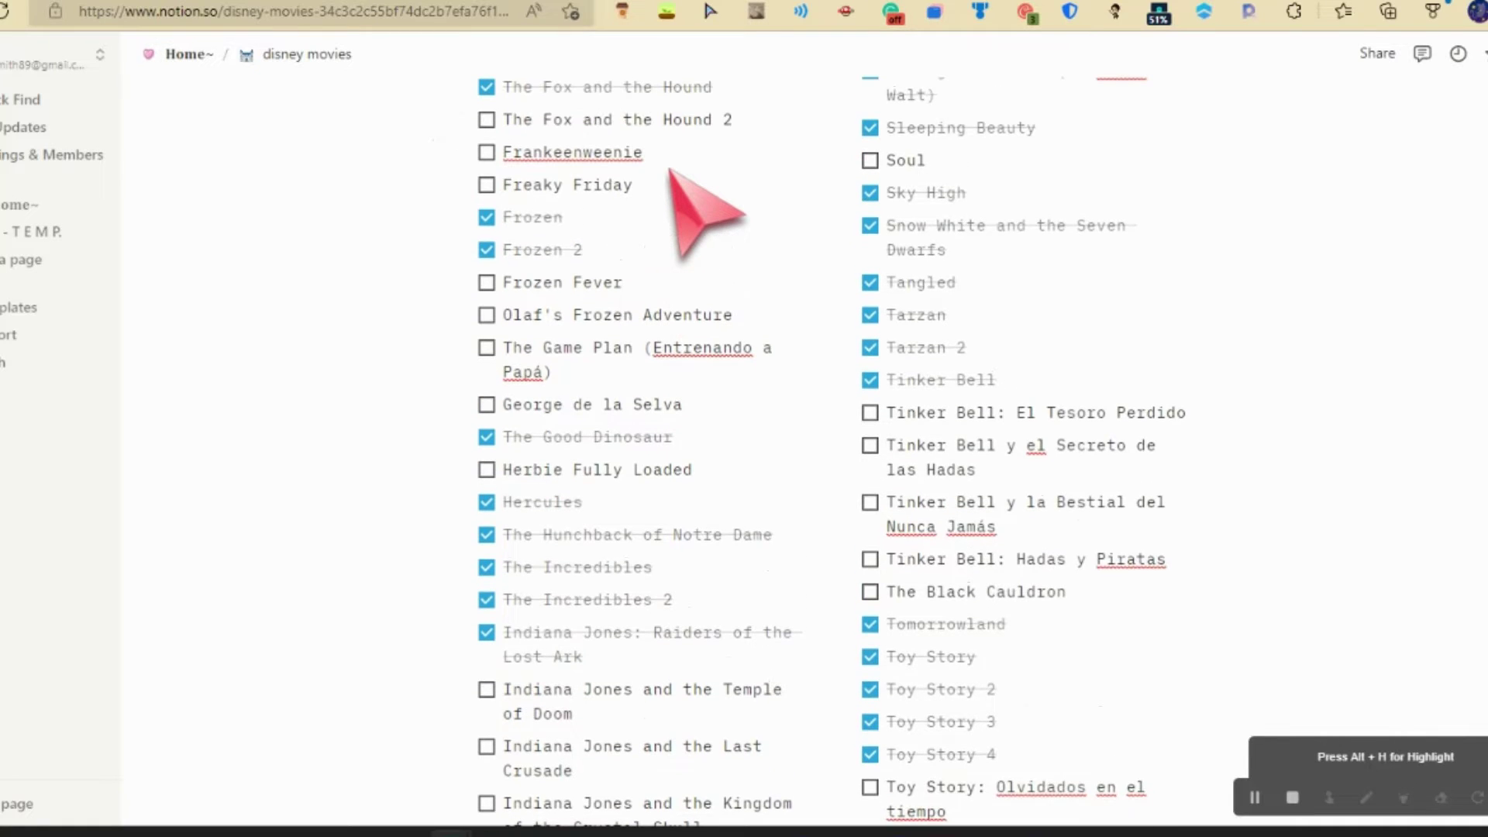
left_click(871, 161)
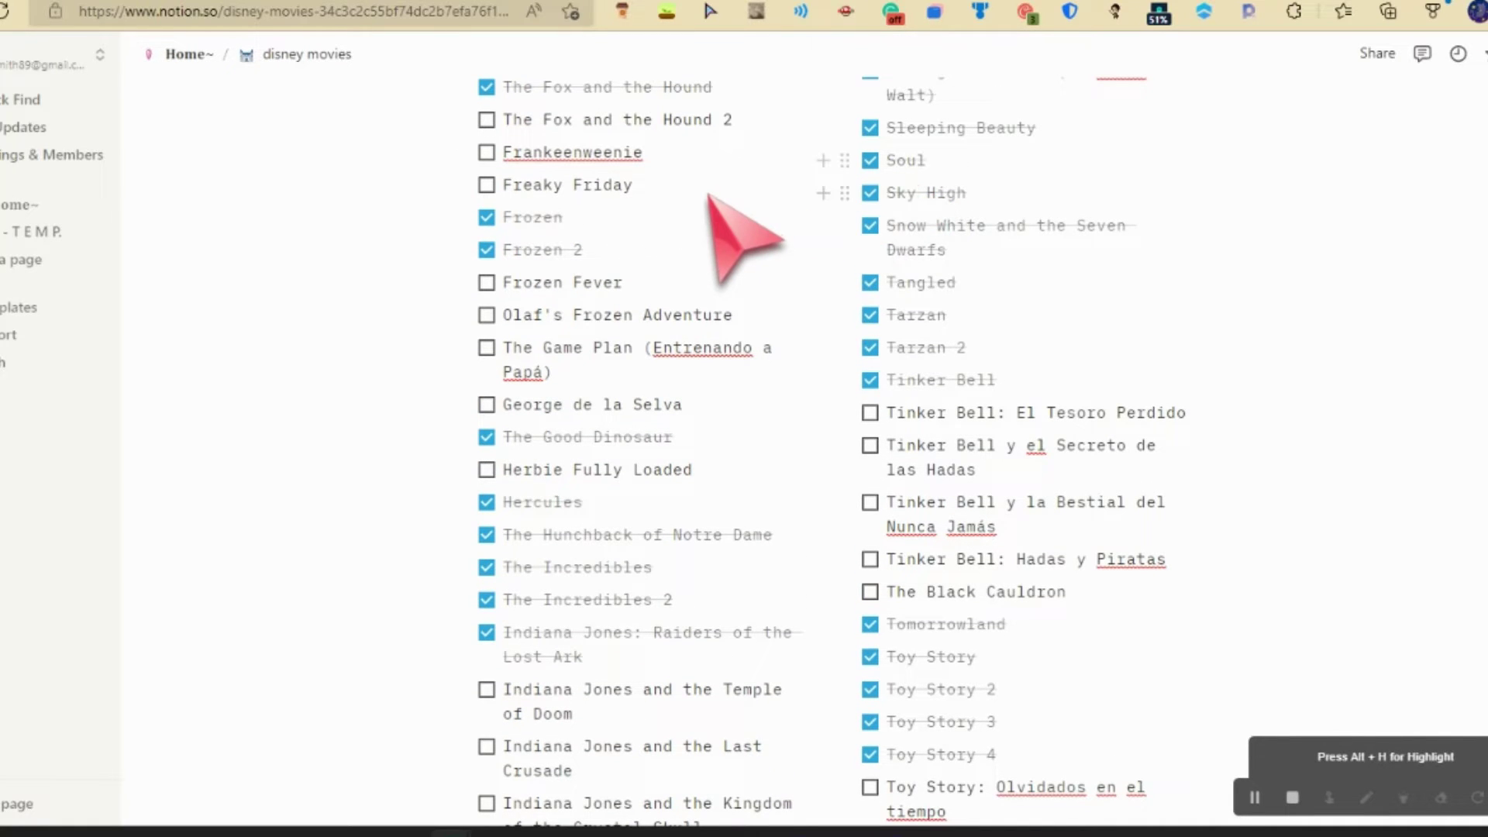
scroll(709, 196, "up", 1)
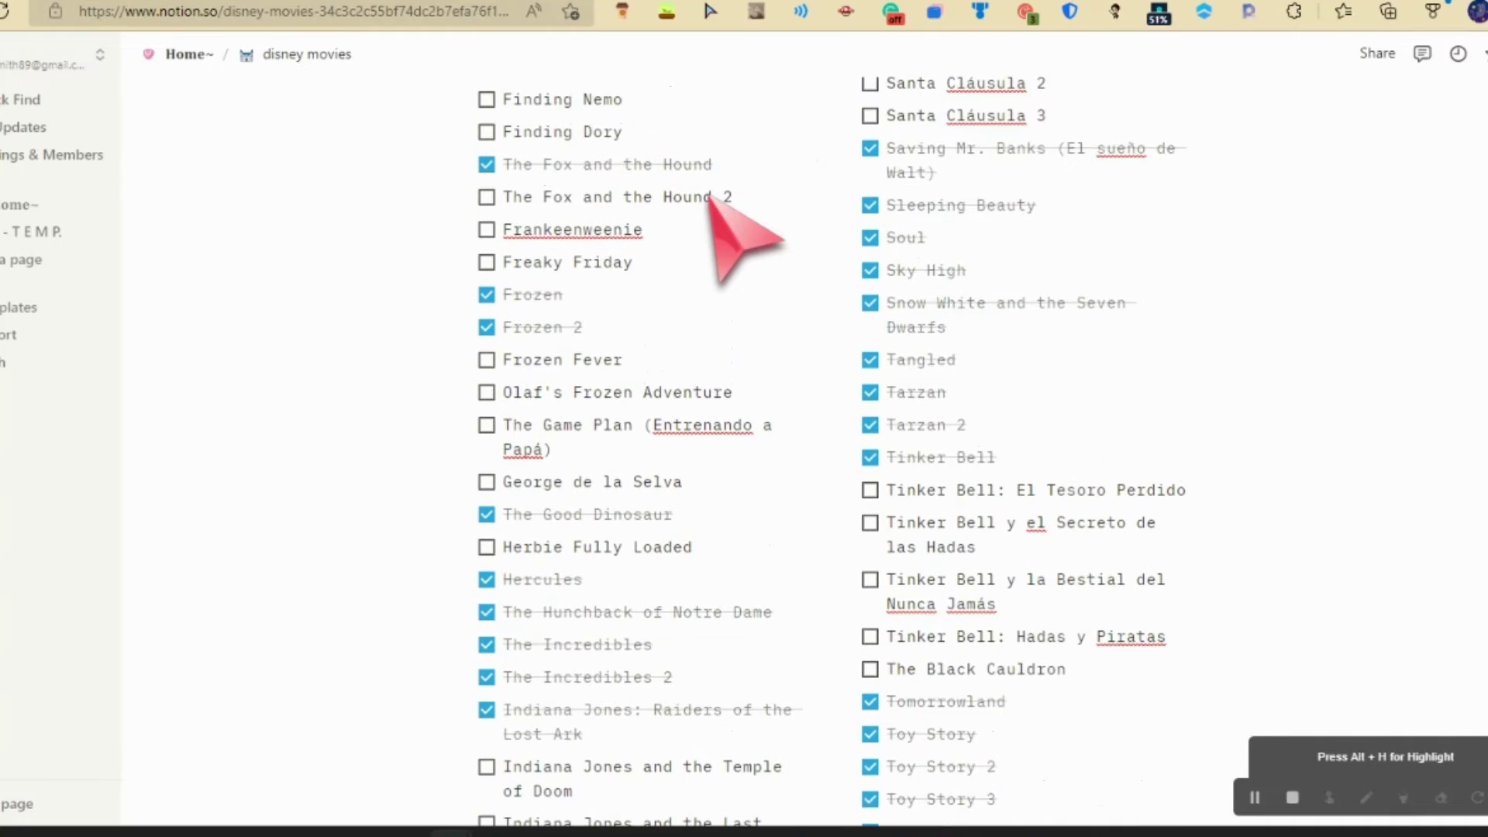
scroll(710, 196, "up", 2)
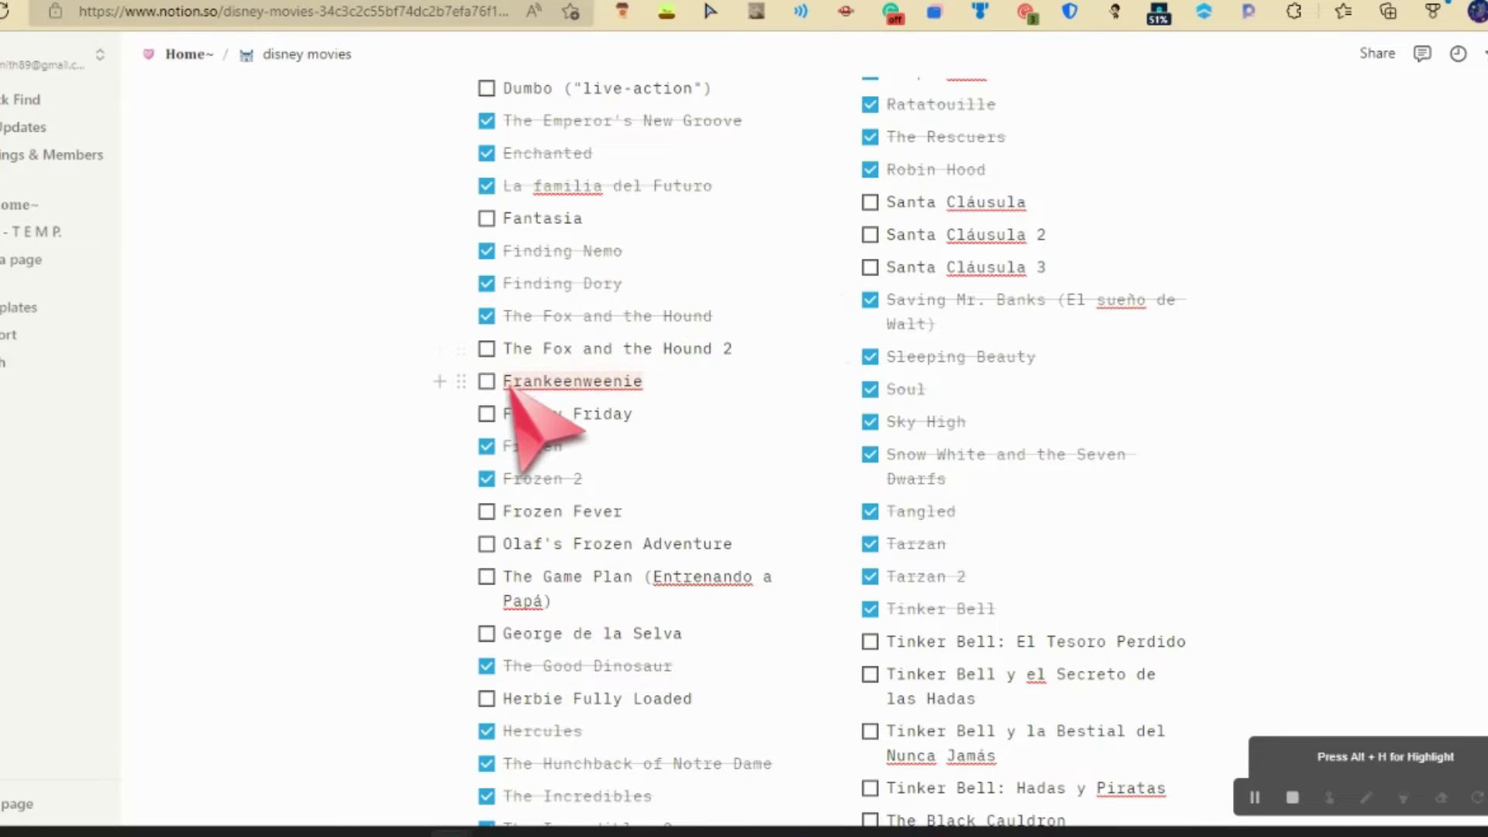
View spelling suggestions for 'Frankeenweenie' and tick Dumbo as watched.
left_click(612, 383)
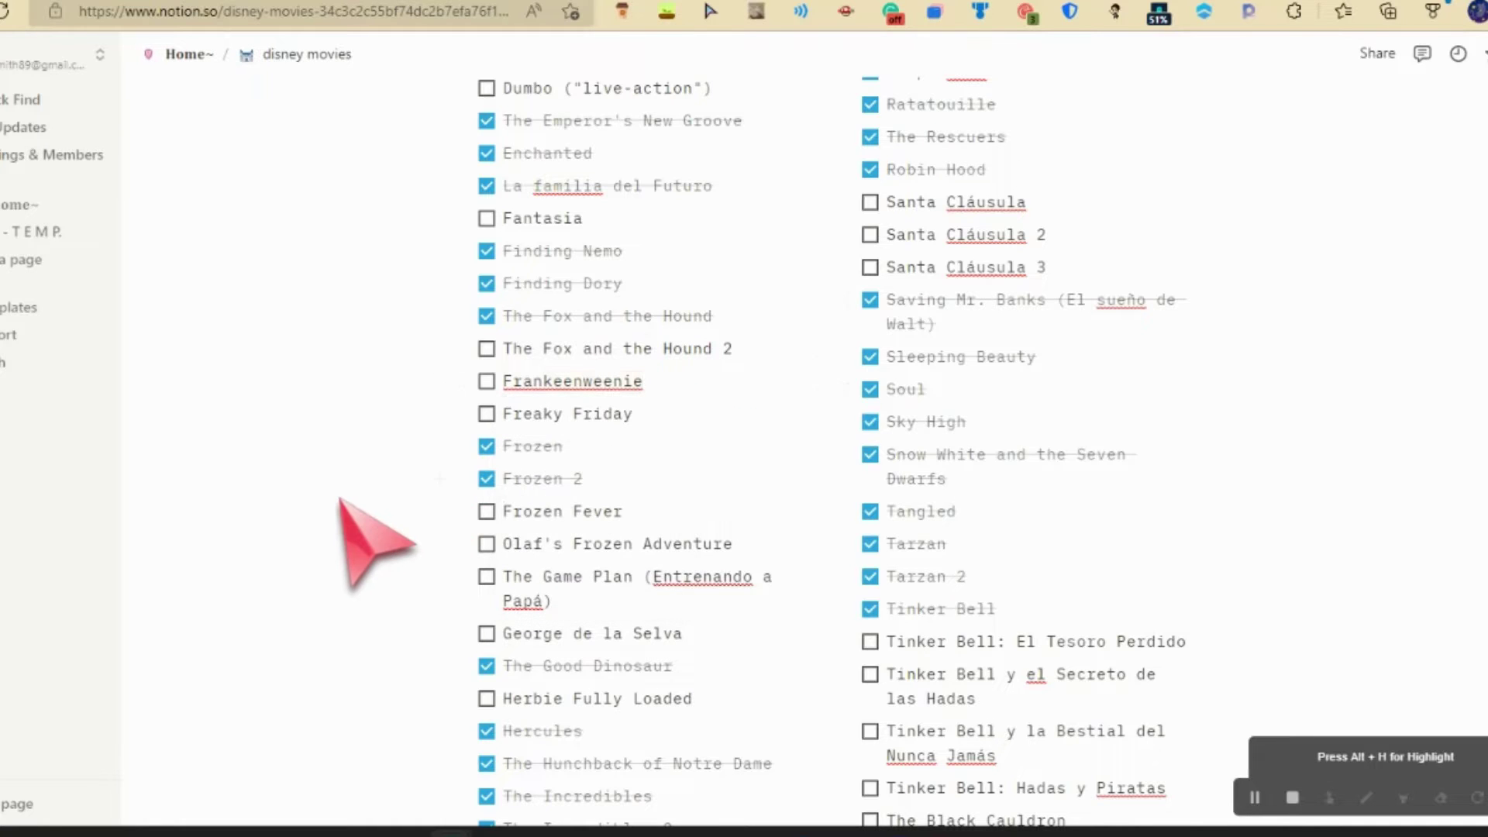
scroll(709, 481, "up", 2)
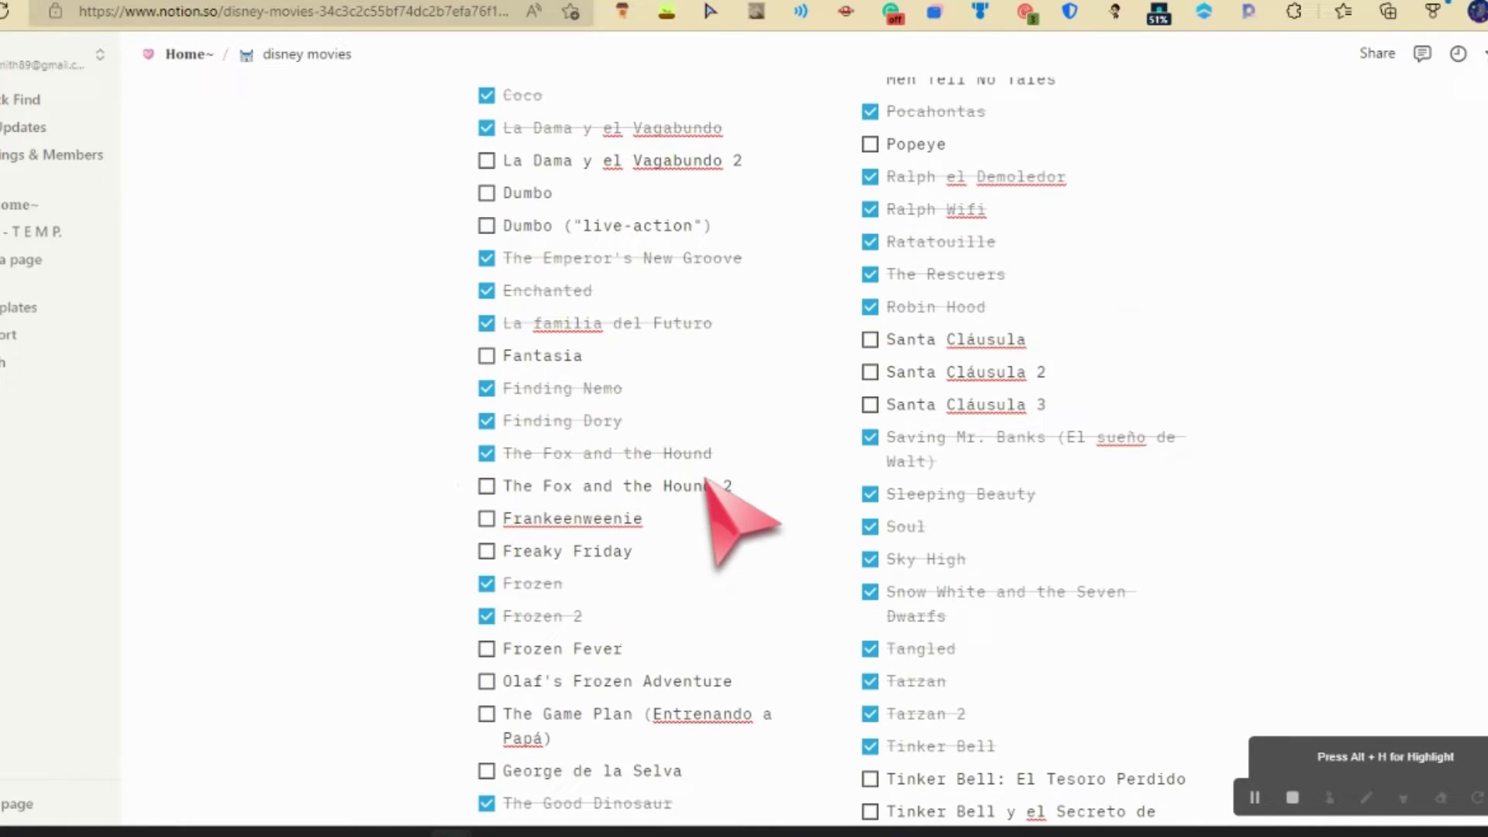
left_click(486, 193)
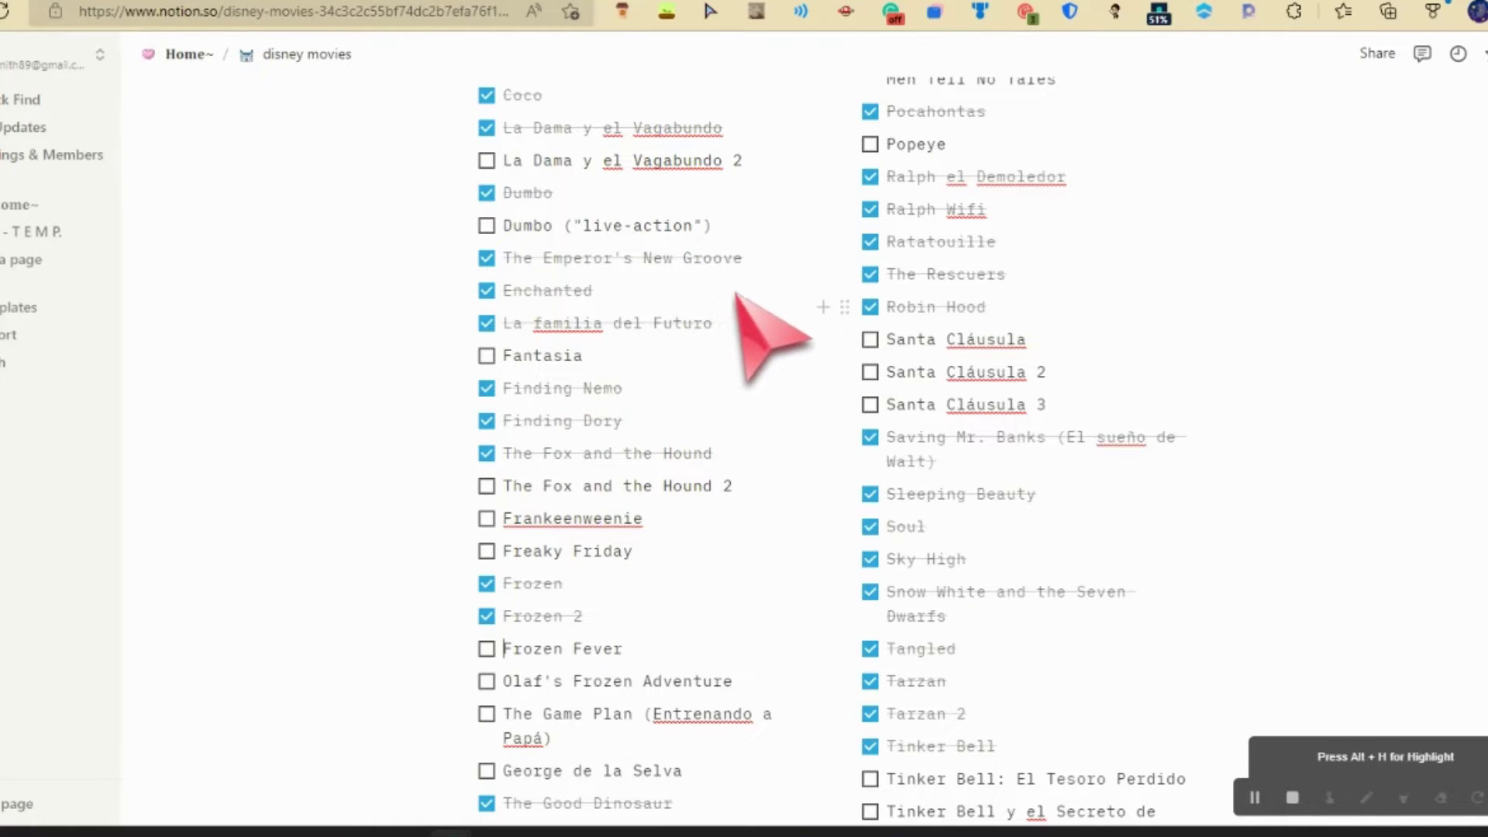
Tick Bolt, Cinderella and Cinderella 2 as watched.
scroll(756, 293, "up", 2)
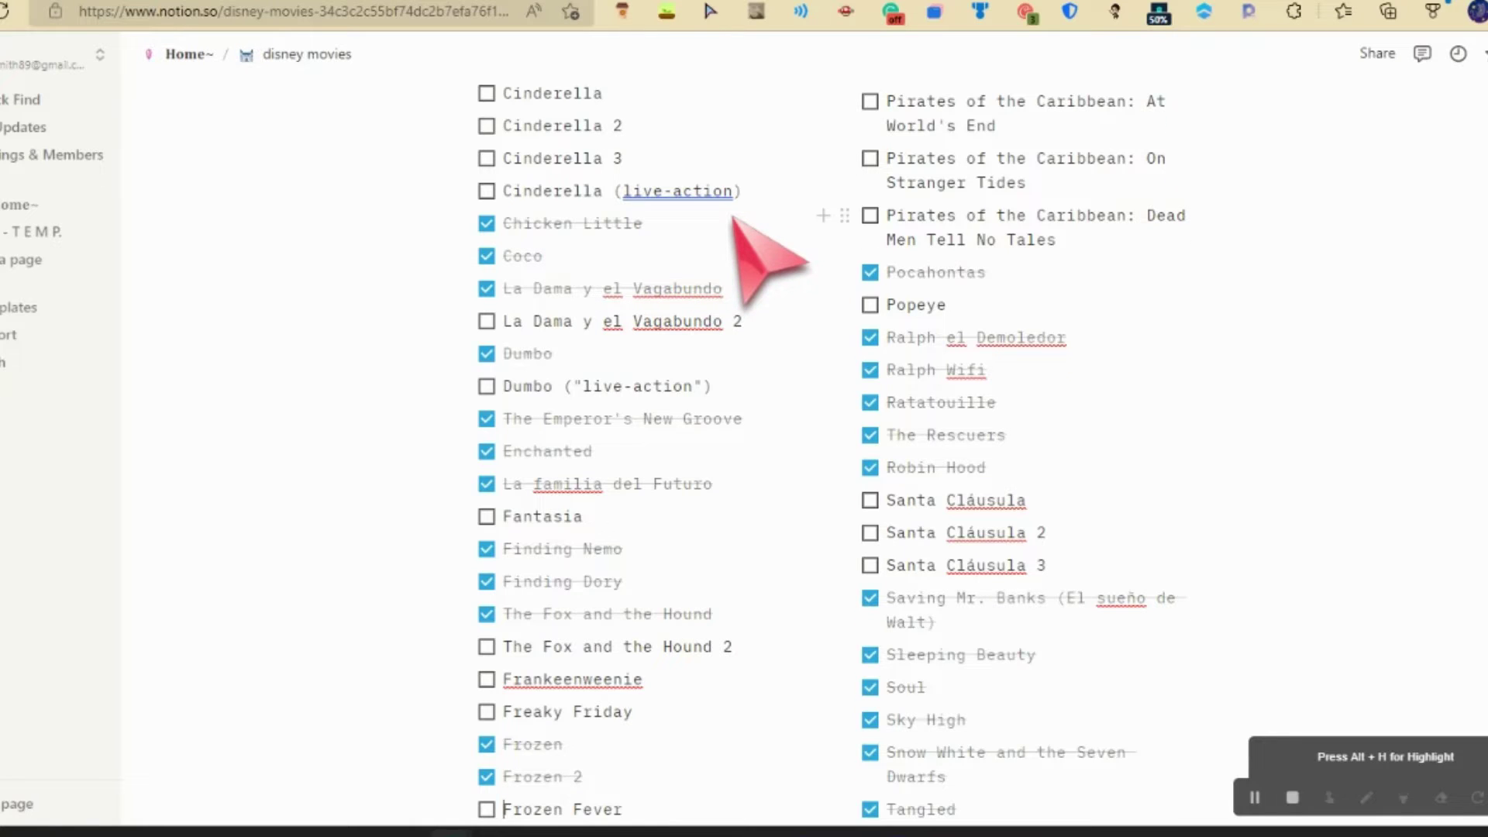
scroll(732, 219, "up", 2)
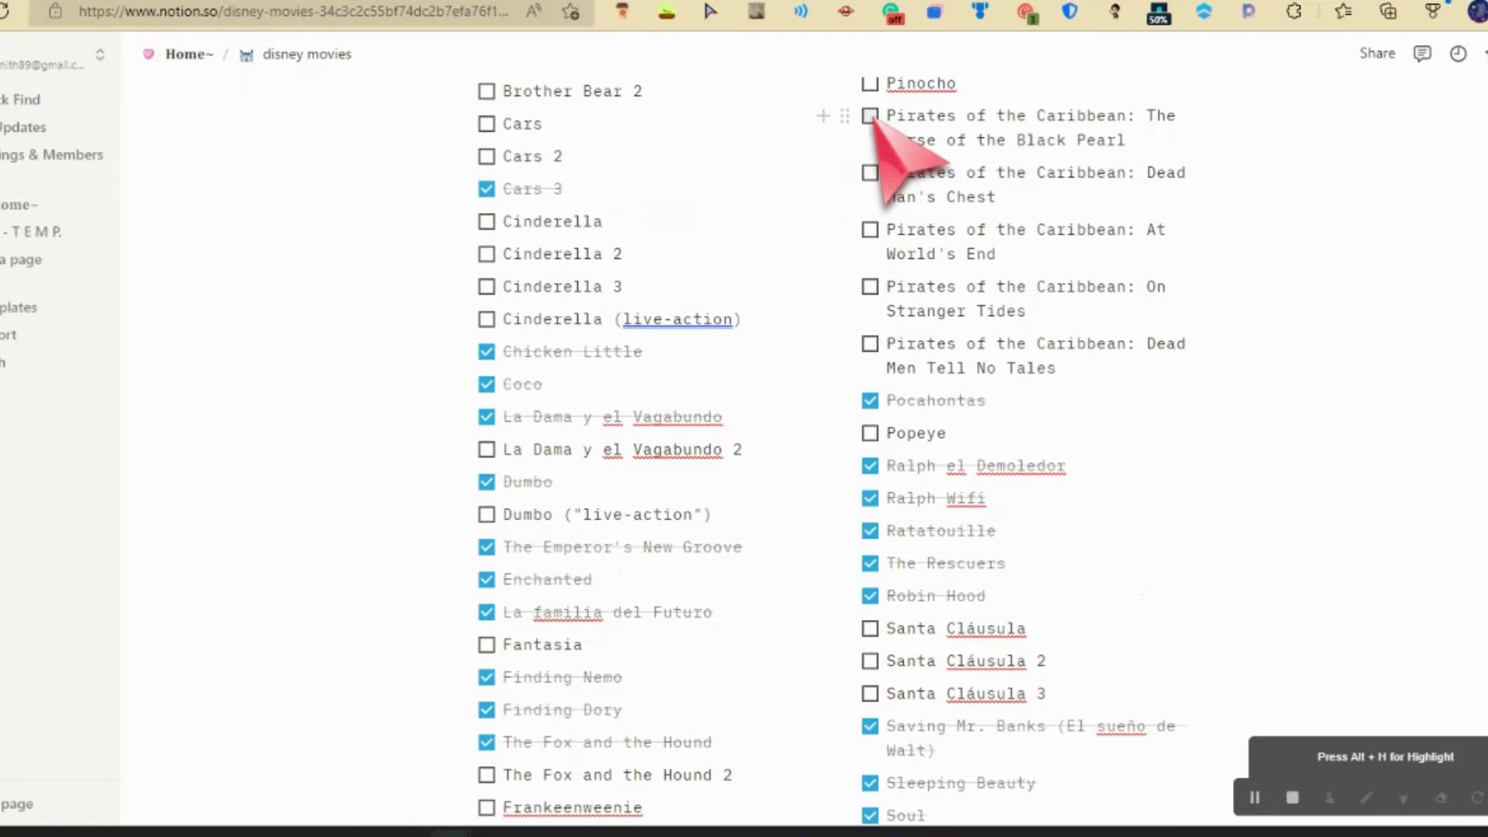
scroll(874, 124, "up", 1)
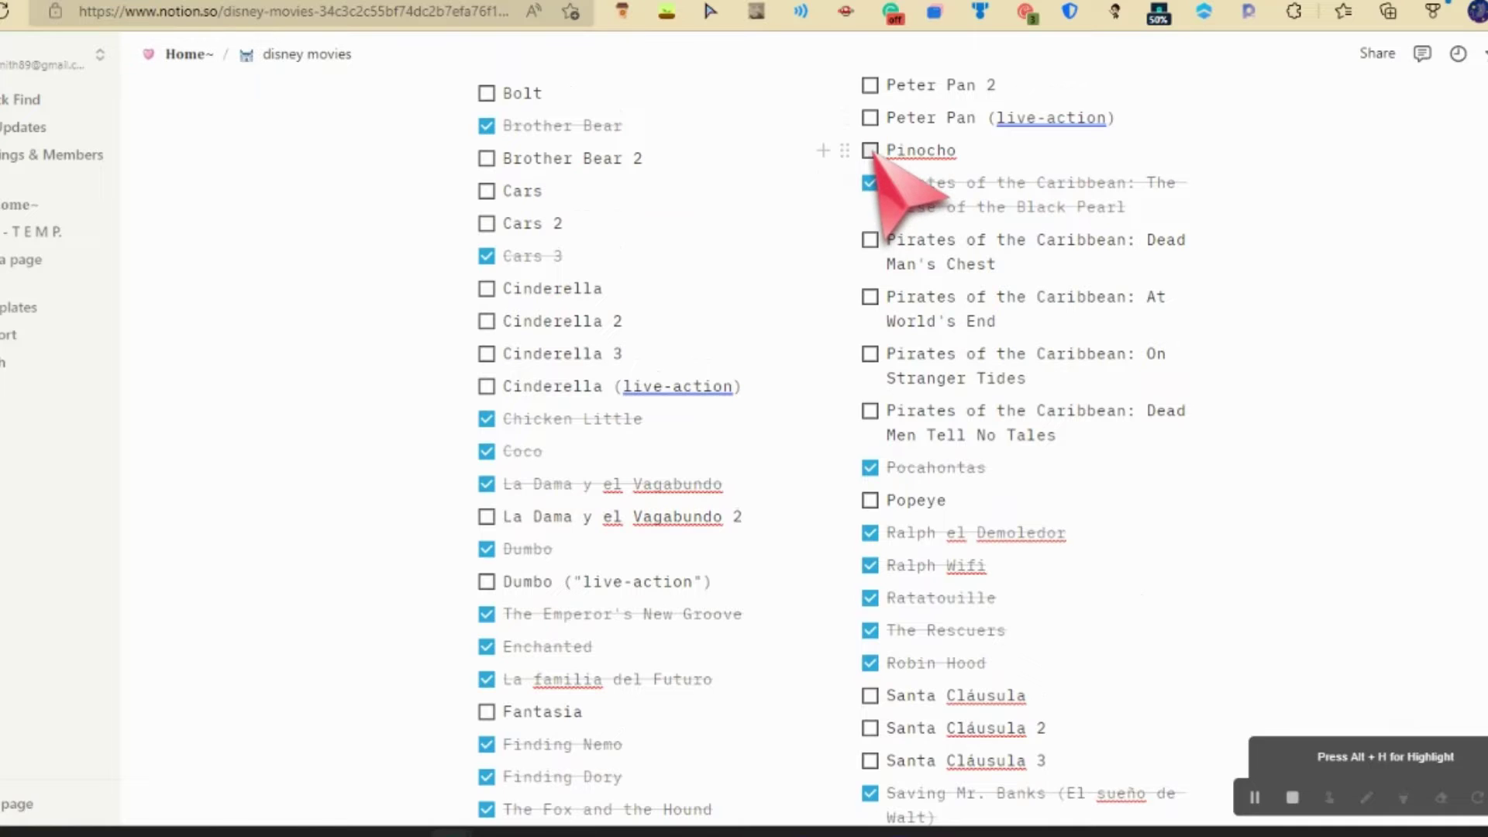
scroll(891, 178, "up", 2)
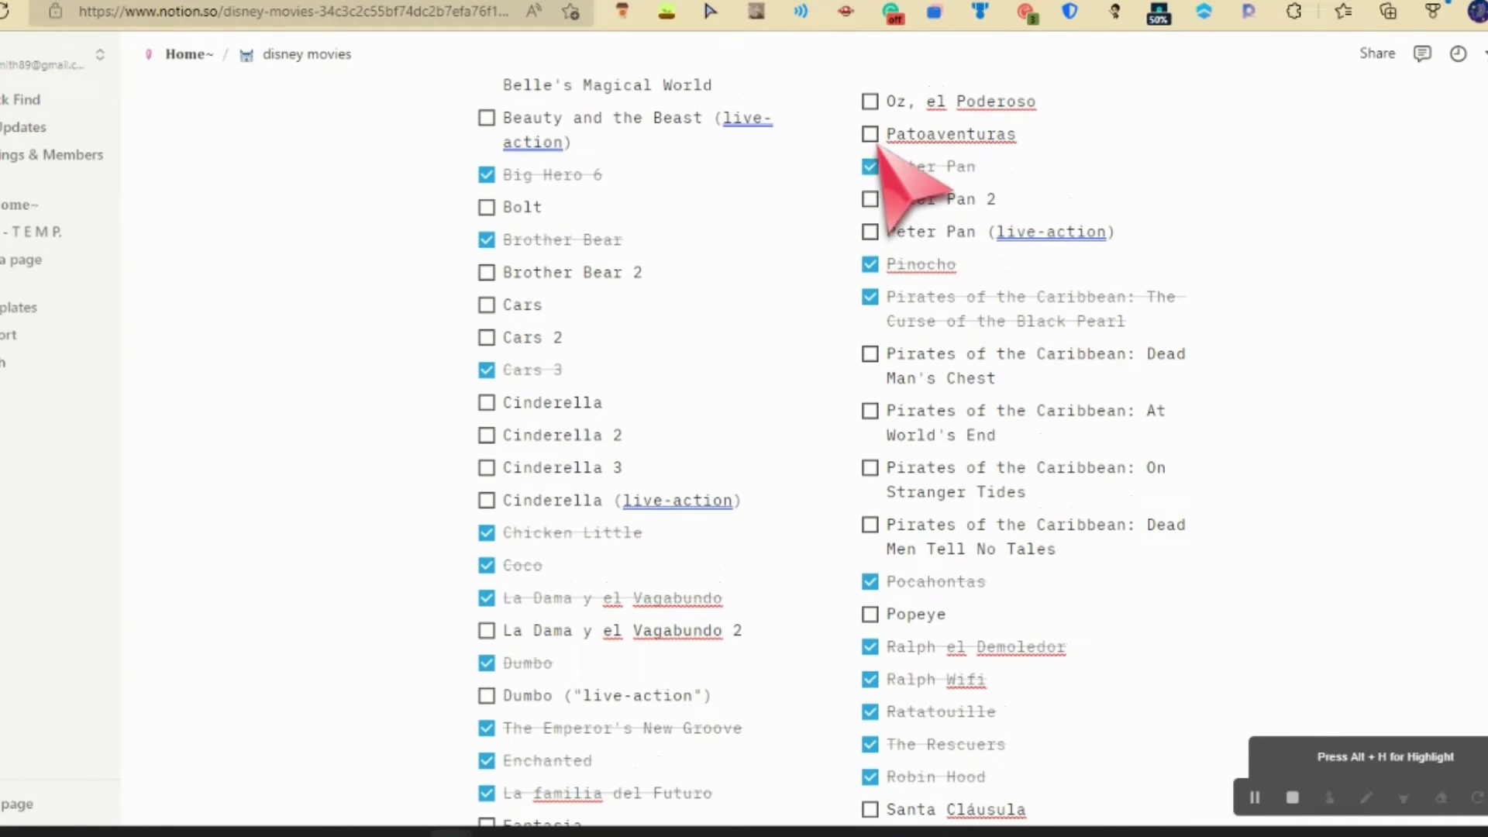
left_click_drag(482, 198, 714, 216)
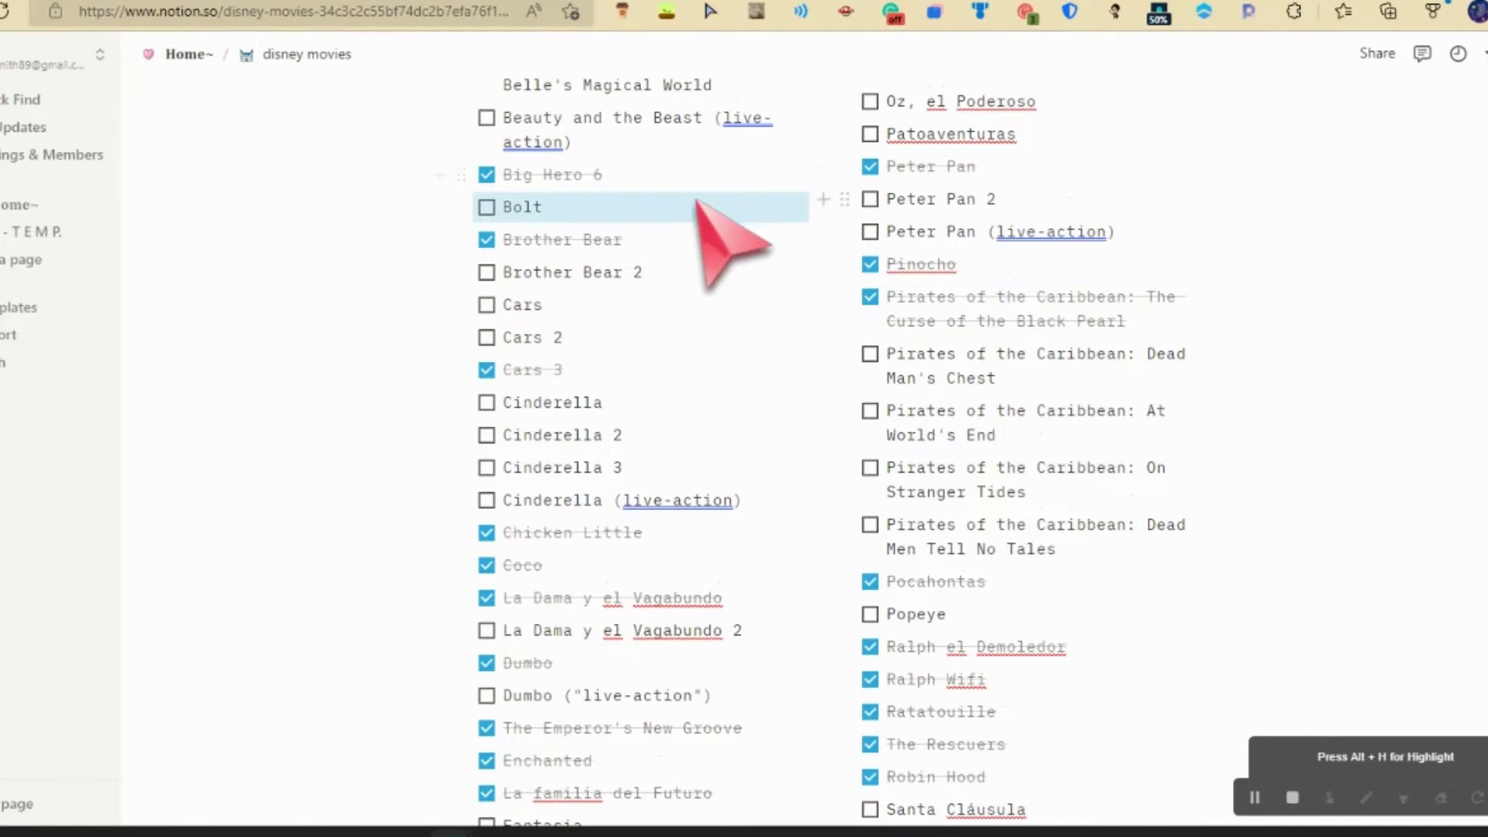
left_click(487, 207)
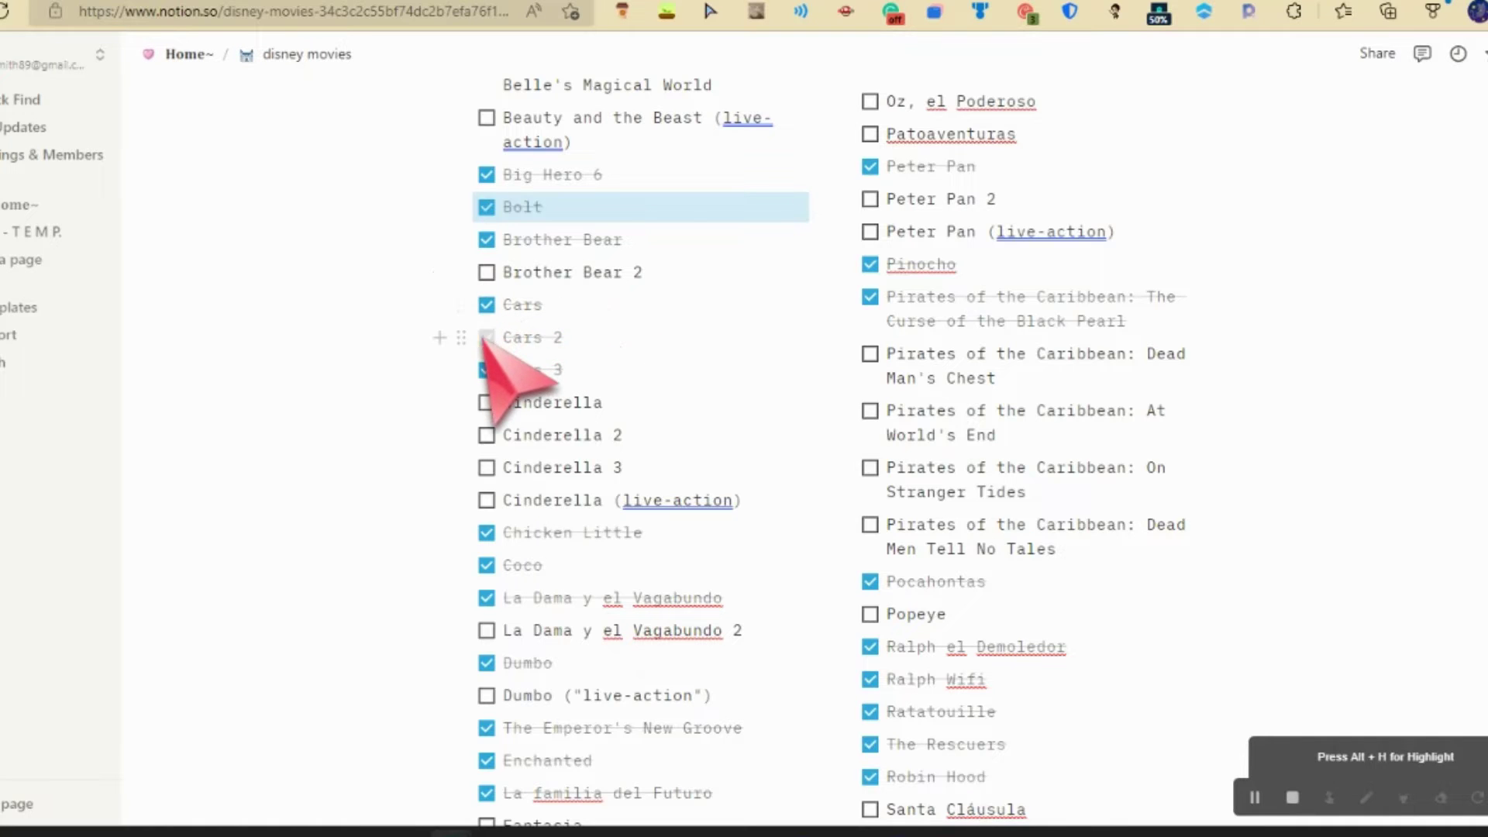
left_click(486, 402)
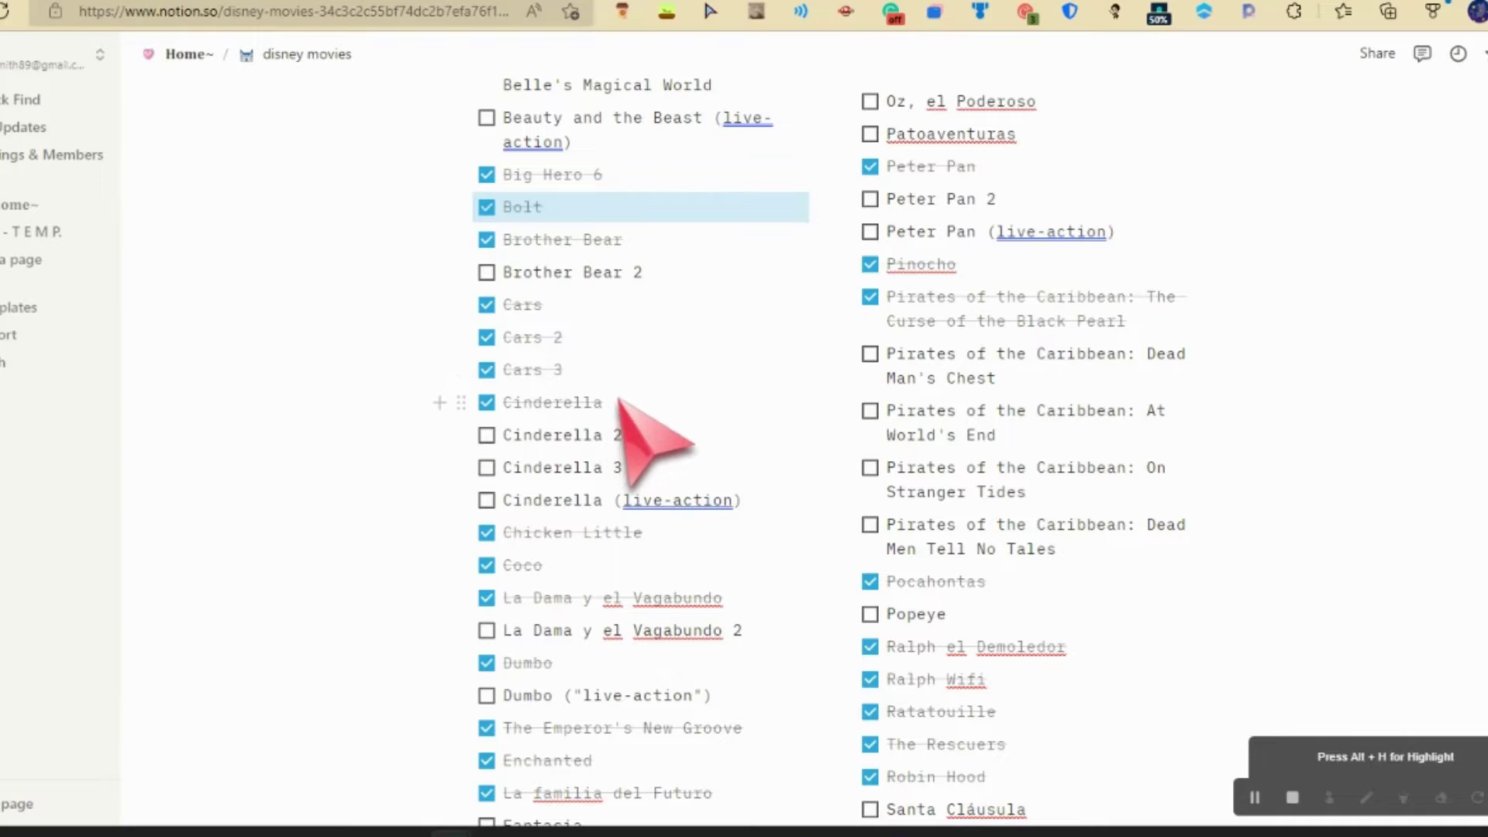
left_click(486, 435)
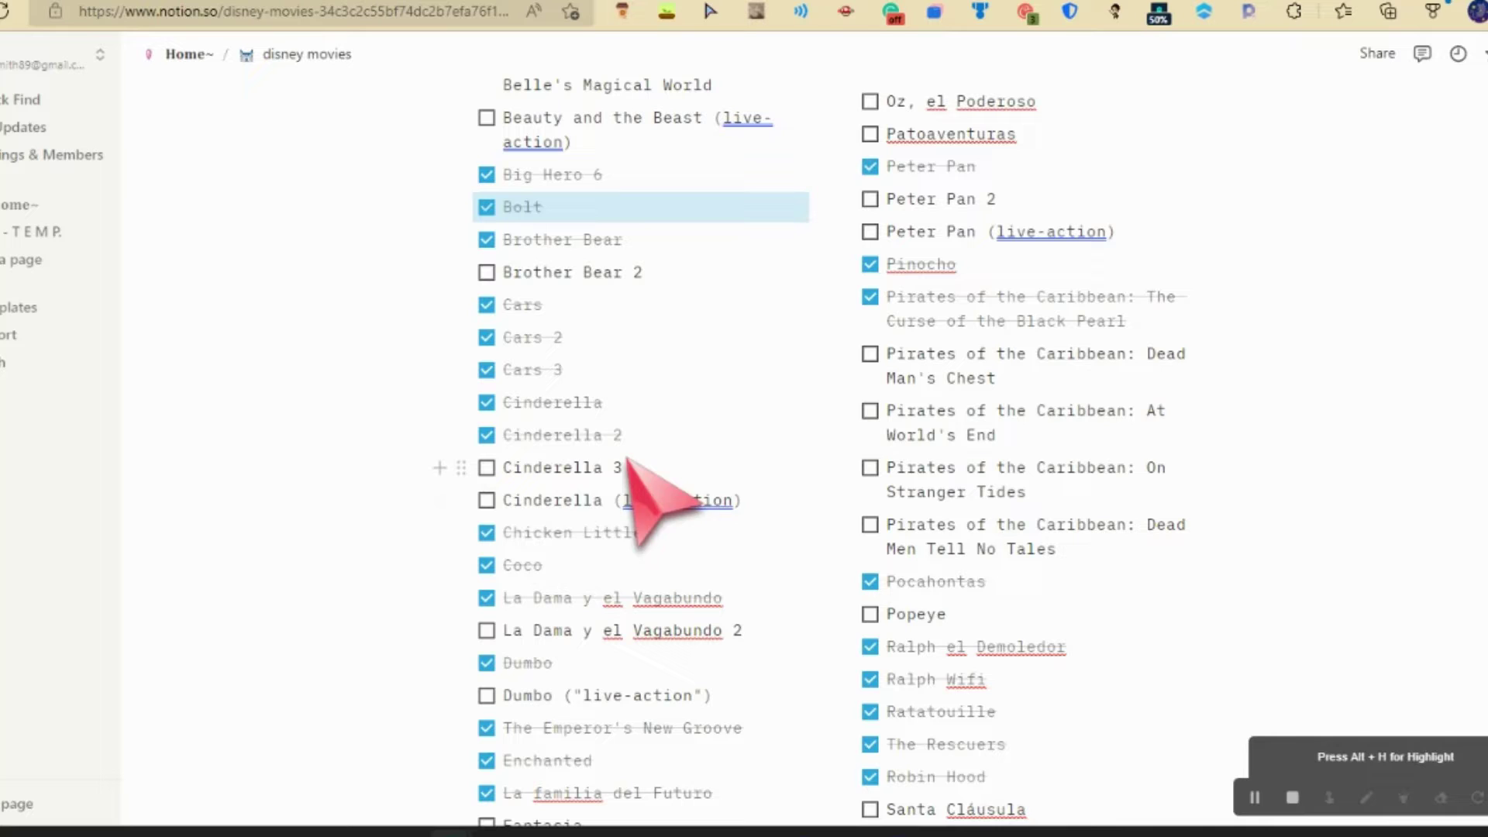
Tick Alice in Wonderland and An Extremely Goofy Movie, and untick Mary Poppins Returns.
scroll(728, 504, "up", 2)
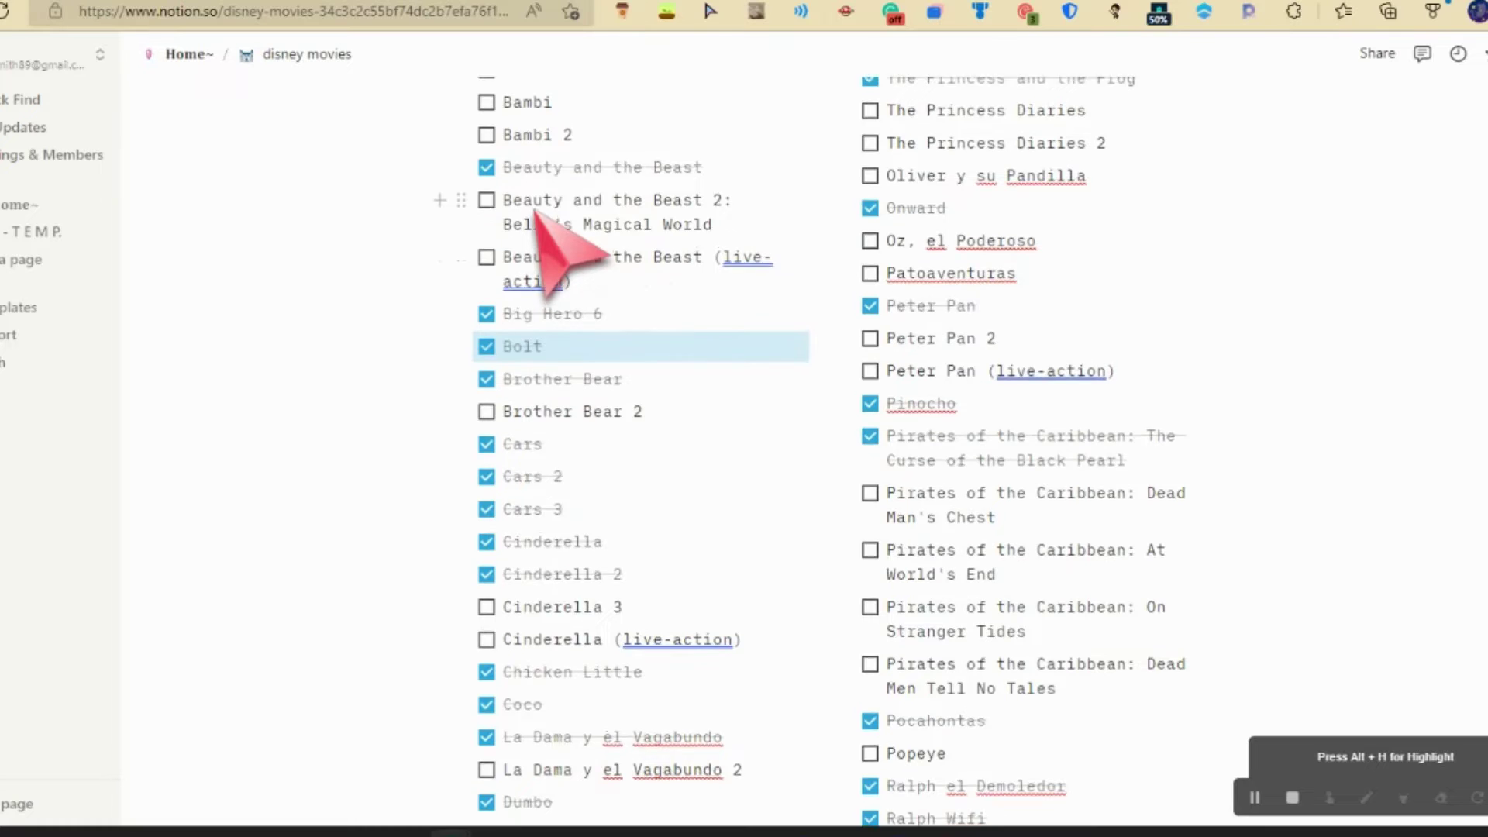
scroll(535, 236, "up", 2)
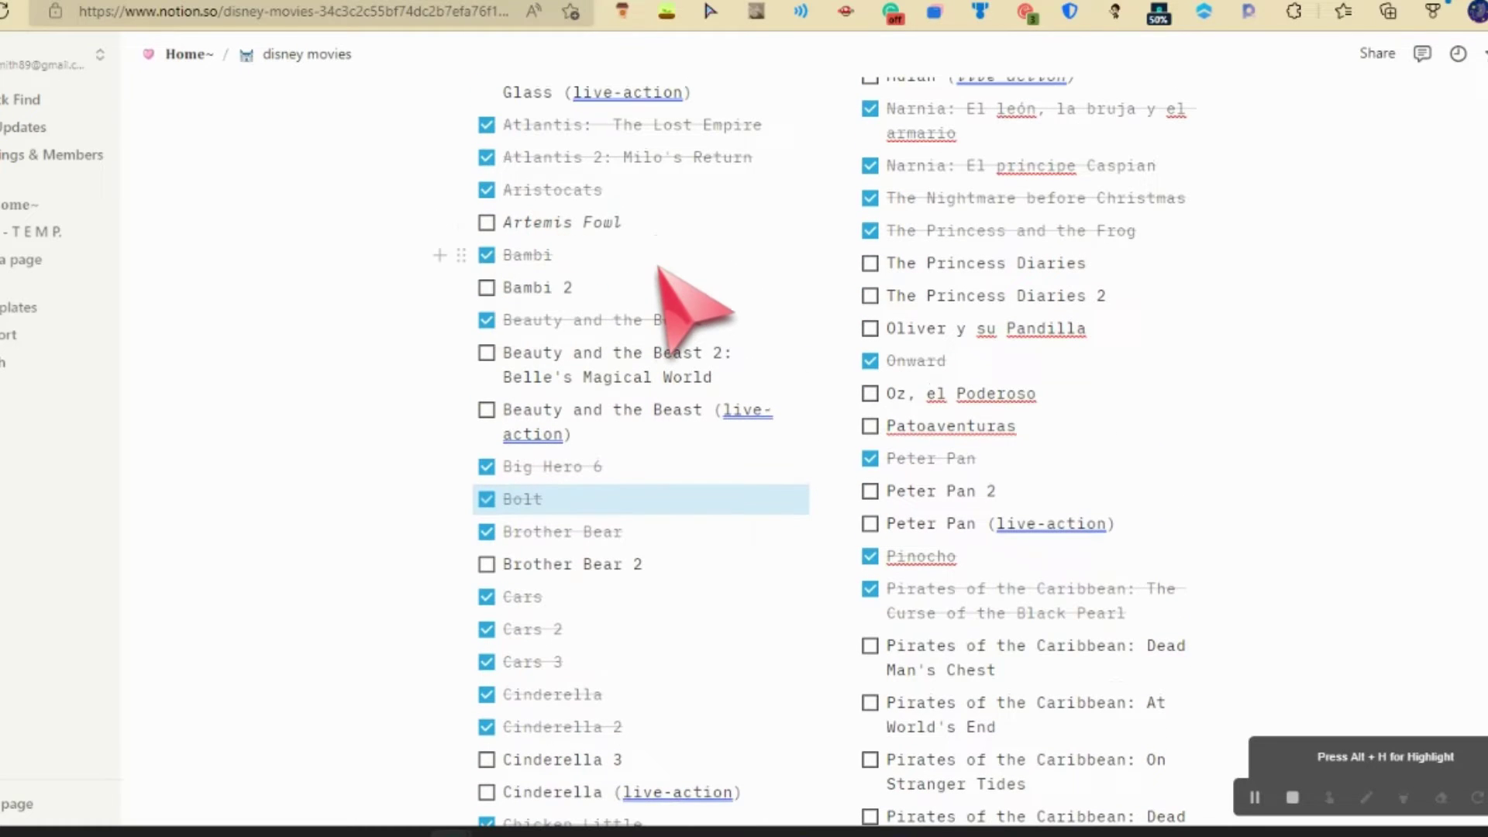
scroll(664, 291, "up", 3)
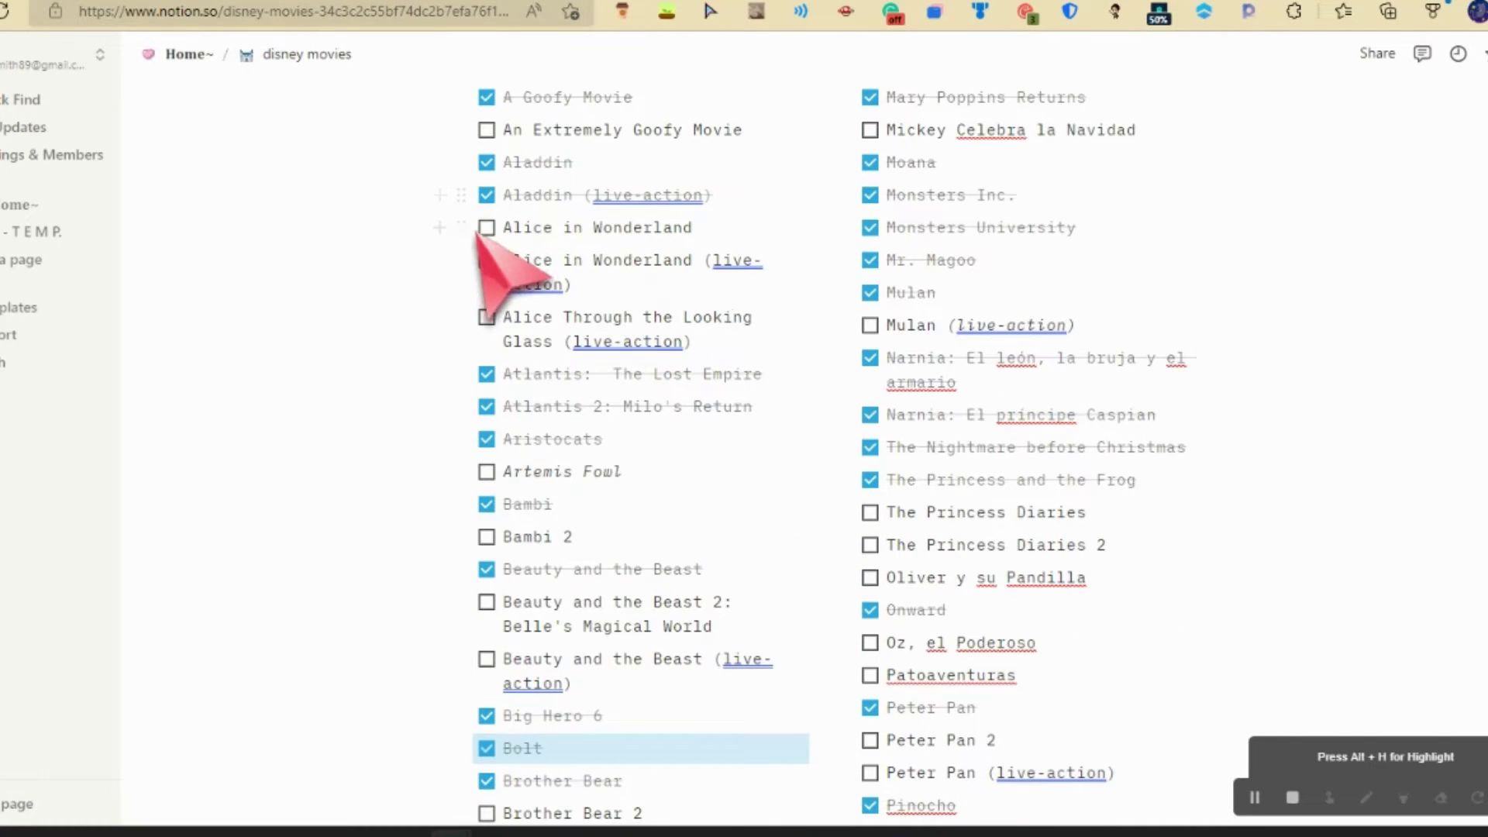
left_click(486, 228)
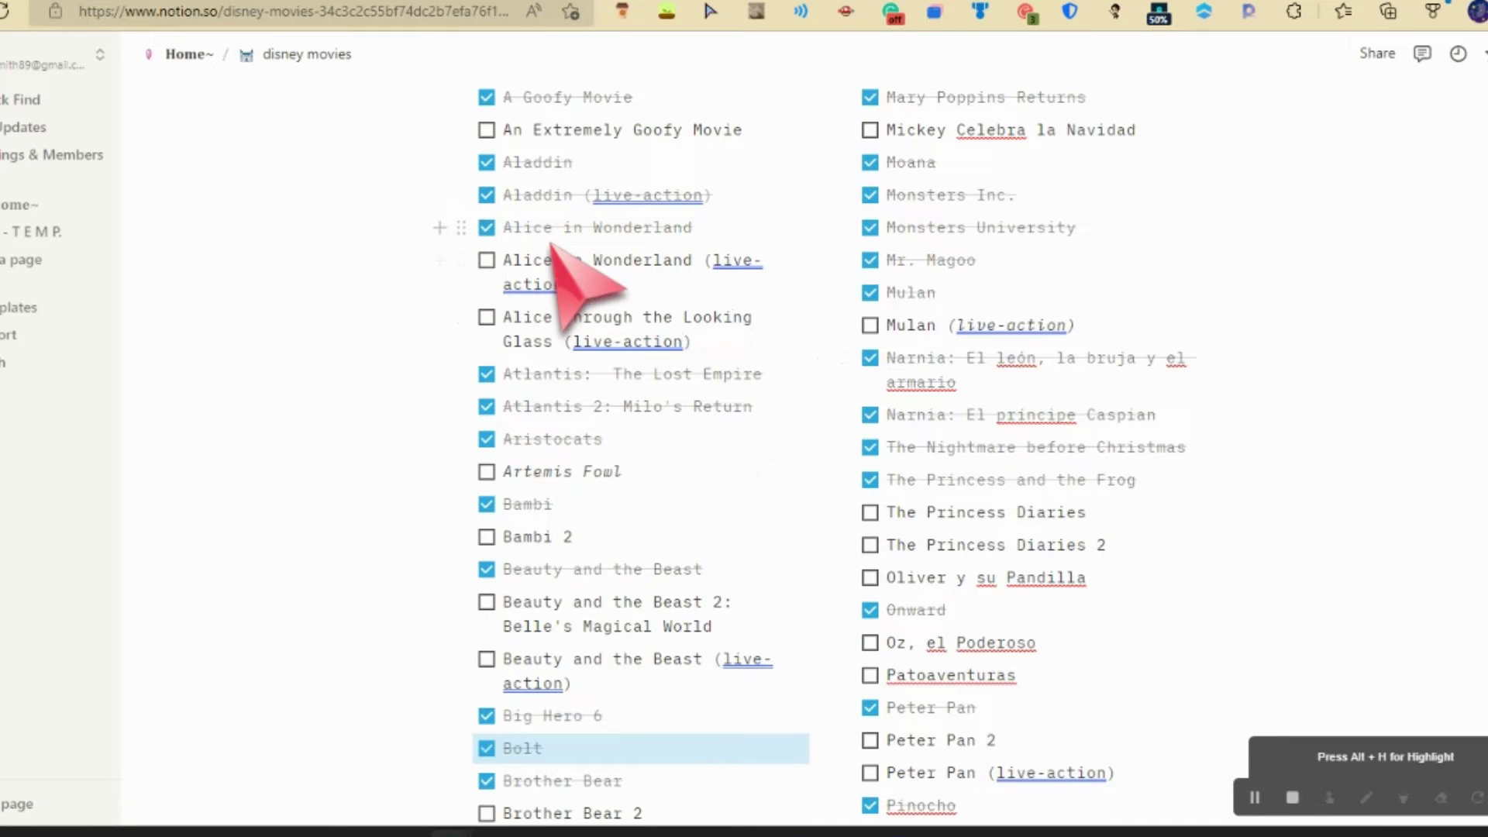
scroll(682, 355, "up", 2)
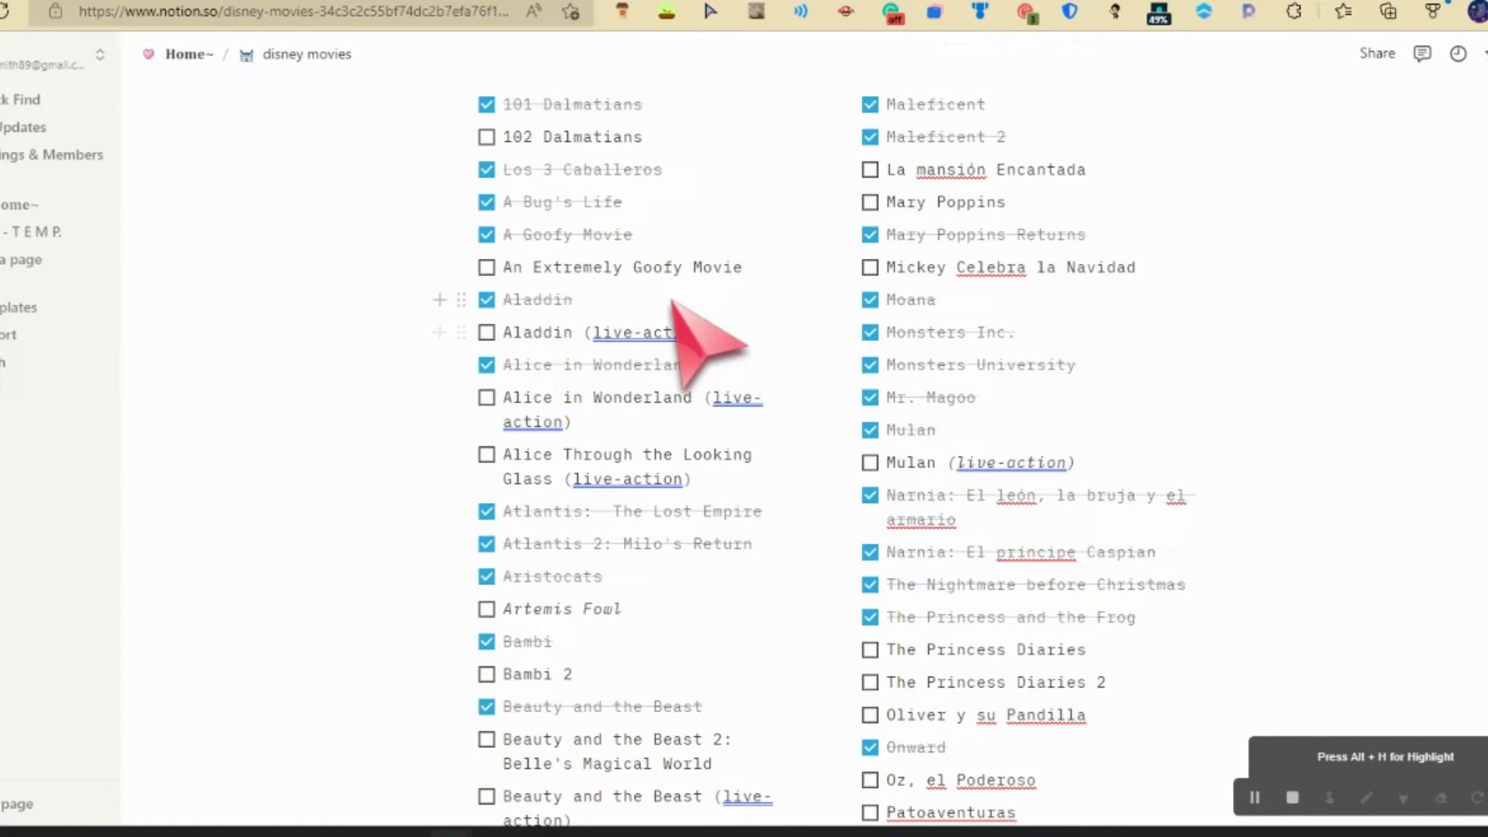
scroll(681, 326, "up", 1)
left_click(487, 302)
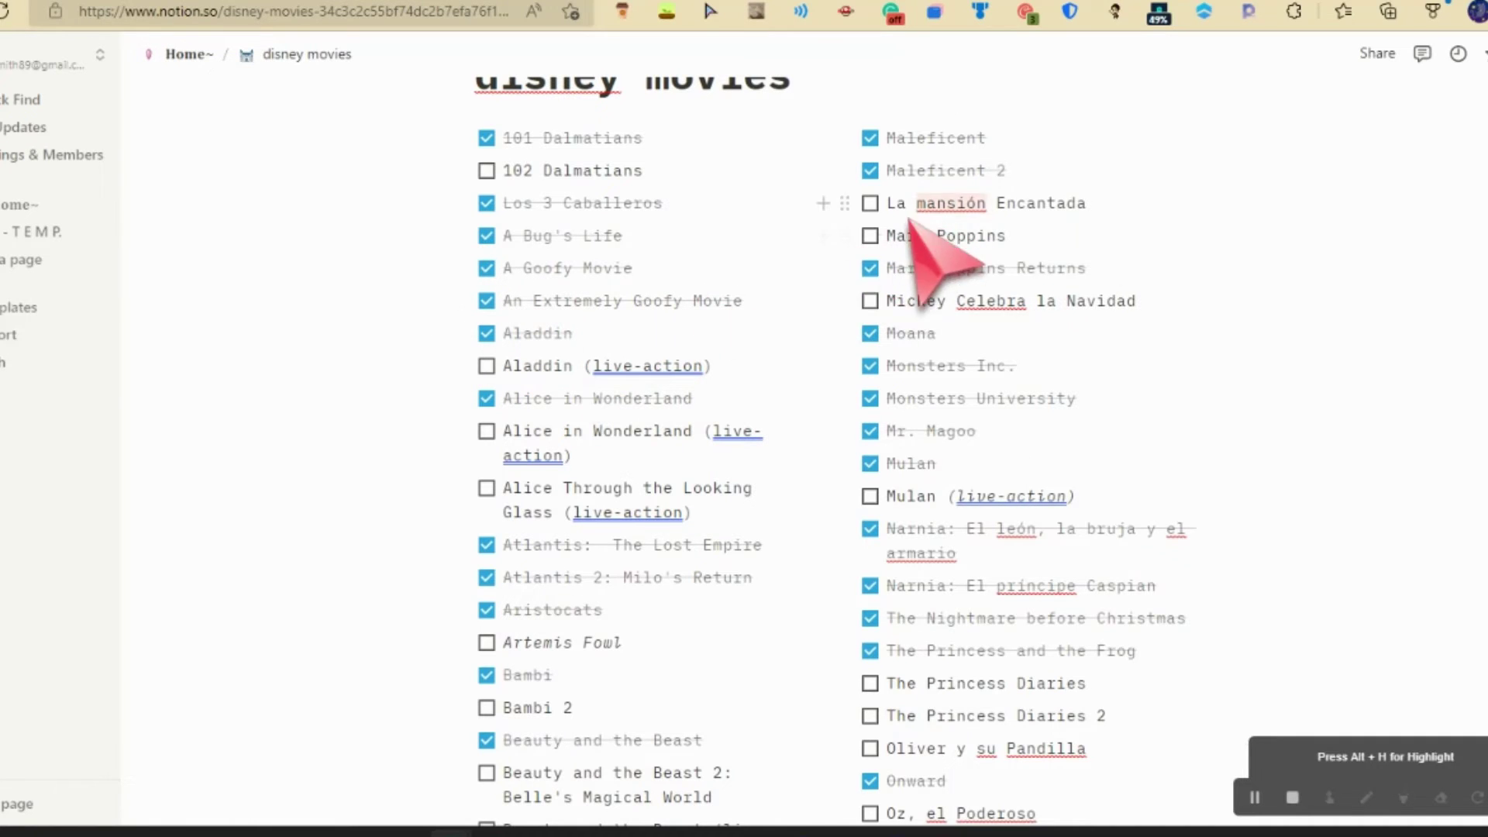
left_click(871, 268)
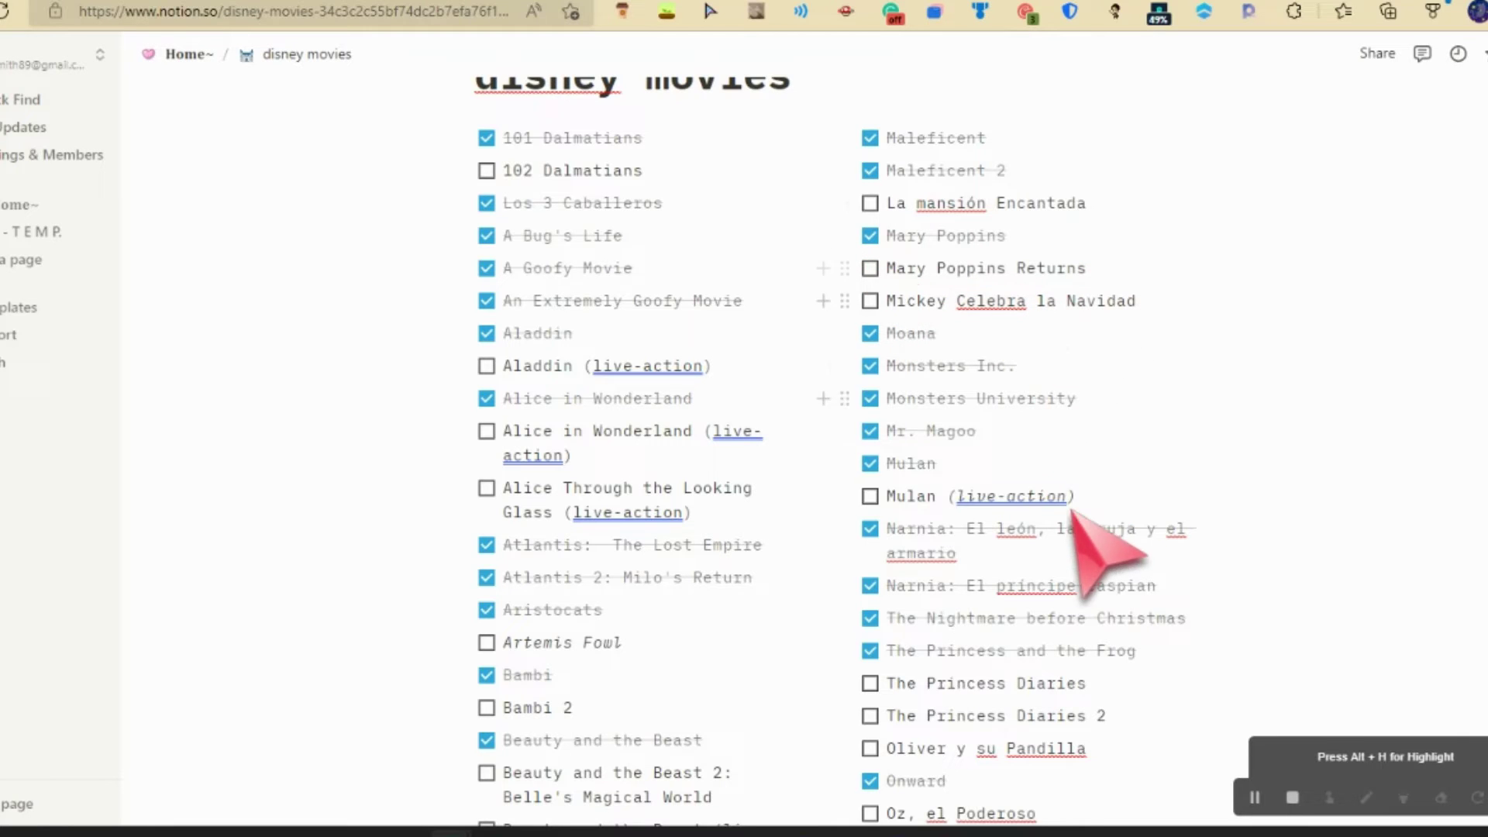
scroll(1062, 292, "up", 5)
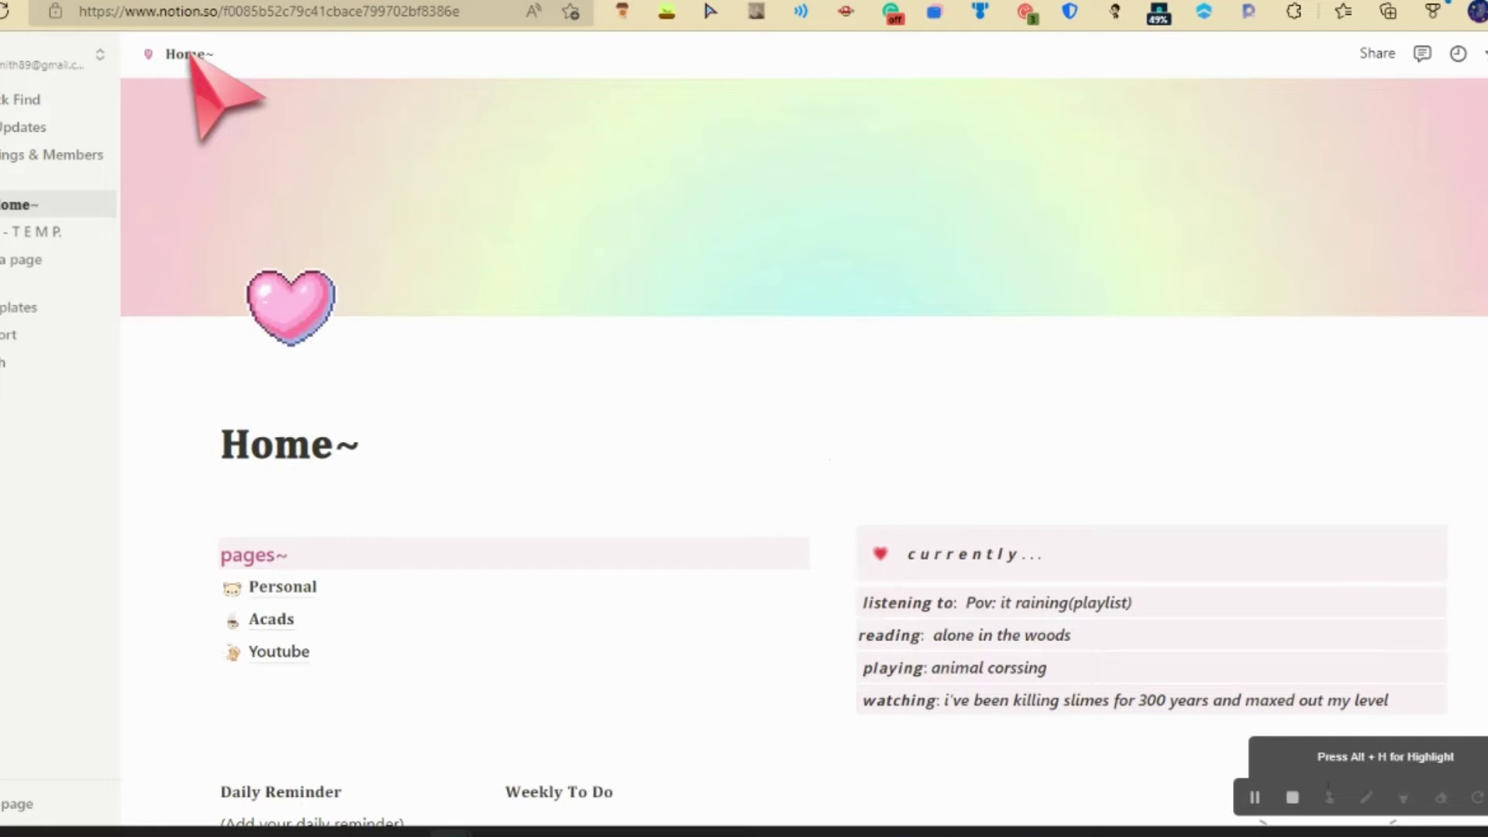
Scroll through the Home~ dashboard's pages list, Weekly To Do and schedule, then back up.
scroll(332, 225, "down", 20)
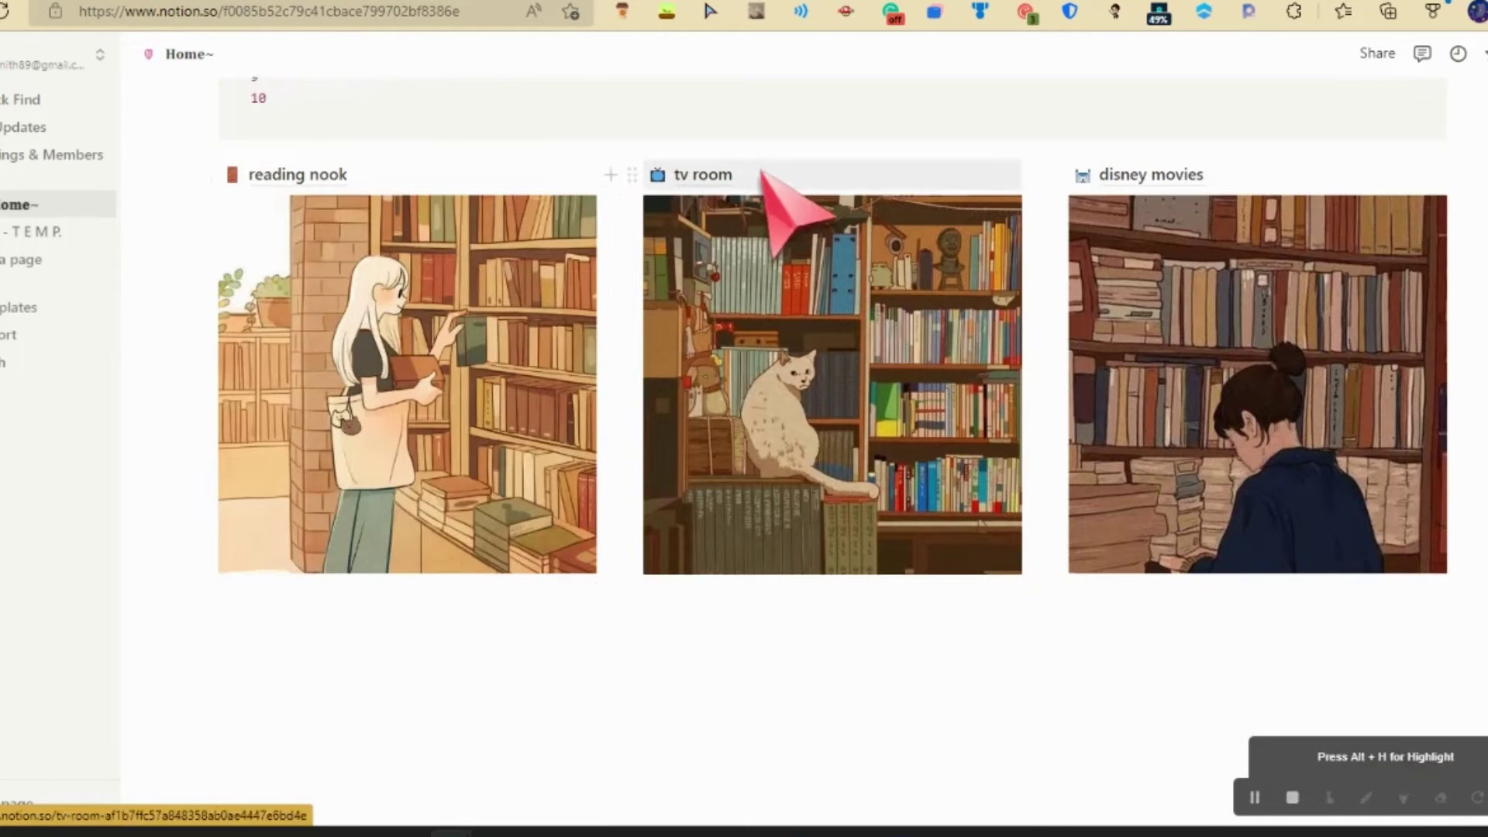
scroll(581, 209, "up", 10)
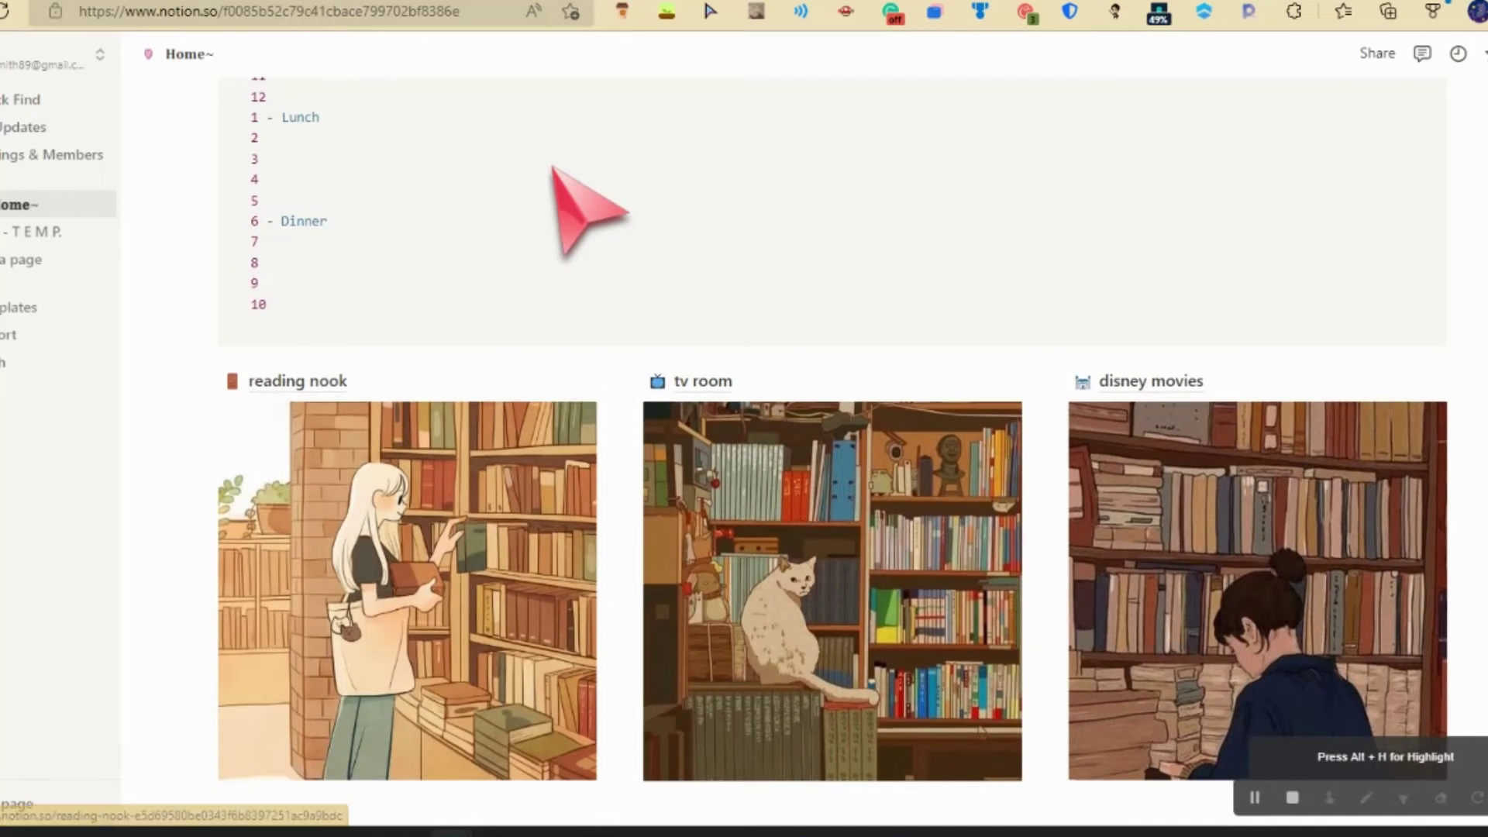
scroll(554, 174, "up", 10)
scroll(442, 425, "down", 4)
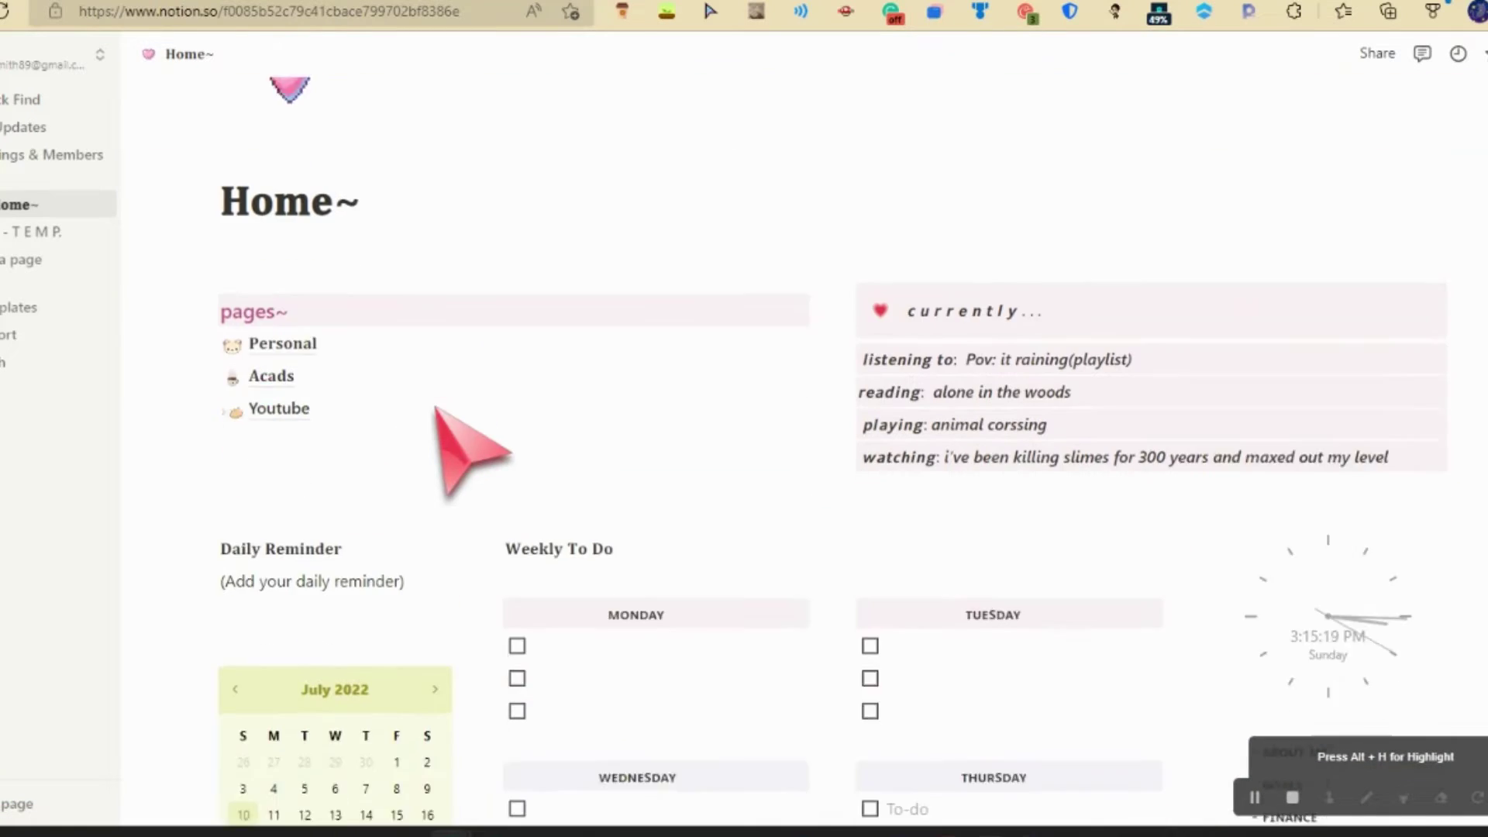
left_click(300, 260)
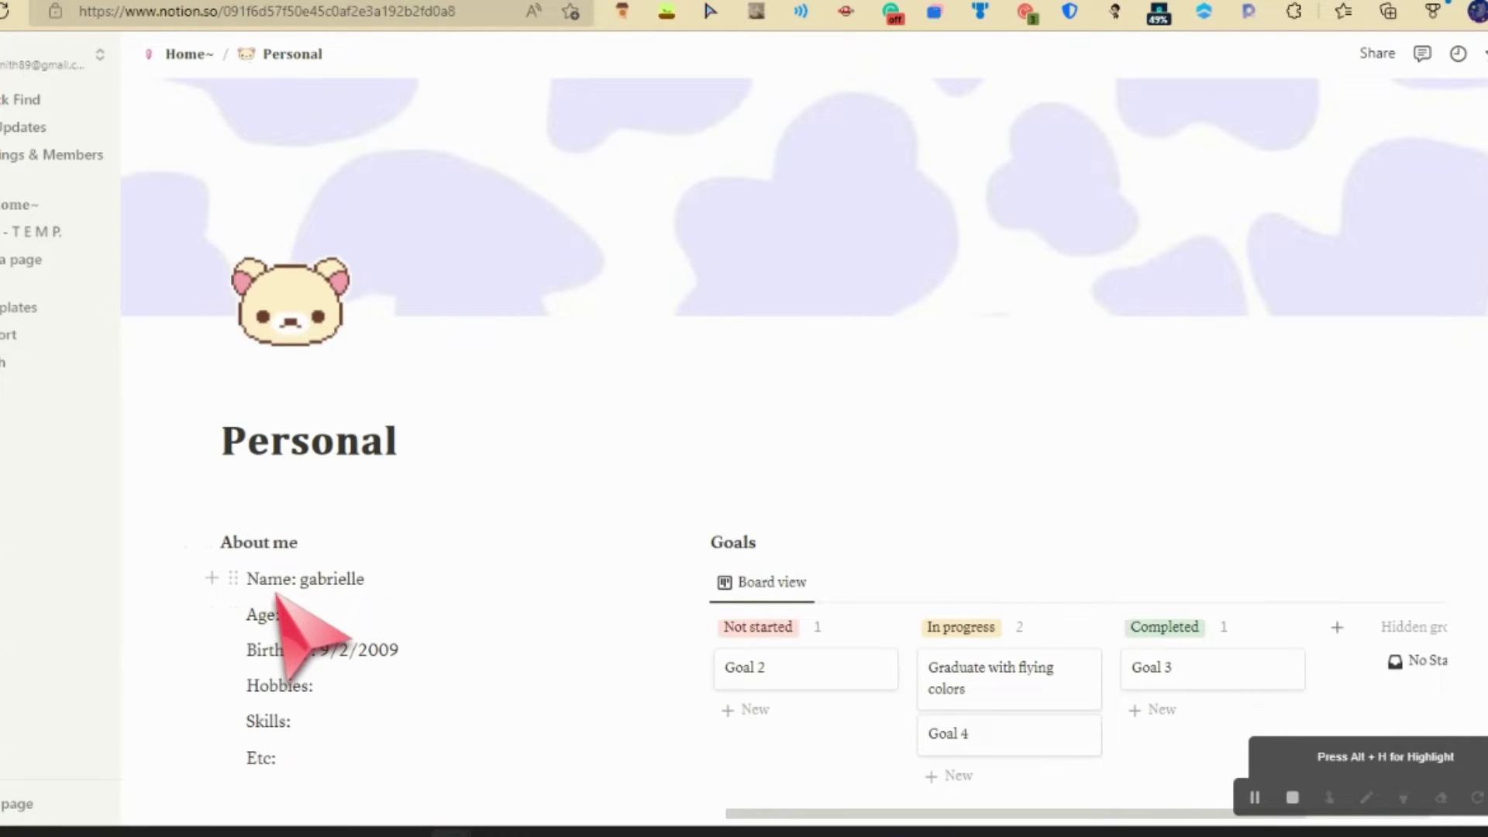
scroll(498, 643, "down", 4)
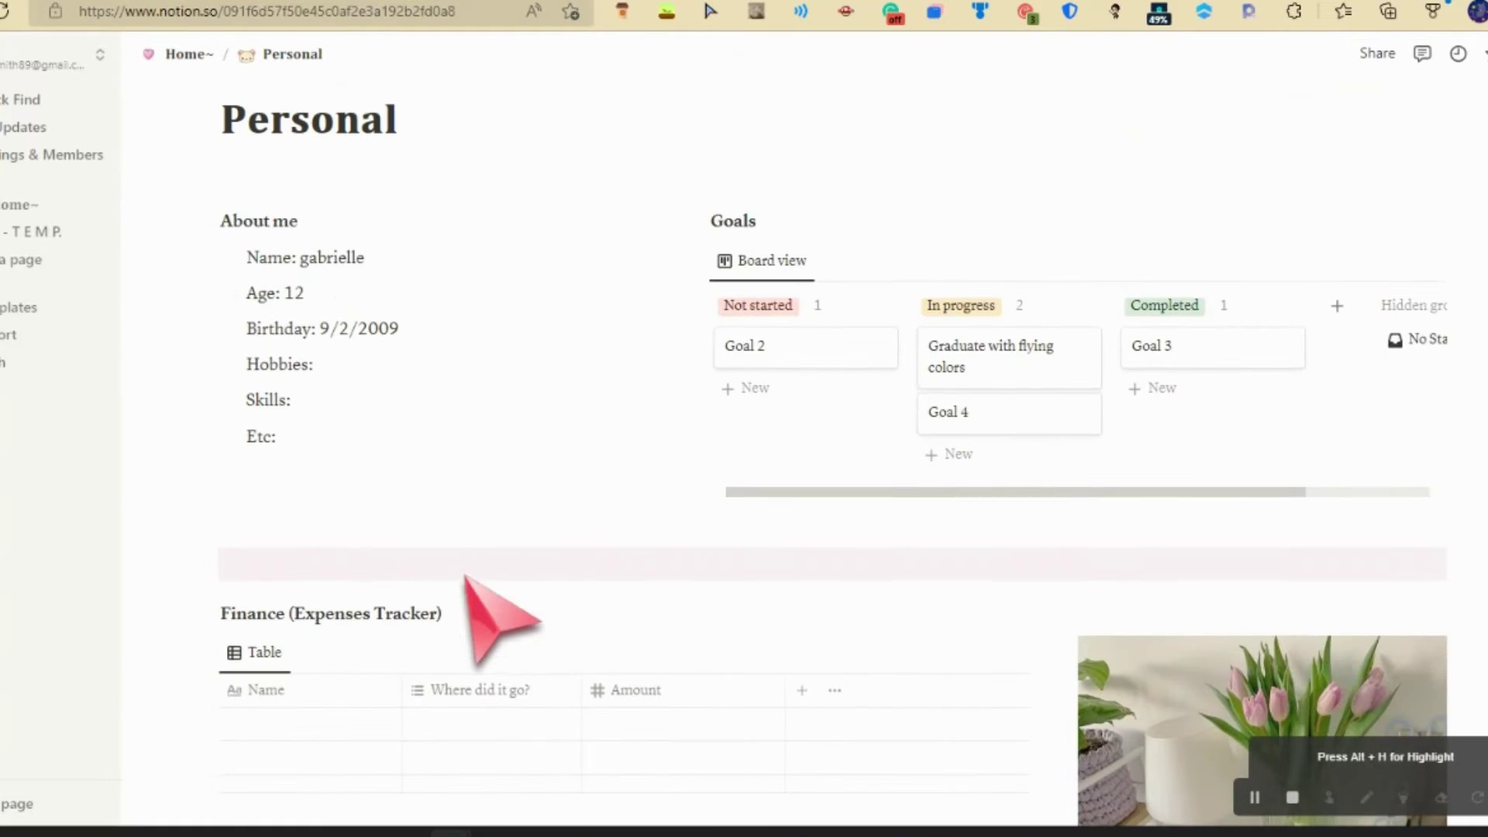
scroll(465, 448, "down", 7)
scroll(458, 434, "up", 6)
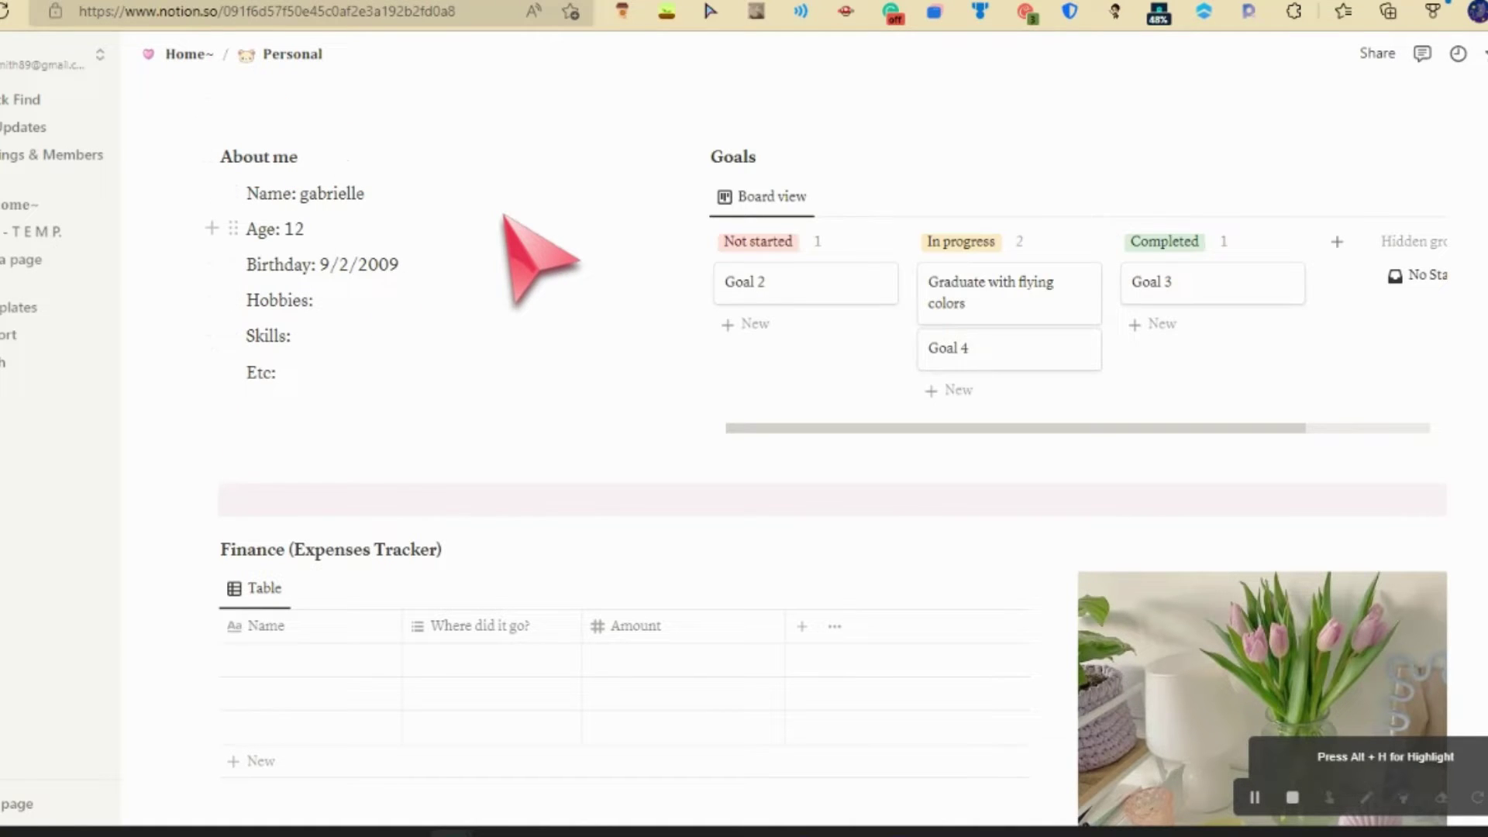
scroll(505, 217, "down", 10)
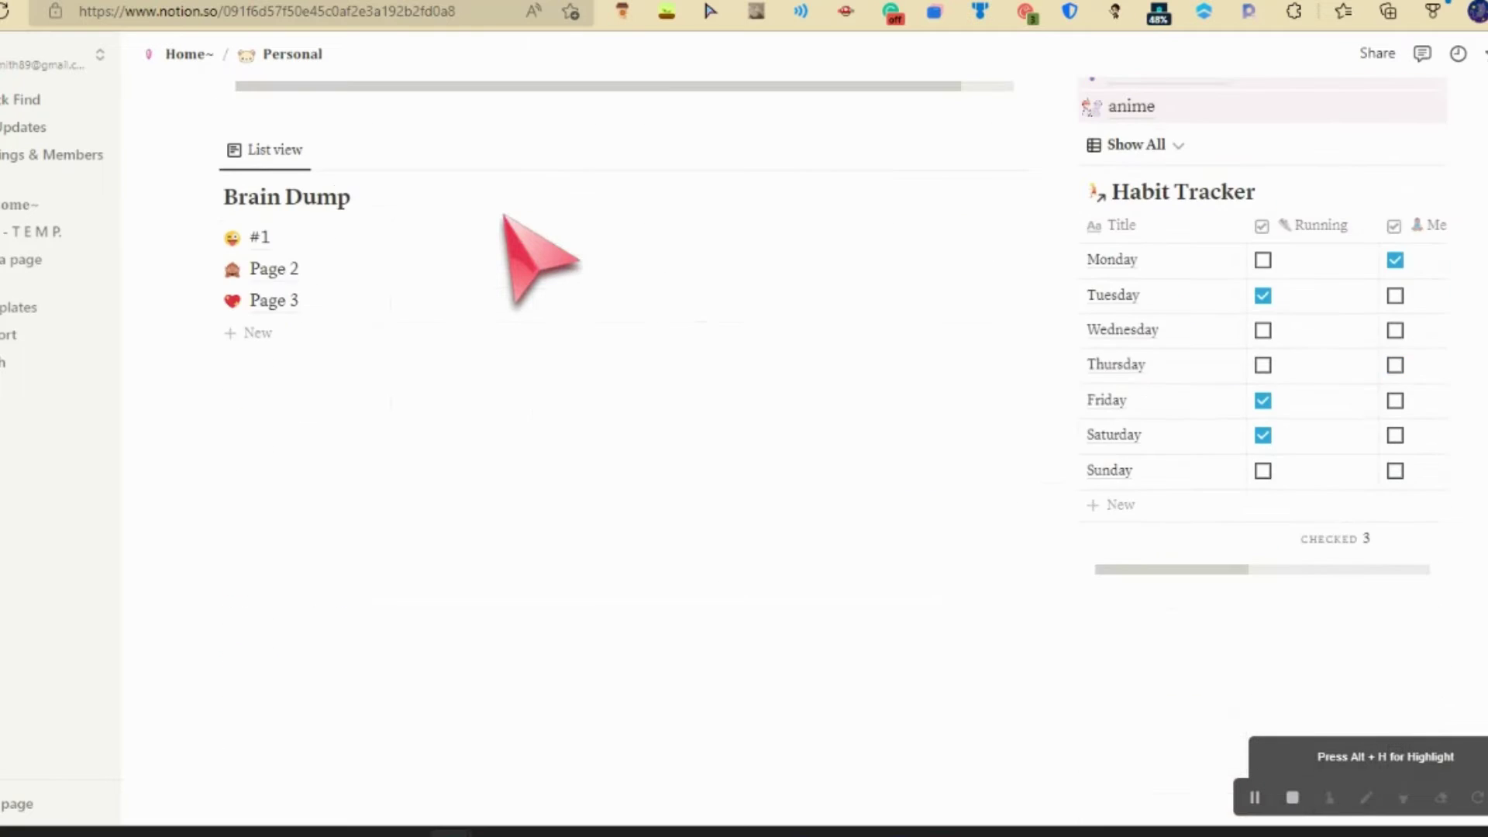
scroll(505, 217, "up", 5)
scroll(505, 217, "up", 7)
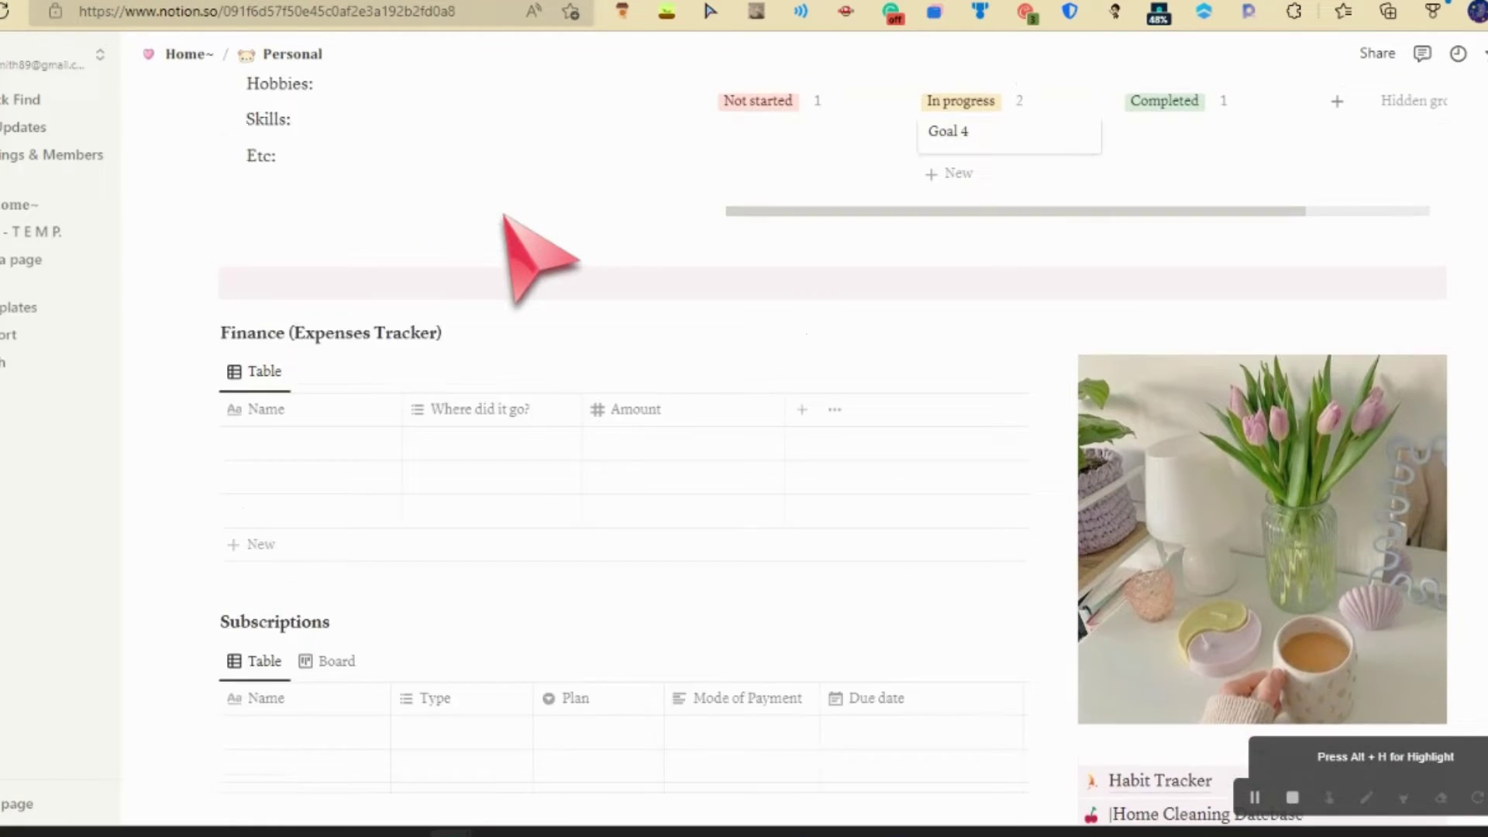
scroll(387, 428, "down", 3)
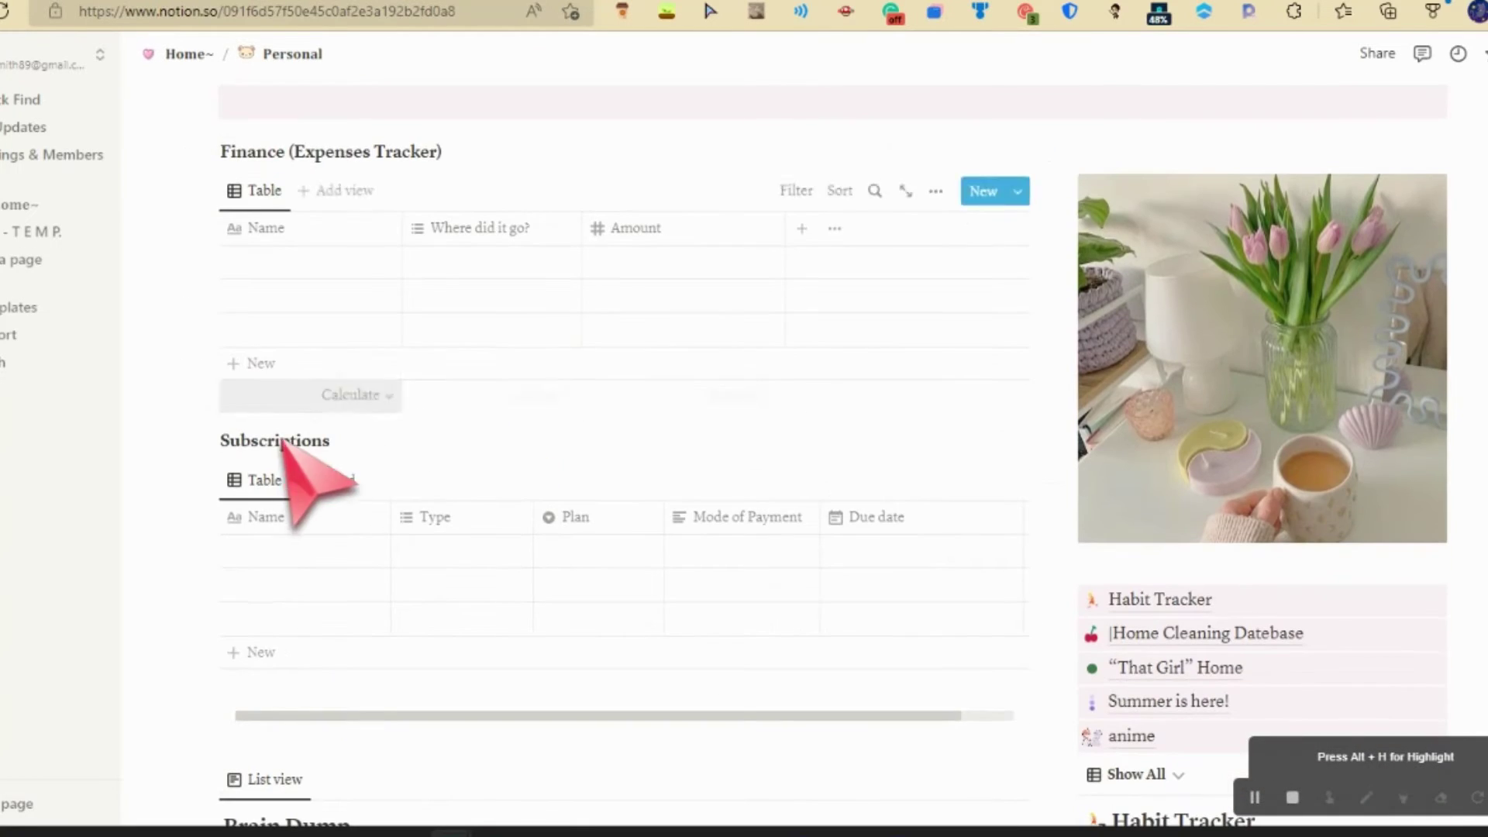
scroll(503, 423, "up", 4)
scroll(512, 422, "up", 2)
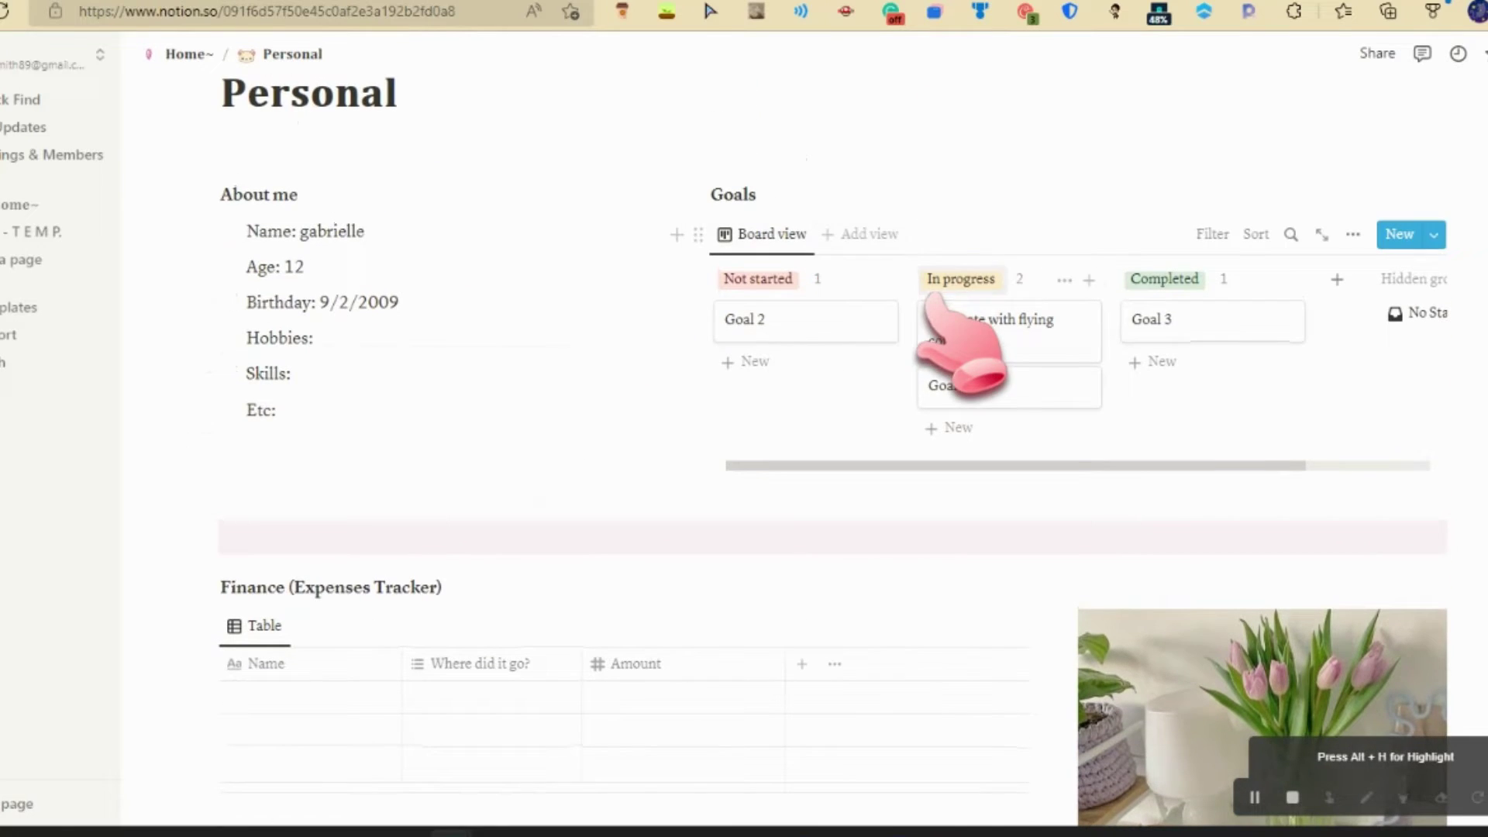
scroll(940, 332, "down", 10)
scroll(927, 295, "down", 1)
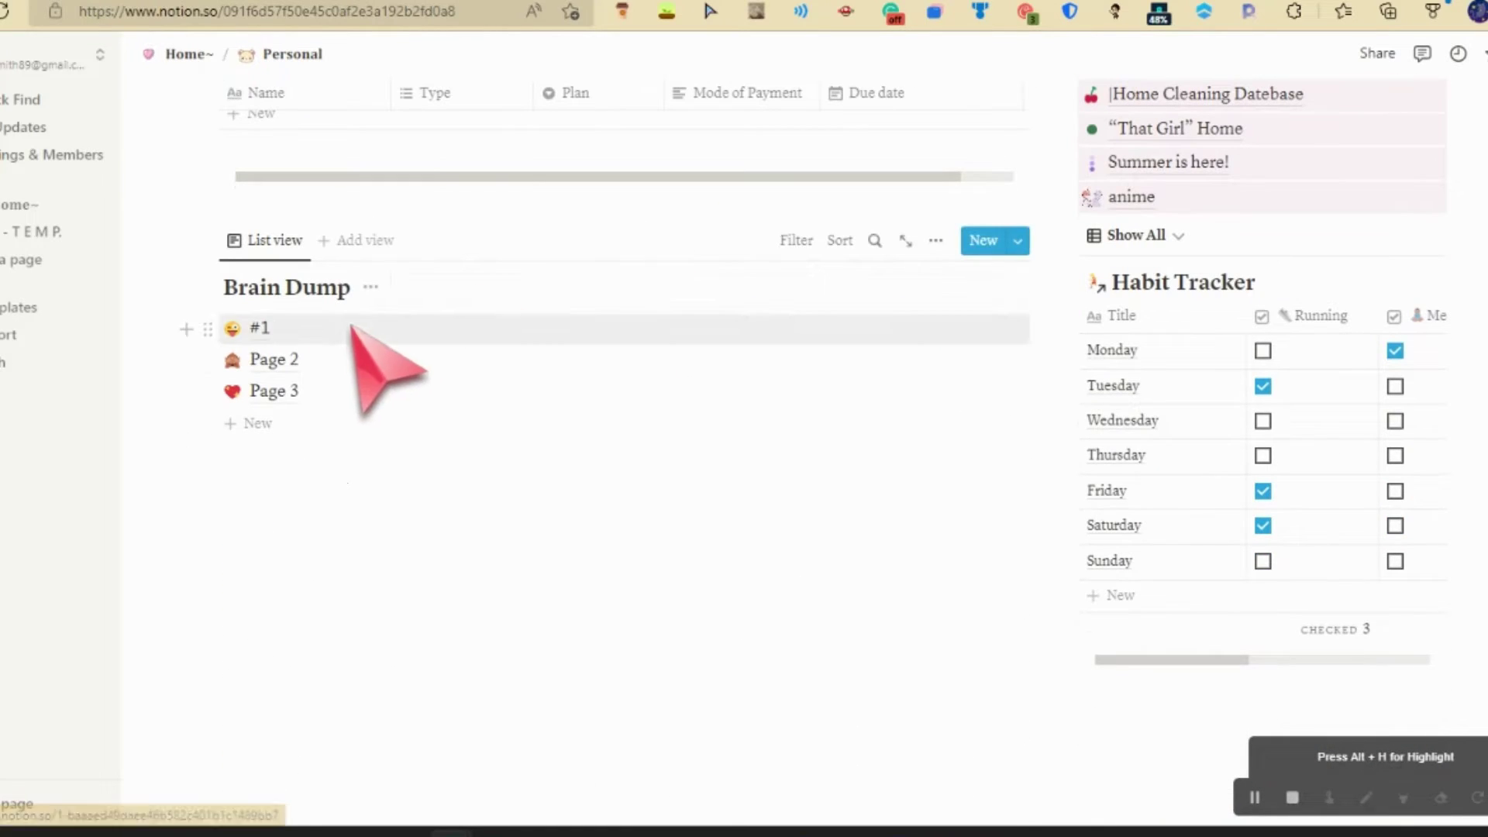
scroll(664, 364, "up", 1)
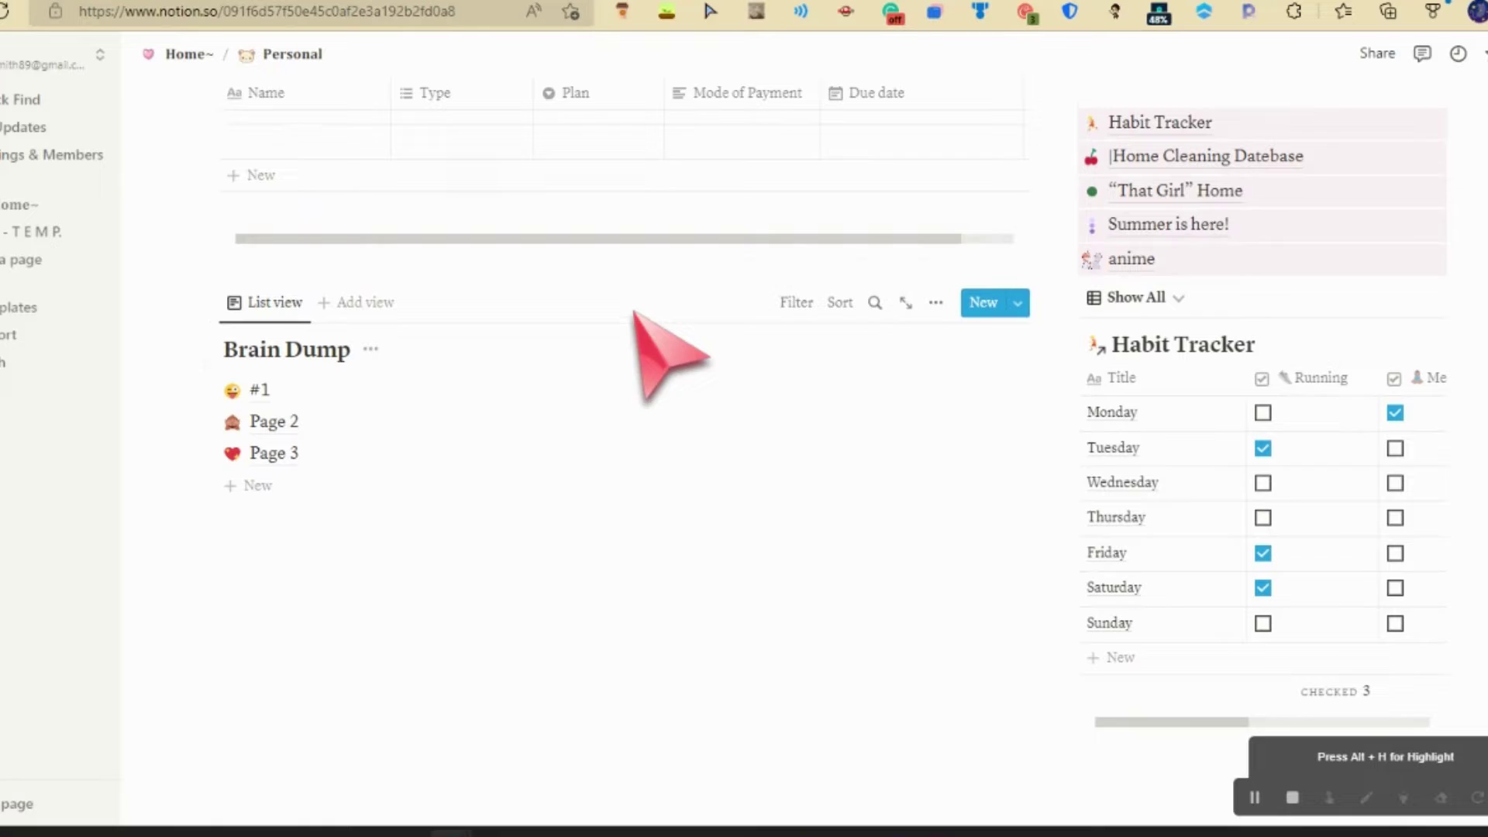
scroll(1264, 477, "right", 3)
scroll(1268, 470, "right", 2)
scroll(1271, 475, "left", 5)
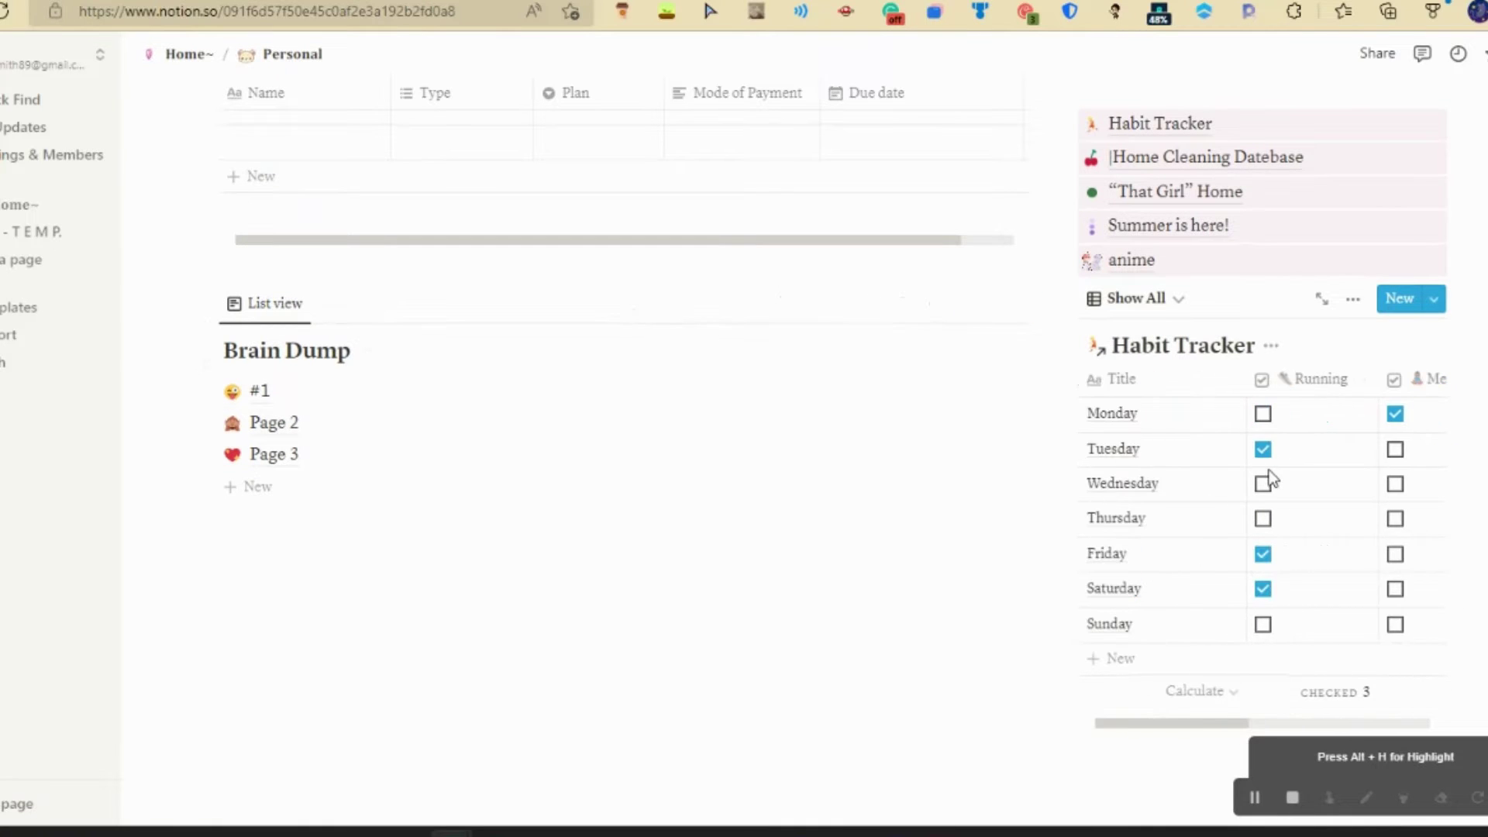
scroll(1163, 124, "up", 2)
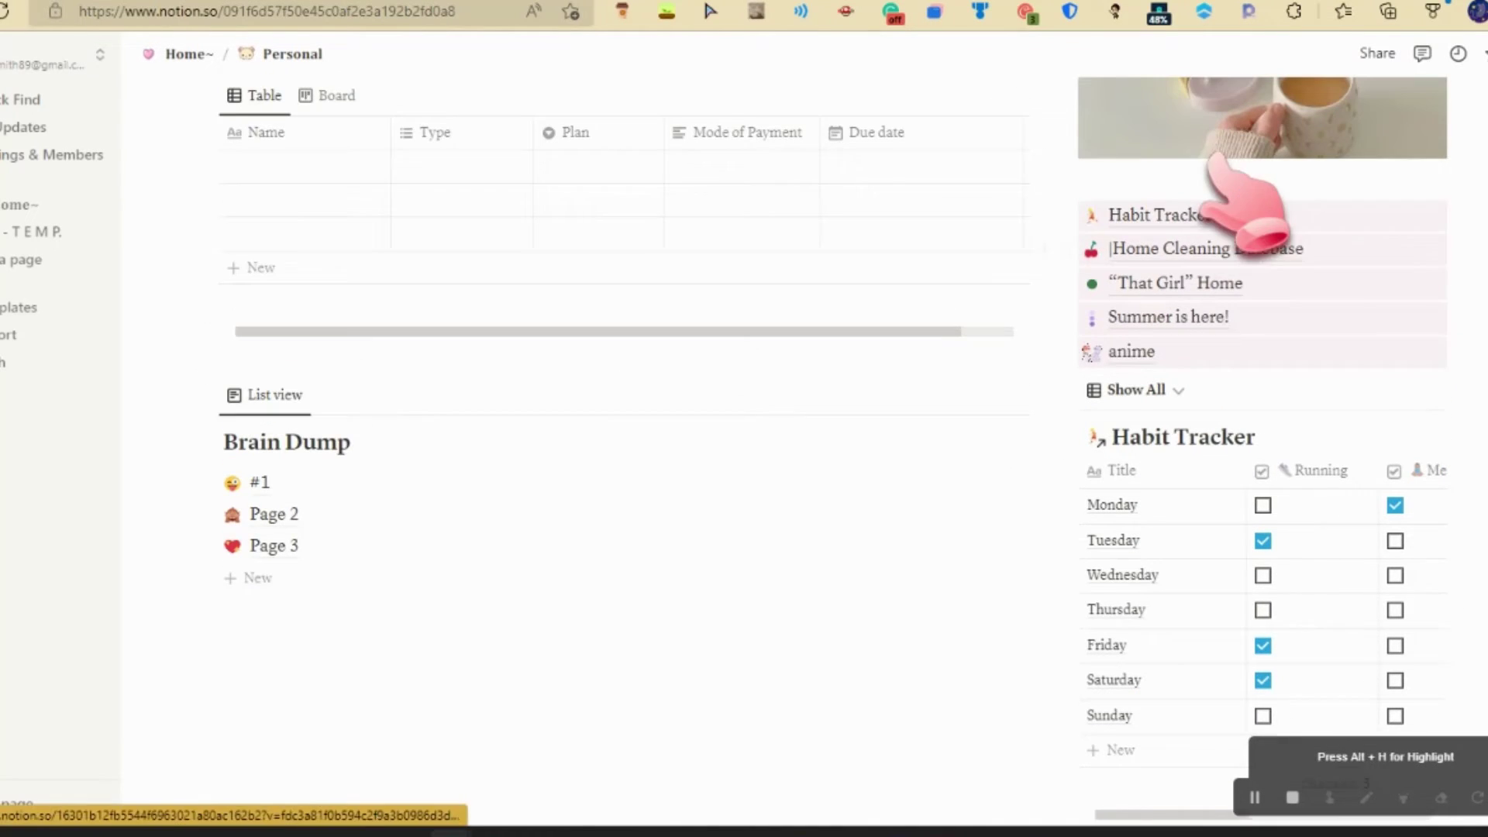
left_click(1157, 326)
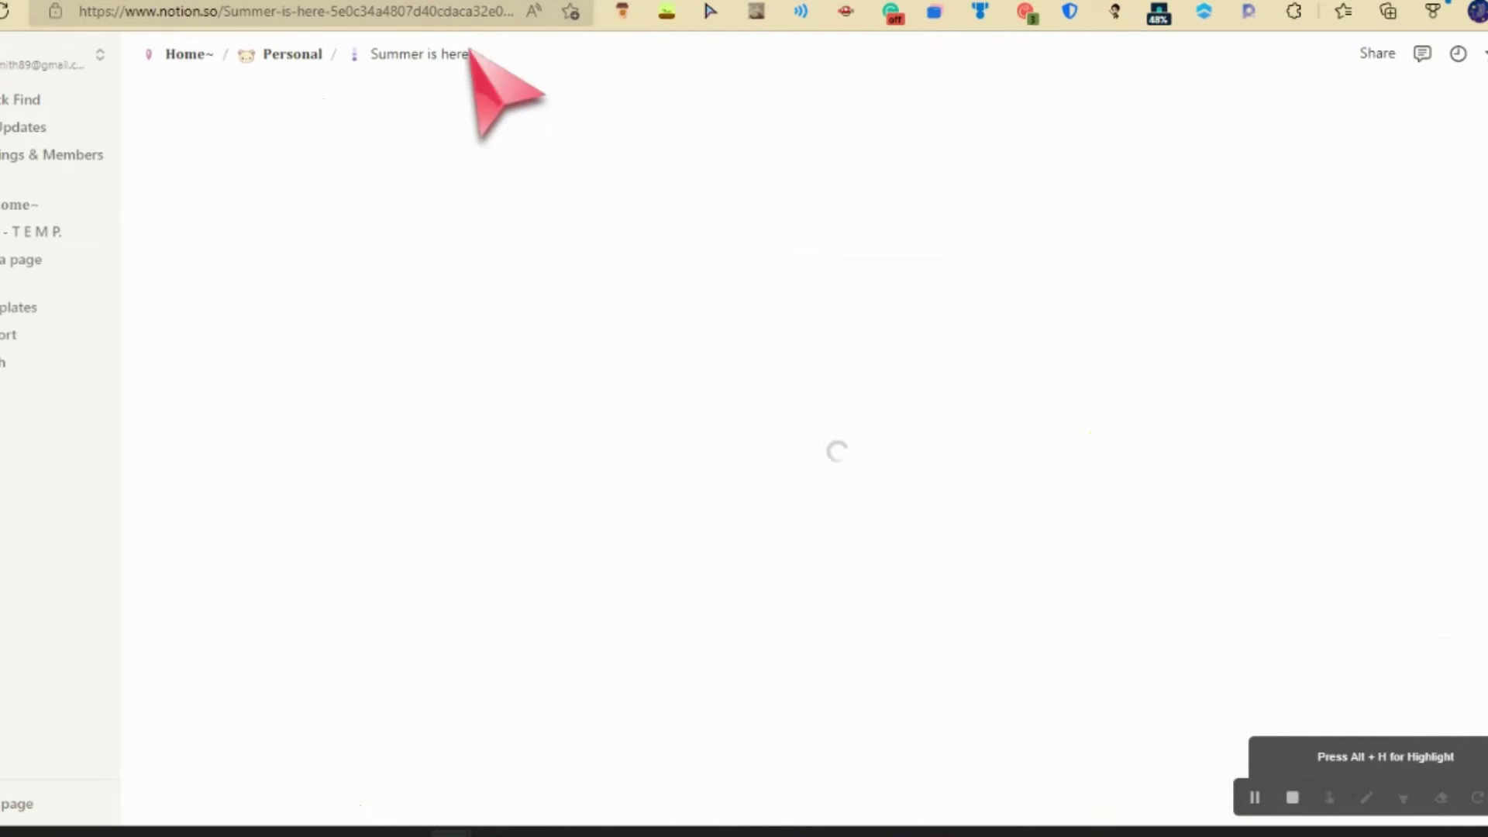
left_click(293, 55)
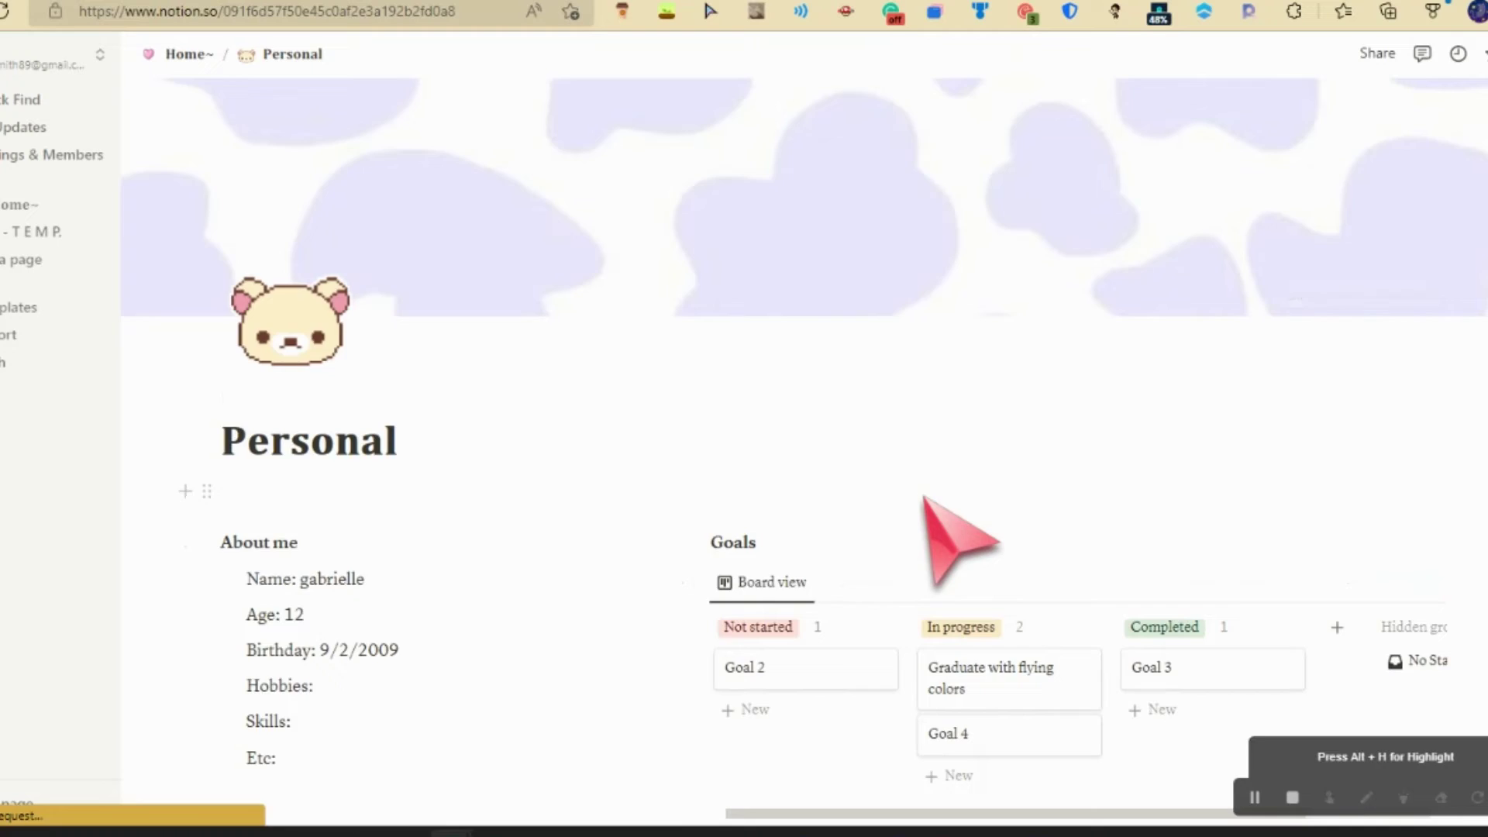
scroll(926, 503, "down", 8)
scroll(925, 498, "down", 7)
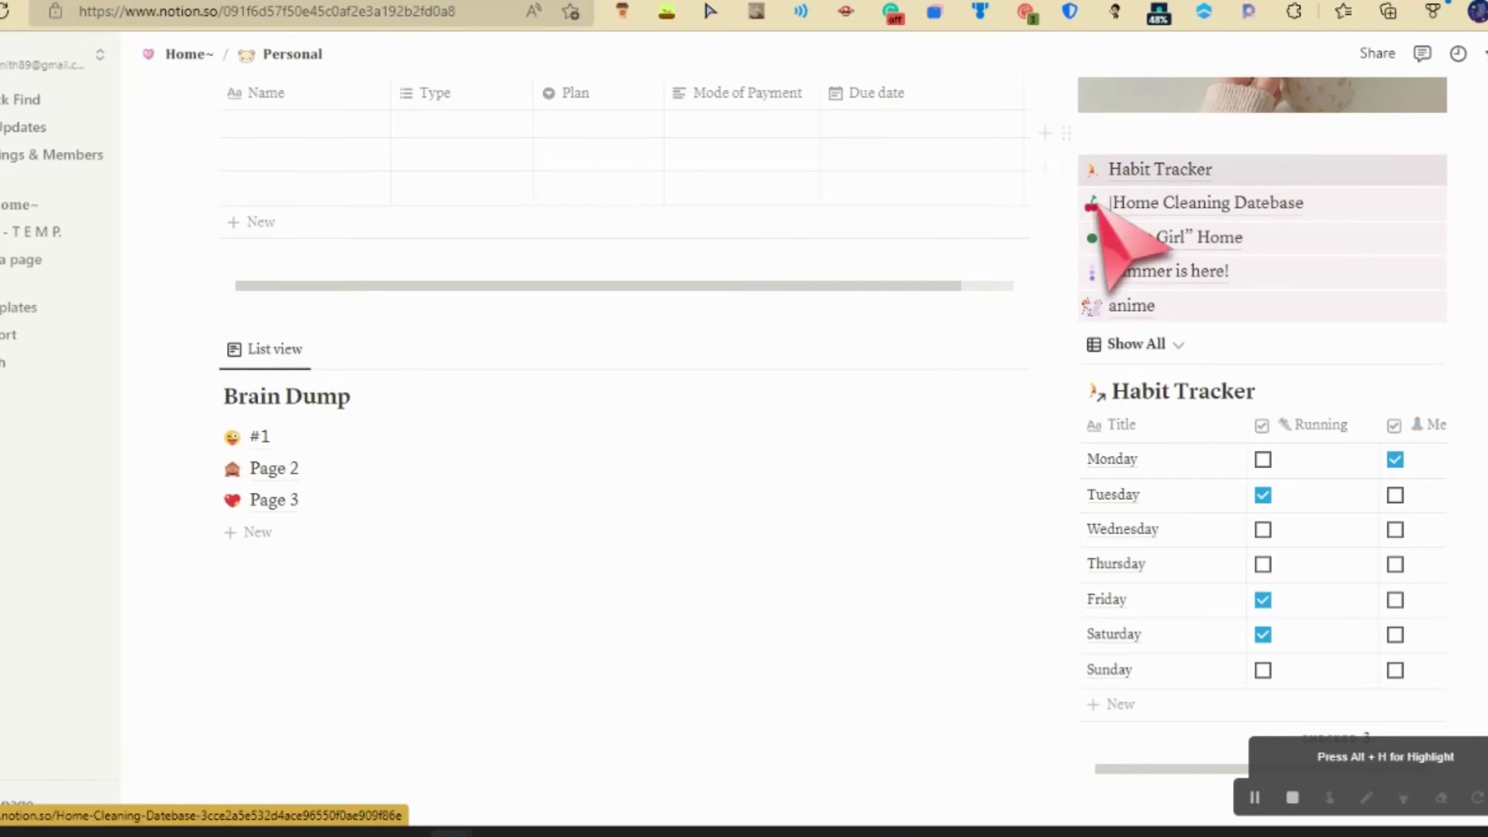
Return to the Home~ dashboard via the breadcrumb and scroll through its contents.
left_click(186, 53)
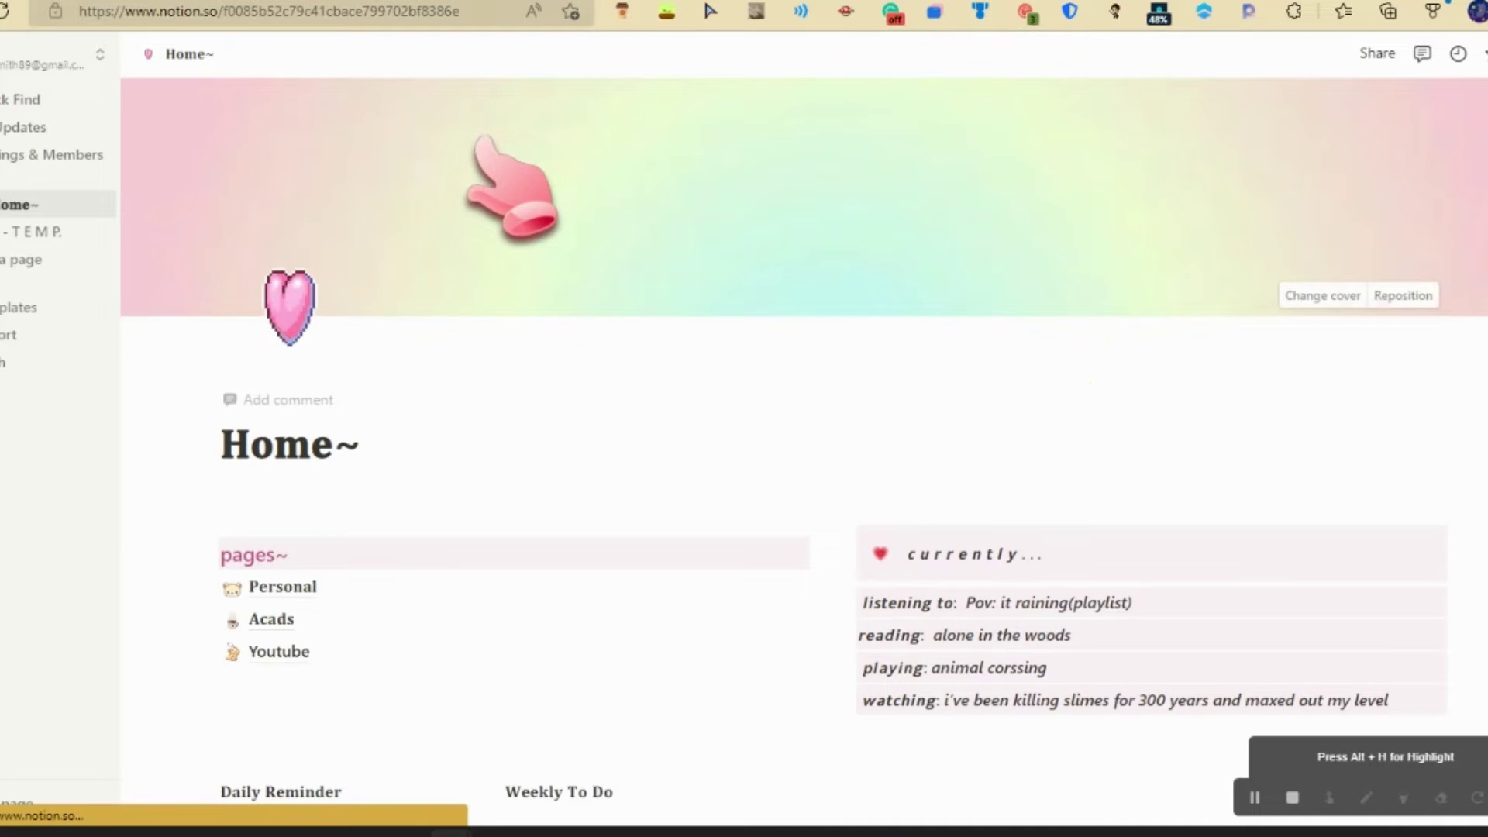
scroll(758, 232, "down", 5)
scroll(756, 213, "down", 15)
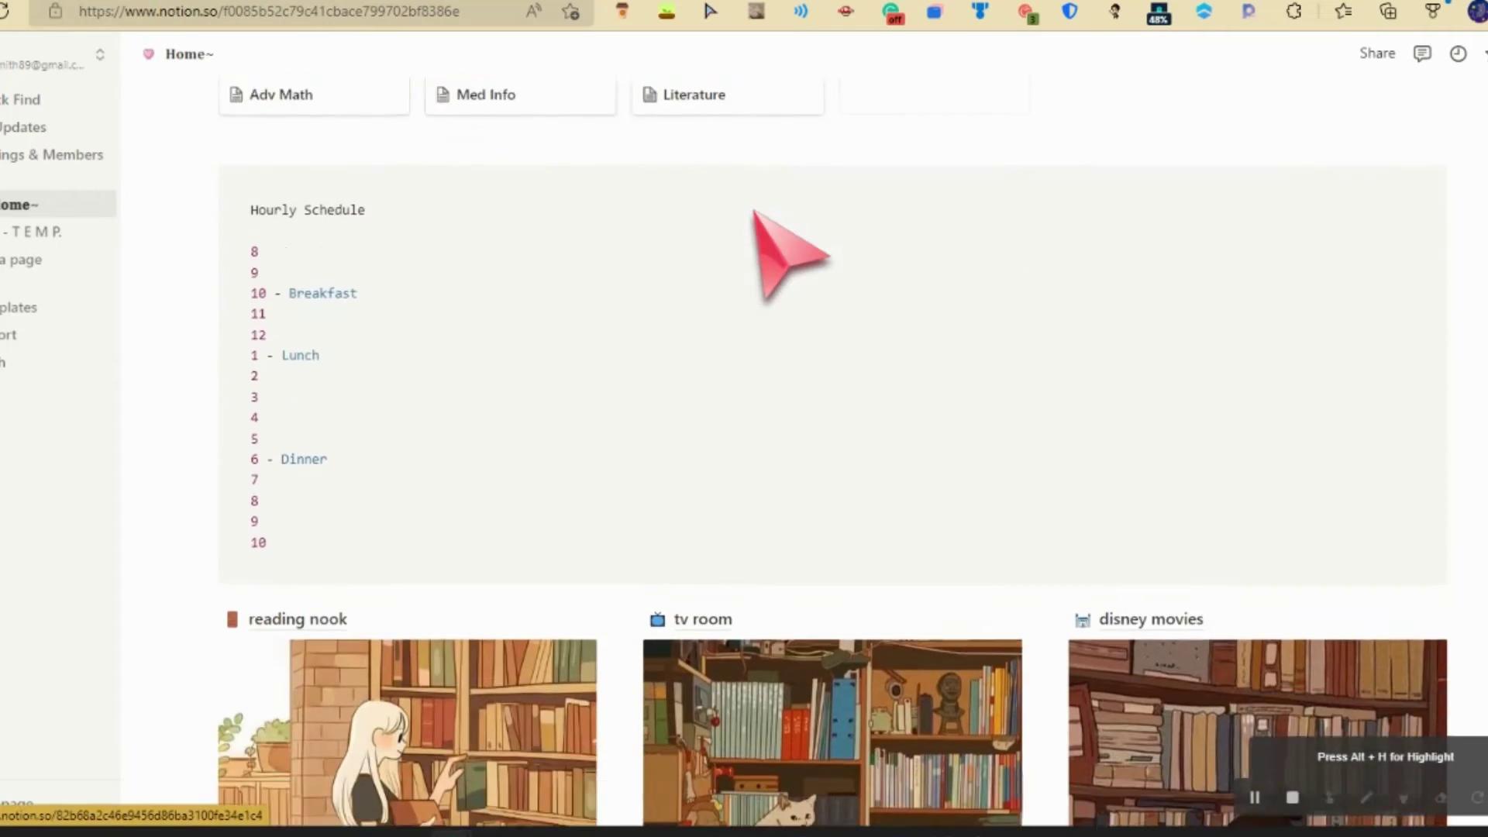
scroll(756, 213, "up", 15)
scroll(756, 213, "up", 4)
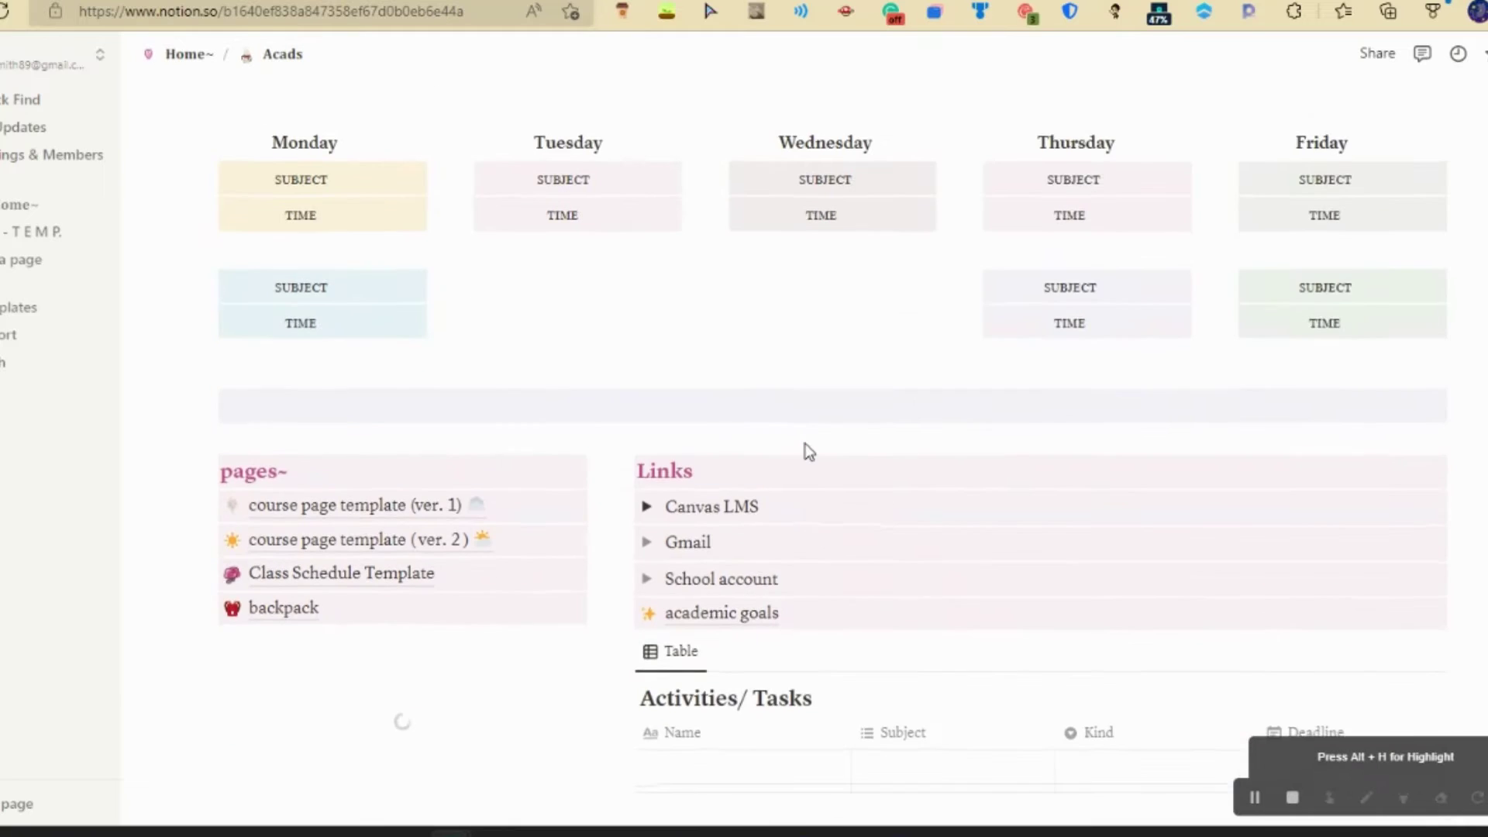
scroll(551, 318, "down", 3)
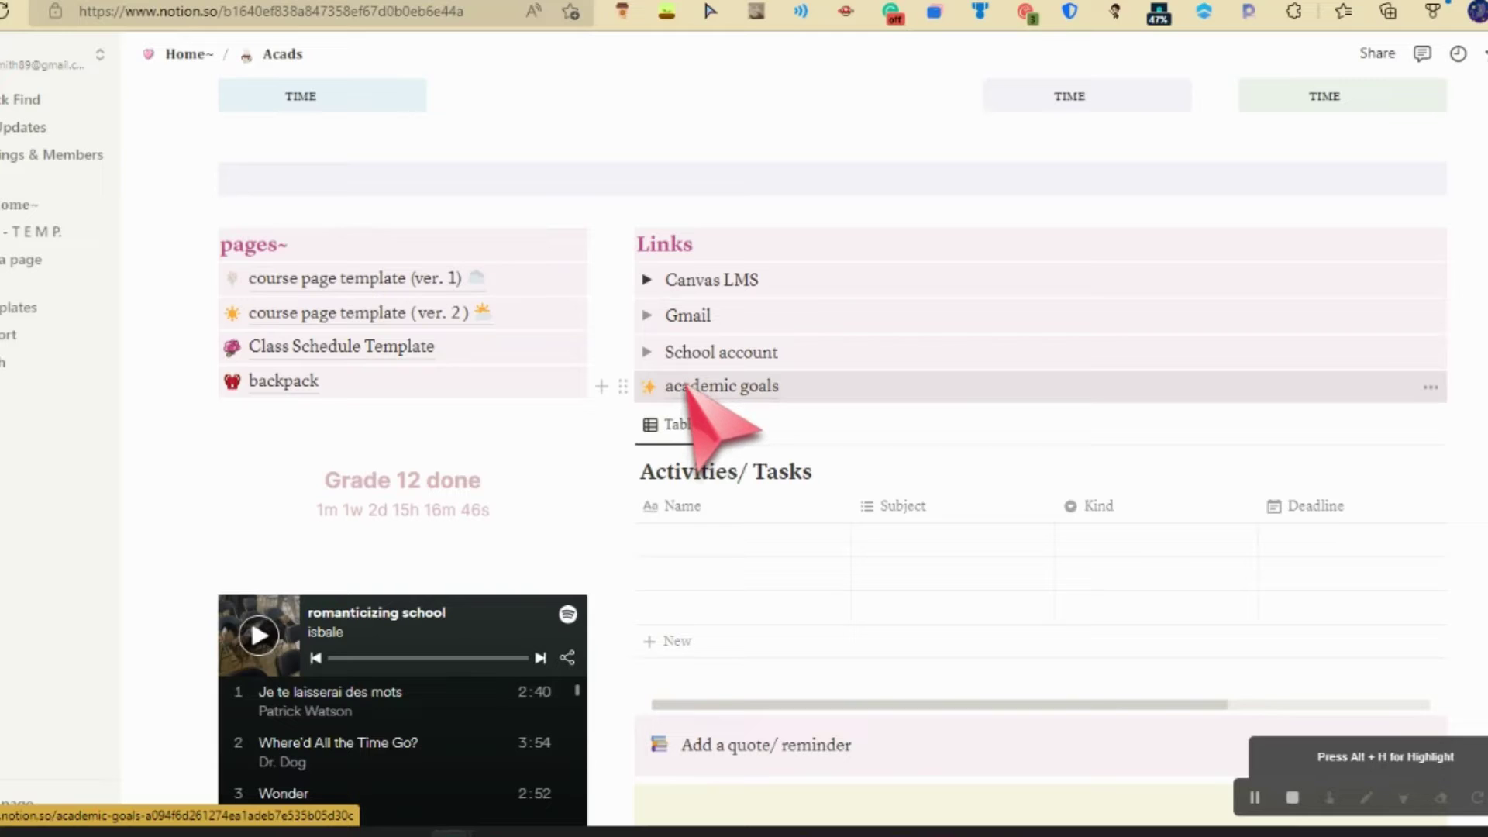
Open course page template (ver. 1) and unlock it for editing.
left_click(320, 279)
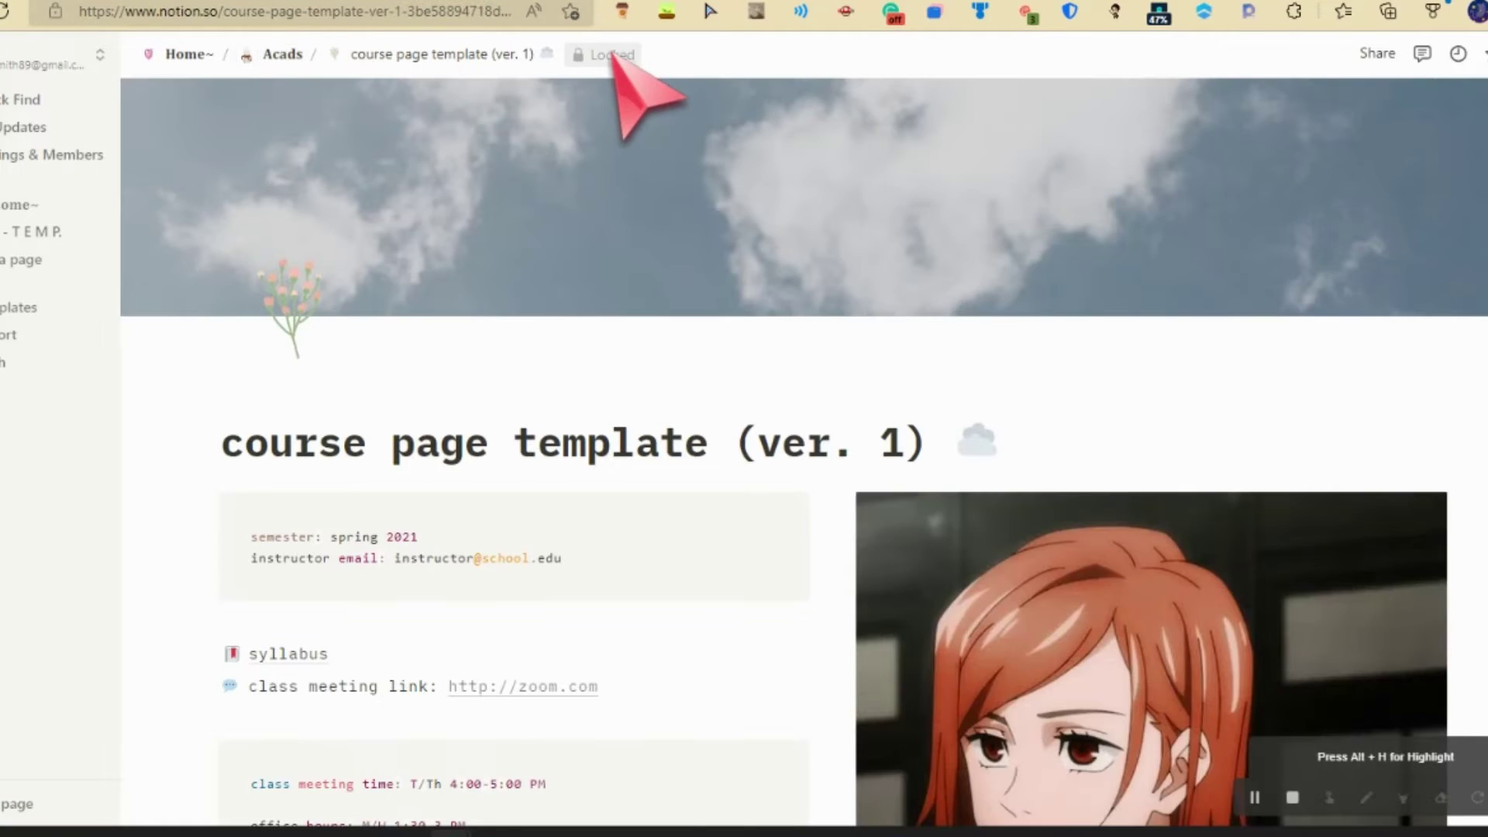
left_click(612, 55)
scroll(514, 398, "down", 5)
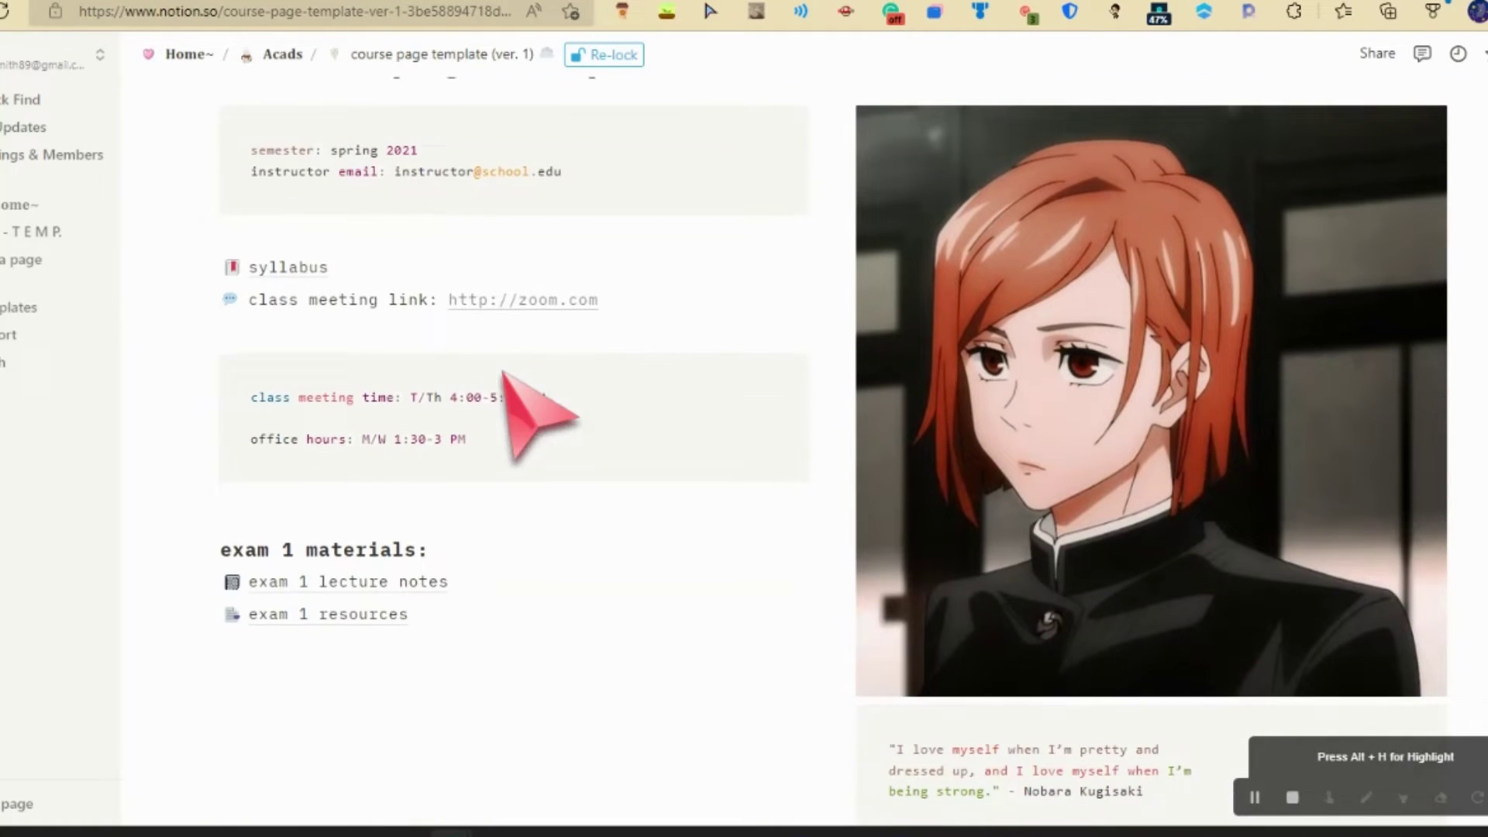
scroll(422, 241, "up", 2)
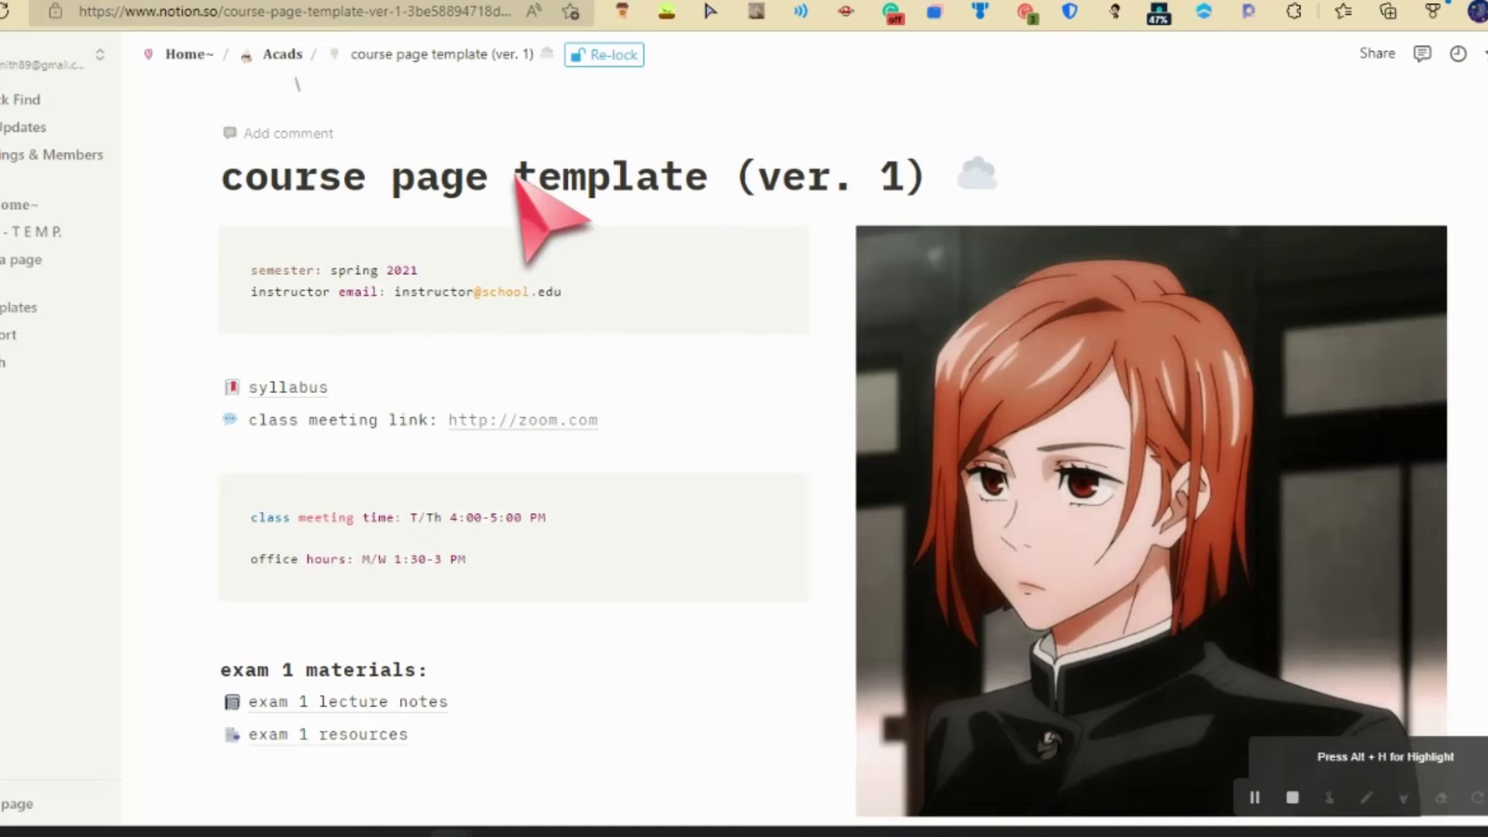
Select the word 'template' in the page title and review the exam materials and routine.
left_click_drag(514, 178, 738, 188)
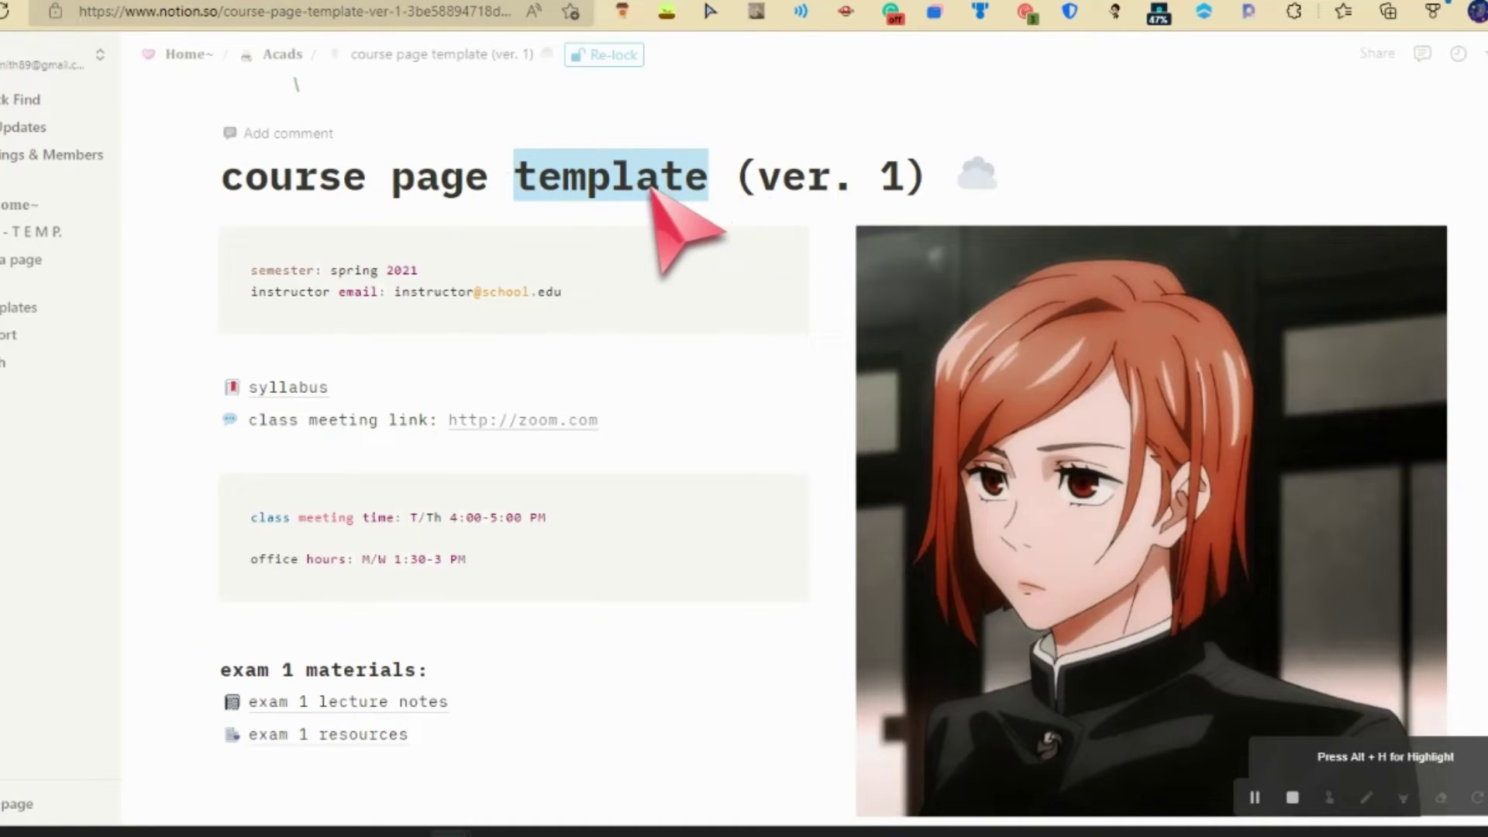
scroll(604, 178, "down", 10)
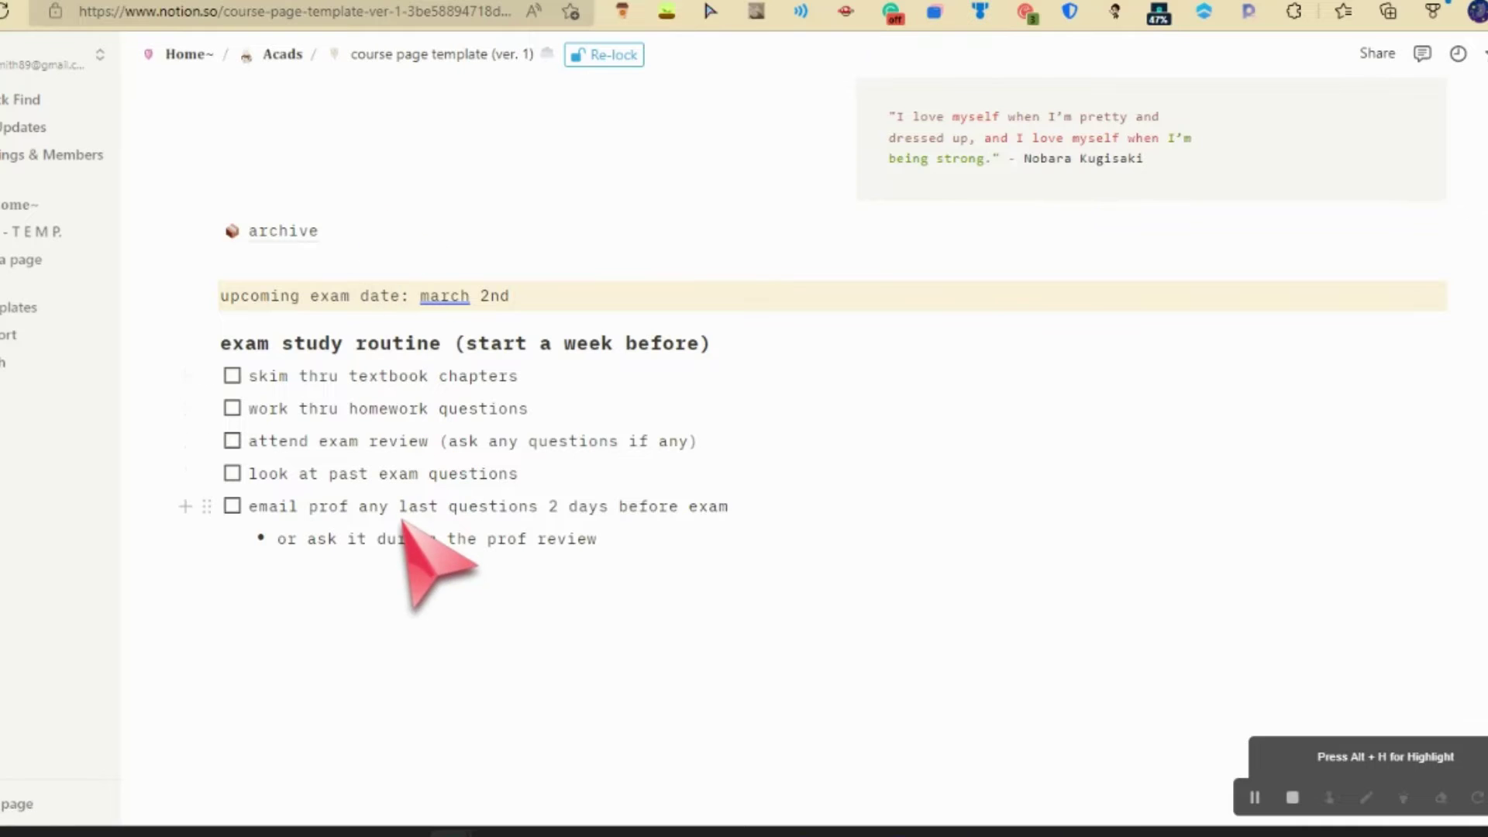
scroll(454, 319, "up", 10)
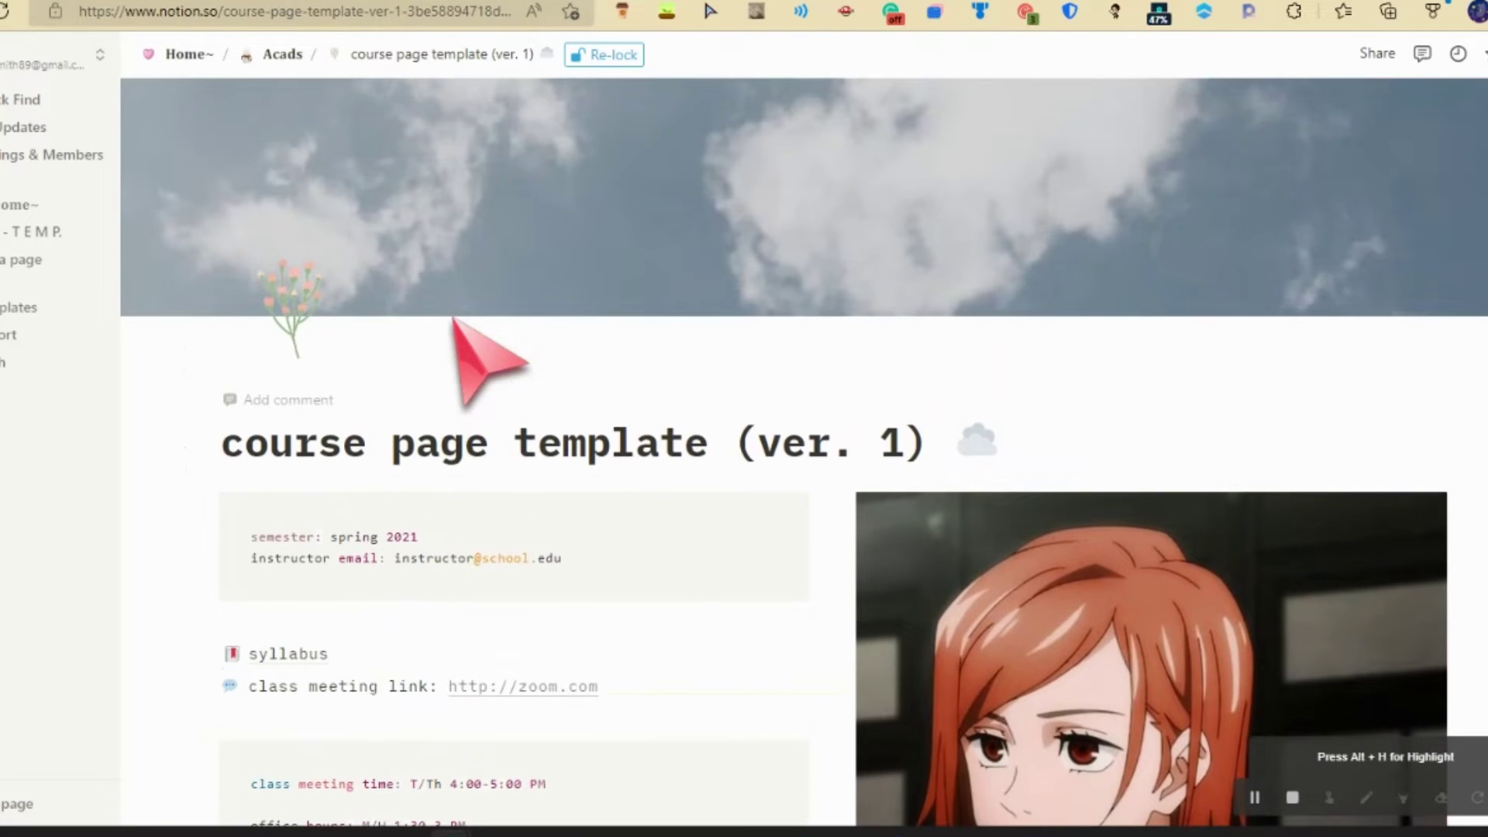
scroll(712, 380, "down", 5)
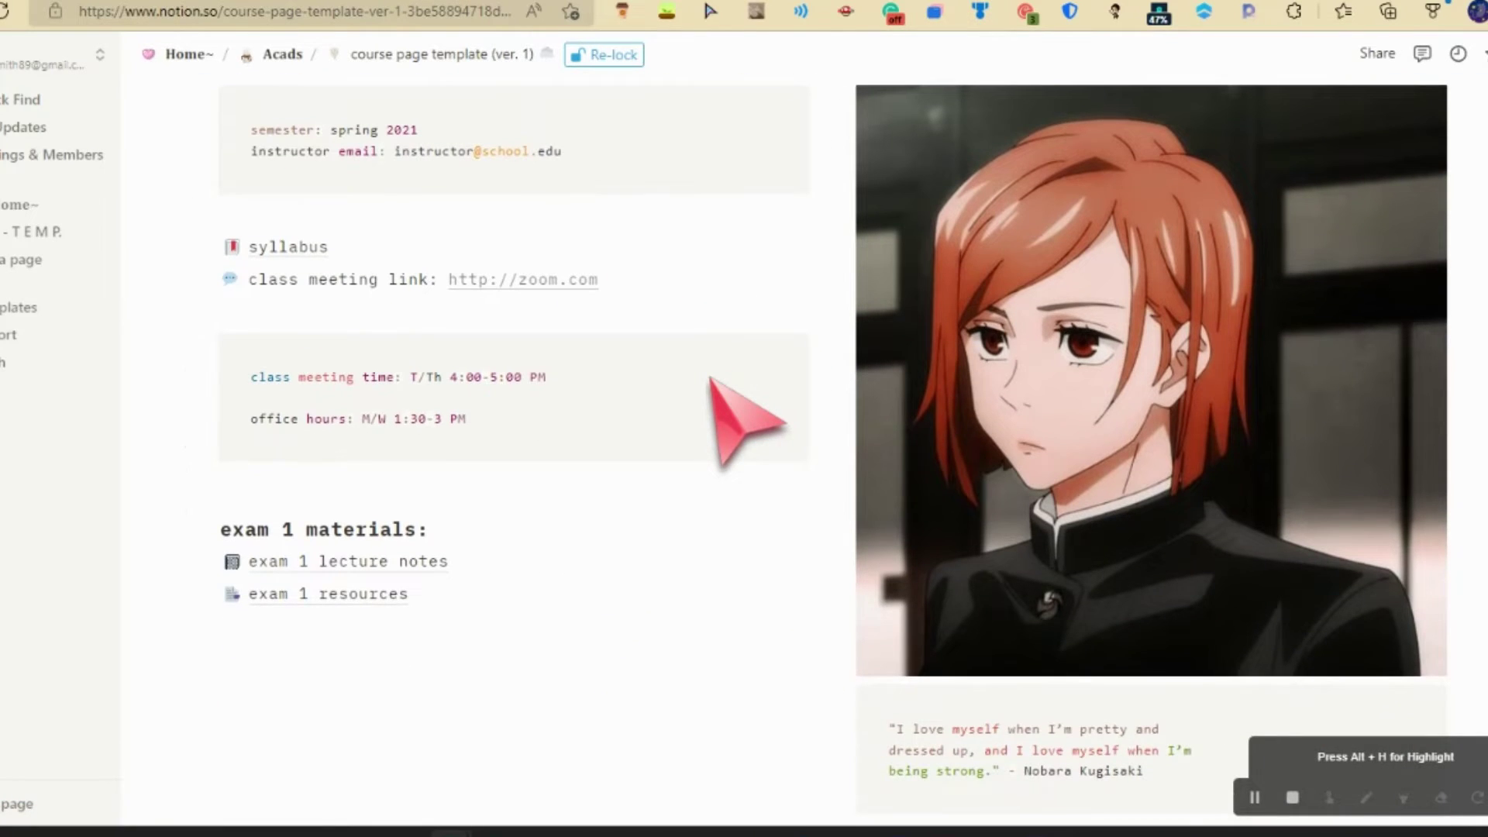
scroll(711, 379, "down", 2)
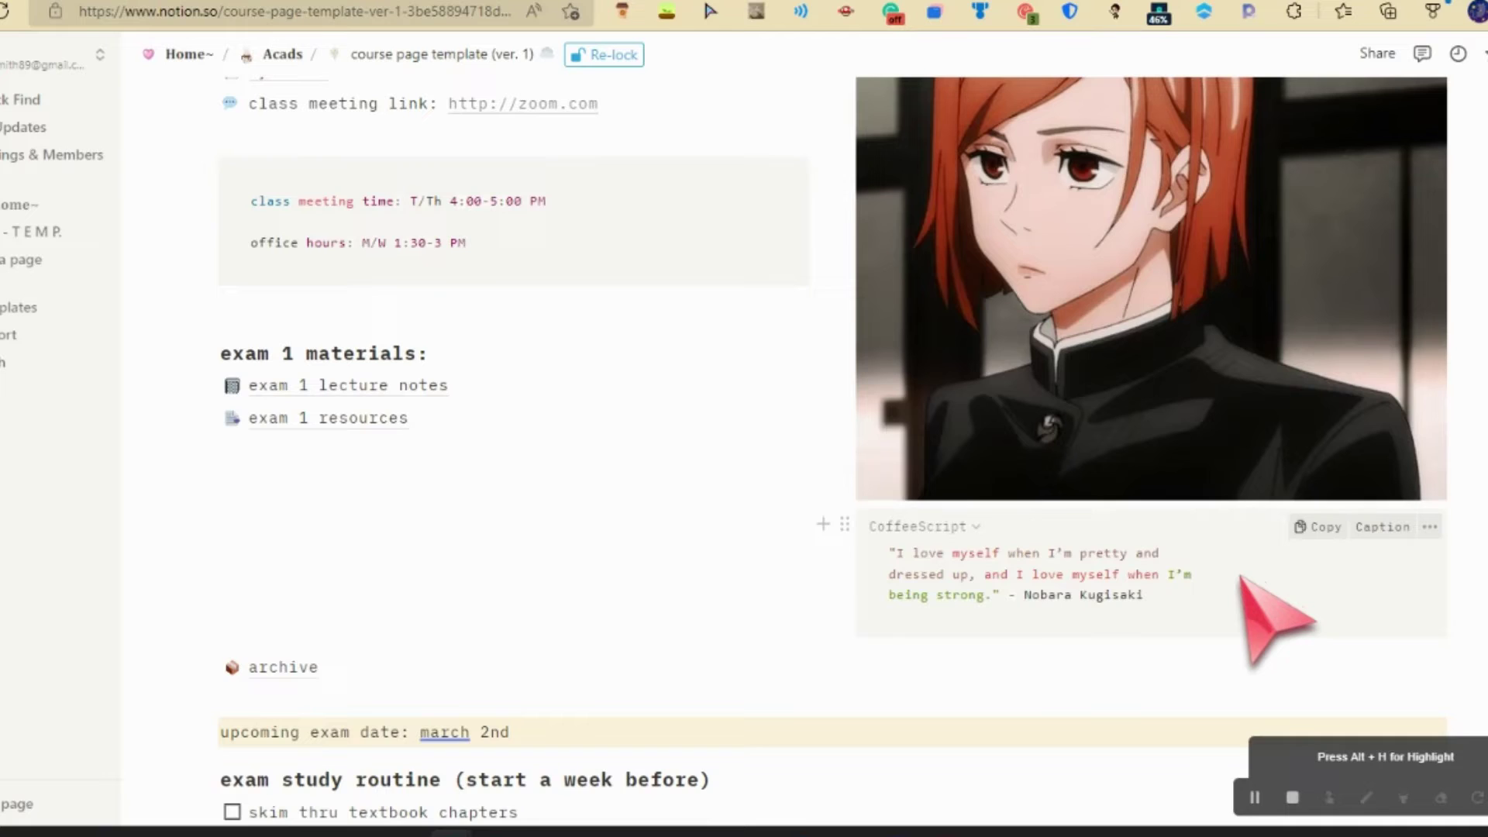
scroll(1240, 577, "up", 7)
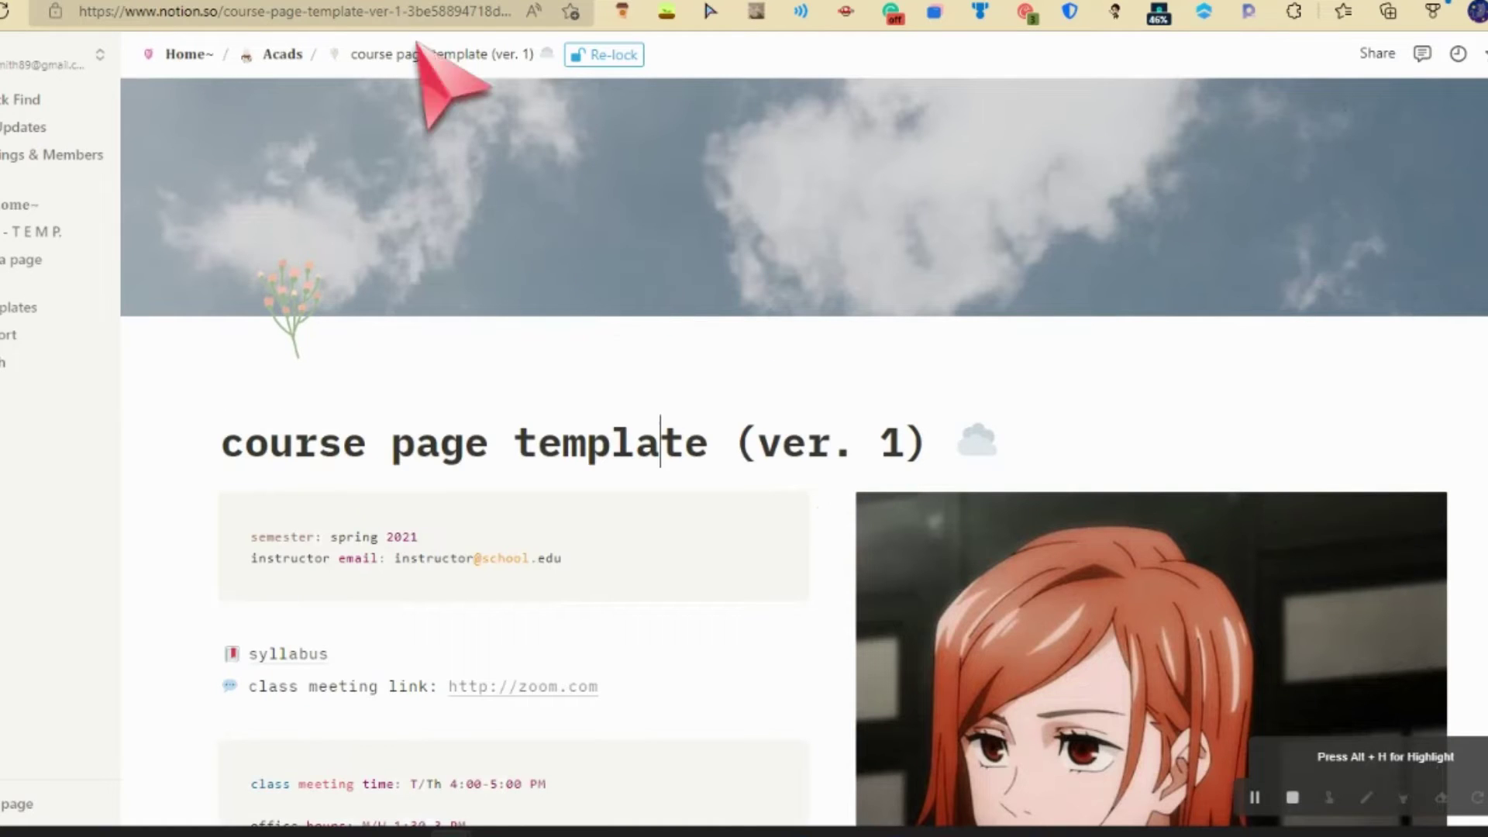
From the Acads page, open course page template (ver. 2) and unlock it for editing.
left_click(289, 56)
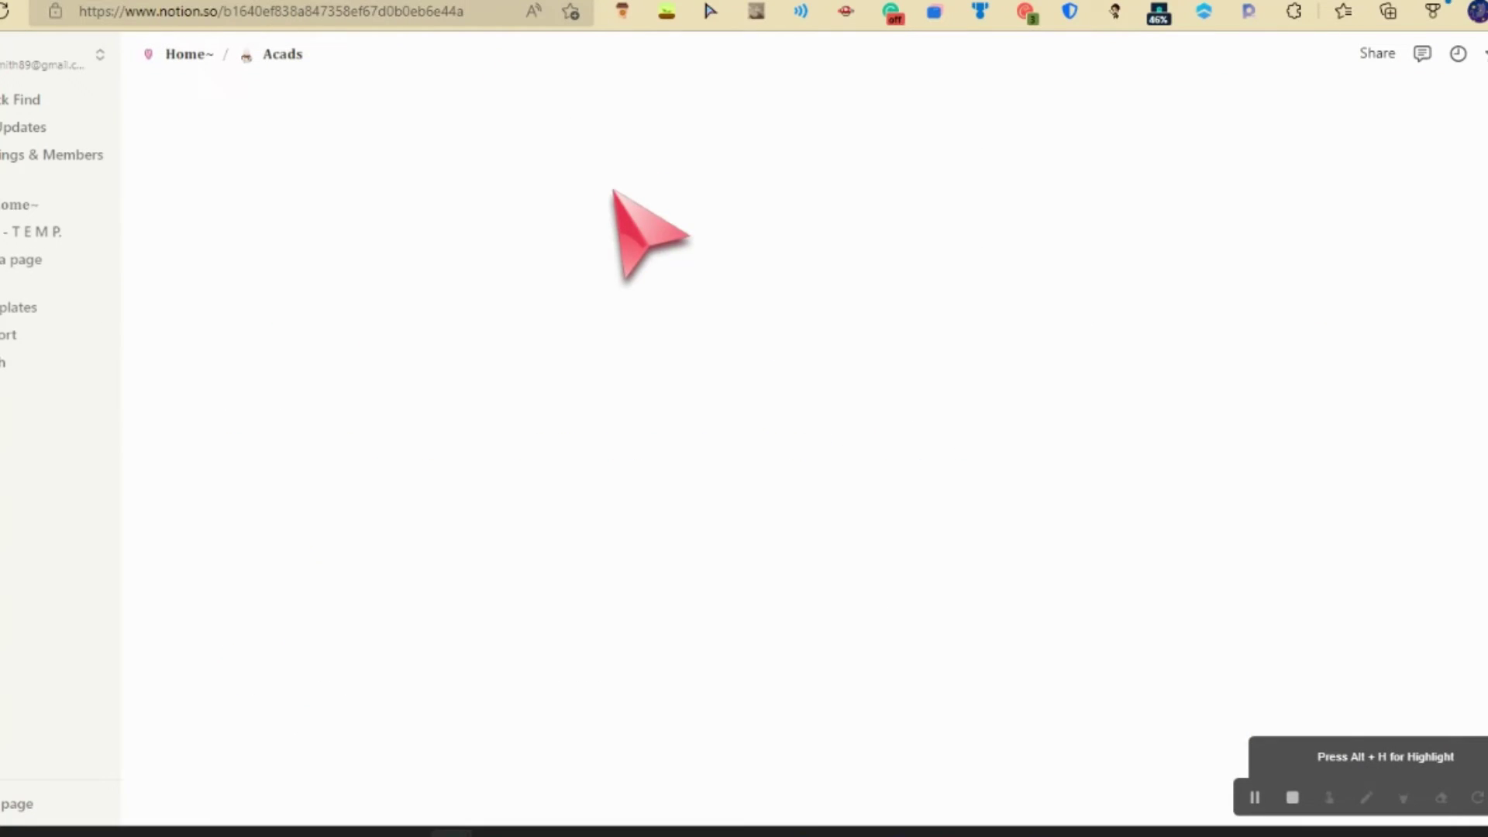
scroll(627, 232, "down", 11)
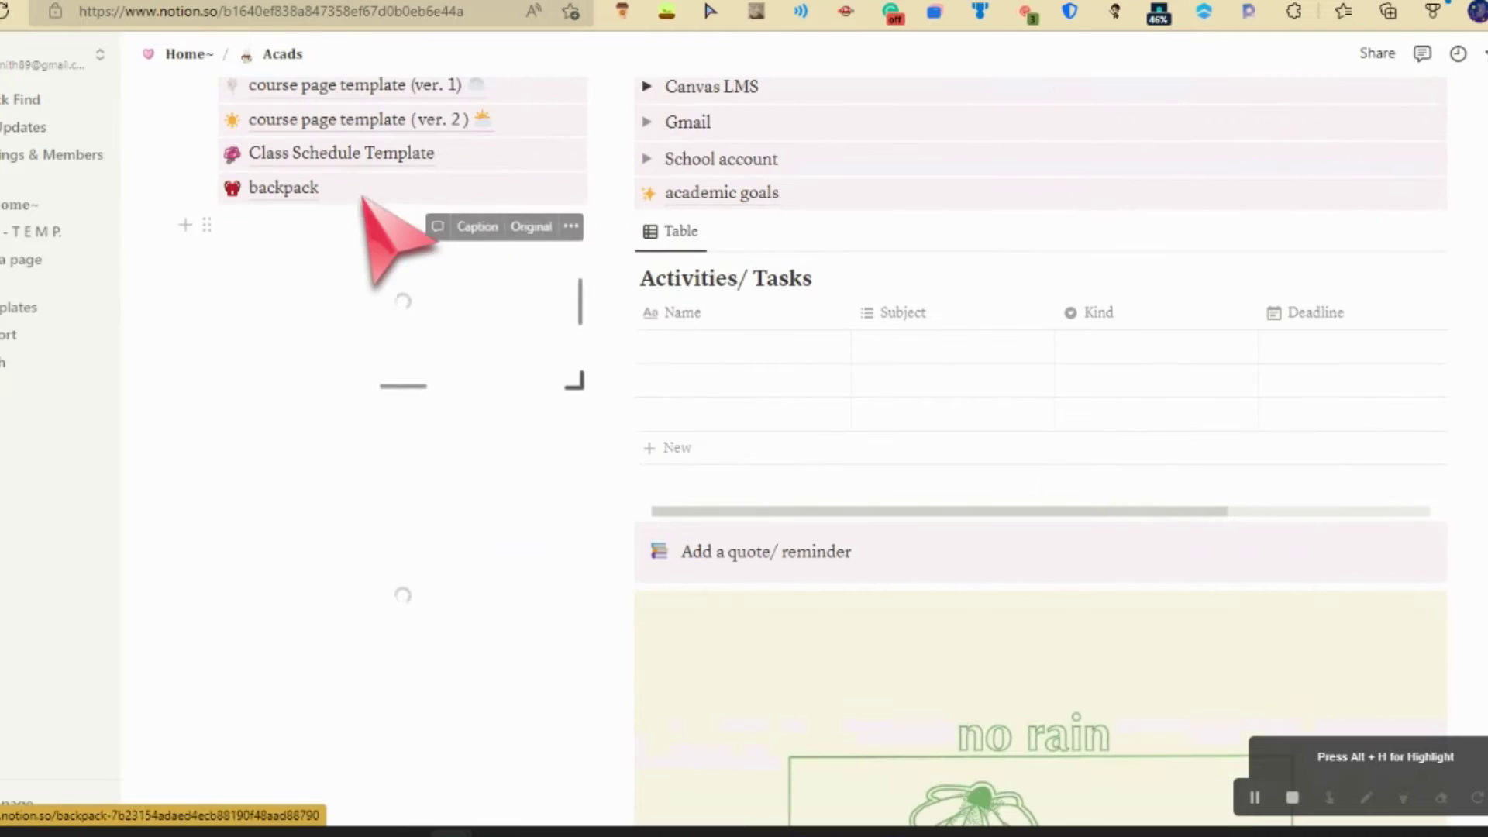
scroll(341, 210, "up", 1)
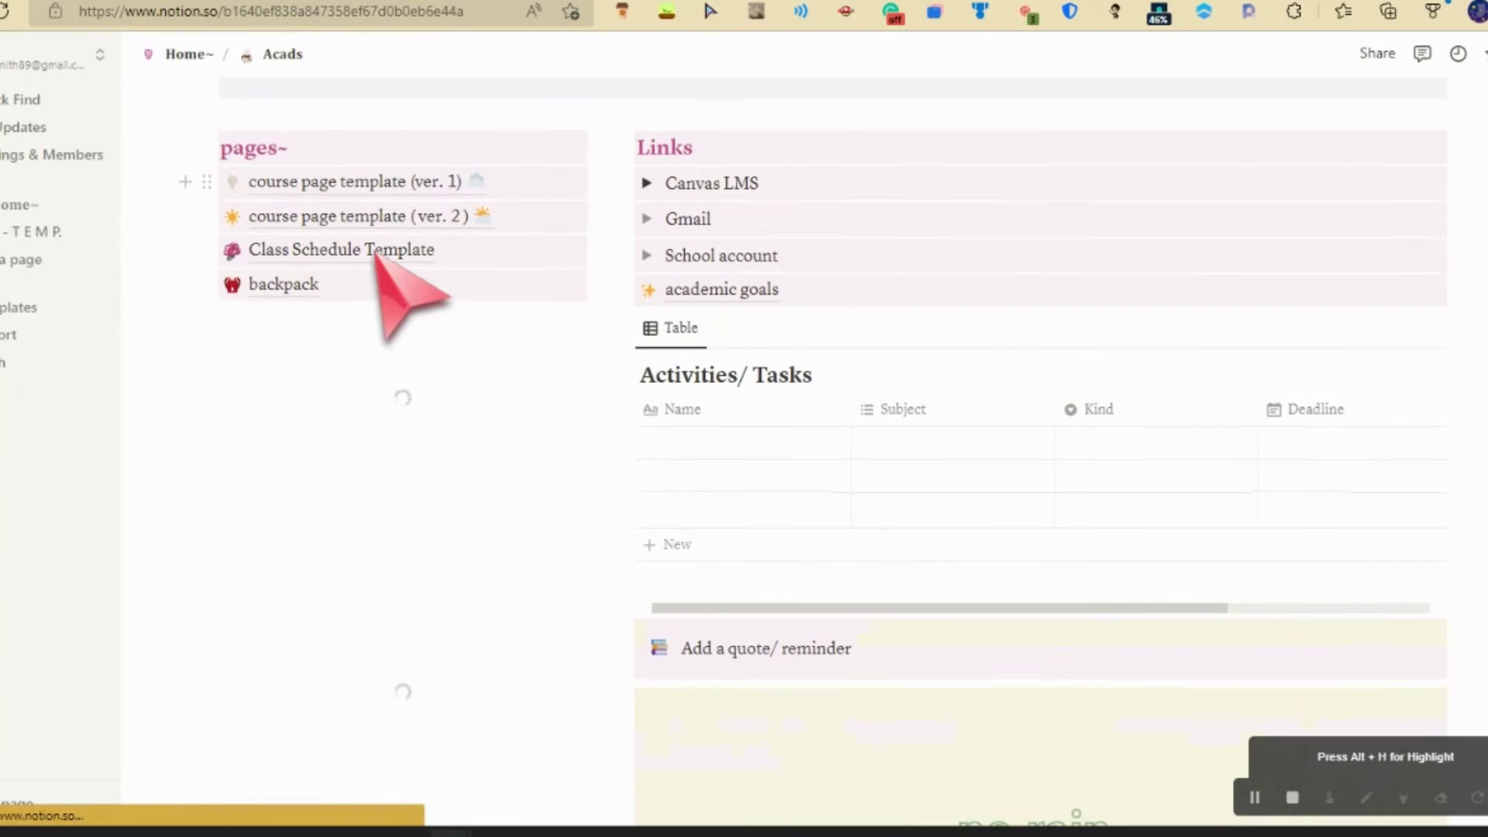
left_click(337, 217)
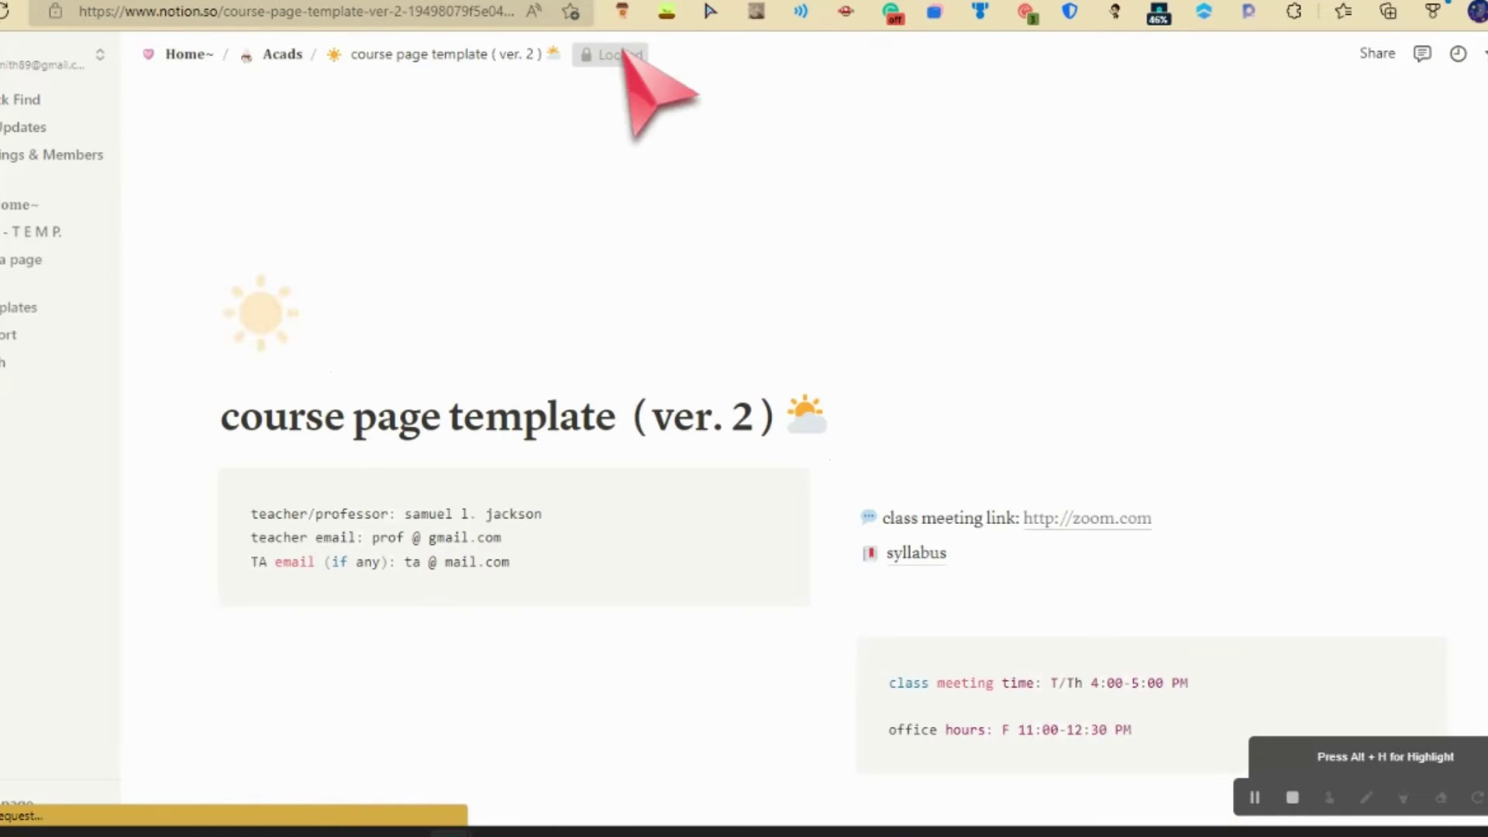
left_click(620, 54)
scroll(726, 383, "down", 9)
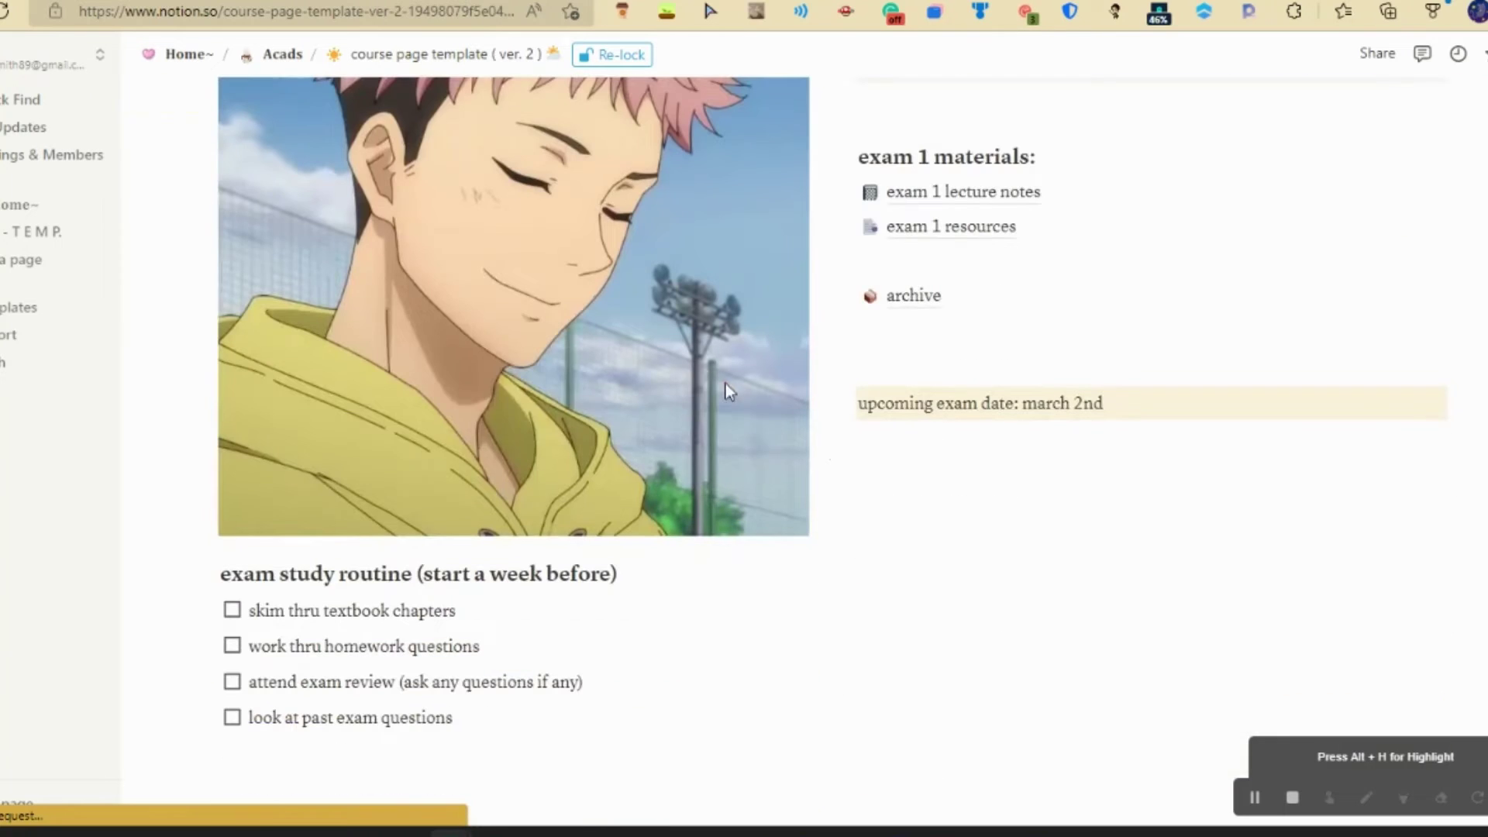
scroll(654, 566, "up", 5)
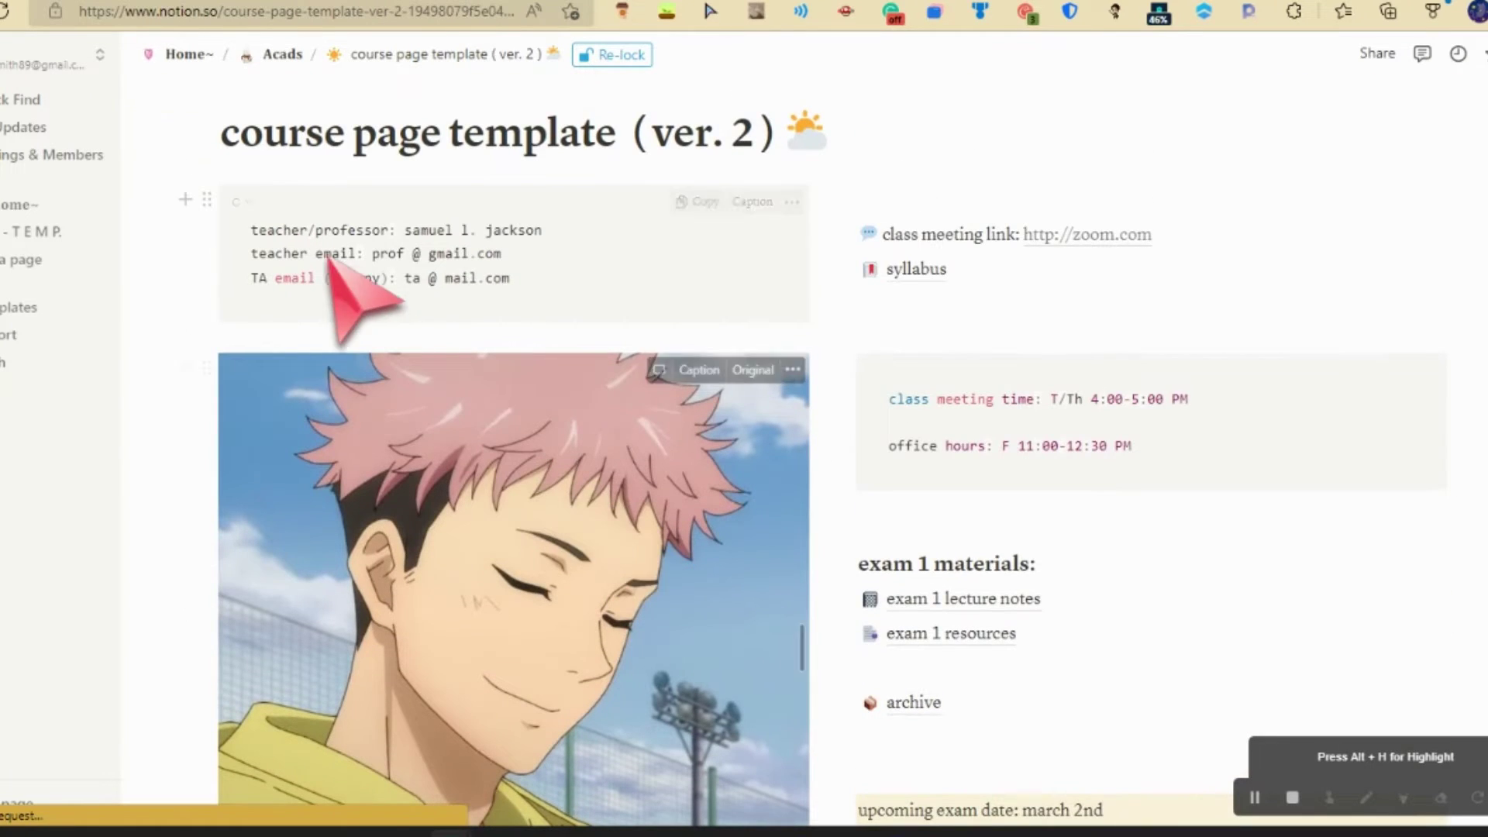
scroll(563, 462, "up", 4)
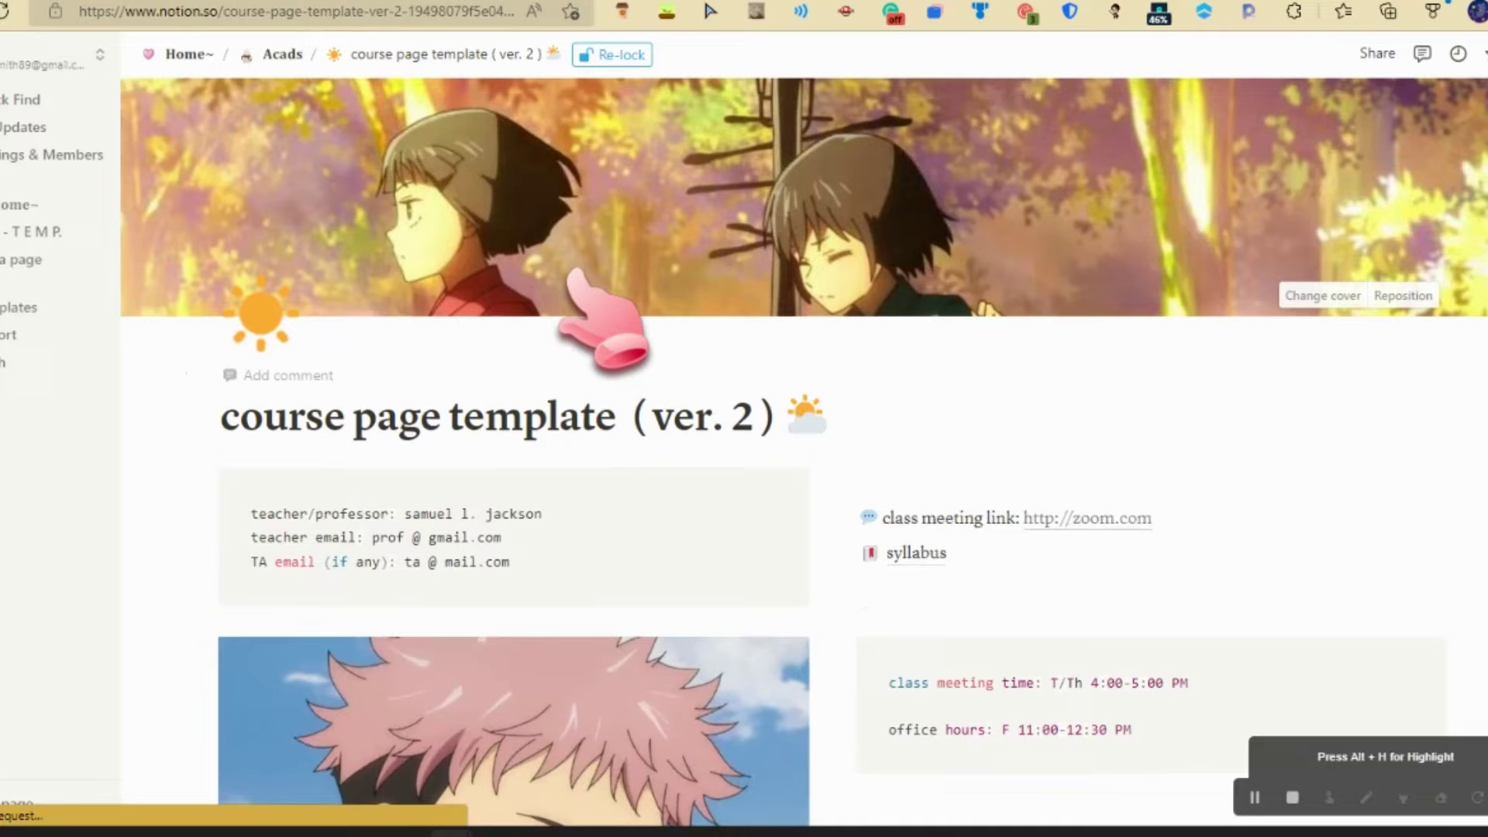
scroll(580, 279, "down", 10)
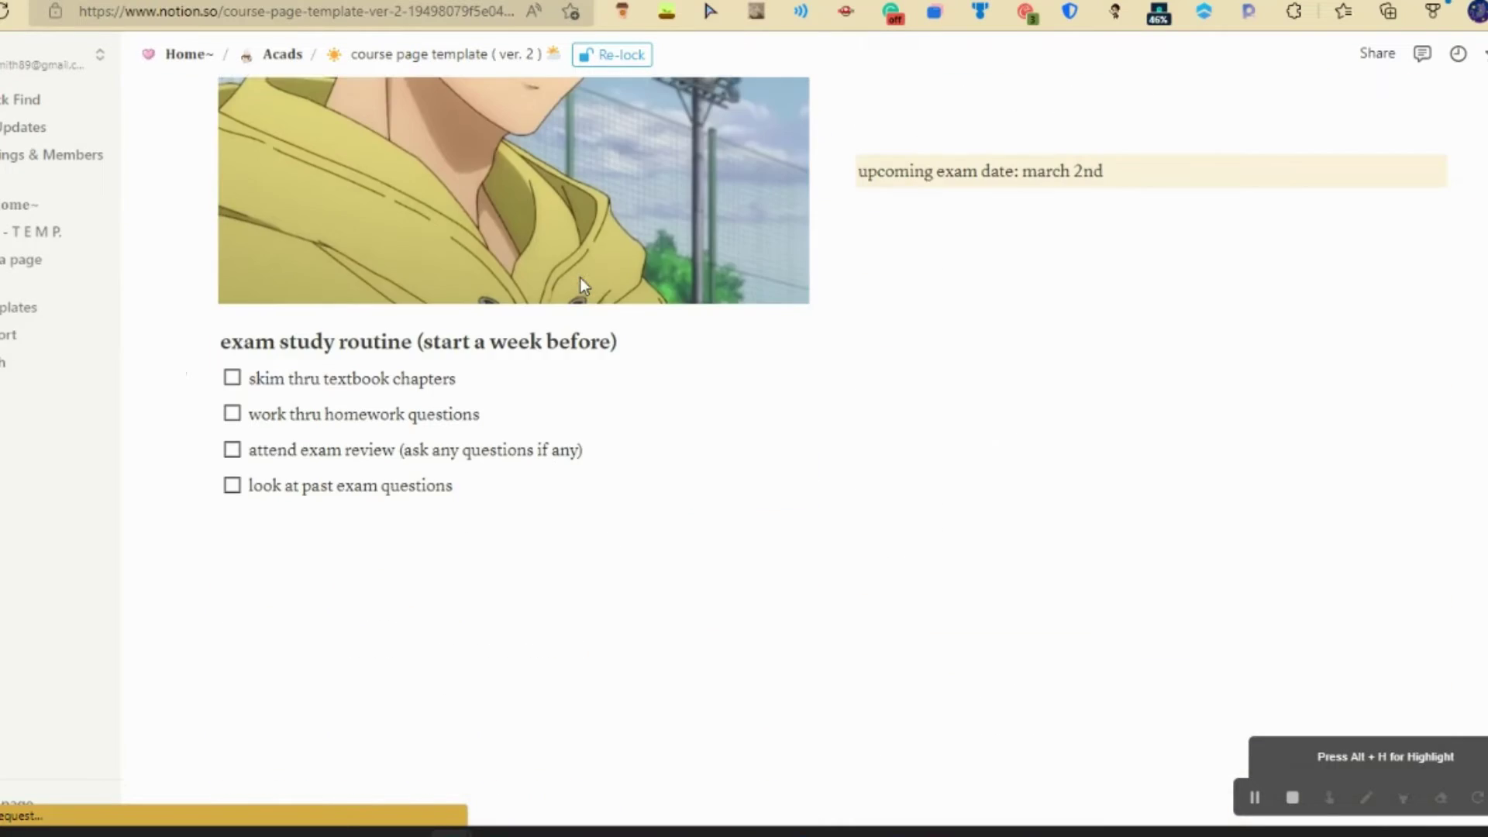
scroll(580, 277, "up", 10)
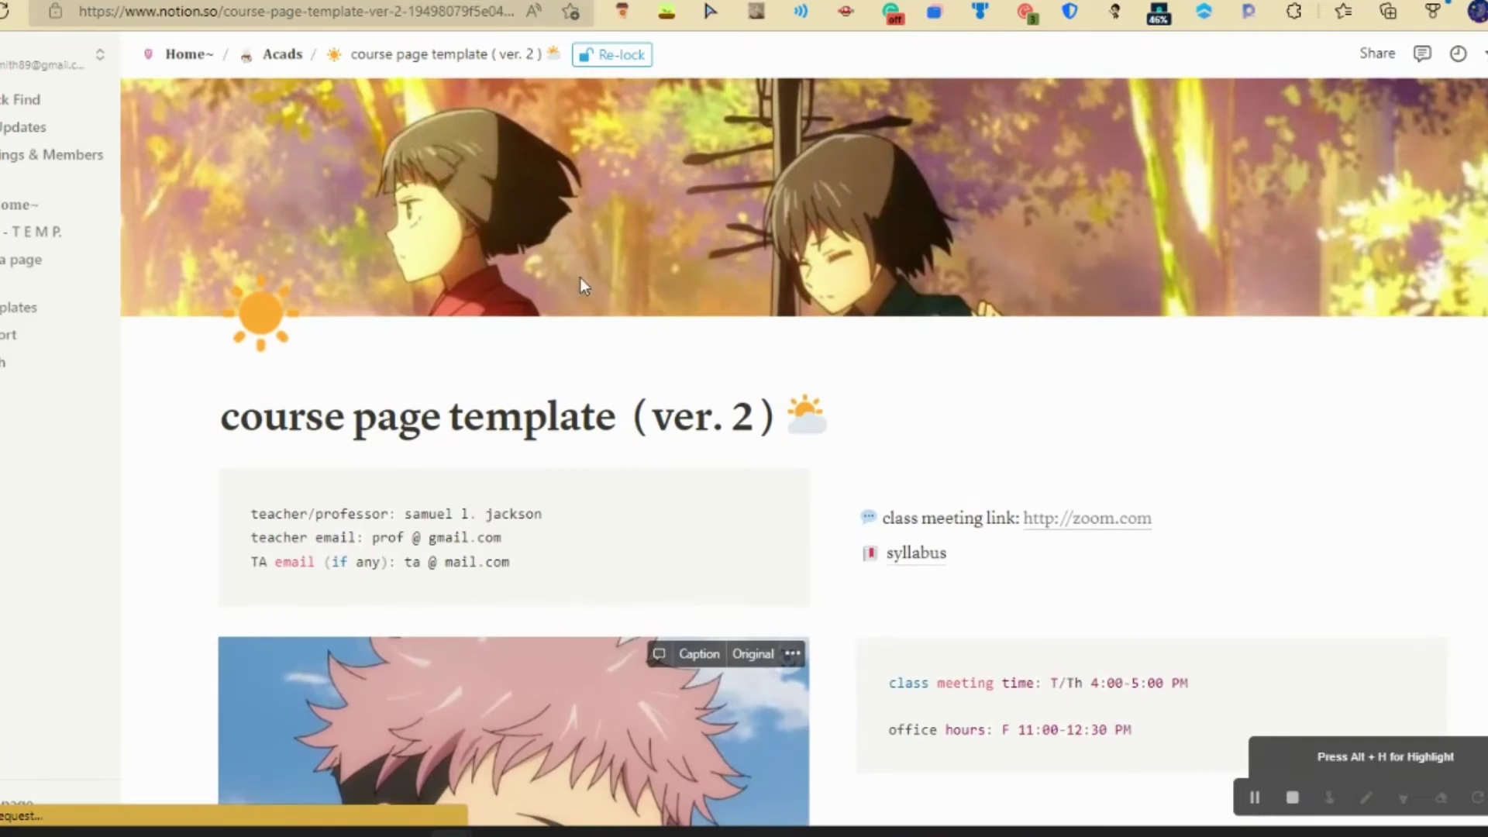
Bring up renaming for the page title, then go back to the Acads page.
left_click(333, 54)
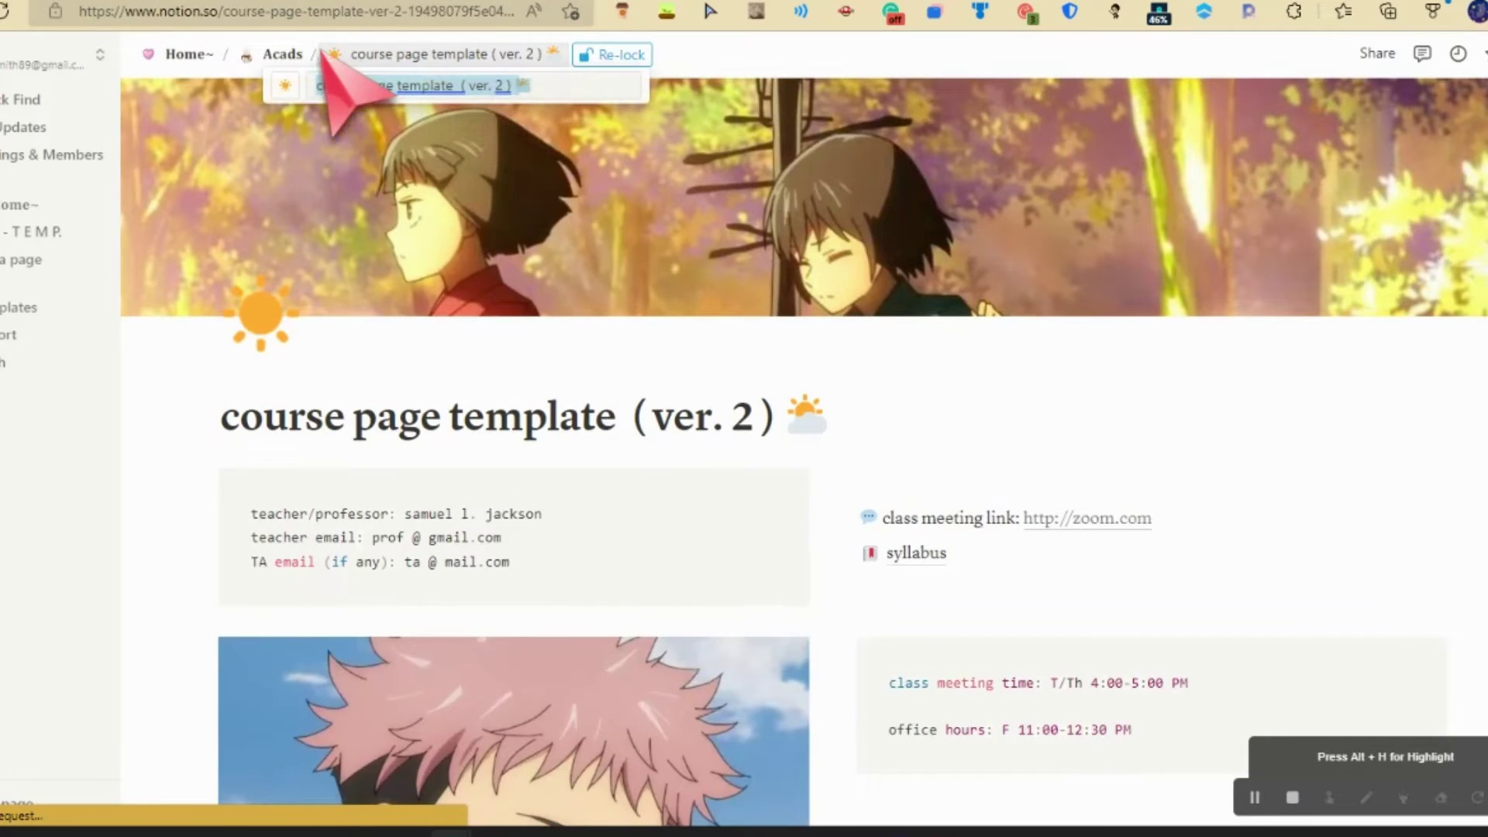
left_click(285, 56)
scroll(597, 310, "down", 6)
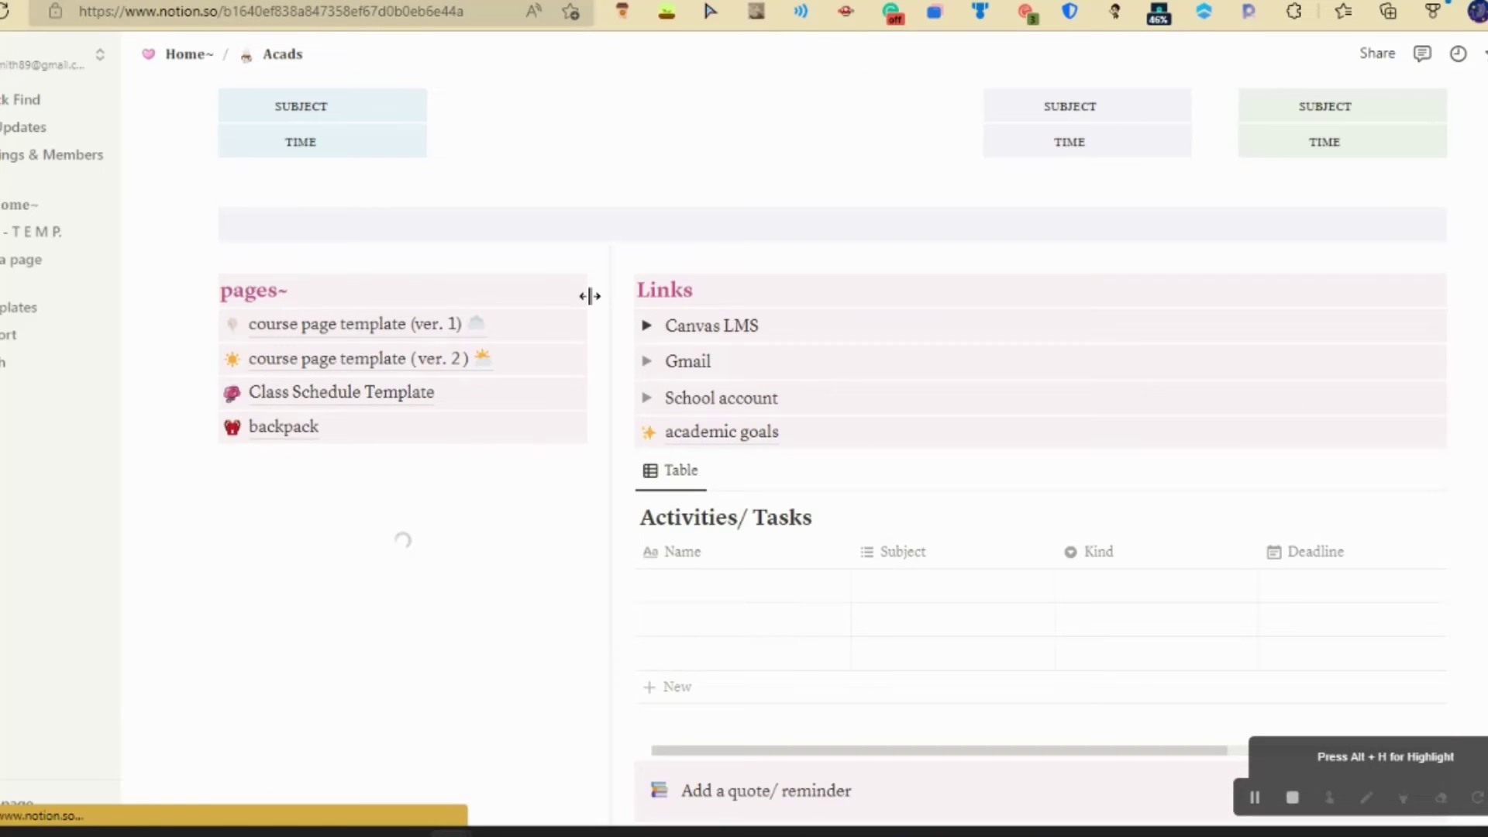
Rename the Class Schedule Template page to 'Class Schedule' by deleting 'Template'.
left_click(329, 392)
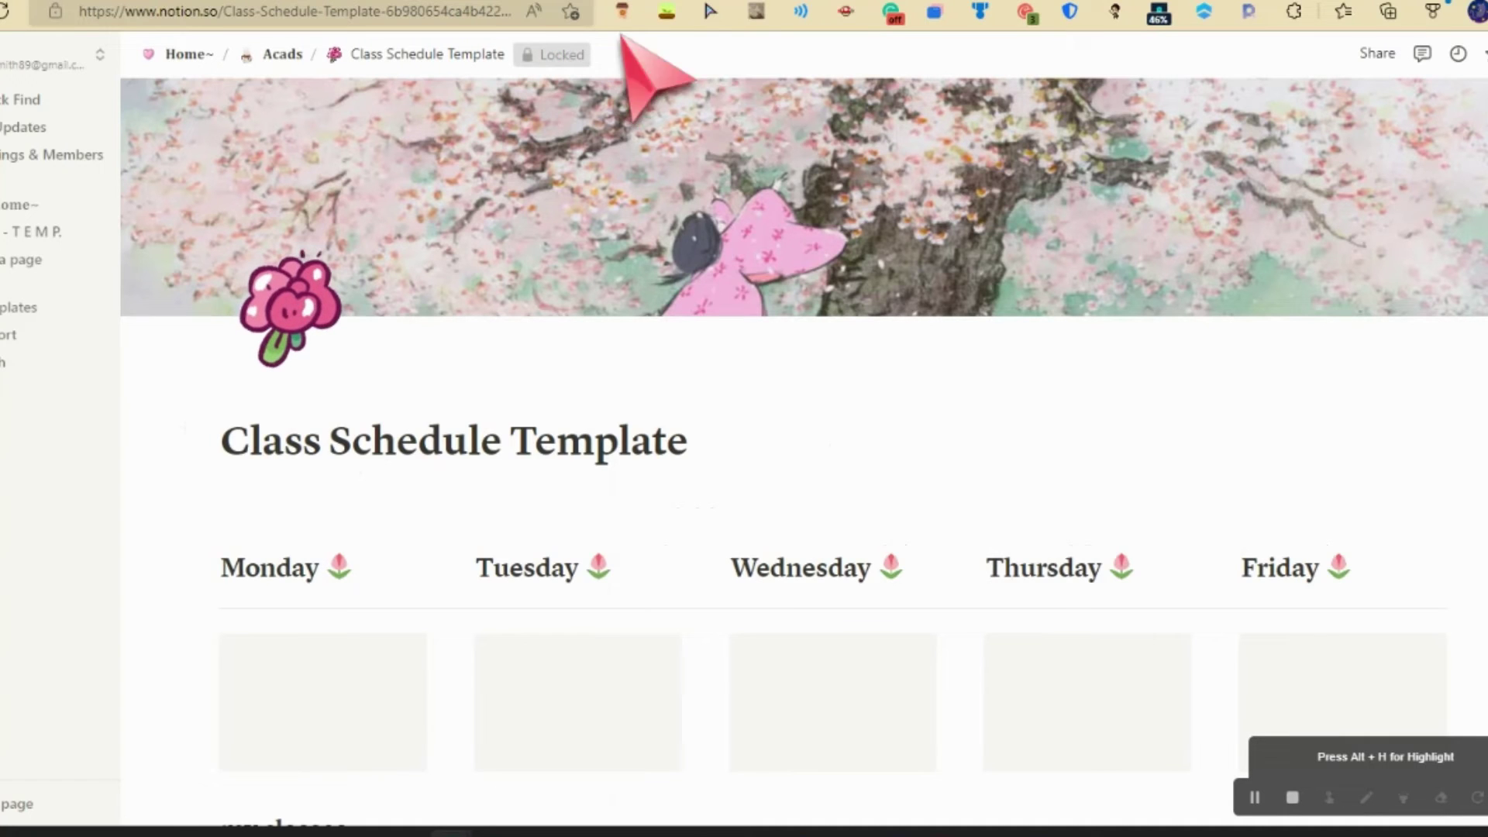
left_click_drag(665, 432, 525, 450)
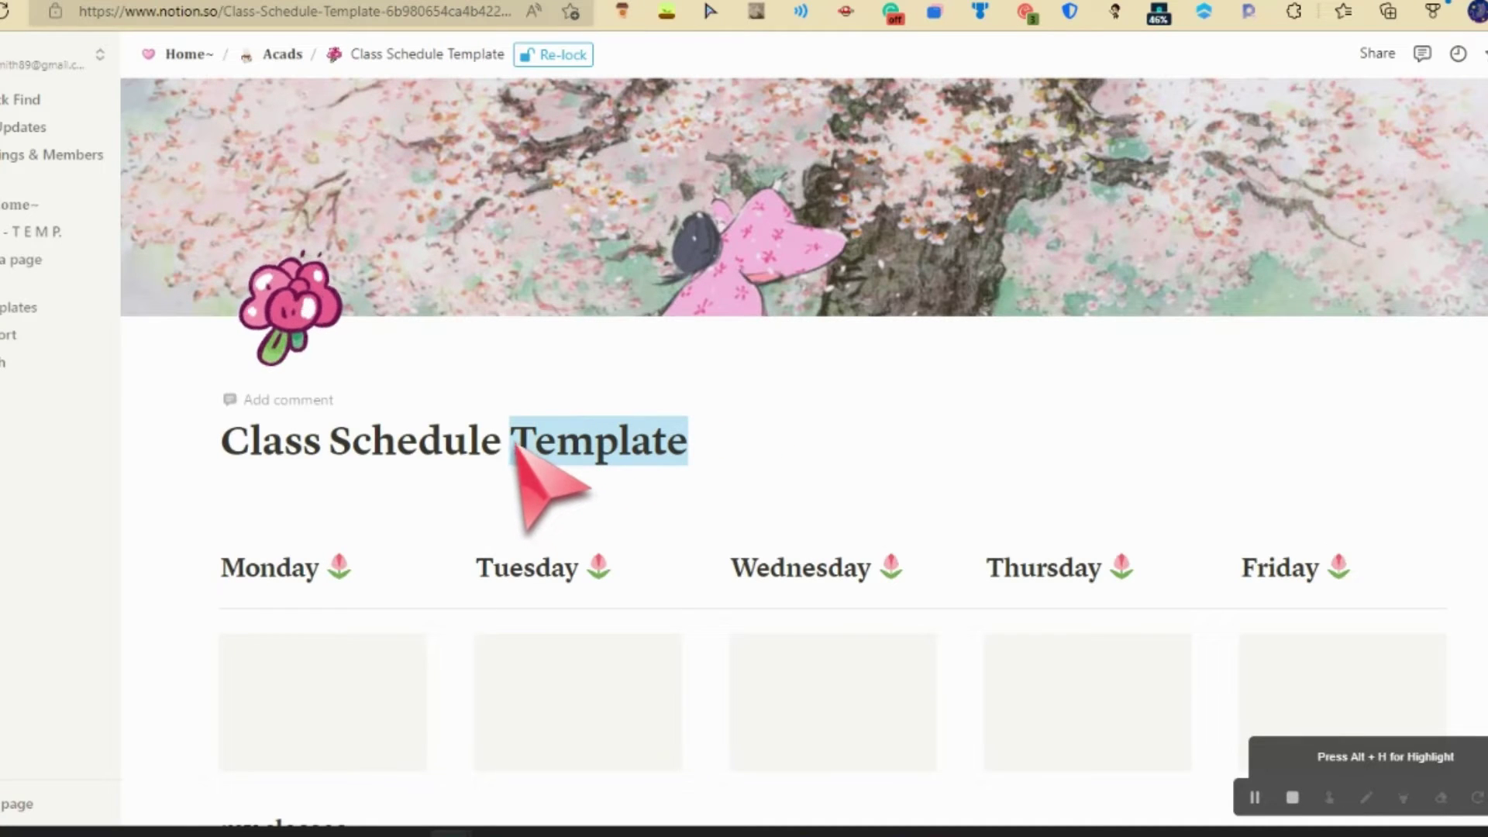
key("BackSpace")
scroll(542, 488, "down", 9)
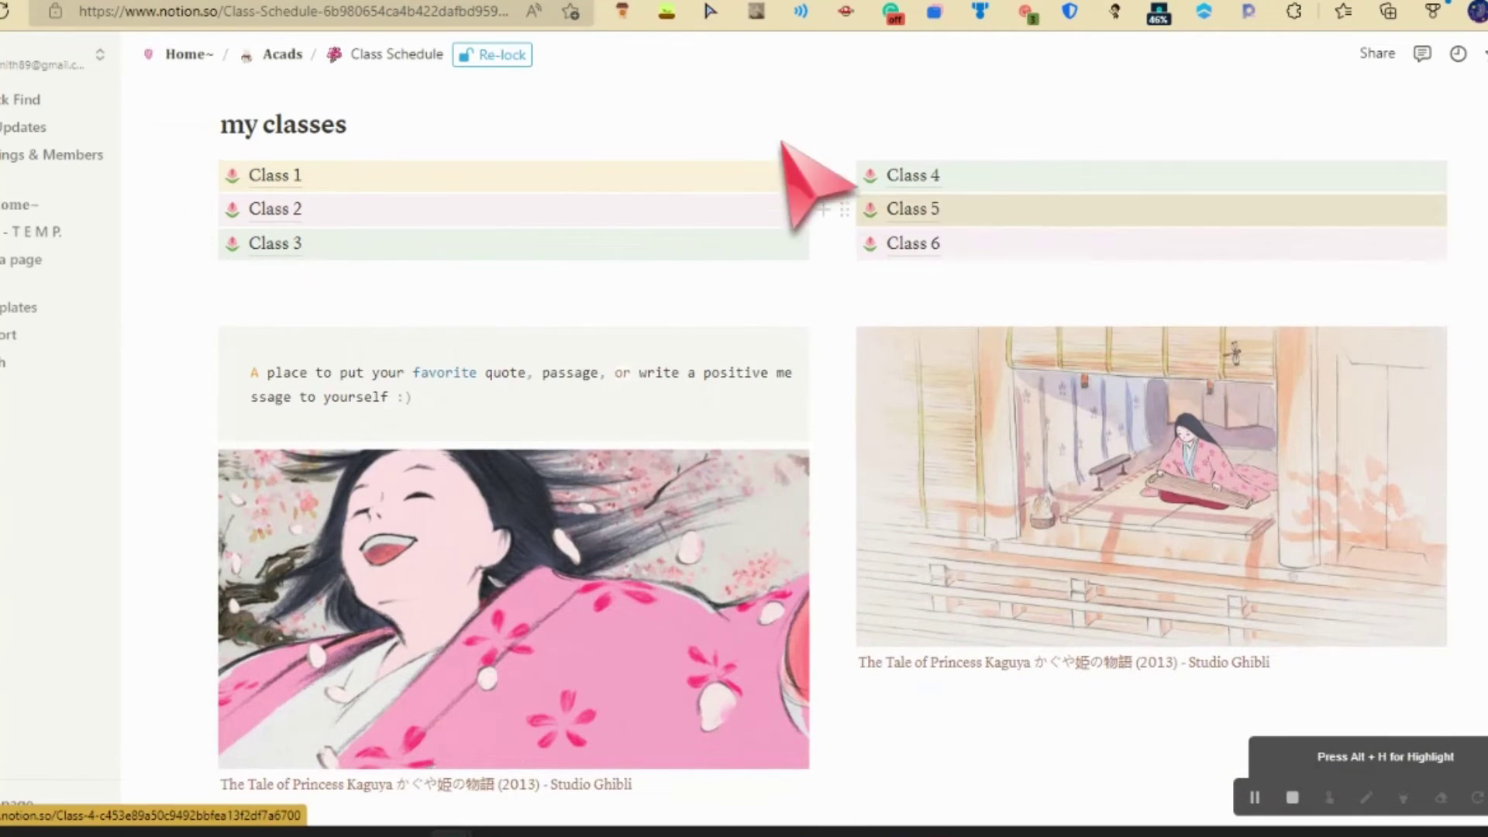
Visit the Class 1 page, then go up through Class Schedule to Acads.
left_click(285, 173)
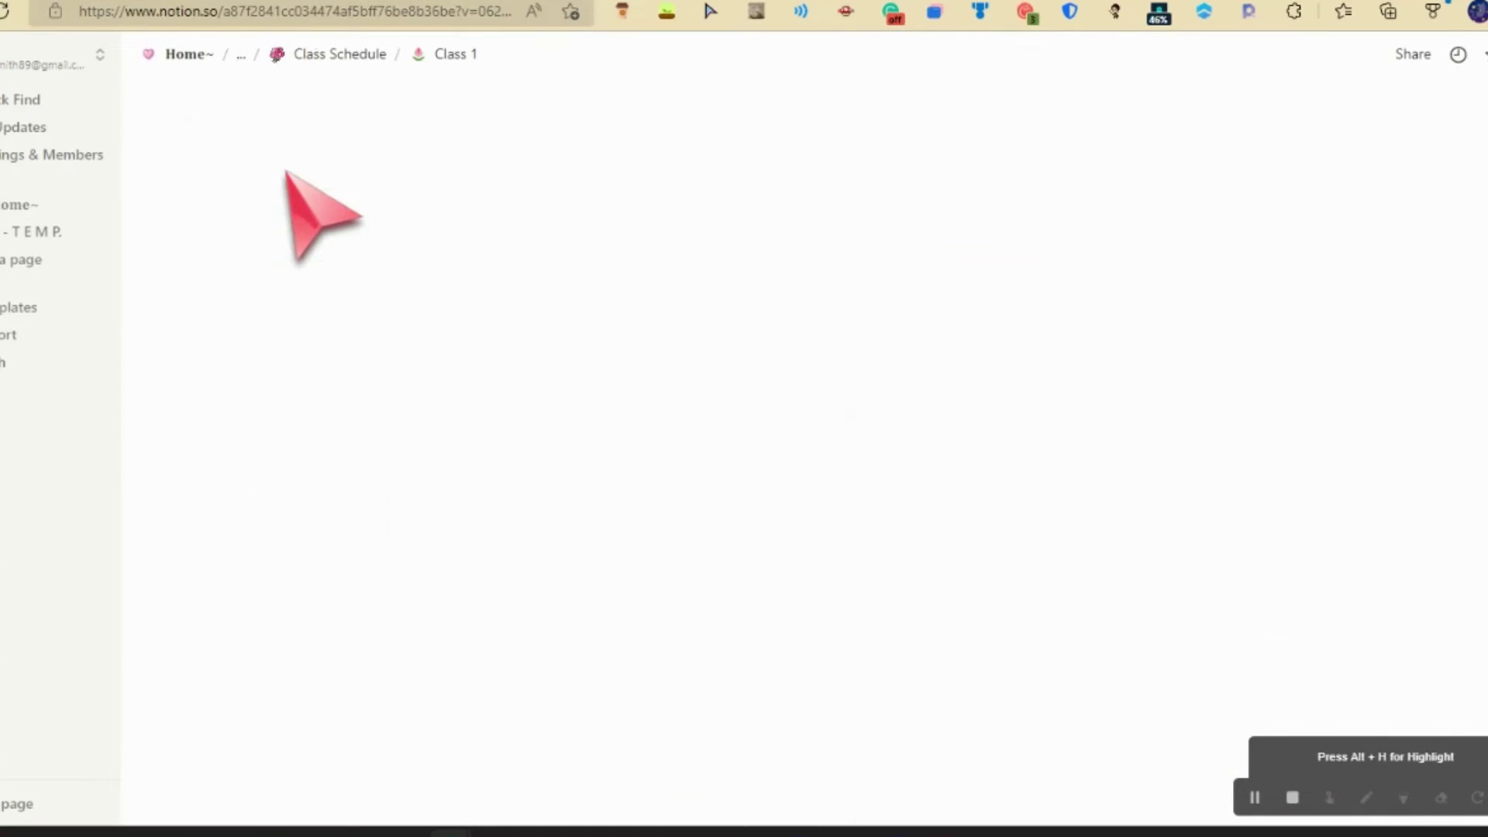
left_click(358, 52)
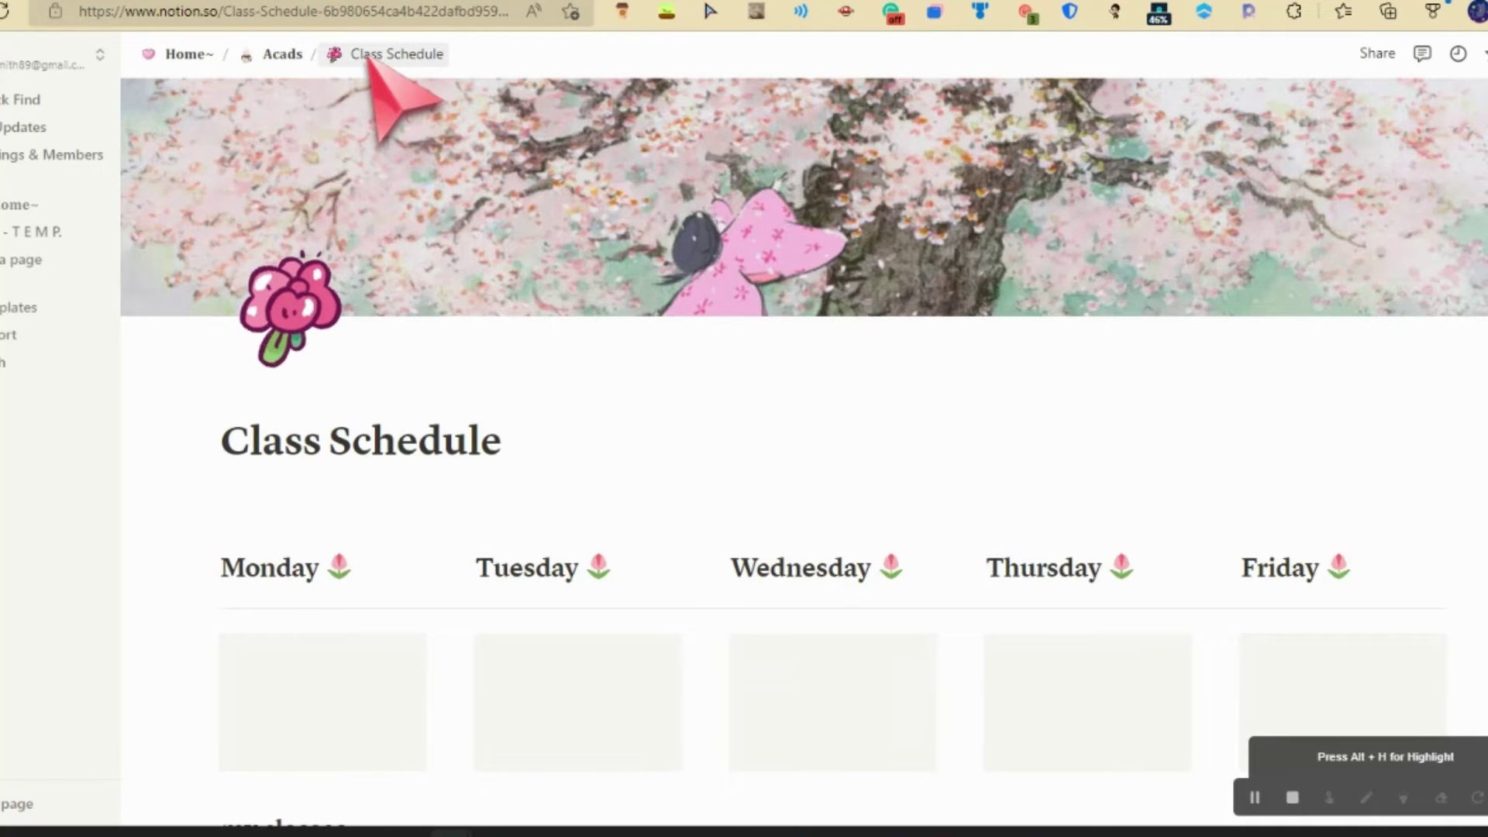
left_click(280, 53)
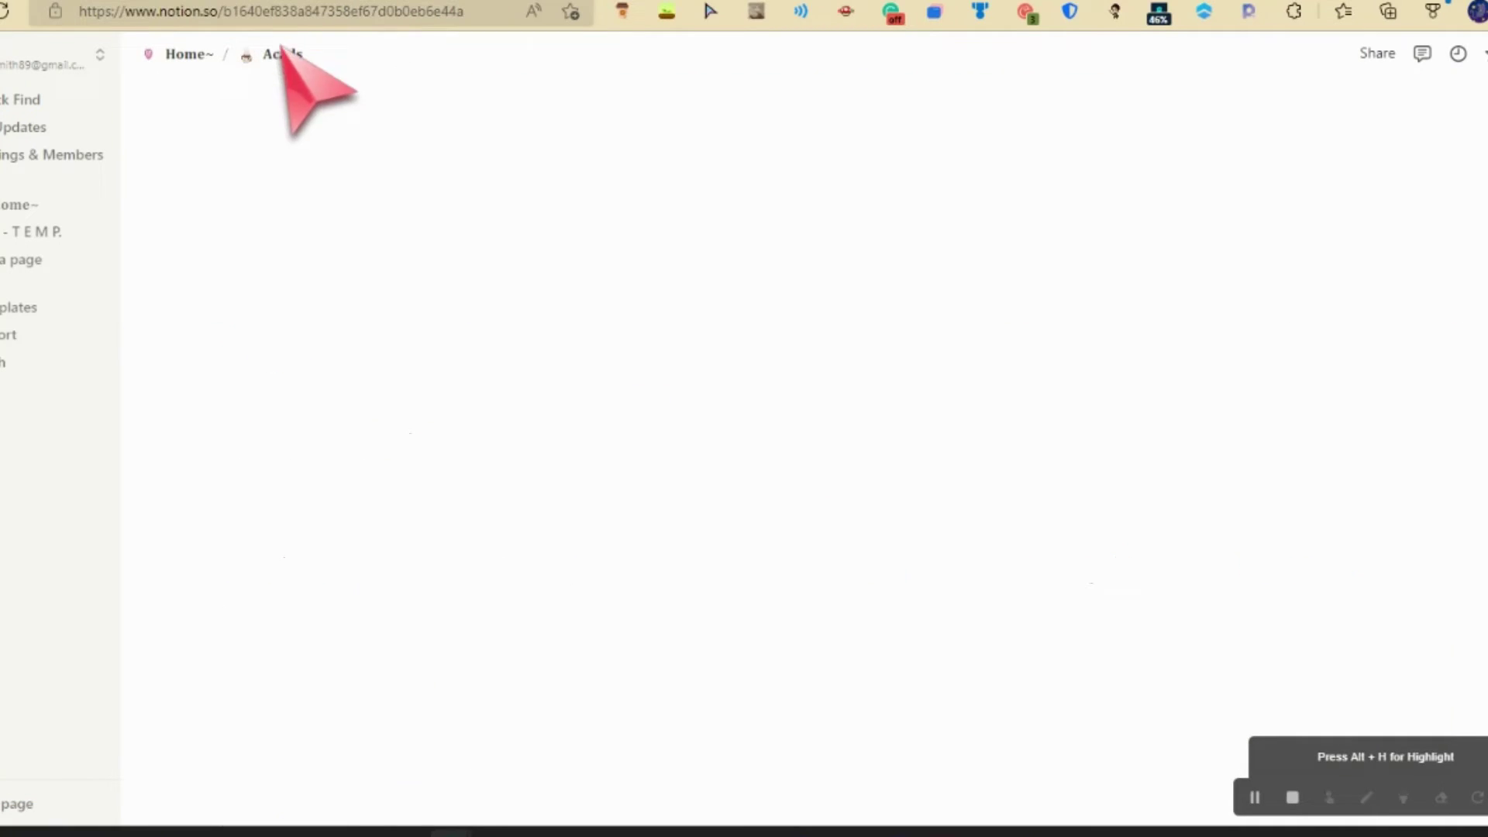
Select the Upcoming Exams heading with its four empty list items on backpack and delete them.
scroll(687, 341, "down", 10)
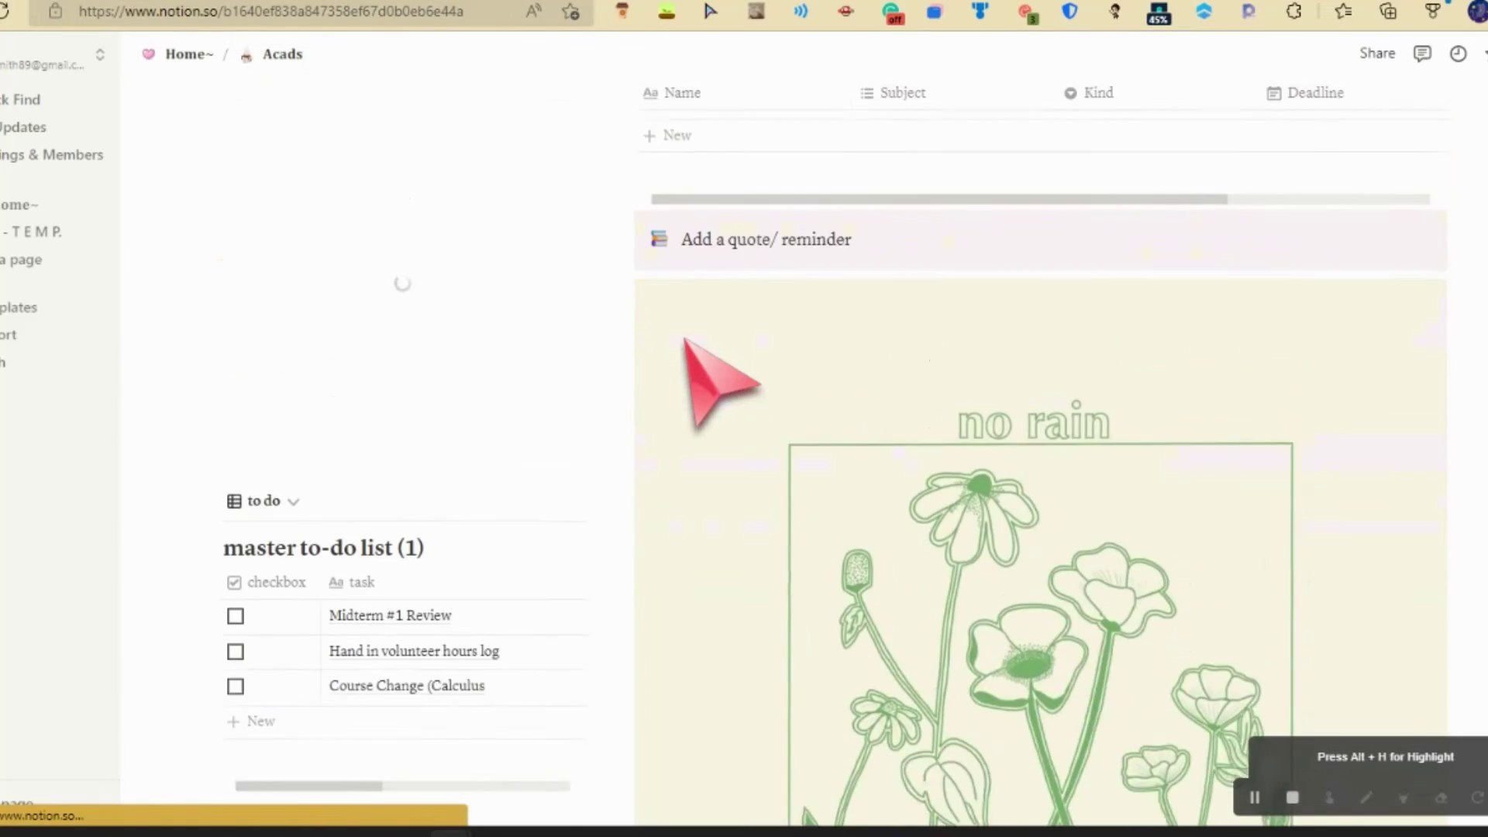
scroll(686, 341, "up", 3)
scroll(685, 339, "up", 1)
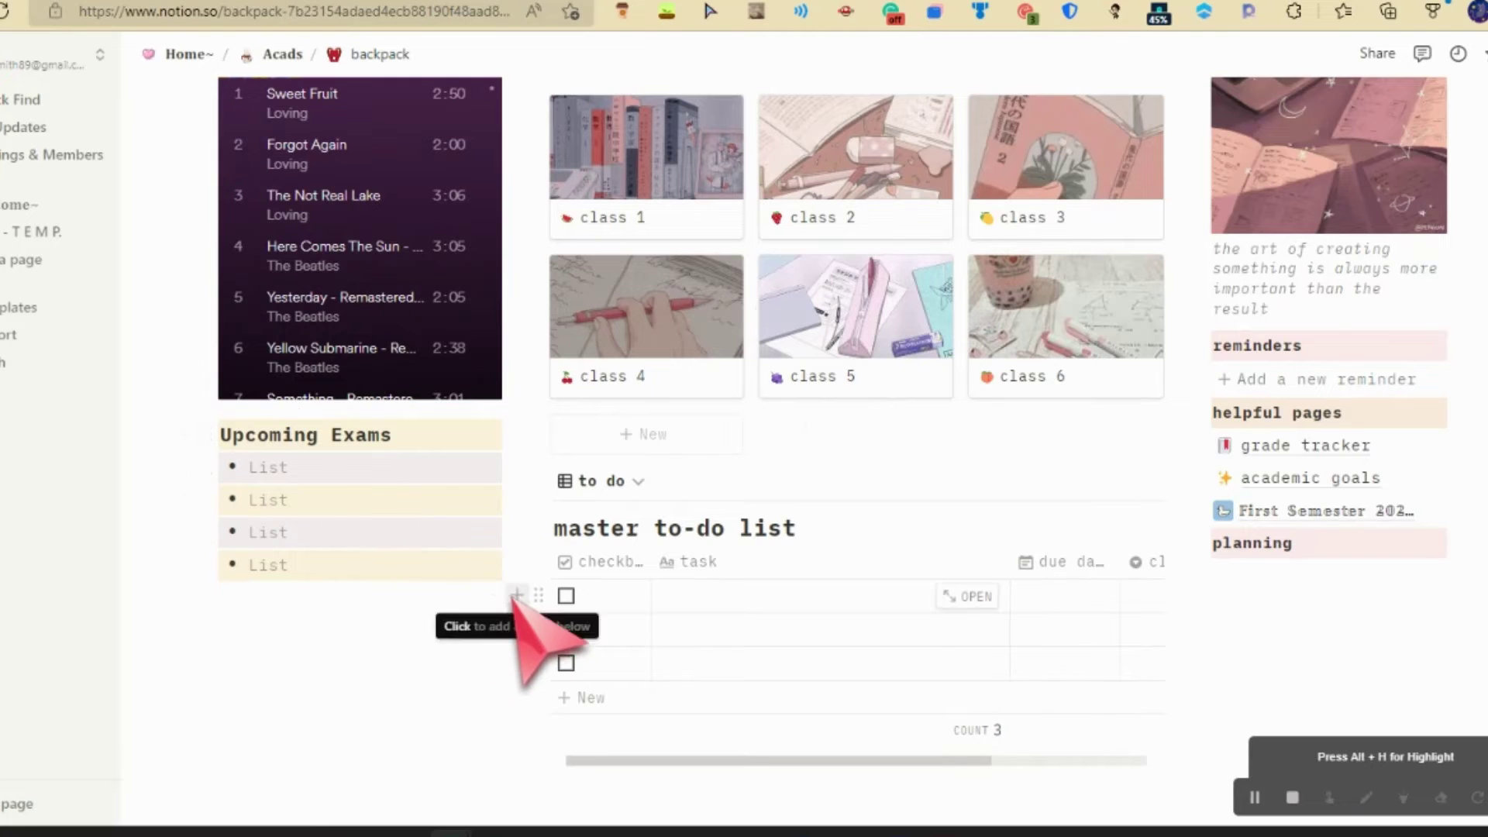
left_click_drag(492, 599, 208, 427)
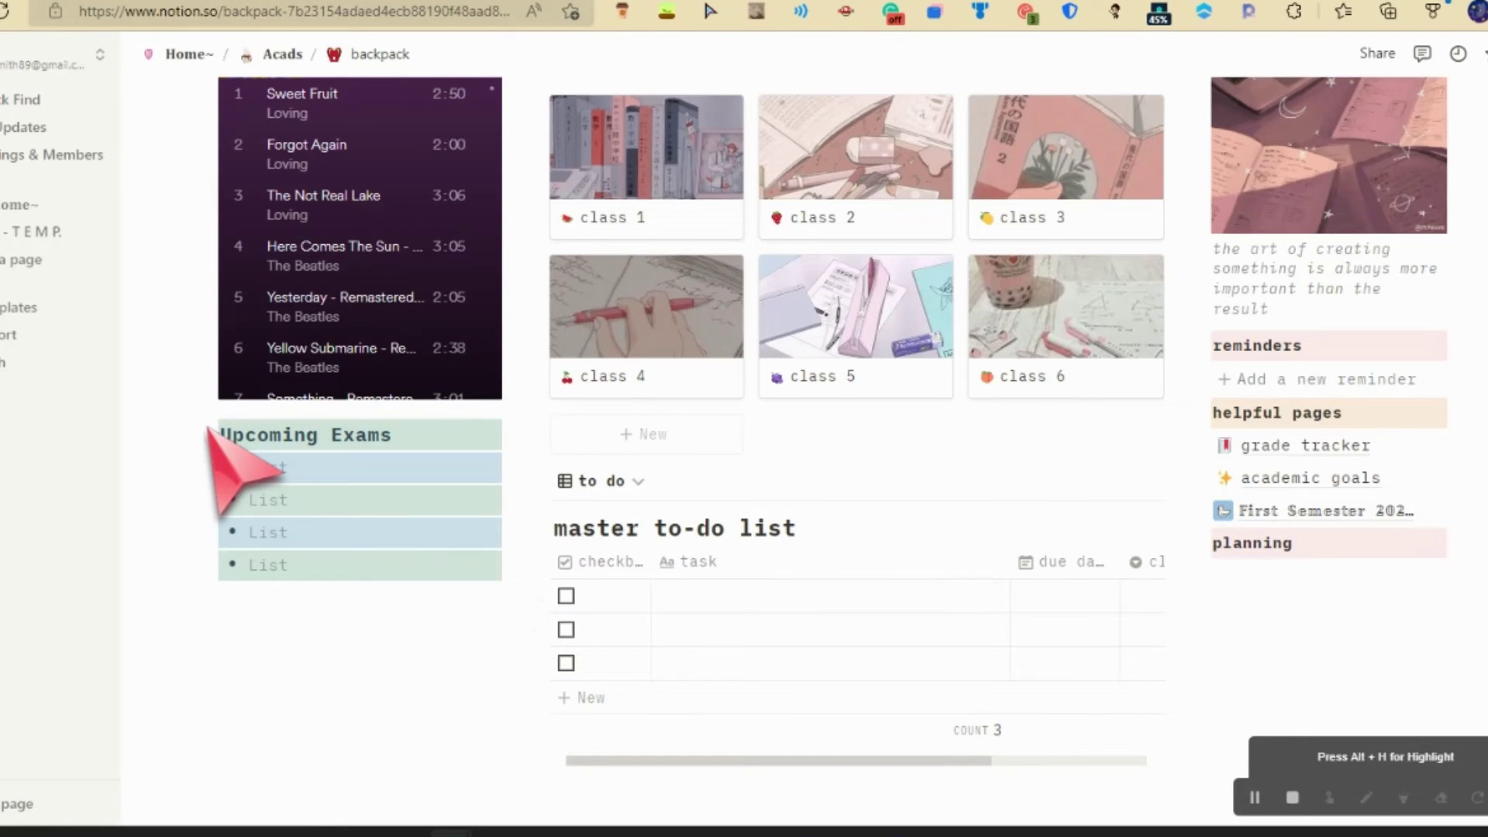
key("BackSpace")
scroll(225, 442, "up", 6)
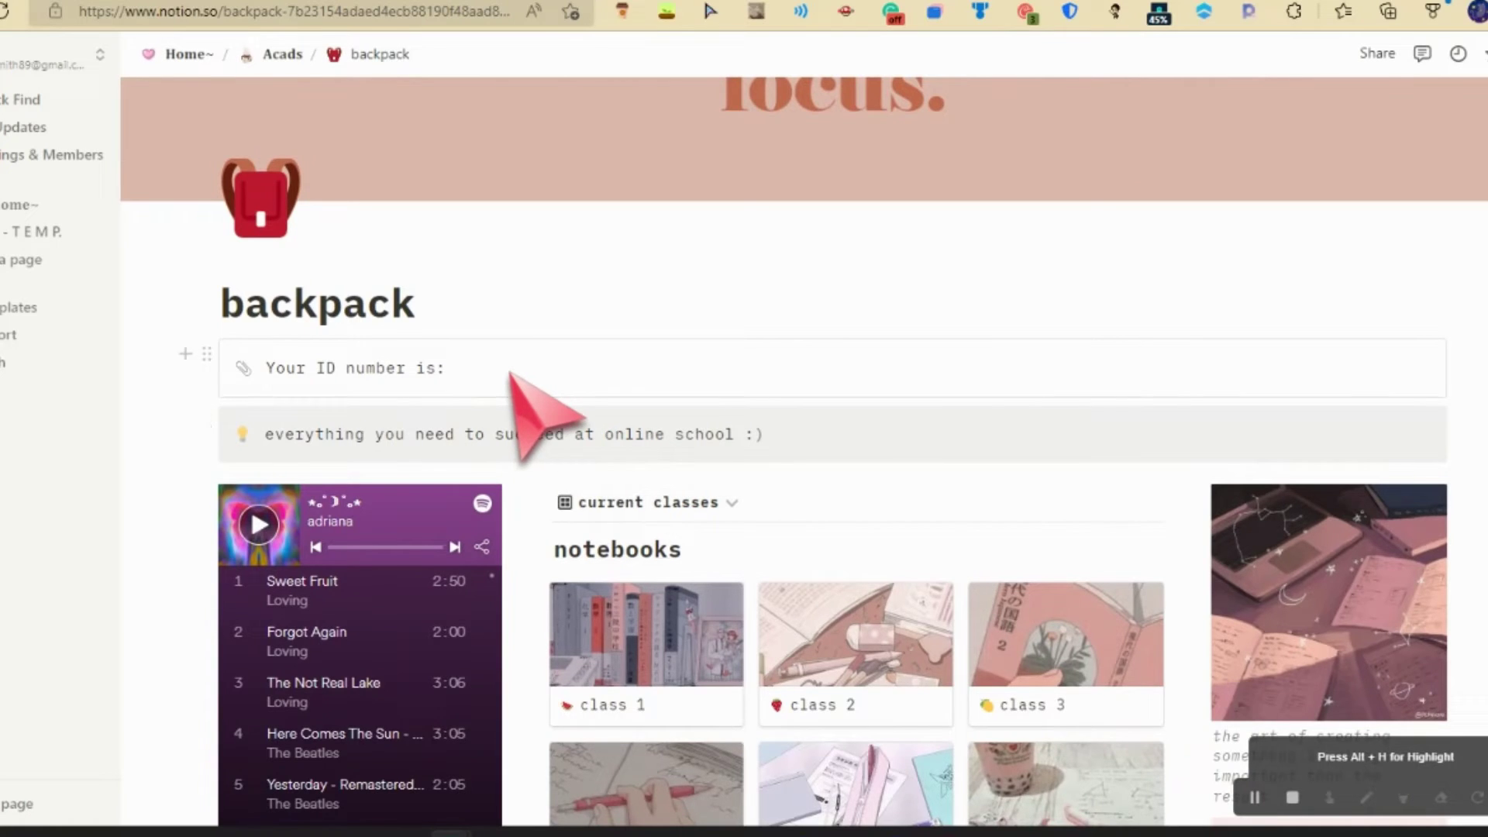
scroll(510, 374, "down", 9)
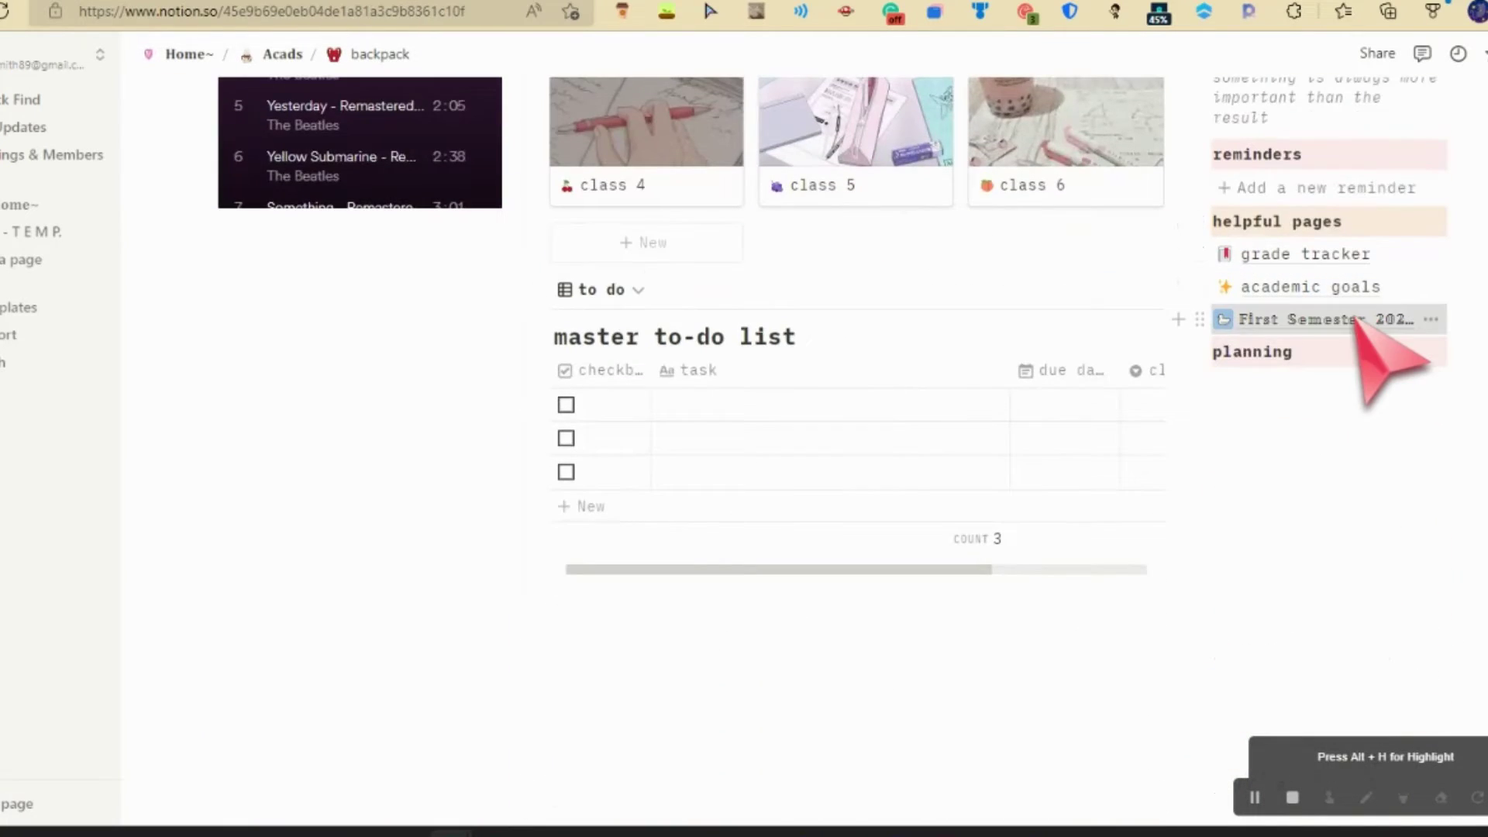
Open First Semester 2021-22 from helpful pages and download its tulip image from the ••• menu.
left_click(1355, 319)
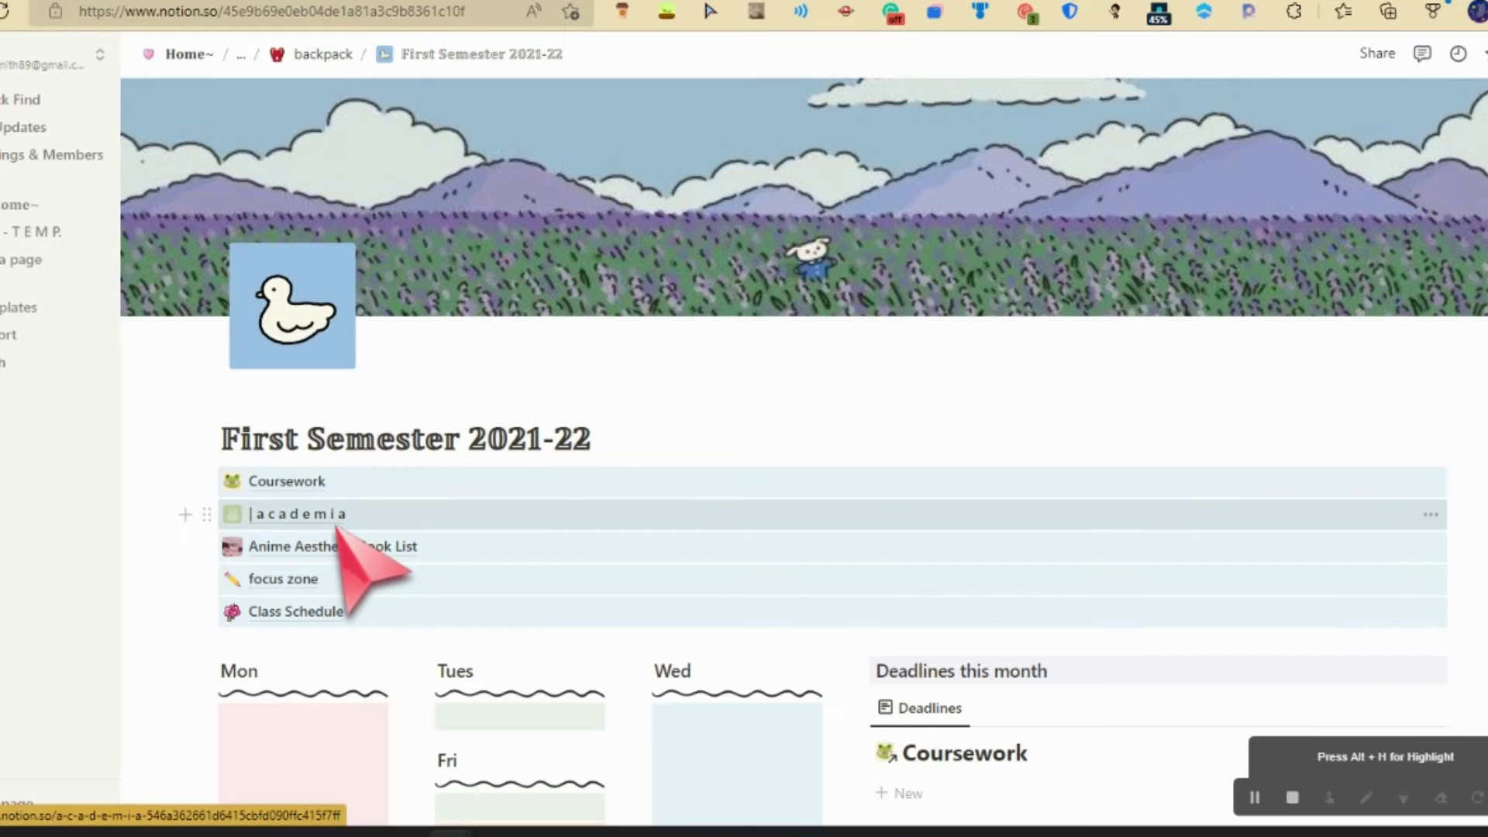
scroll(335, 521, "down", 8)
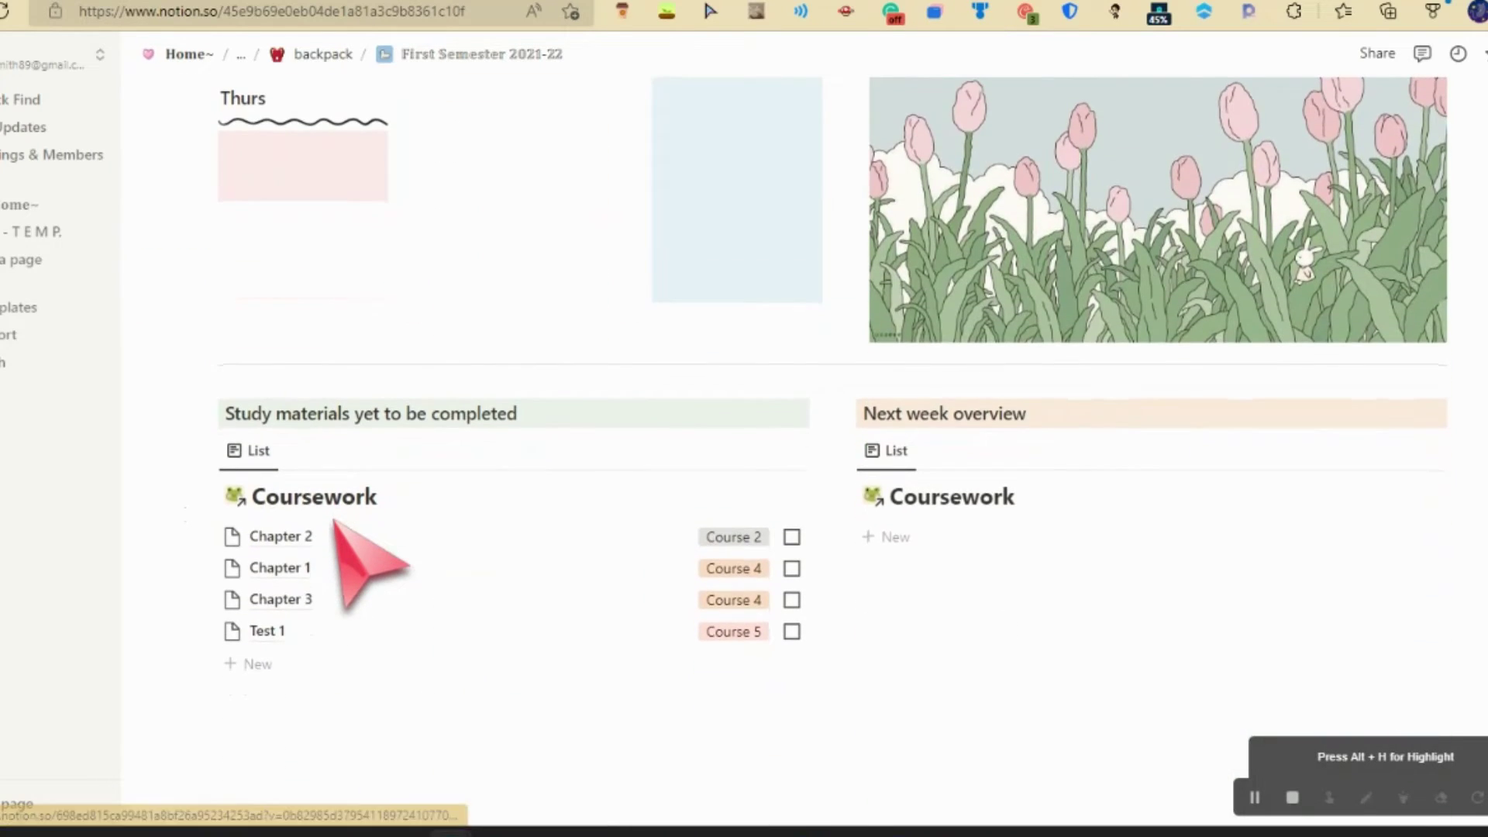
scroll(335, 521, "up", 10)
scroll(341, 543, "down", 9)
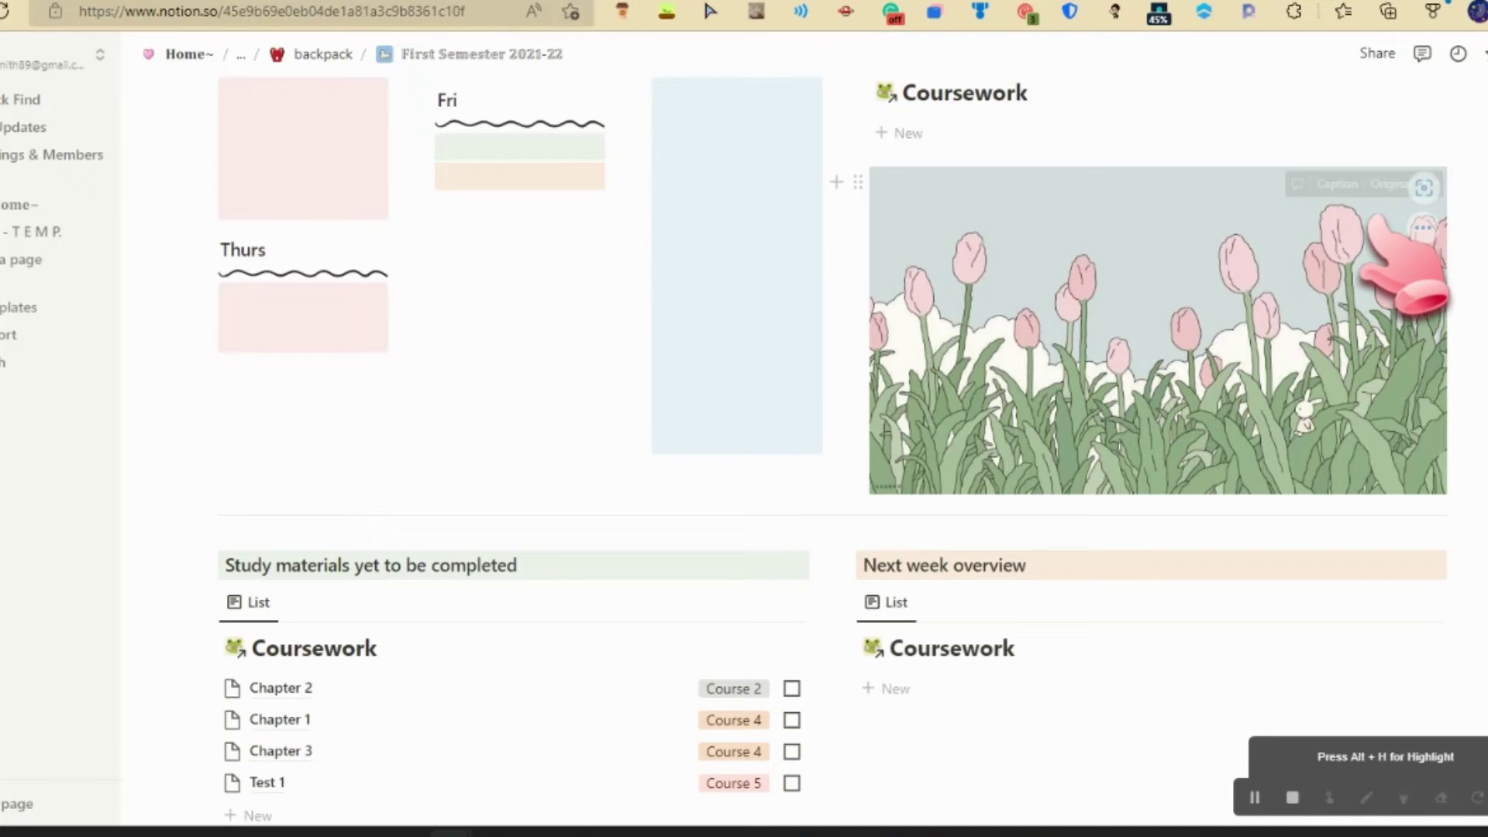
left_click(1430, 184)
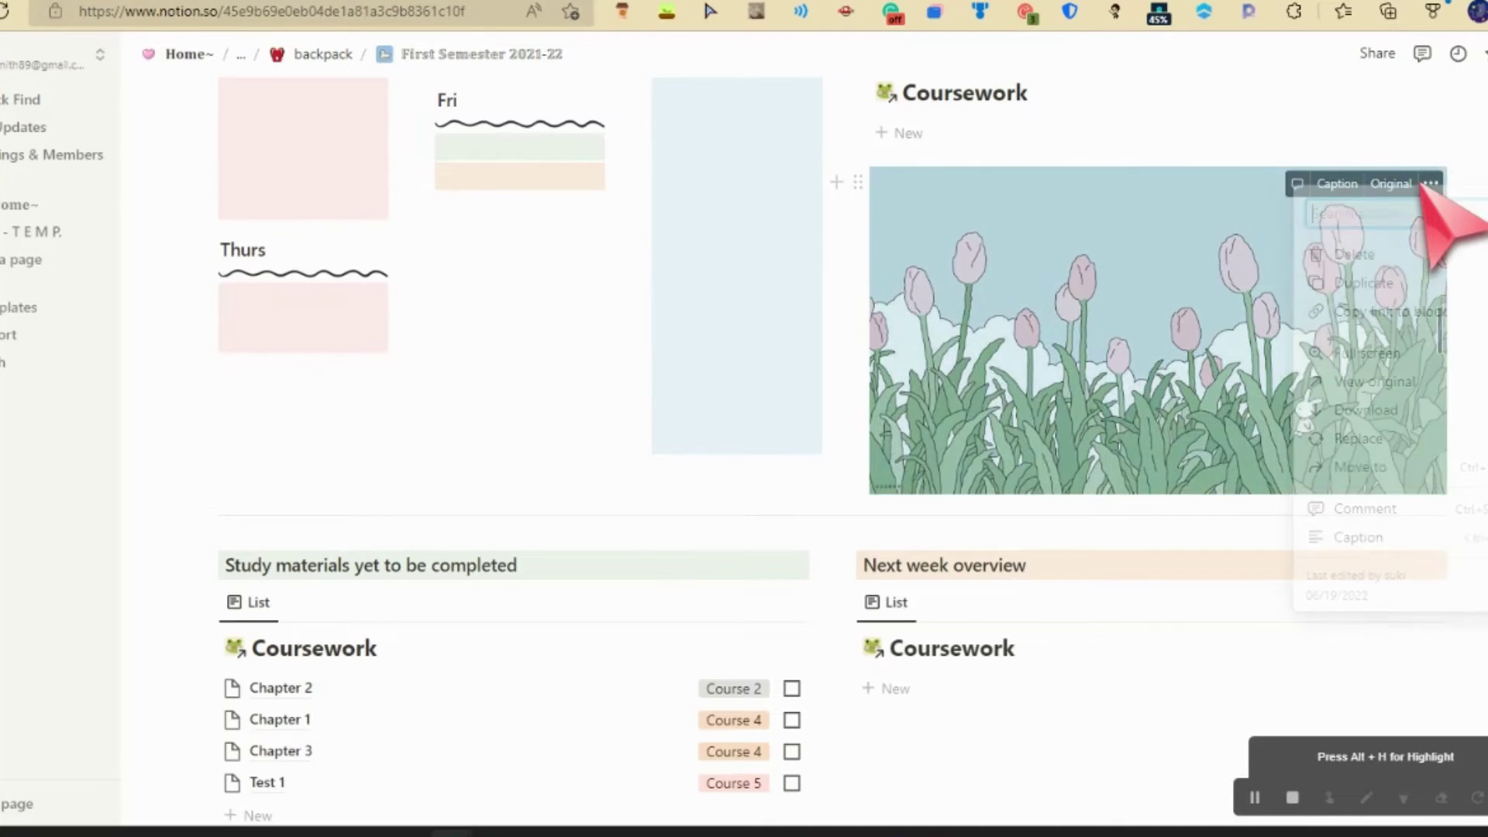
left_click(1426, 414)
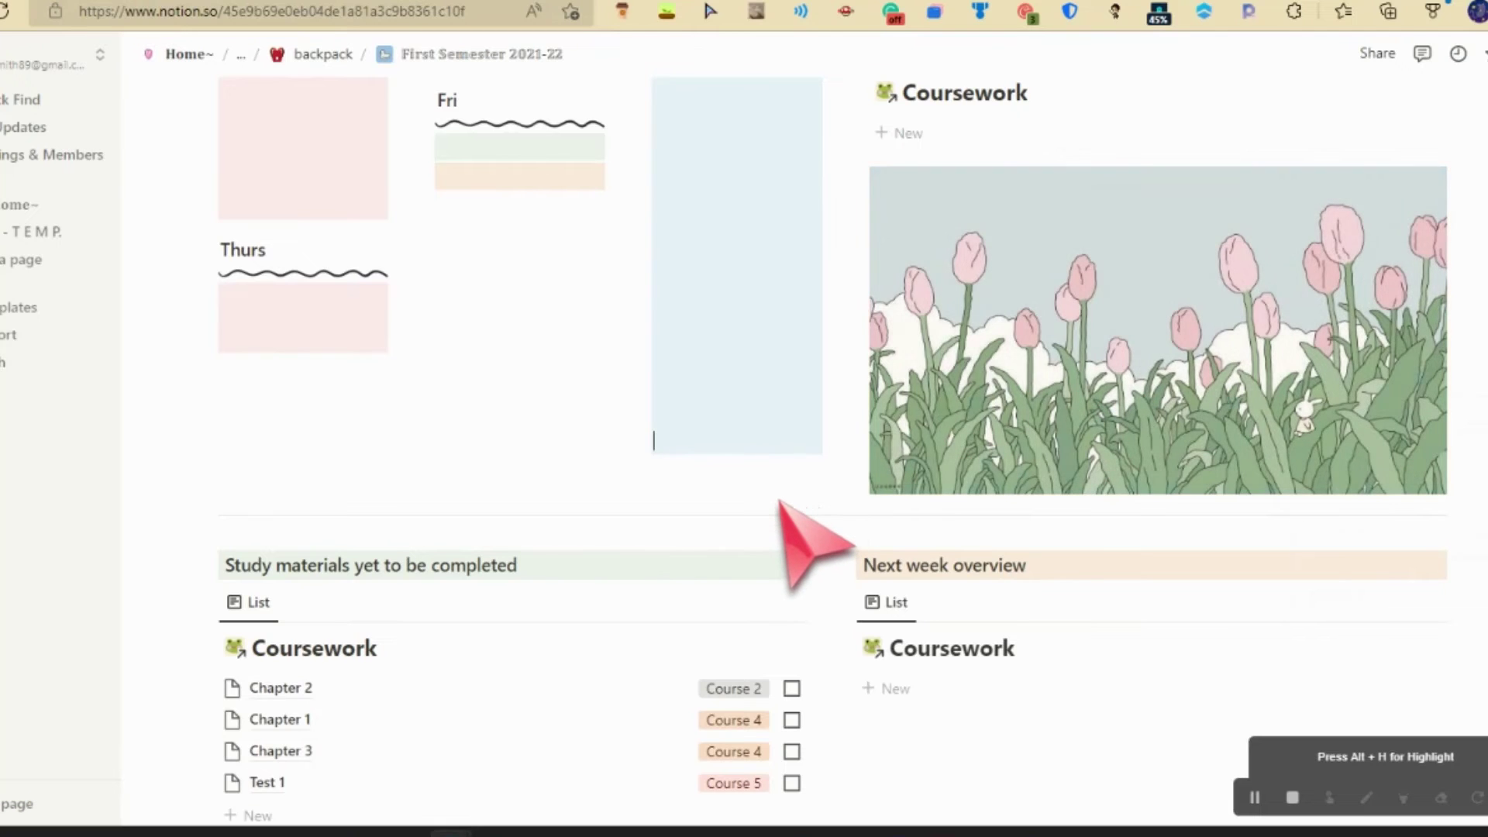
Check the duck page icon's picker and close it without changes.
scroll(783, 511, "up", 8)
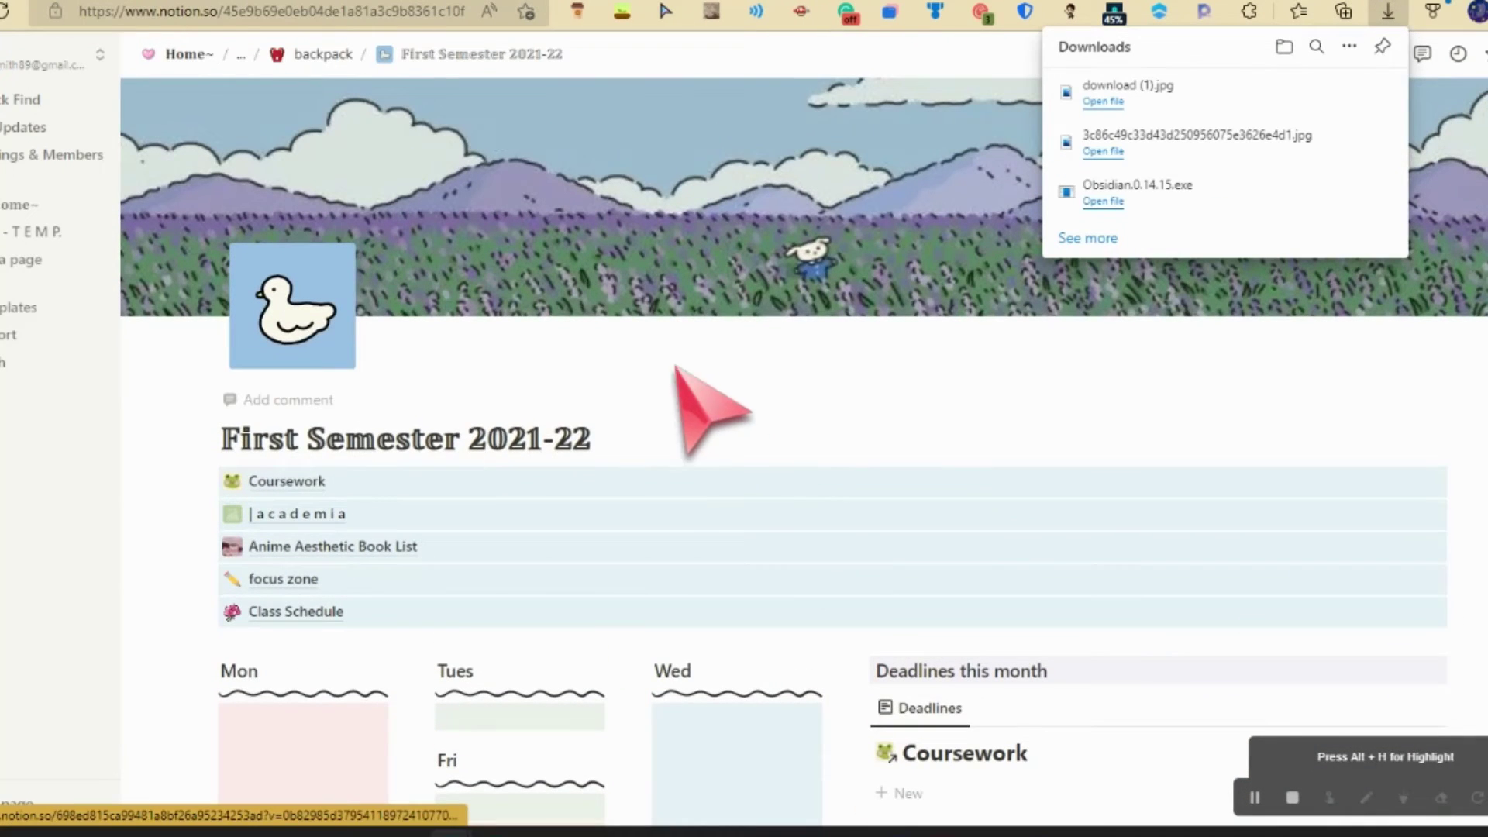
left_click(289, 321)
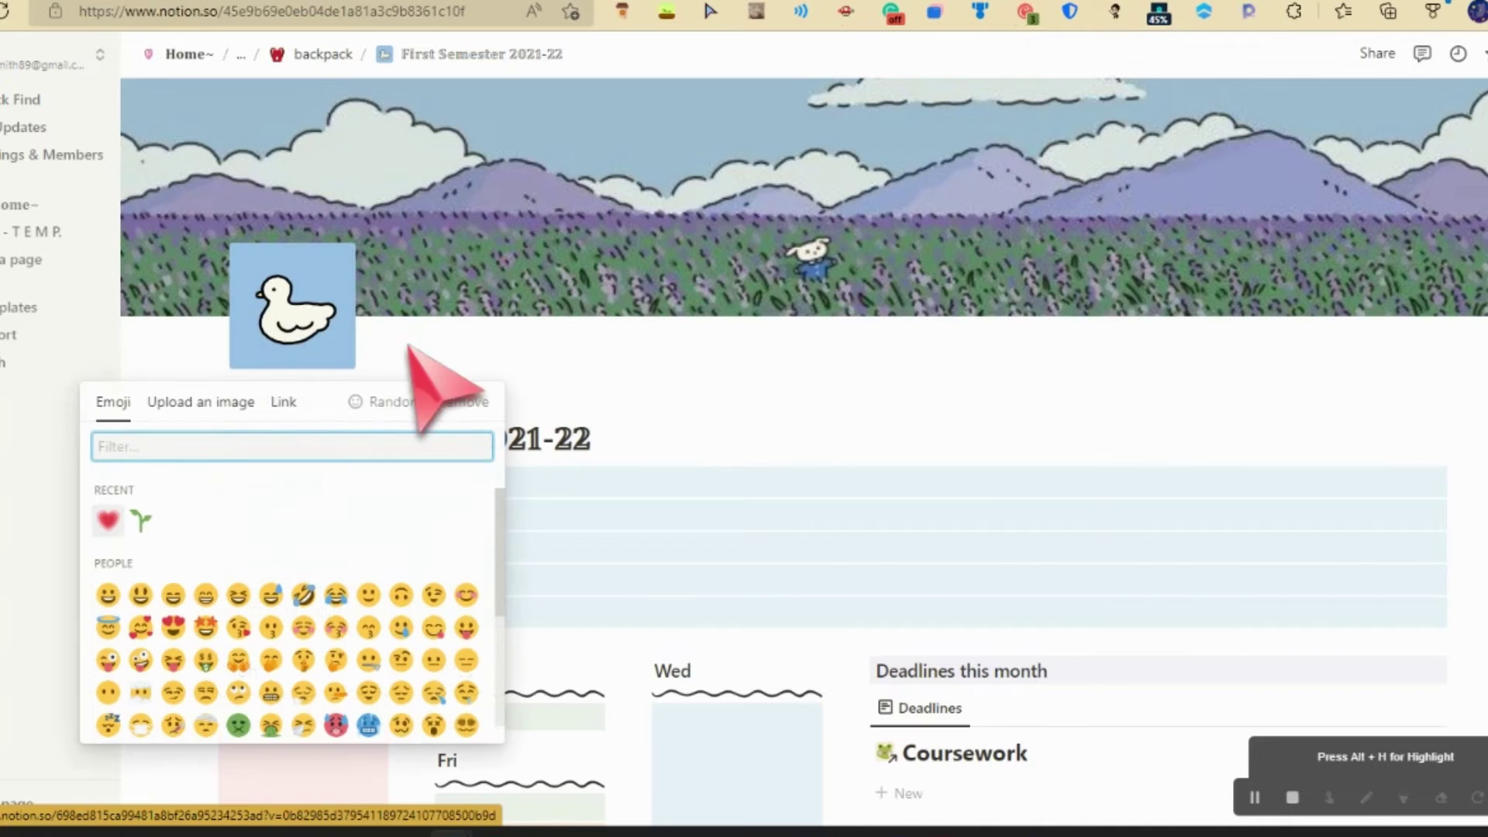
left_click(644, 380)
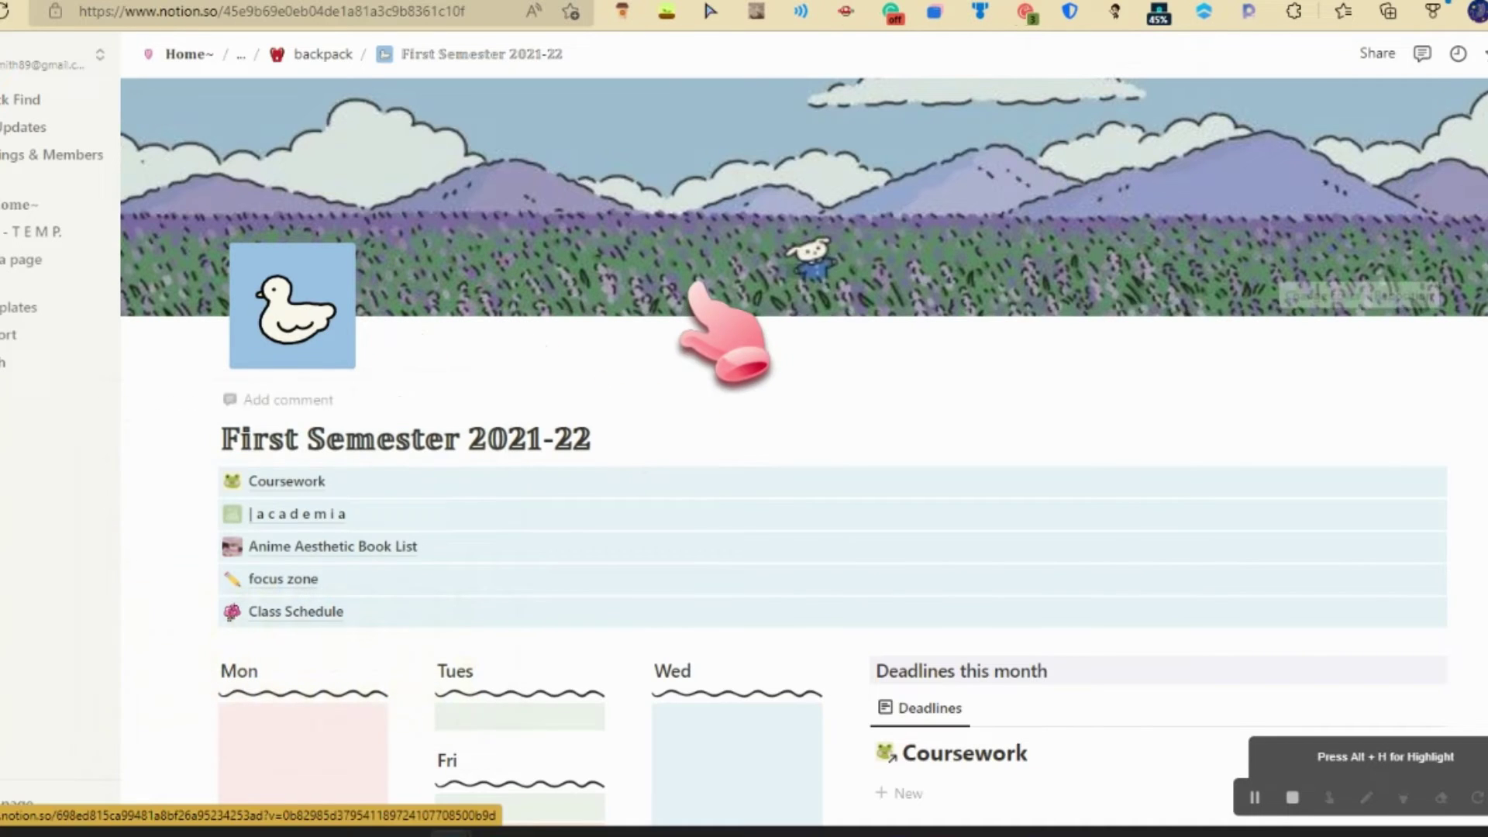
Save the mountain cover image to Saved Pictures and begin saving the duck icon.
right_click(1219, 183)
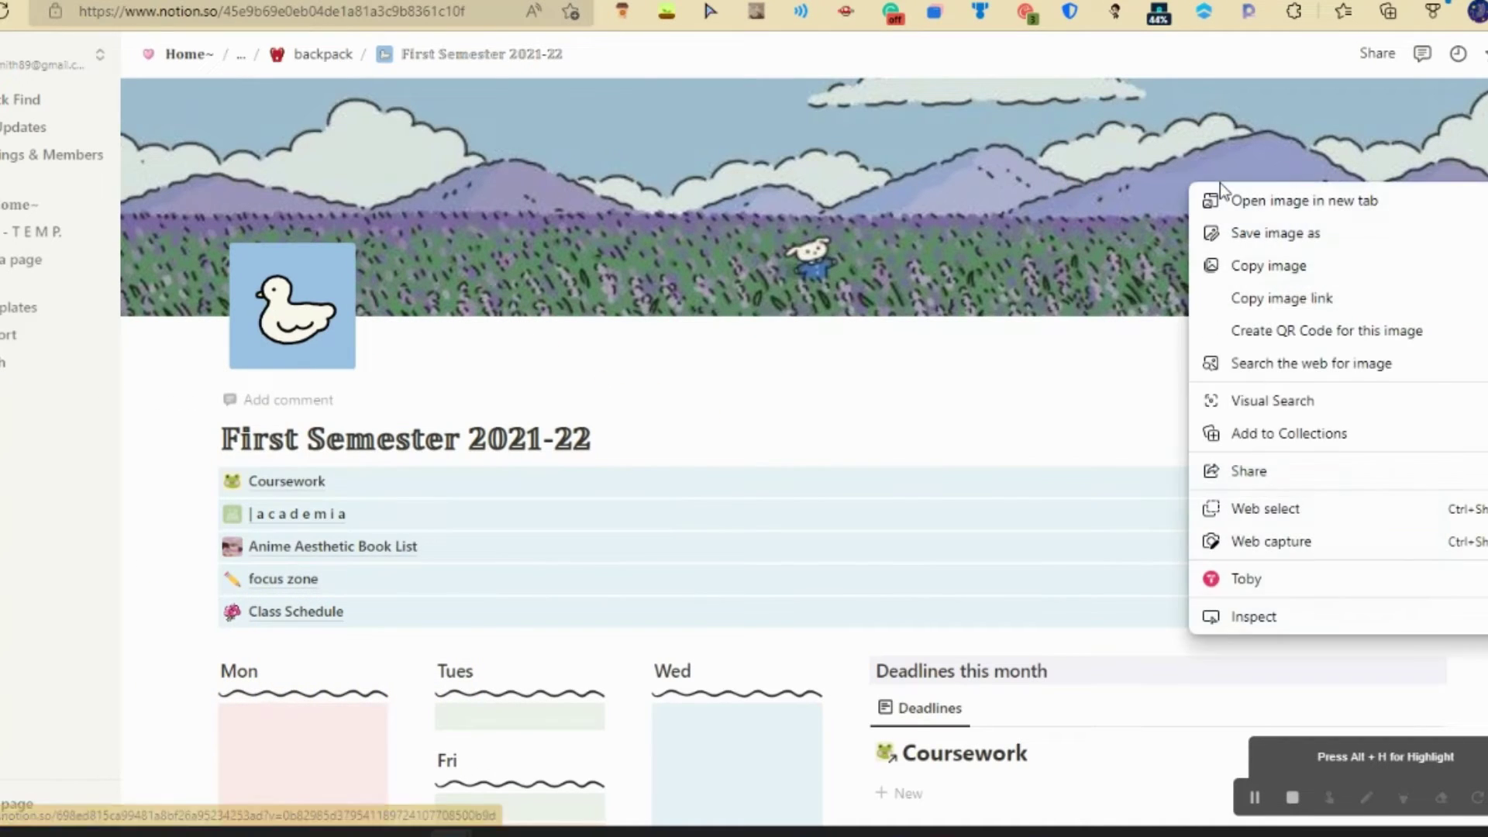
left_click(1303, 243)
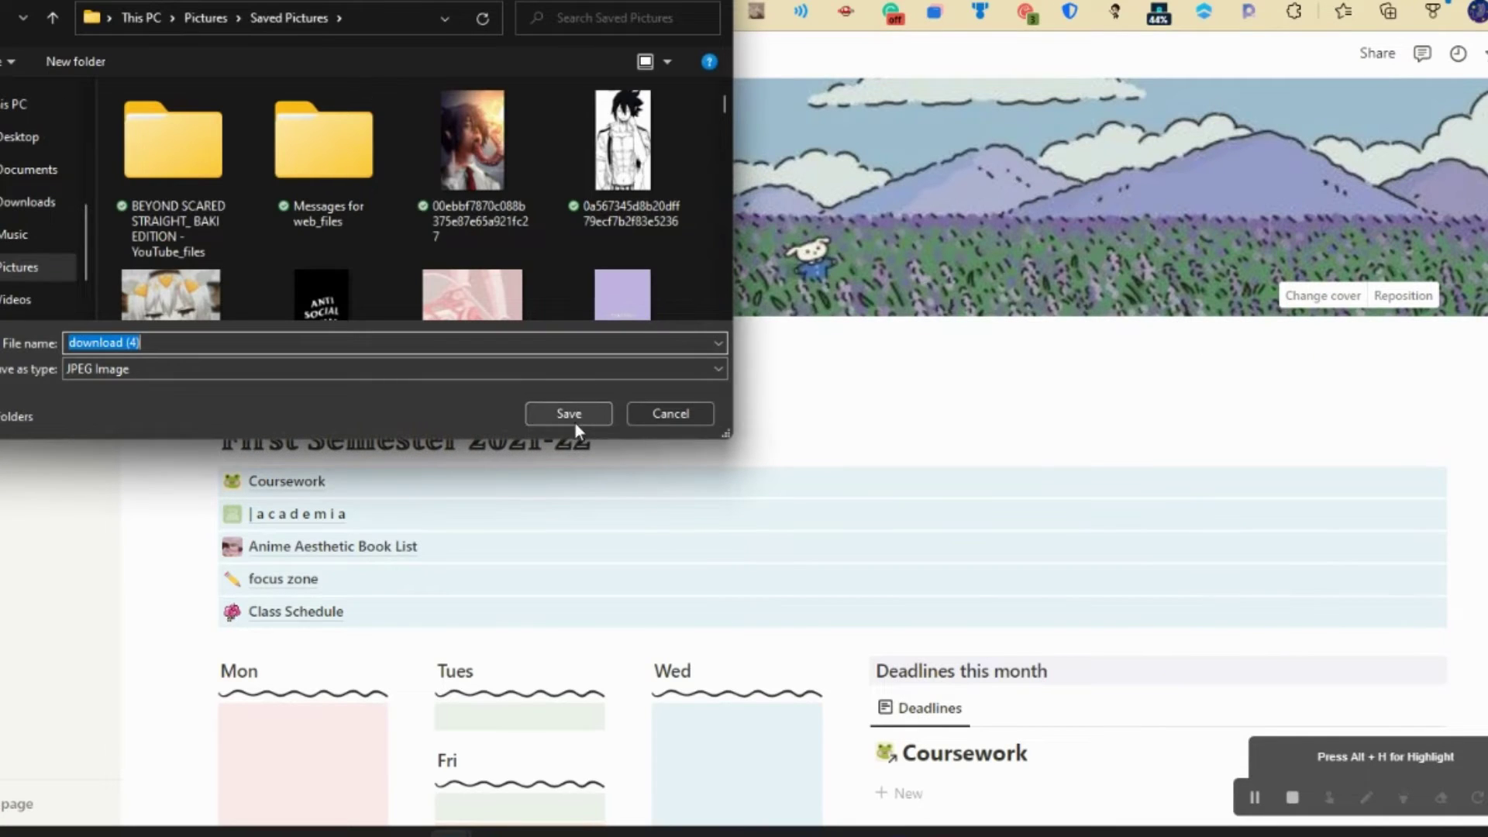
left_click(572, 416)
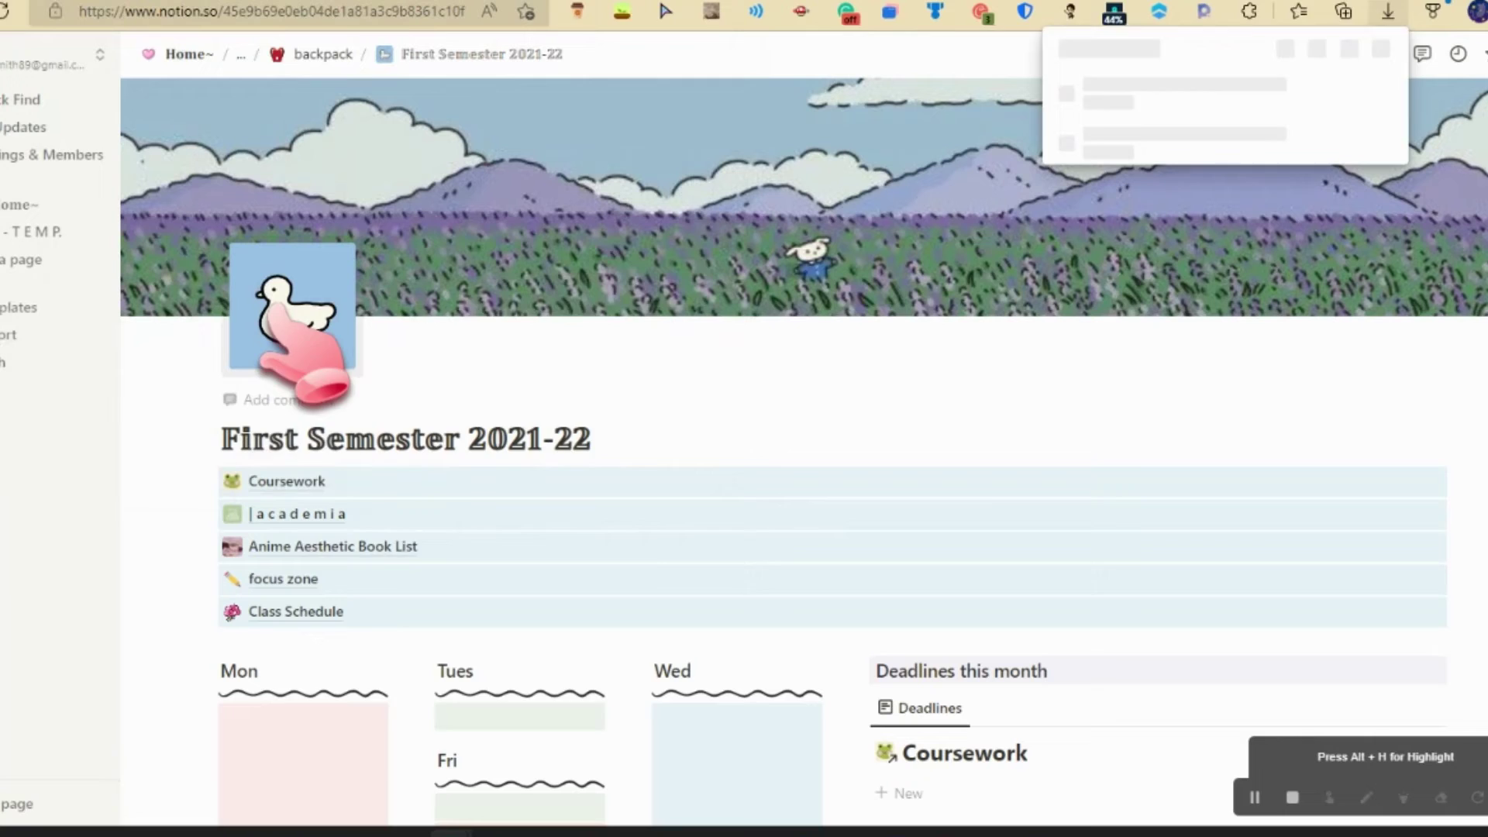
right_click(277, 308)
left_click(420, 358)
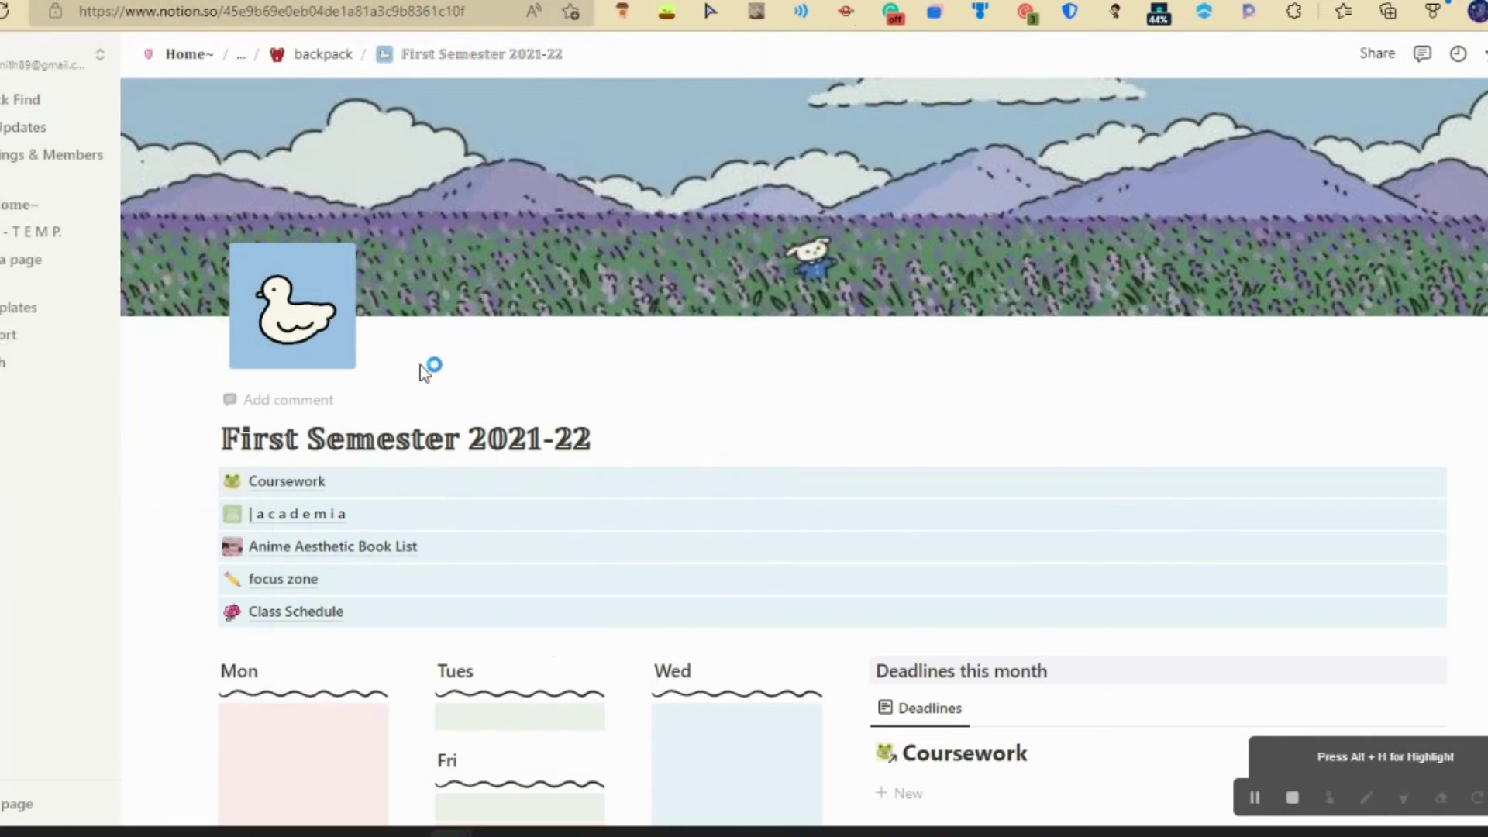
Save the duck icon as duck_icon, raise academia to the top, and move Anime Aesthetic Book List to Private.
left_click(565, 415)
left_click_drag(208, 514, 316, 52)
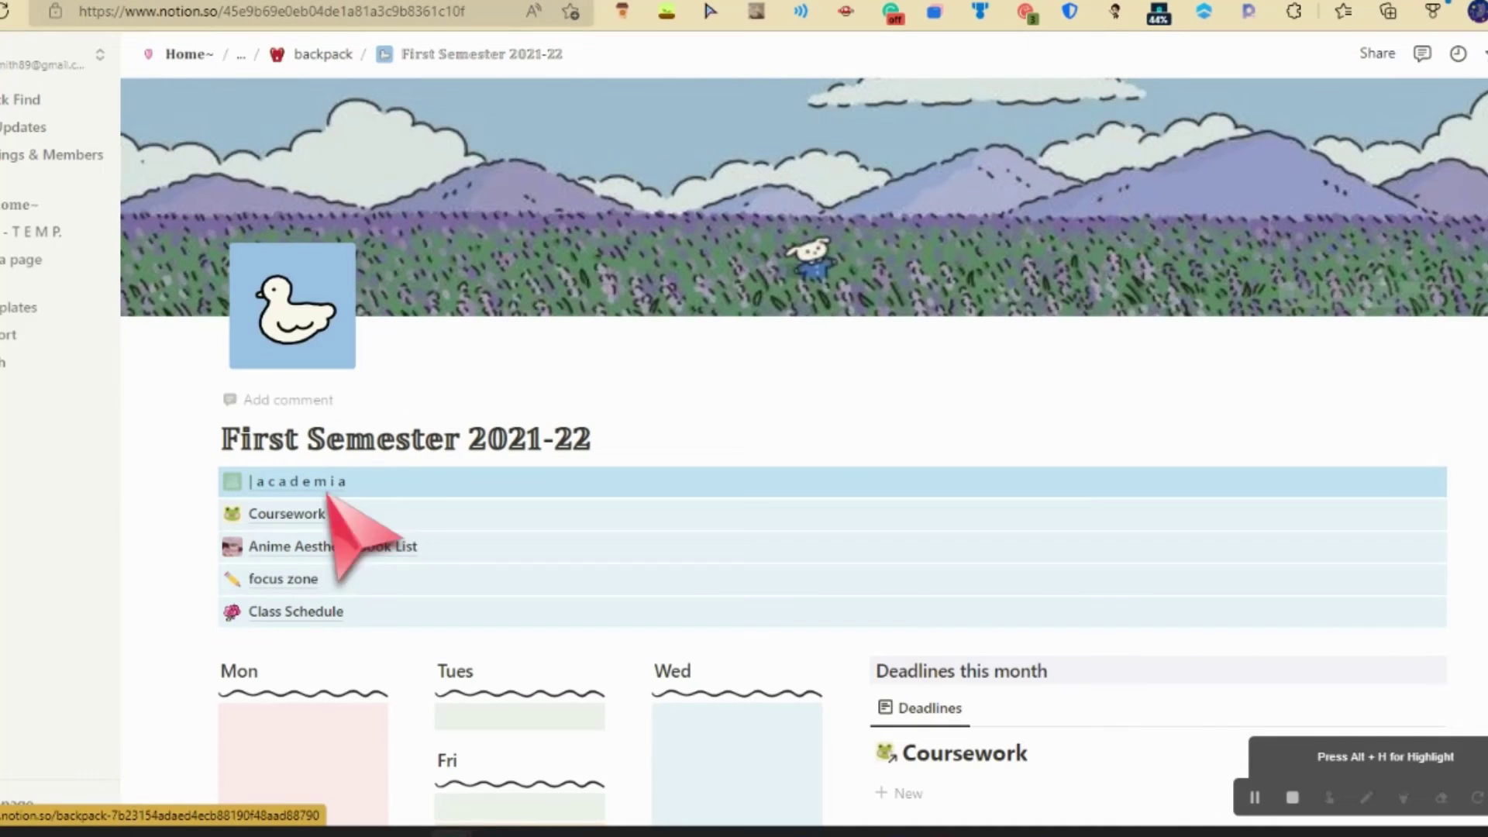
left_click_drag(344, 544, 320, 57)
left_click_drag(283, 500, 31, 259)
right_click(31, 259)
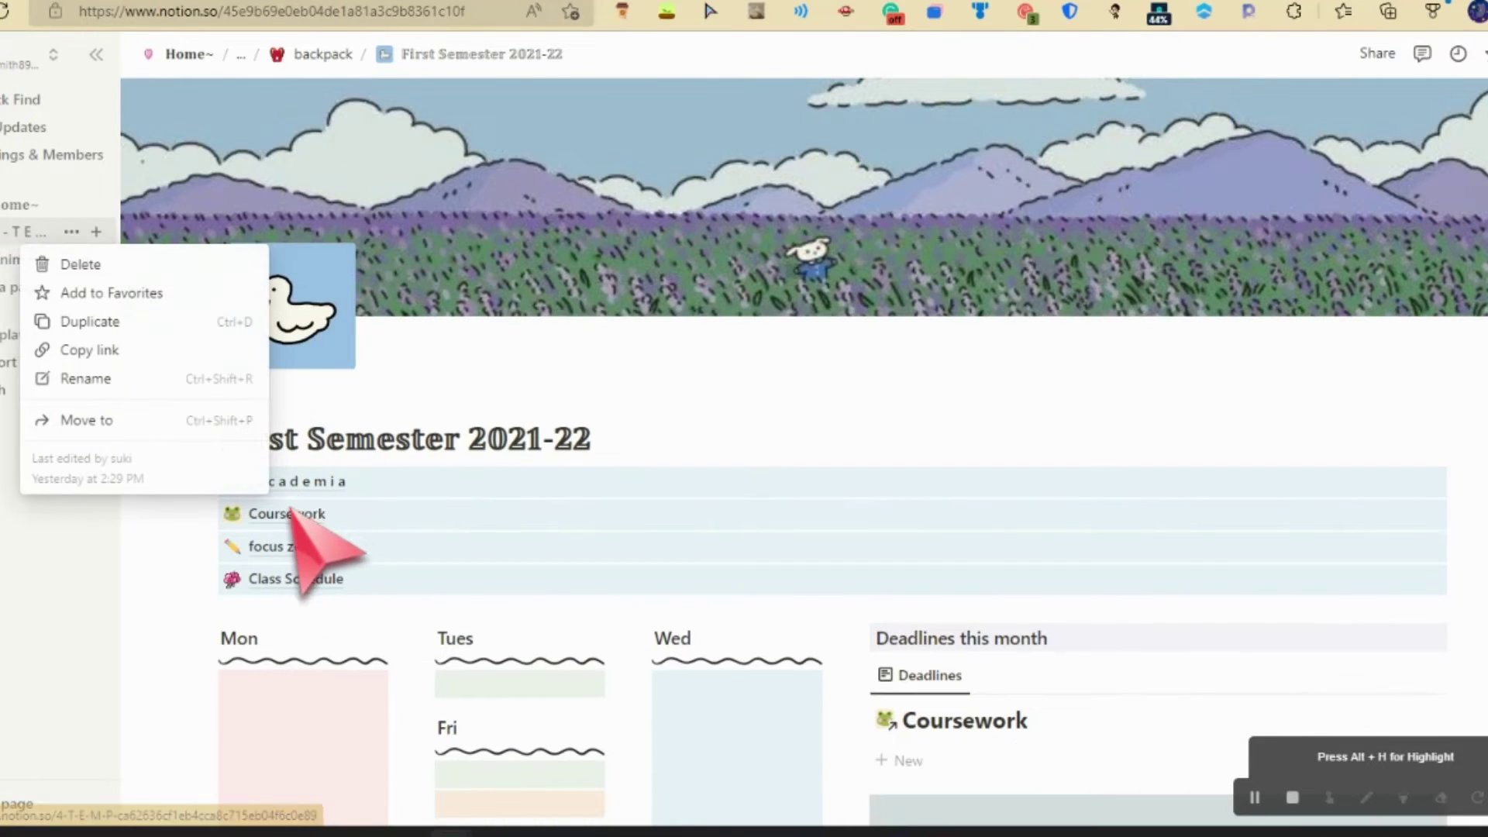
left_click(14, 535)
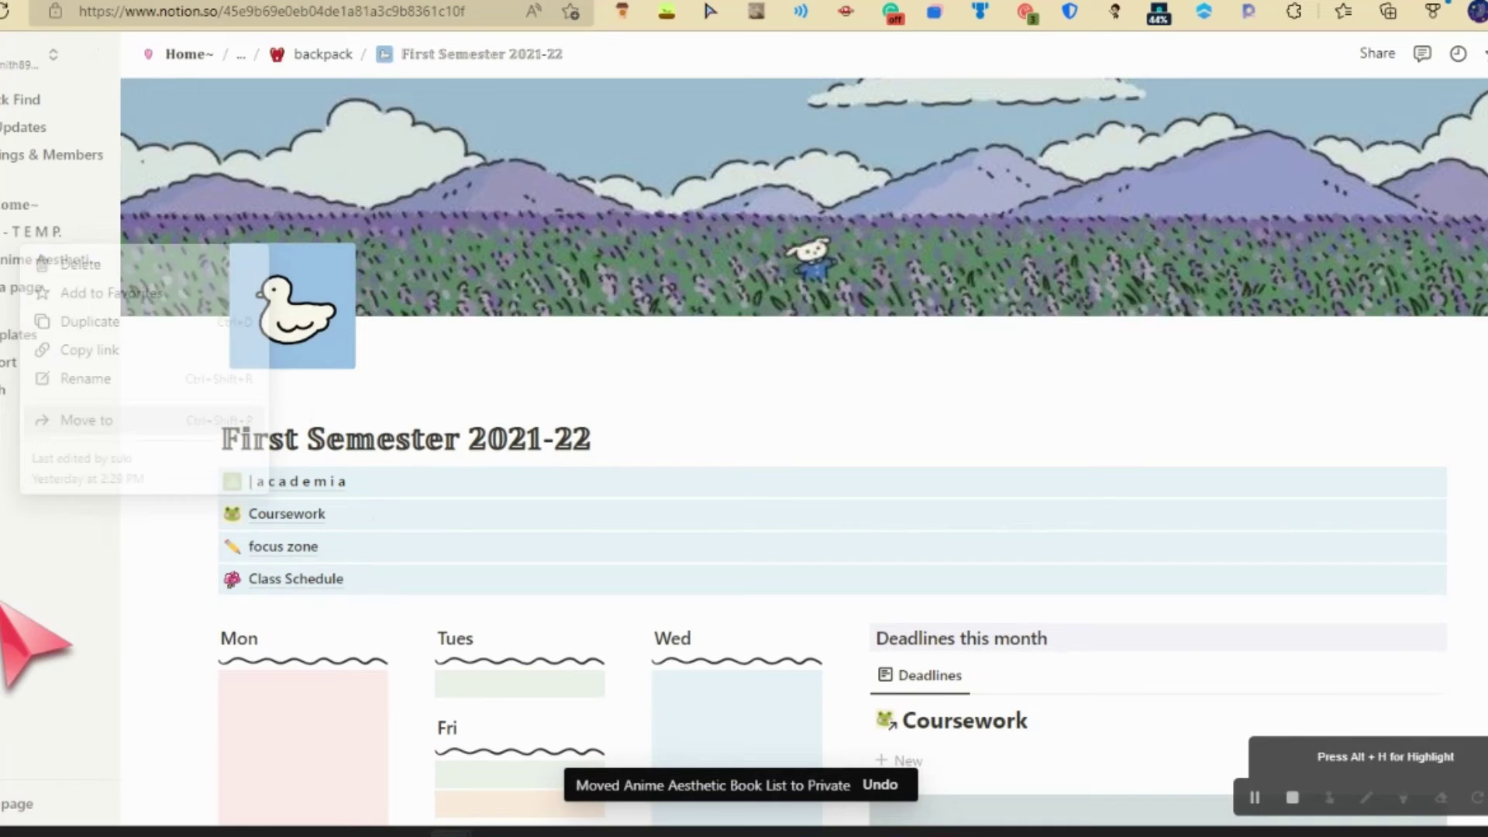
Move academia into the sidebar's Private section as well.
left_click_drag(52, 312, 15, 287)
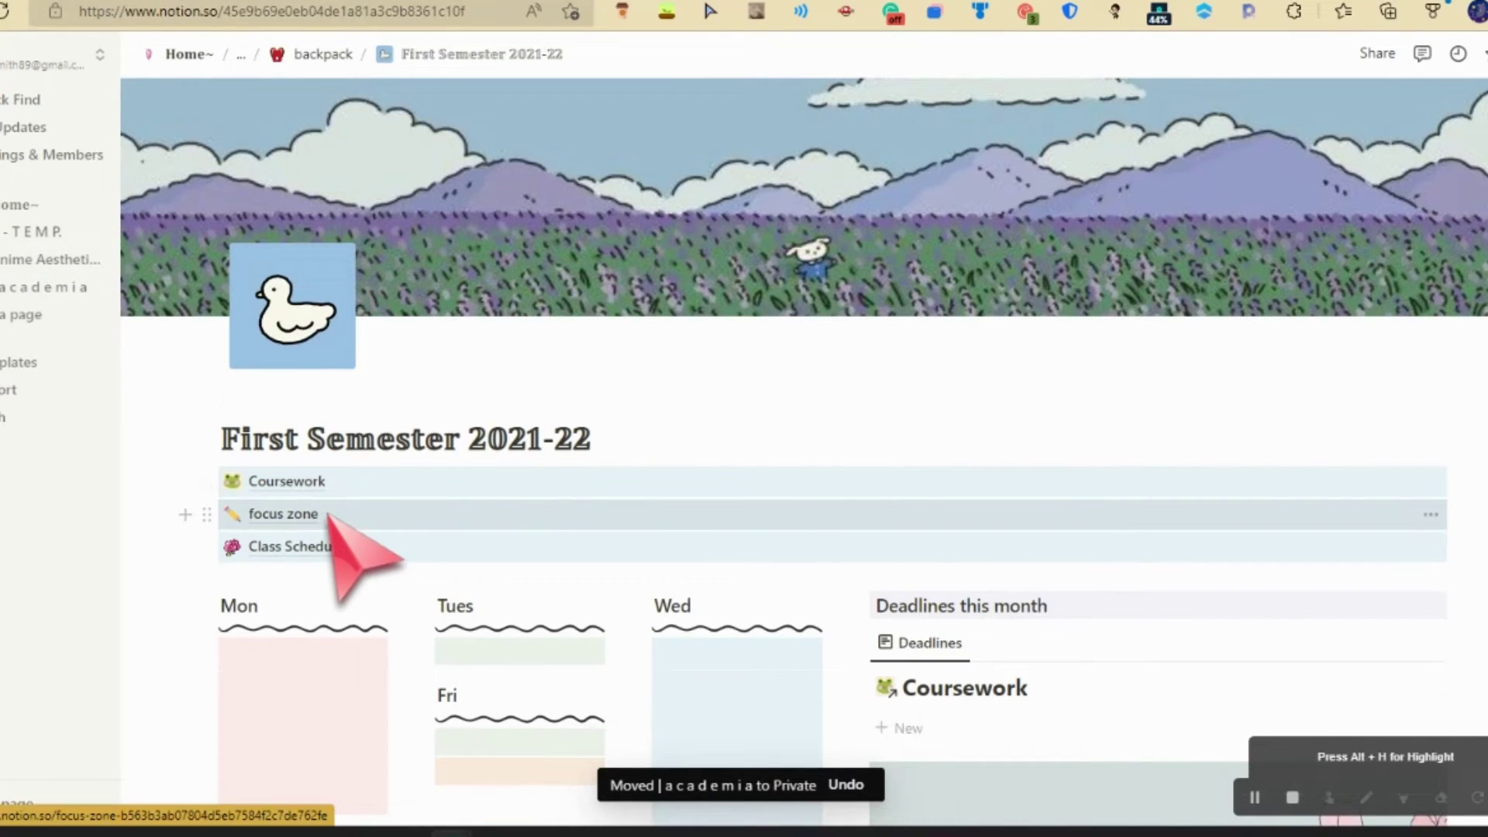
right_click(9, 294)
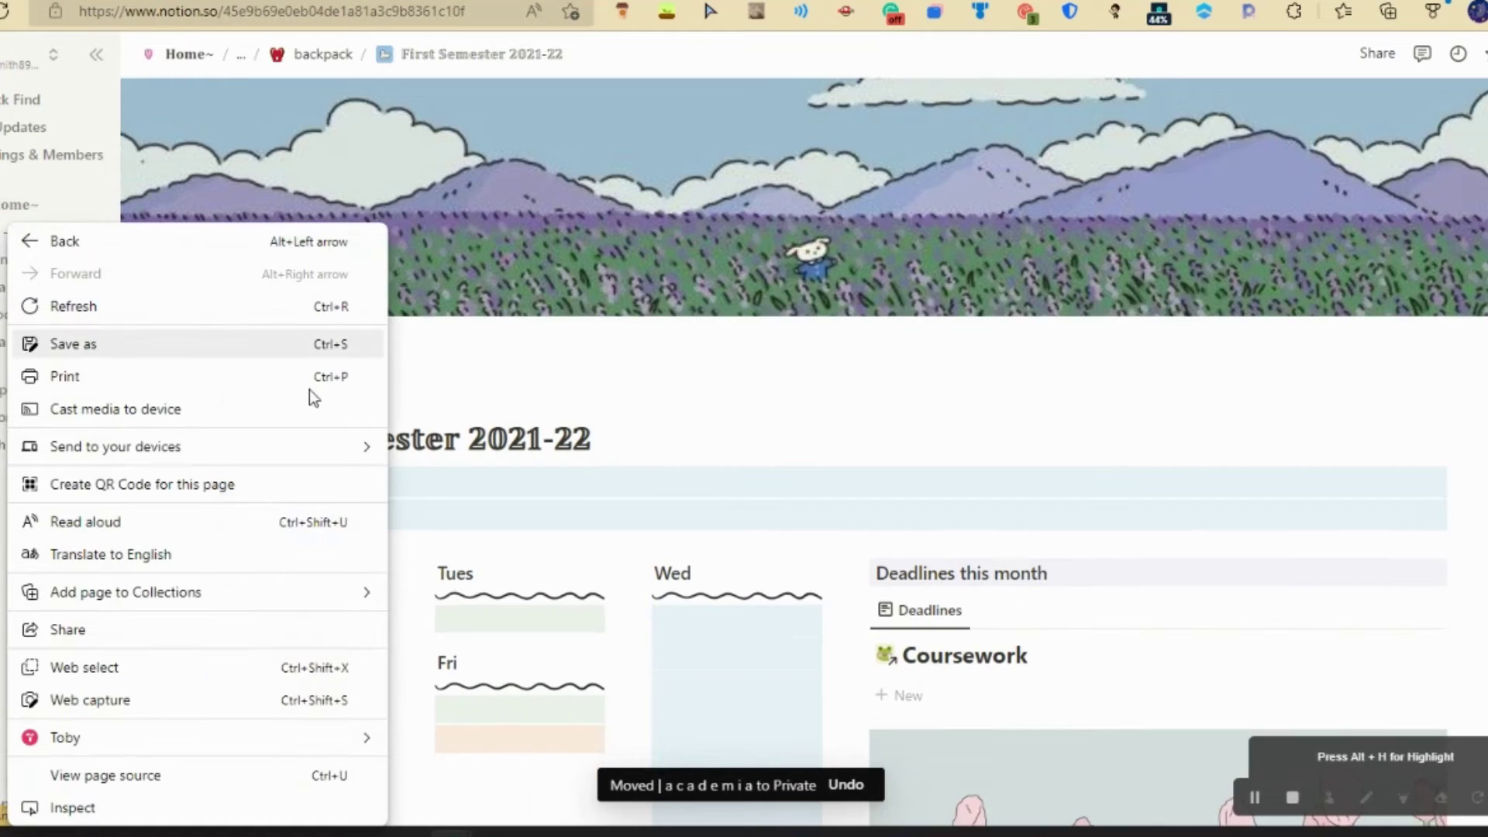
left_click(402, 482)
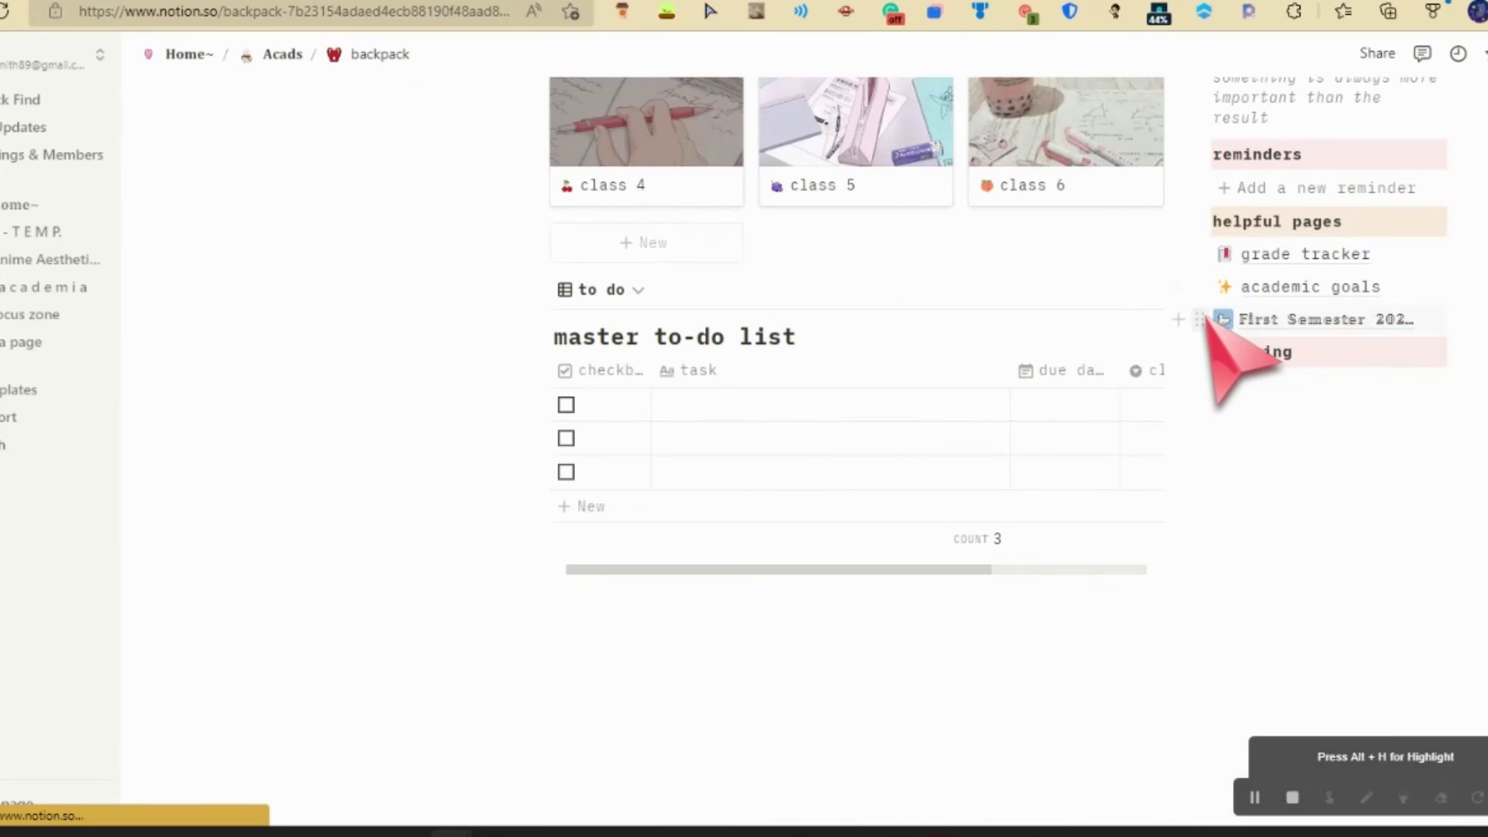
Delete the First Semester and academic goals links from the backpack page's helpful pages.
left_click(1200, 318)
left_click(1039, 206)
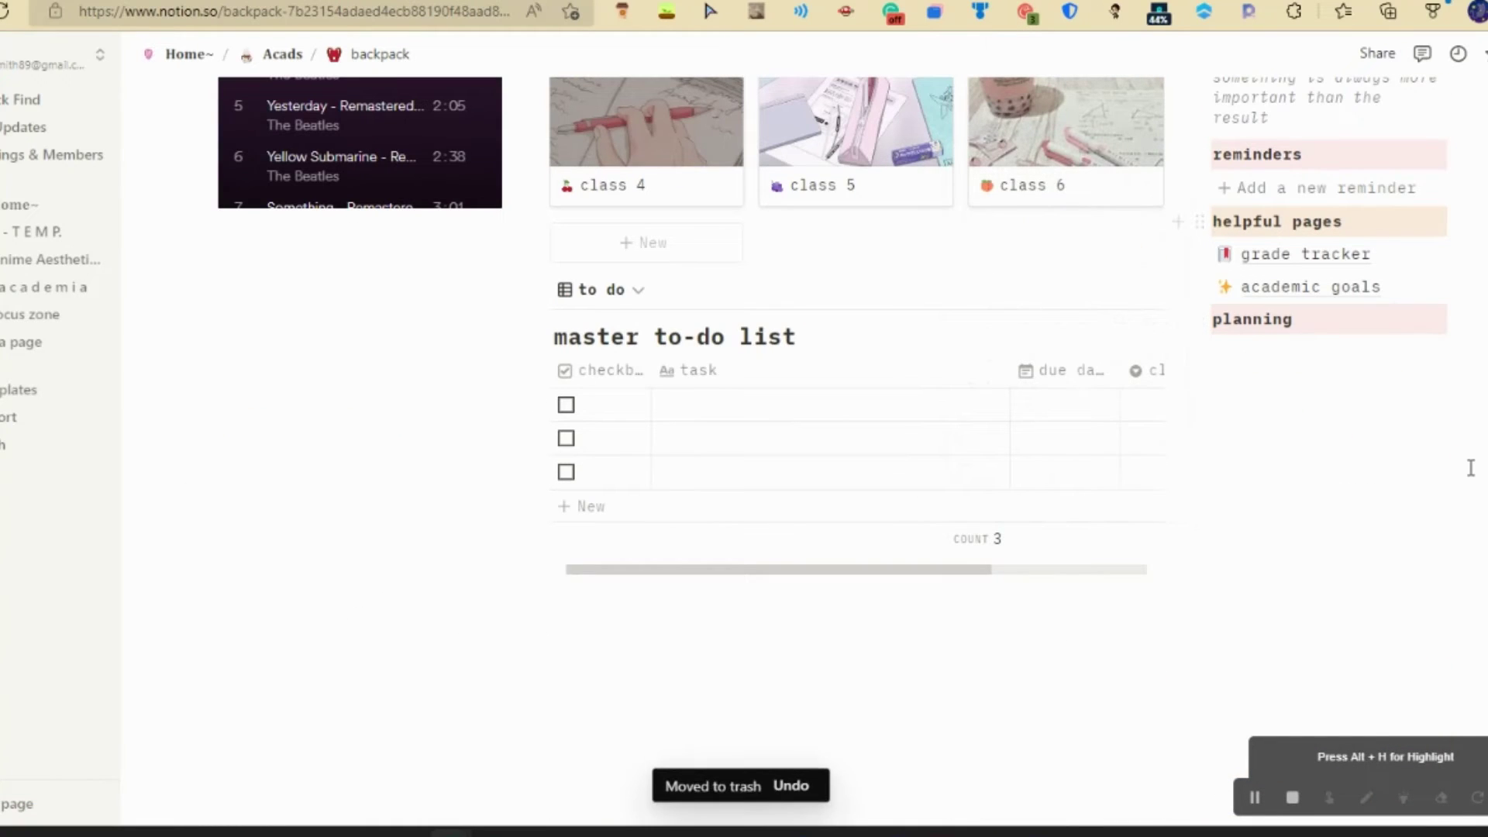
left_click(1293, 288)
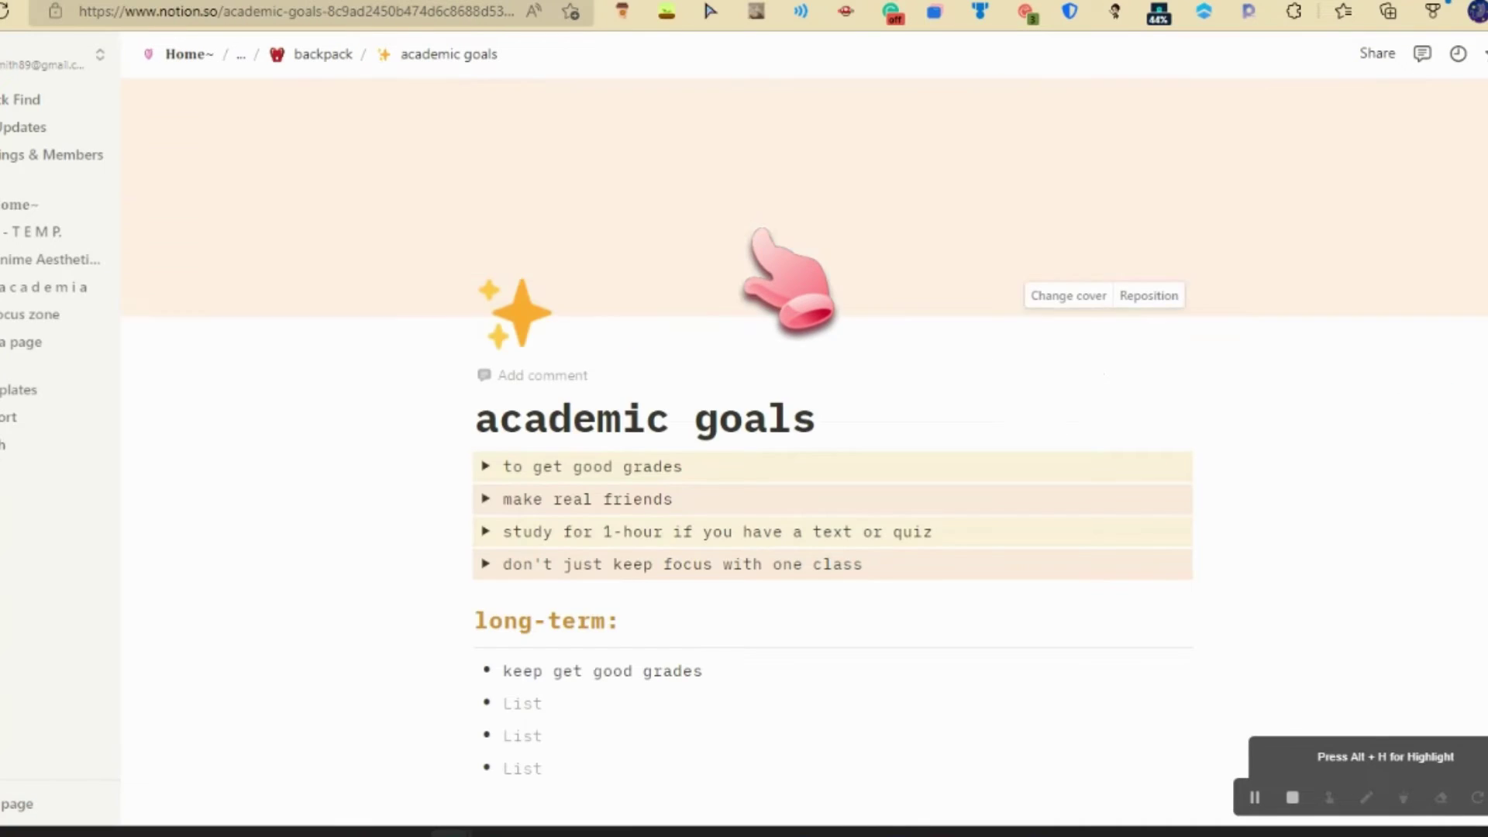
left_click(320, 53)
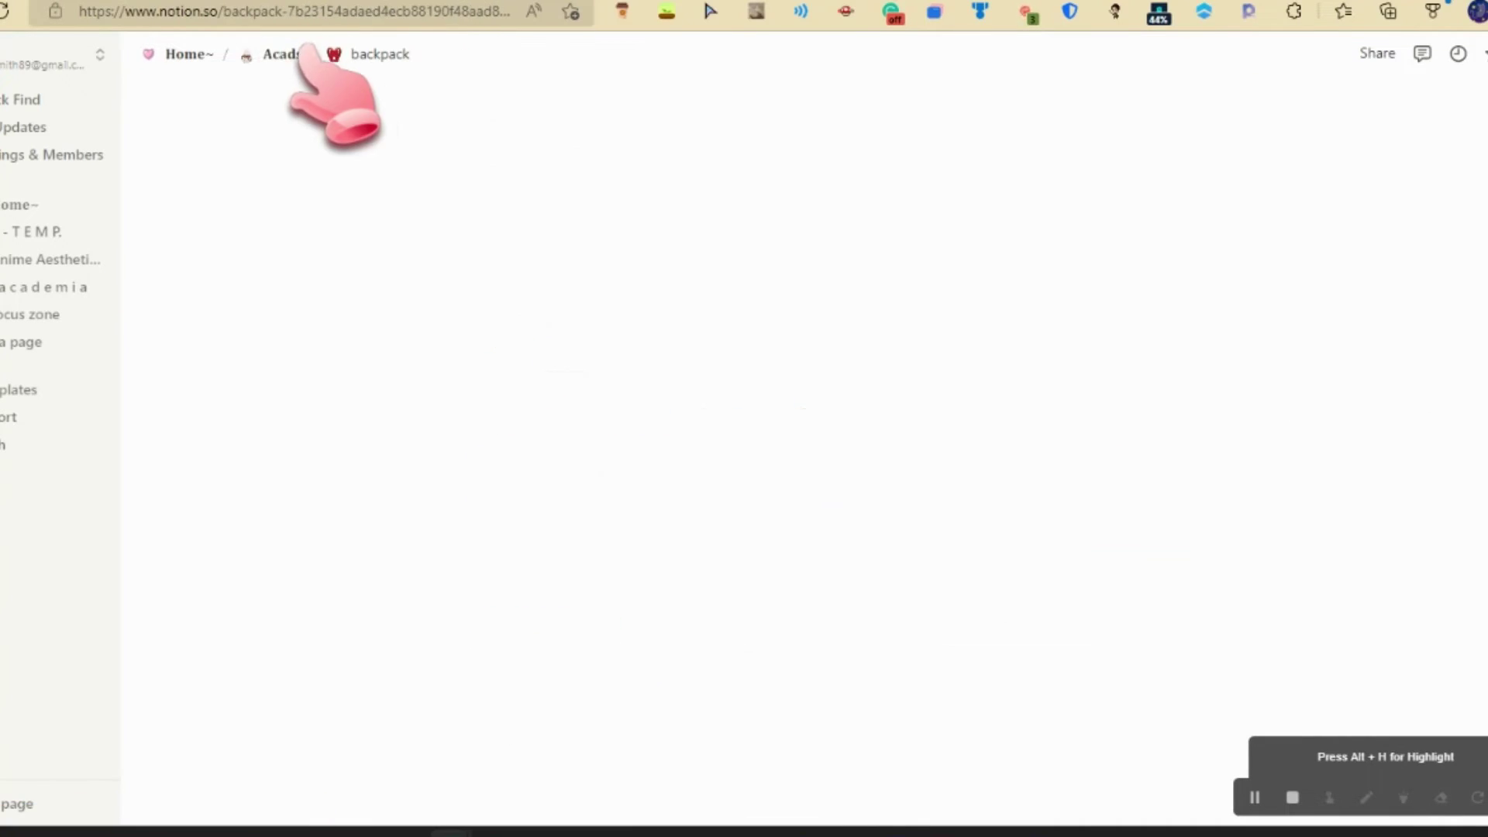
scroll(664, 315, "down", 10)
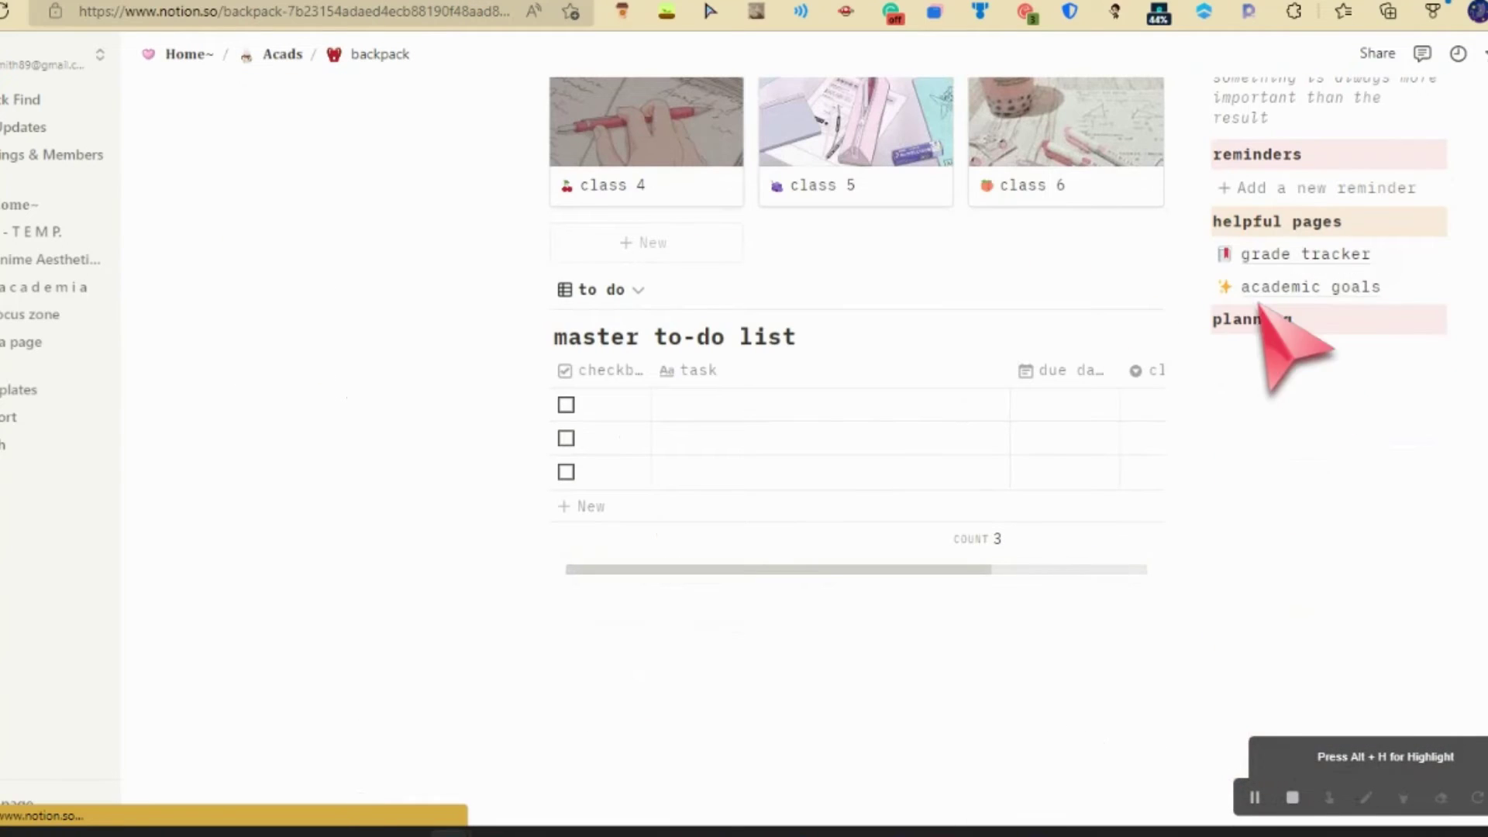
left_click(1200, 288)
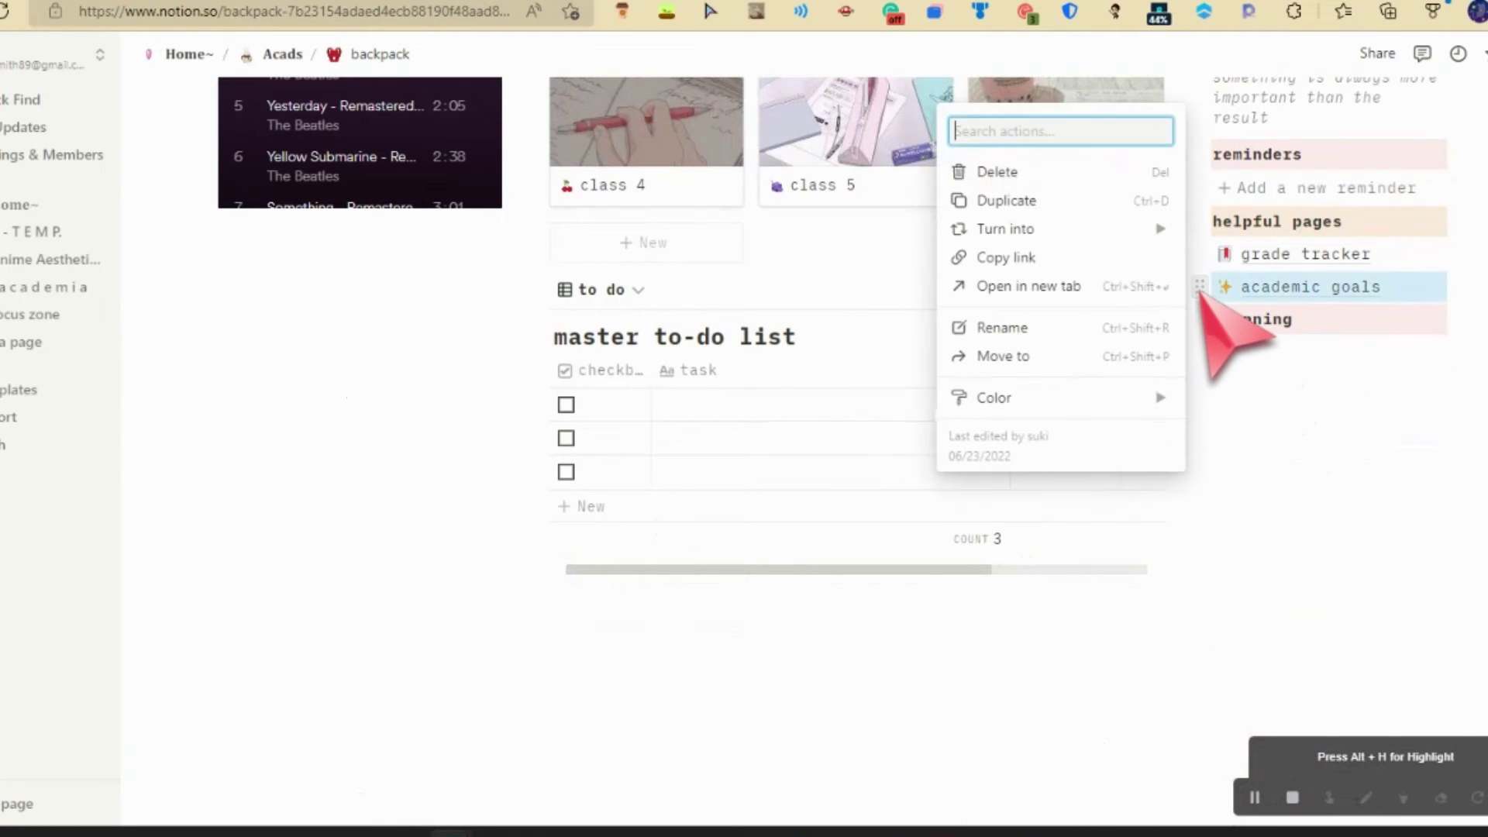
left_click(1023, 172)
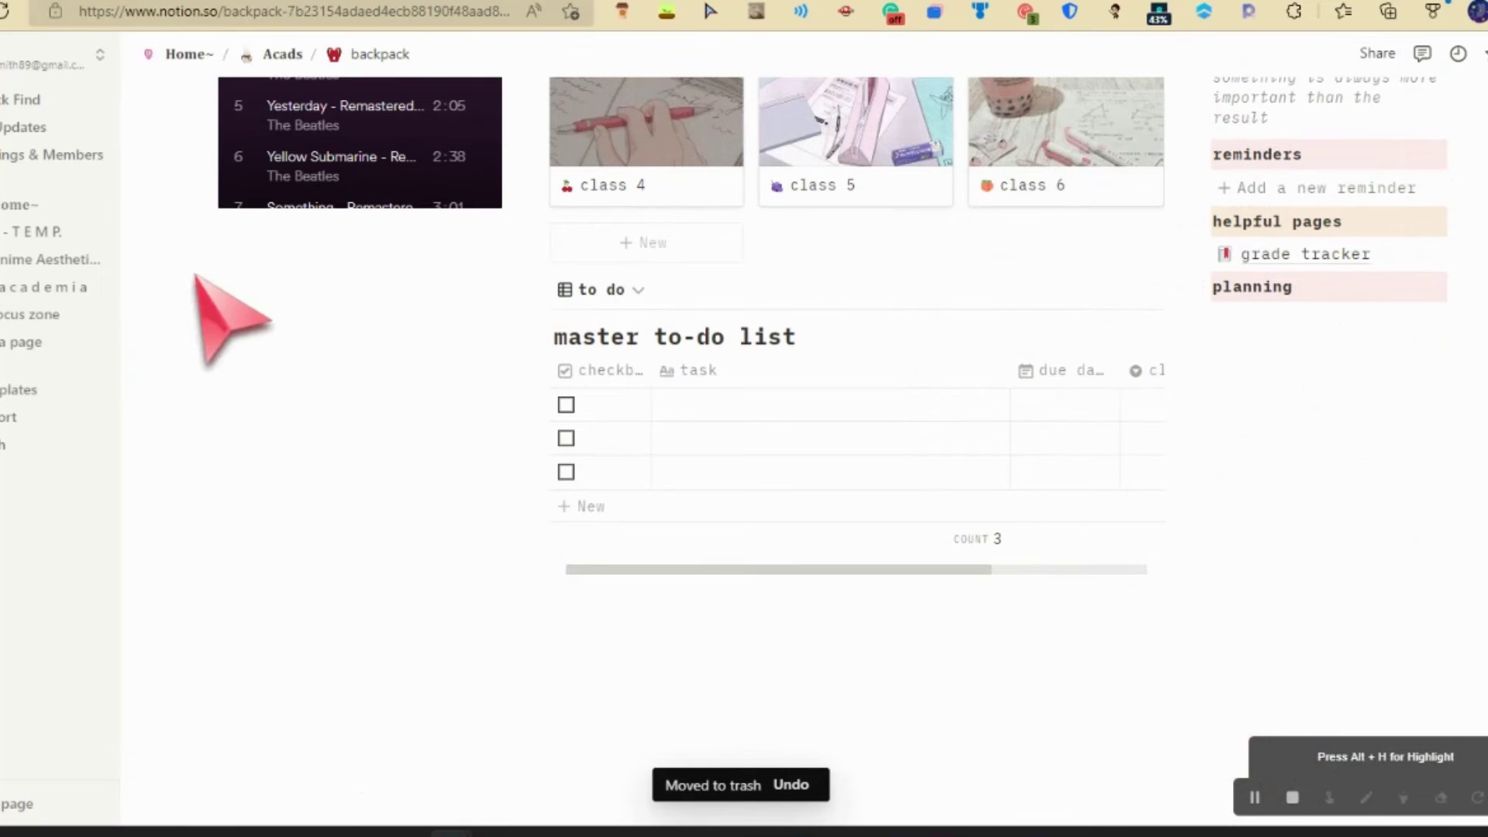
Place an academia link under grade tracker and move focus zone out of academia into Private.
scroll(631, 318, "right", 5)
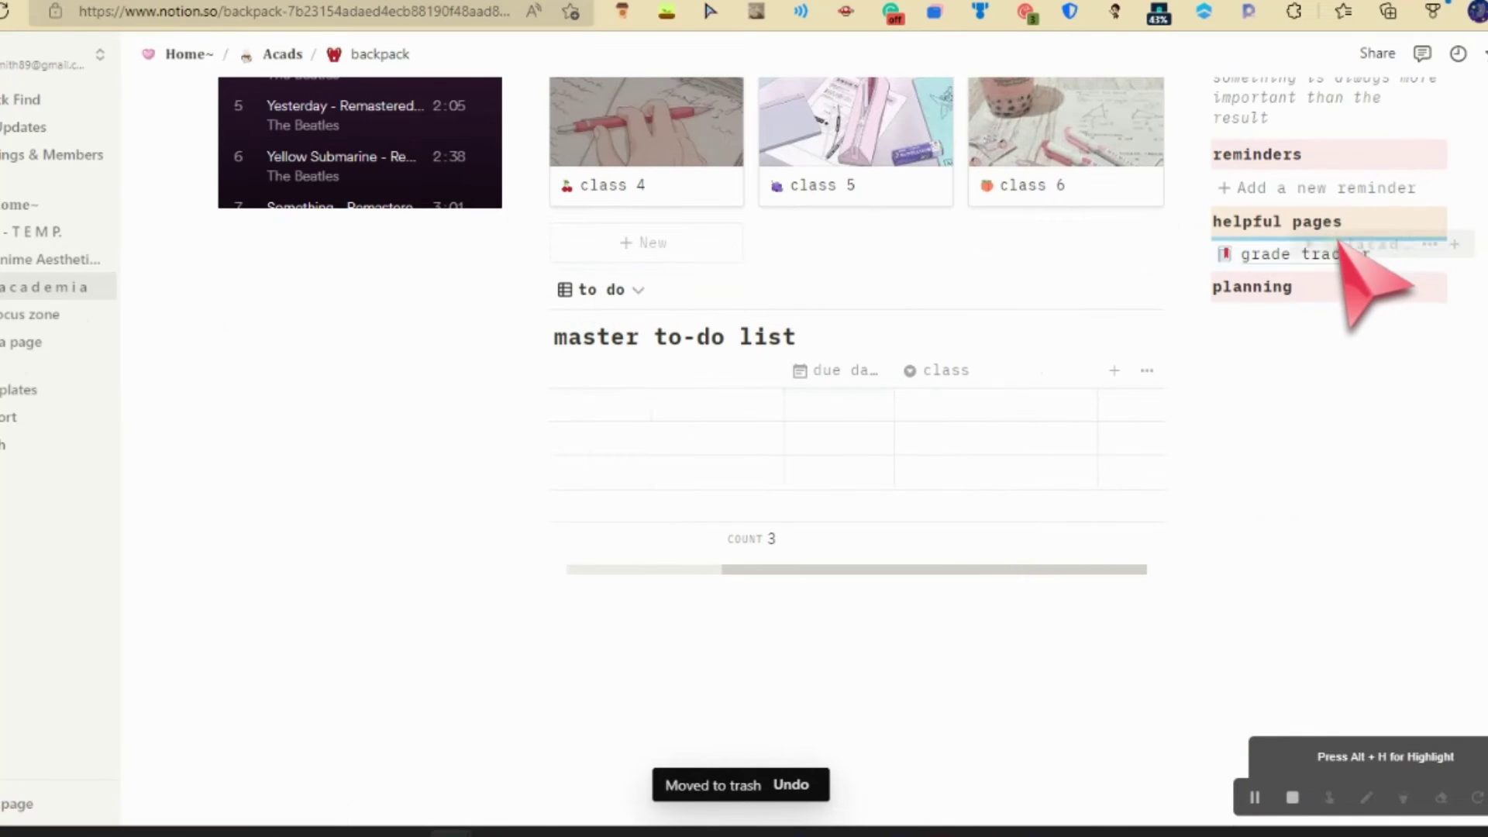
left_click_drag(1338, 237, 1341, 283)
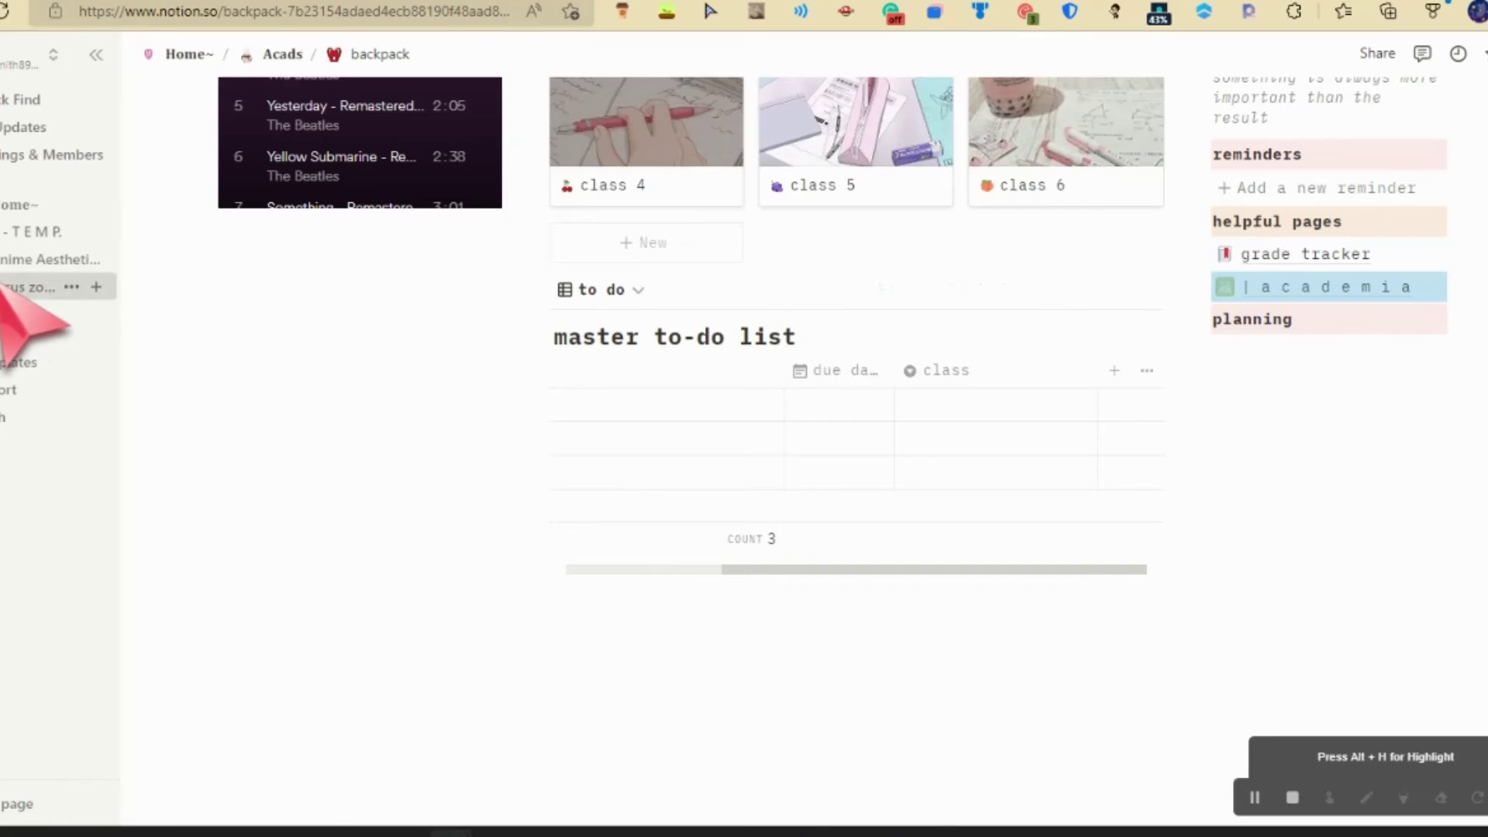
left_click_drag(8, 293, 1374, 300)
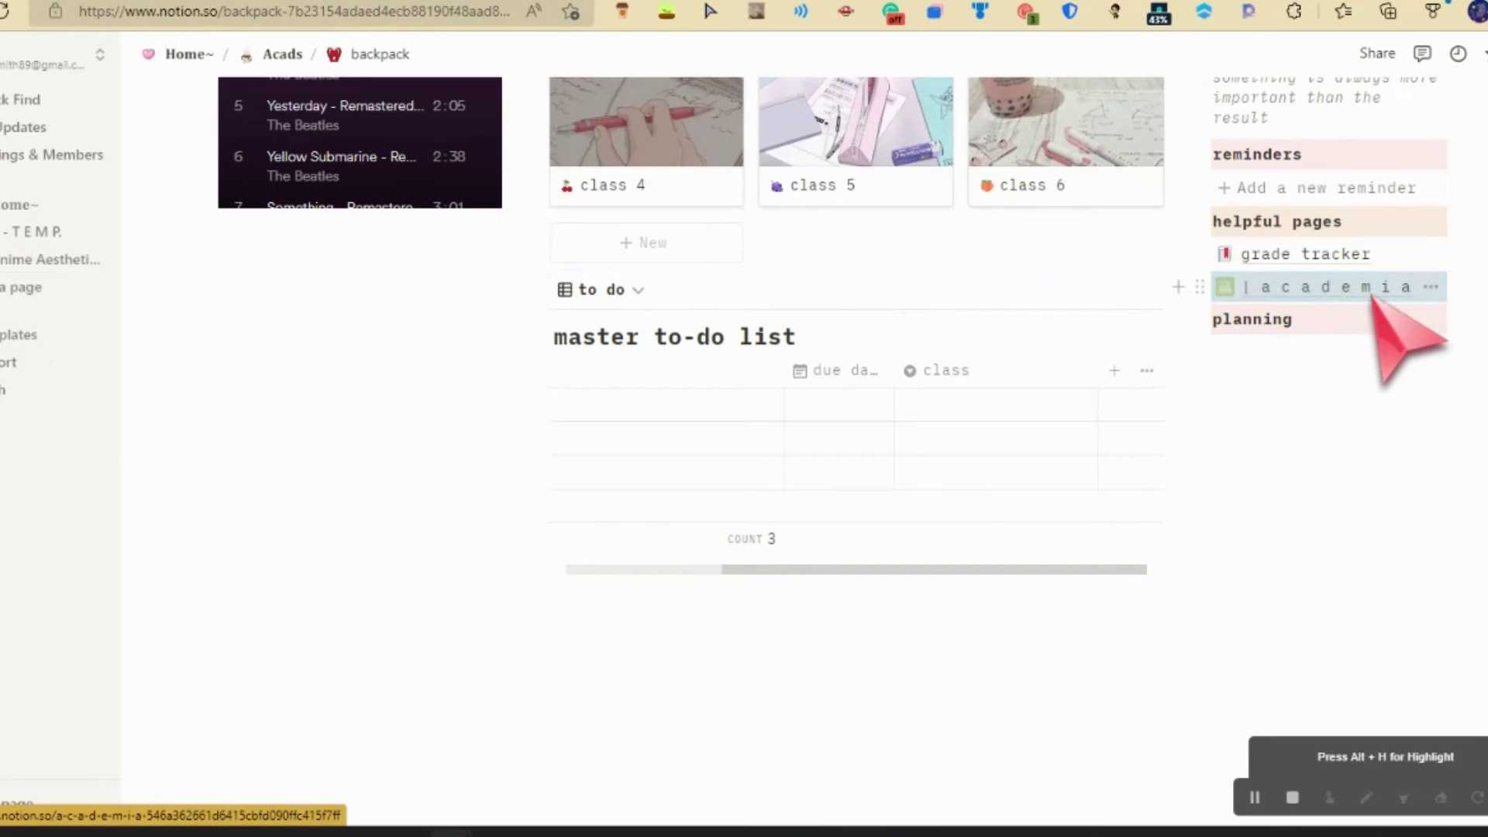
left_click(1296, 287)
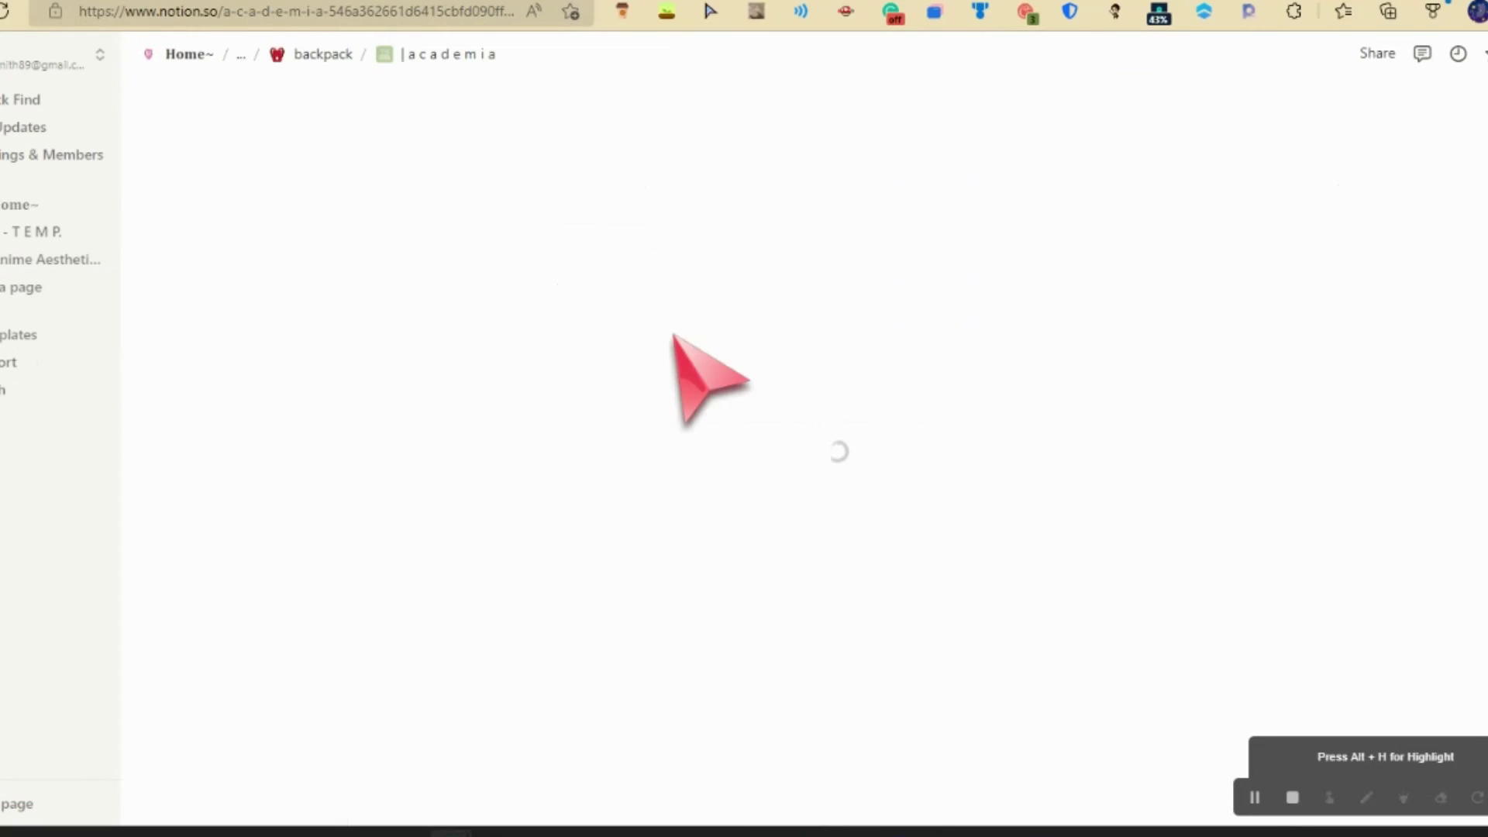
scroll(674, 341, "down", 10)
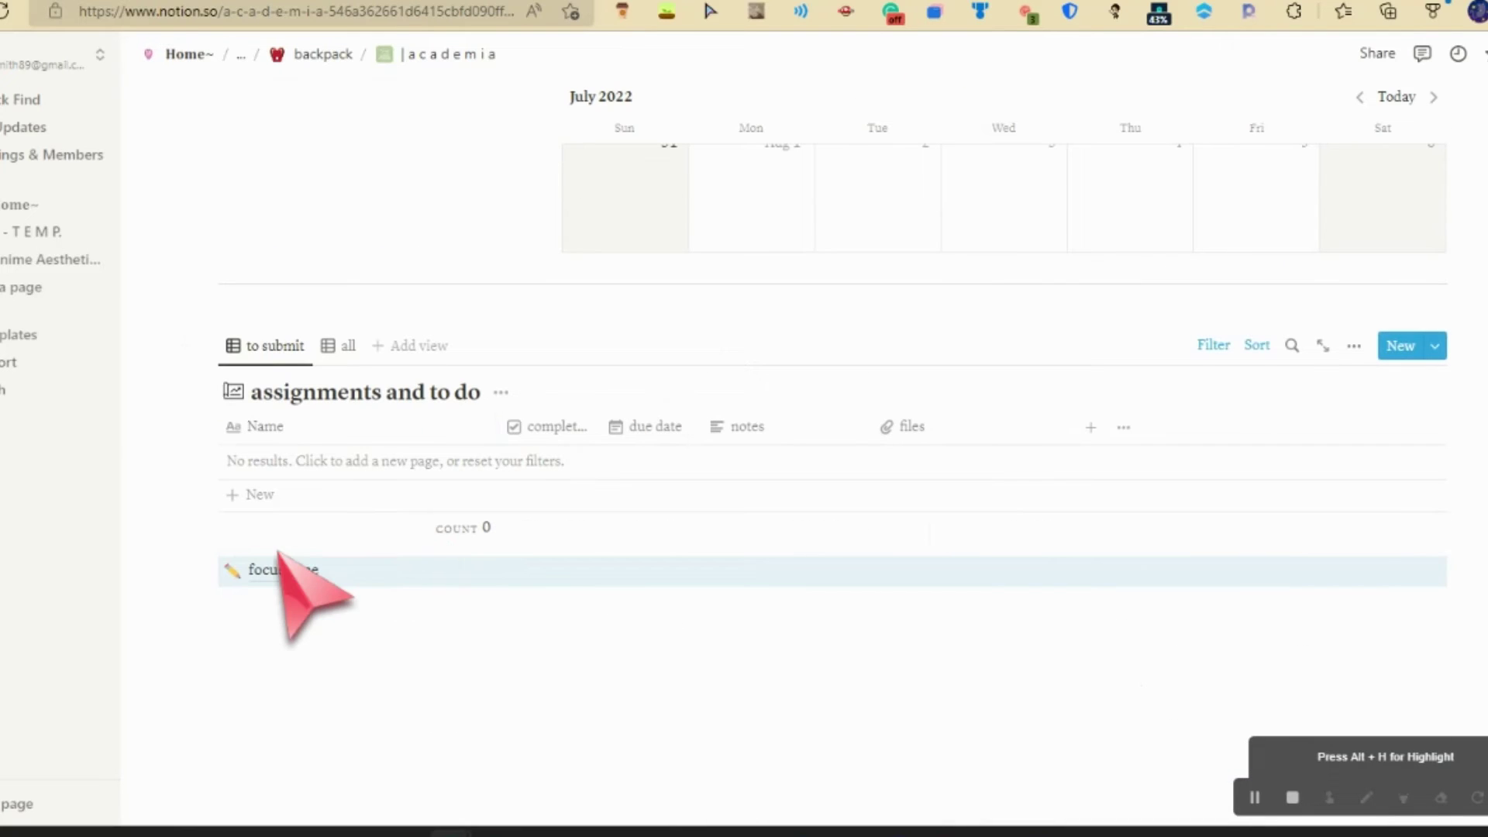
left_click_drag(283, 557, 323, 53)
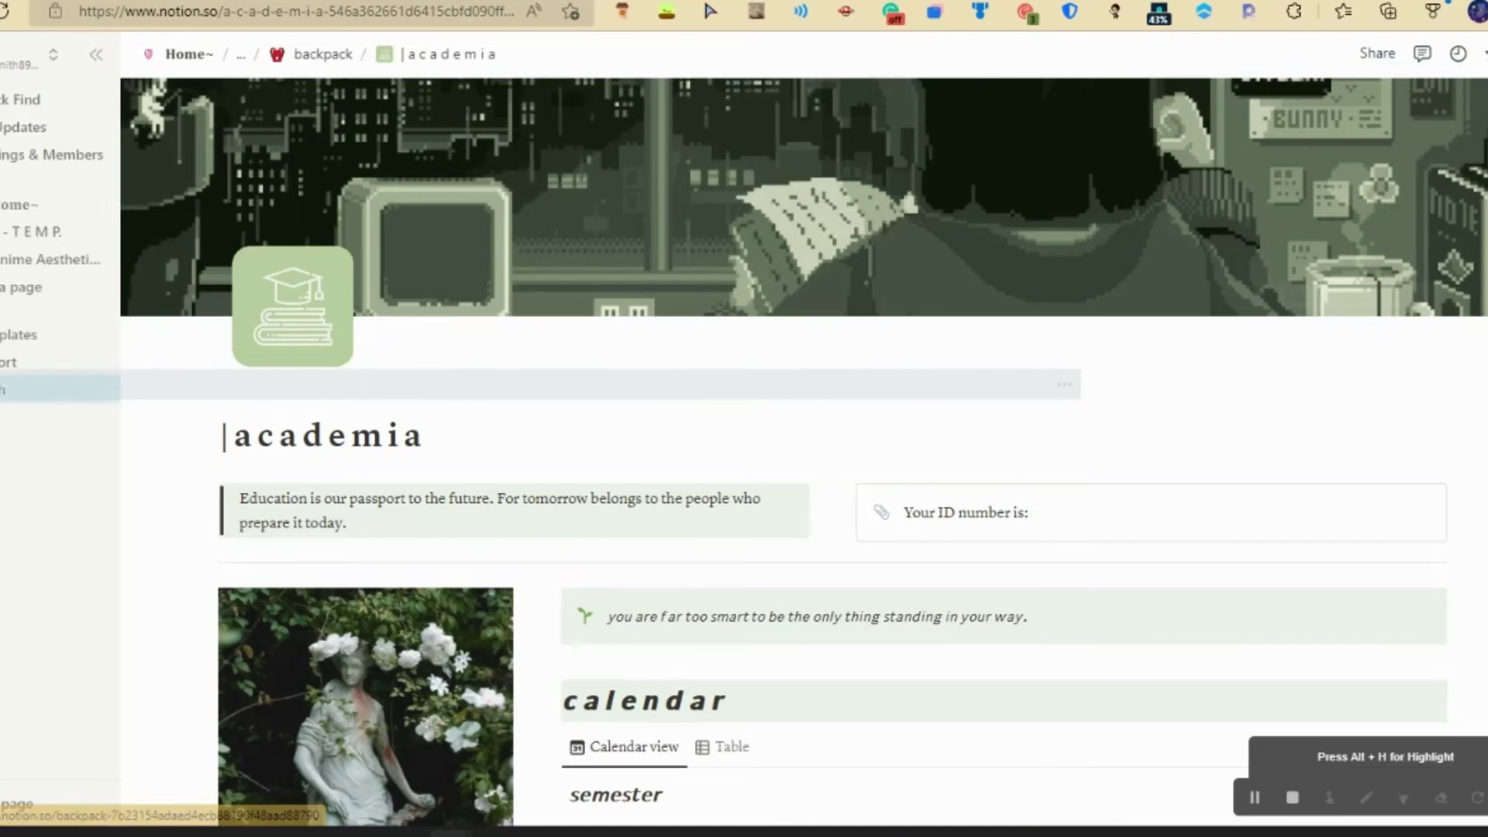
left_click_drag(47, 387, 49, 305)
right_click(29, 281)
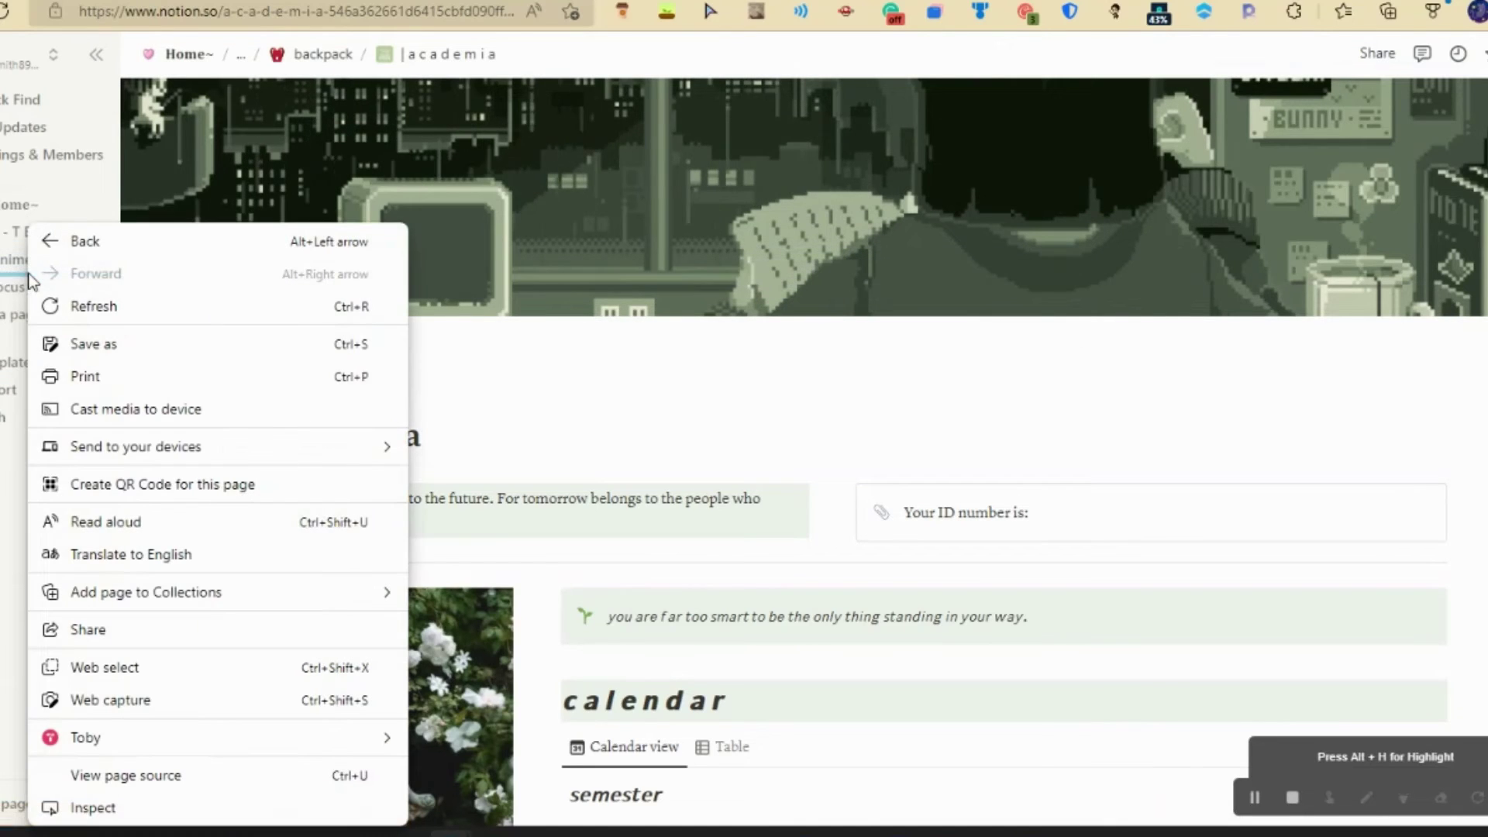
Back on backpack, add a focus zone link beneath academia in helpful pages.
left_click(345, 59)
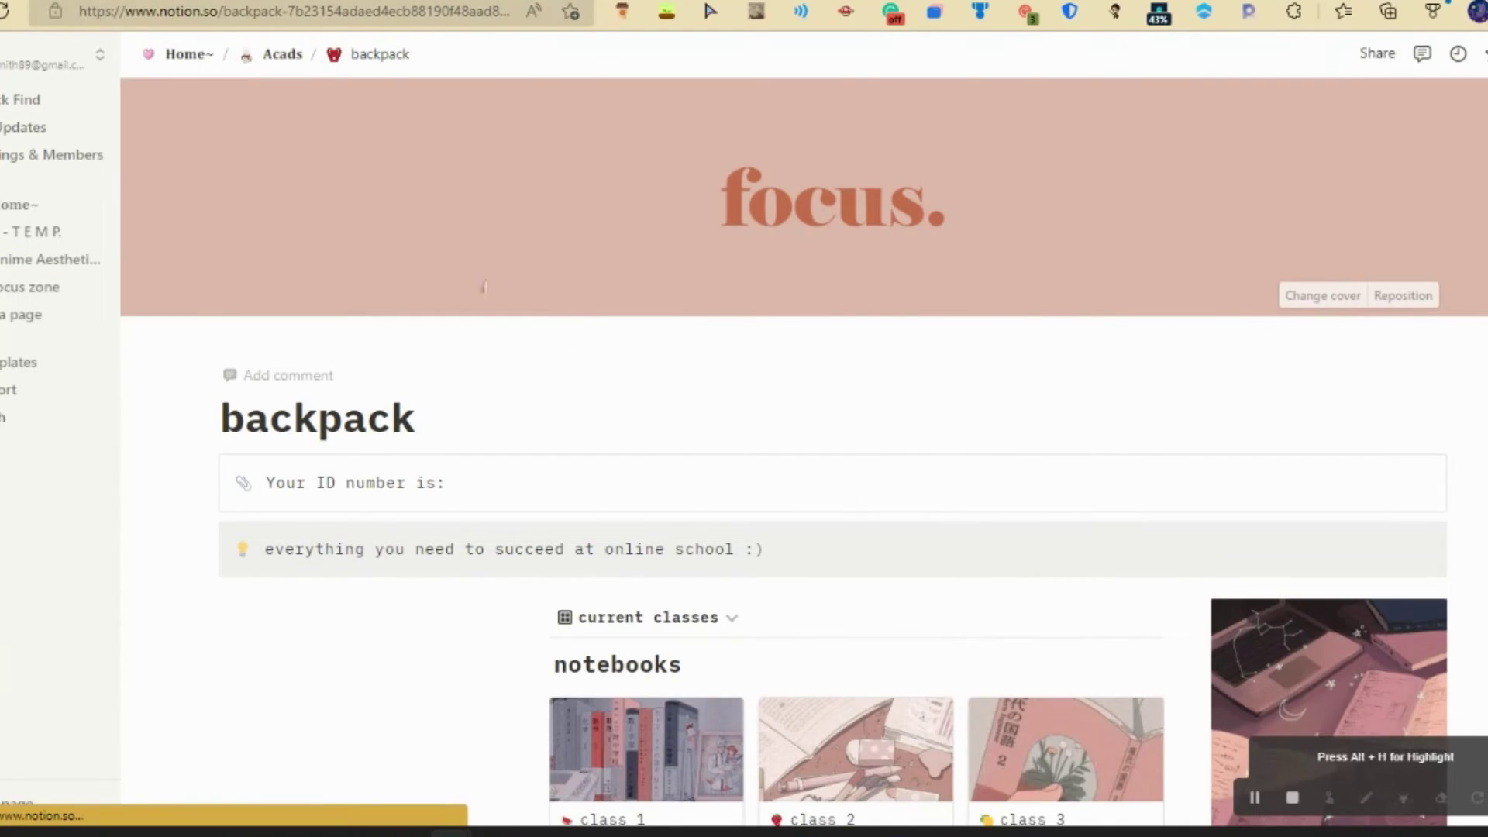
scroll(482, 287, "down", 10)
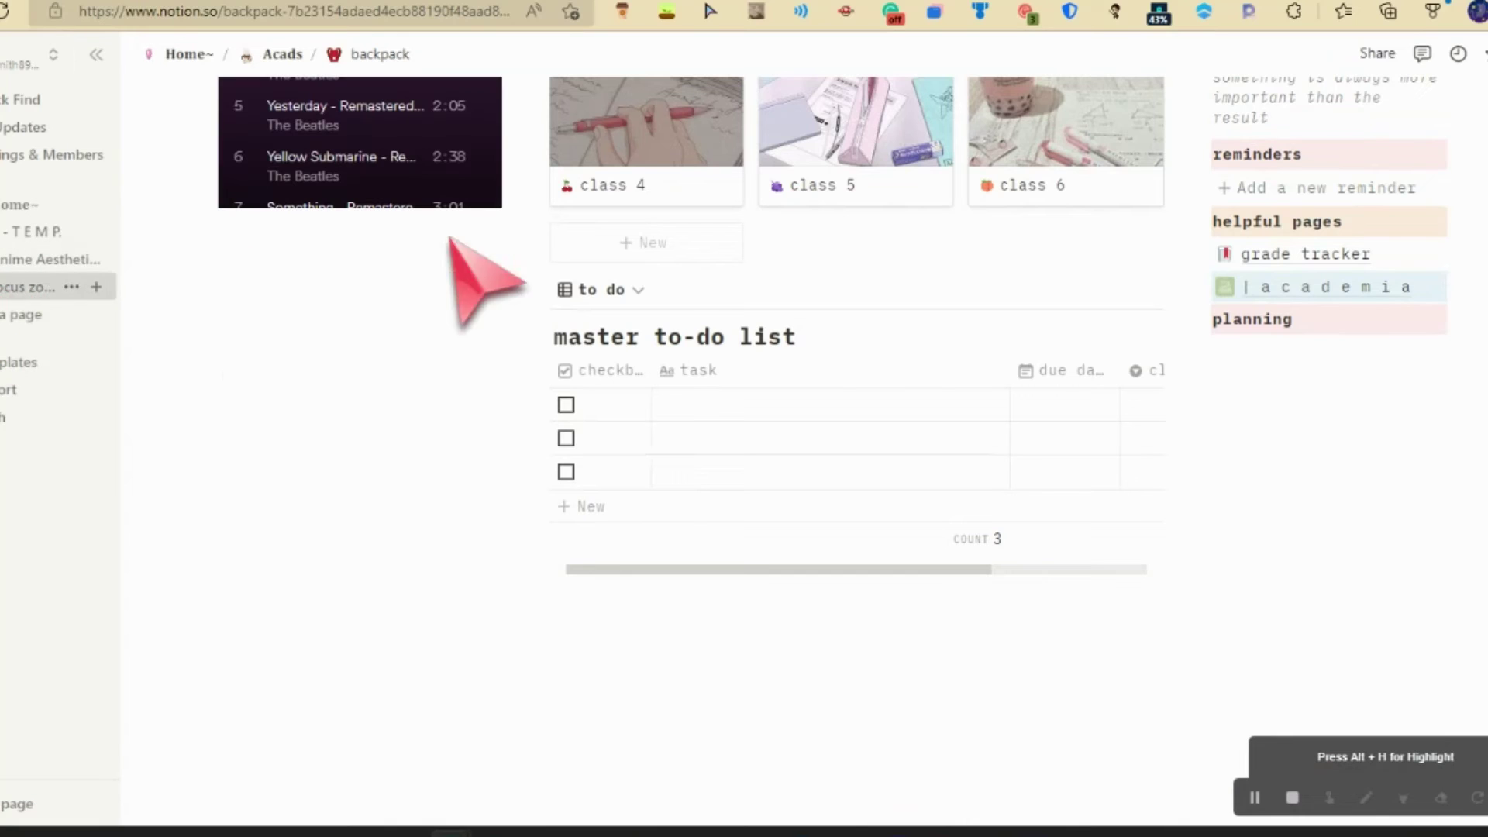
left_click_drag(449, 238, 1249, 326)
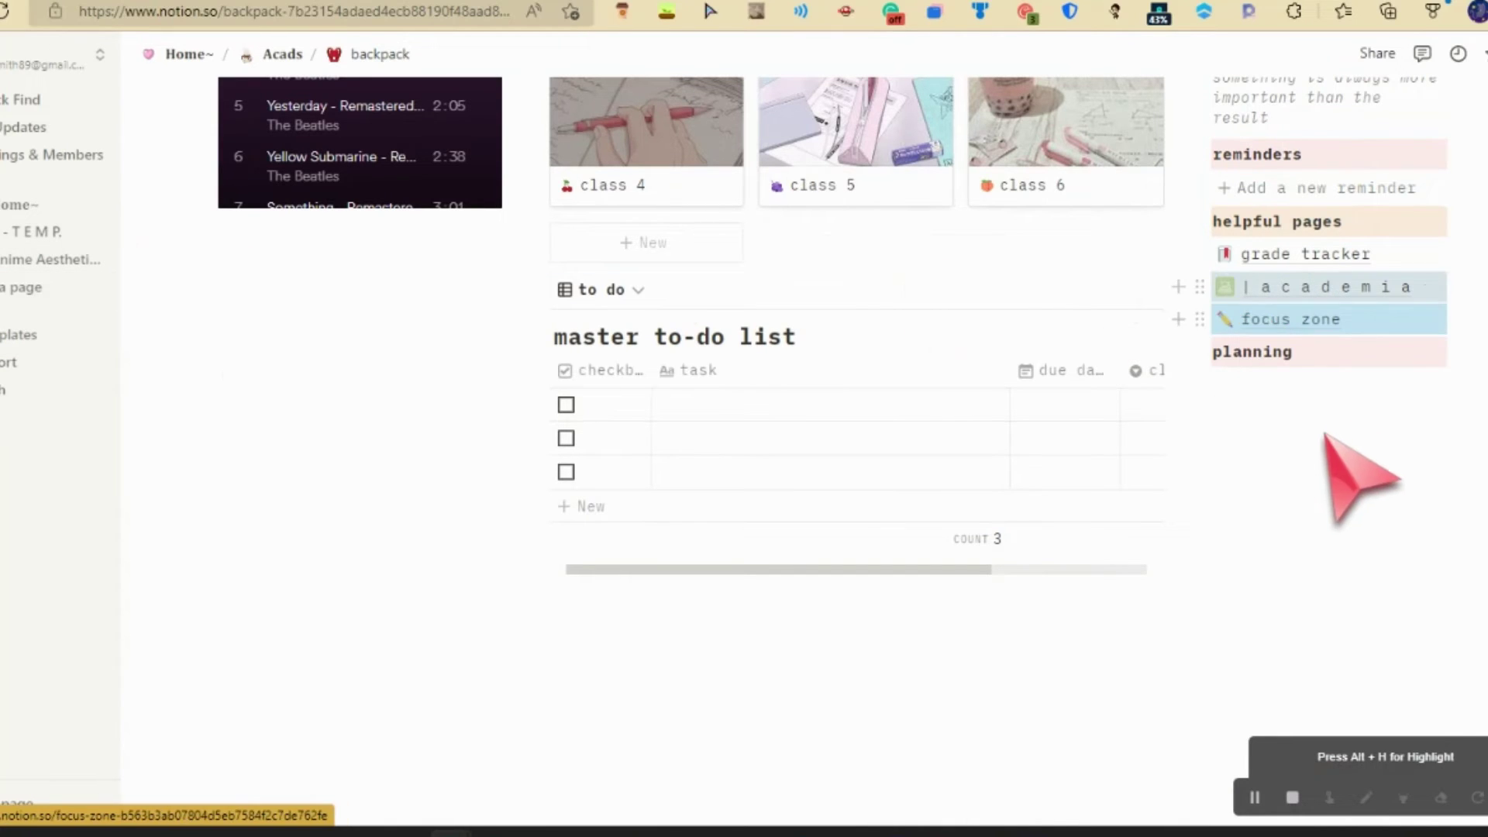
left_click(1335, 457)
scroll(1163, 387, "up", 10)
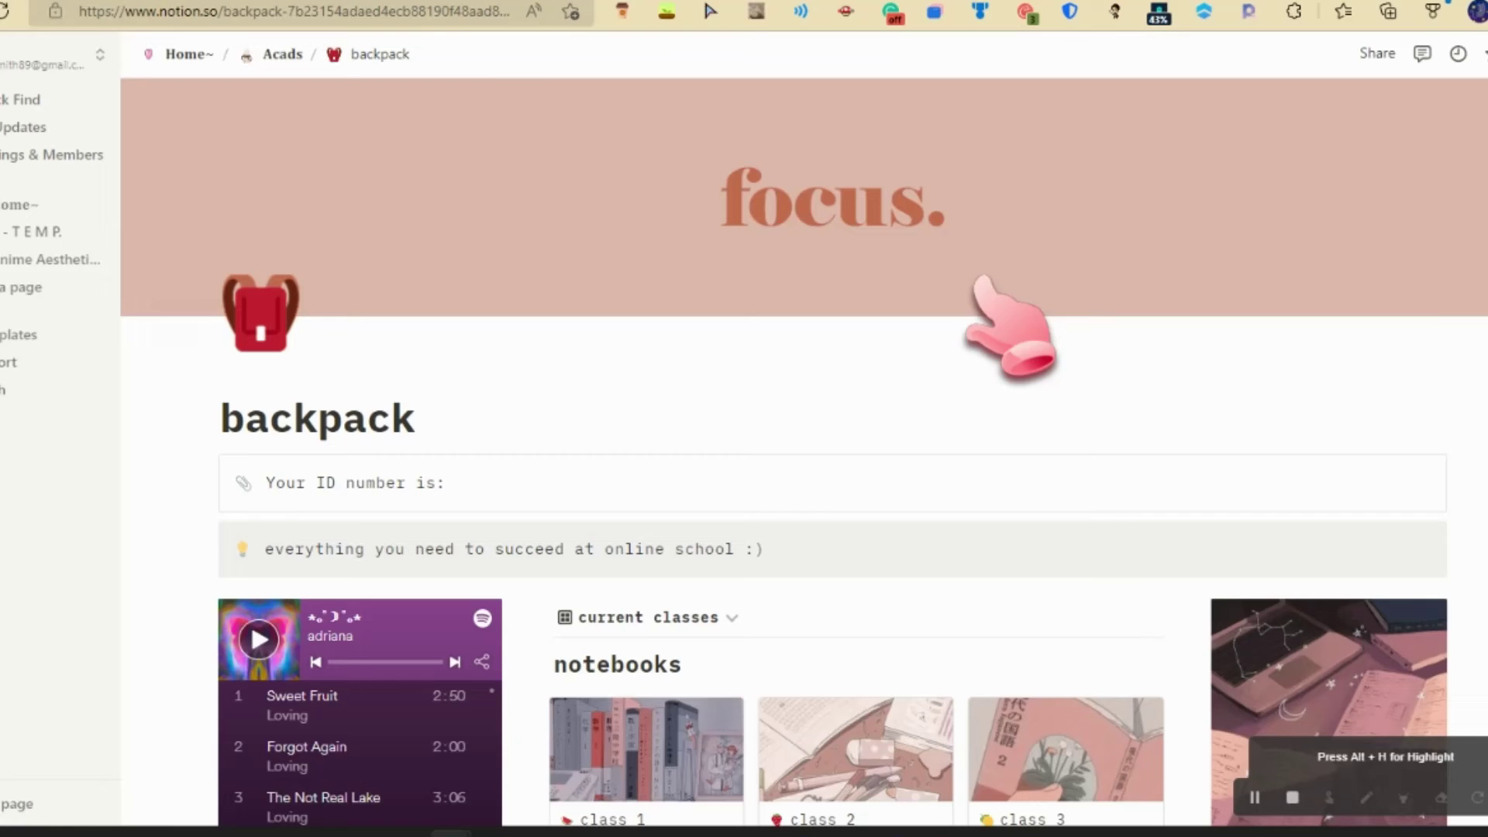
Go up to the Acads page and preview the academic goals page before returning.
left_click(260, 60)
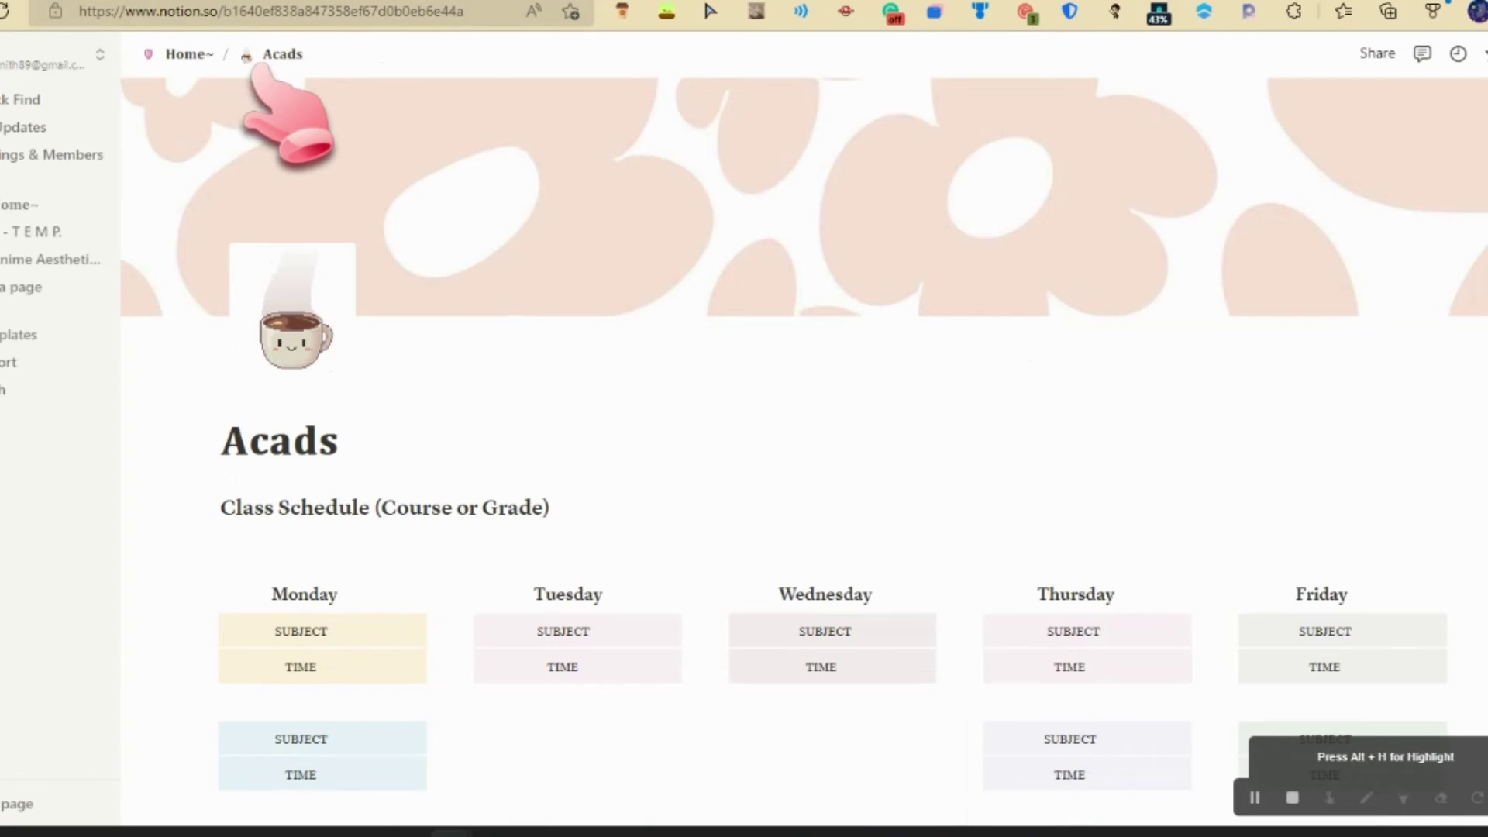
scroll(473, 279, "down", 8)
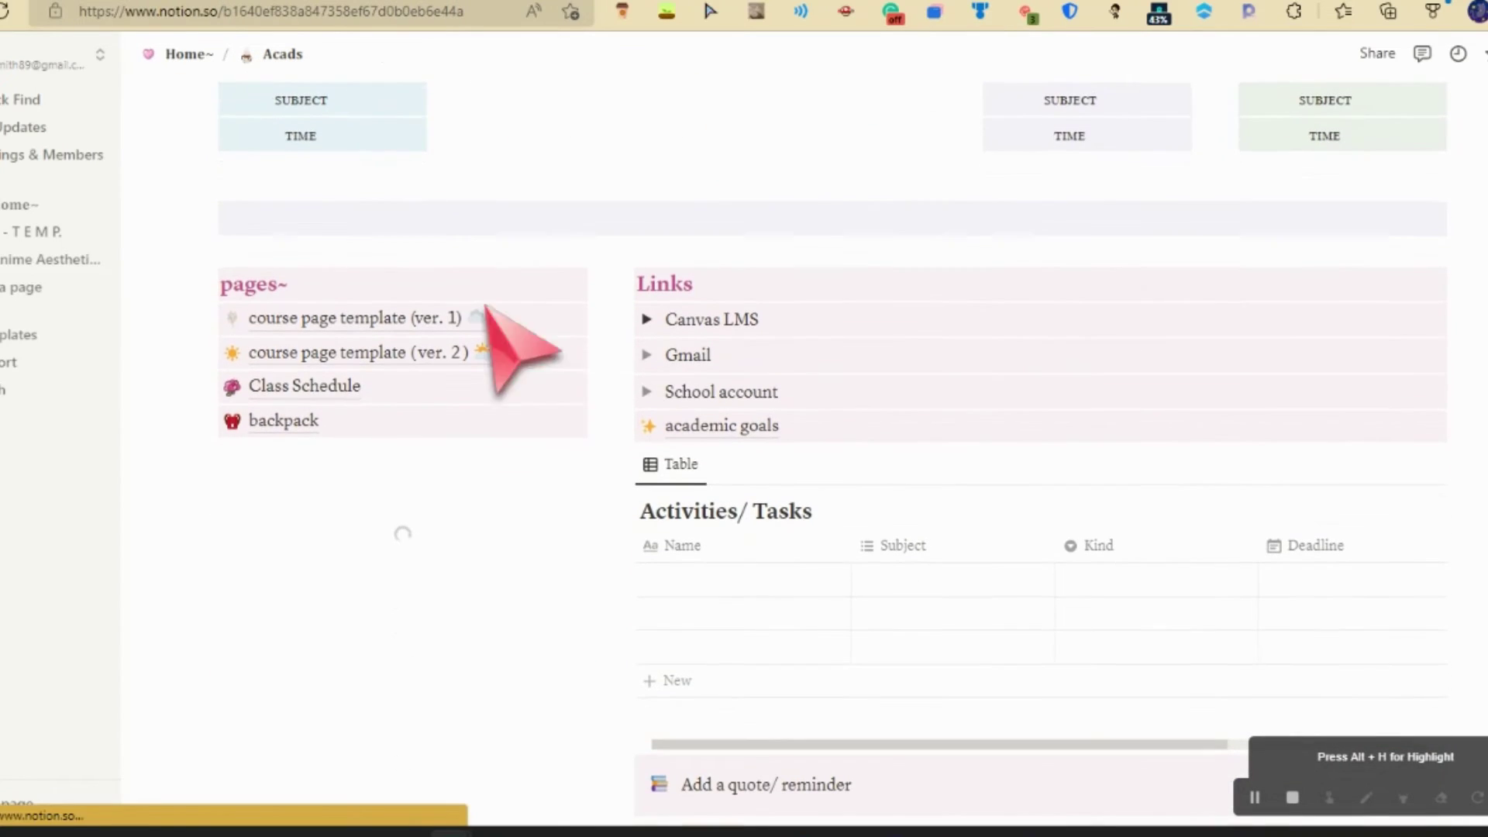
left_click(717, 426)
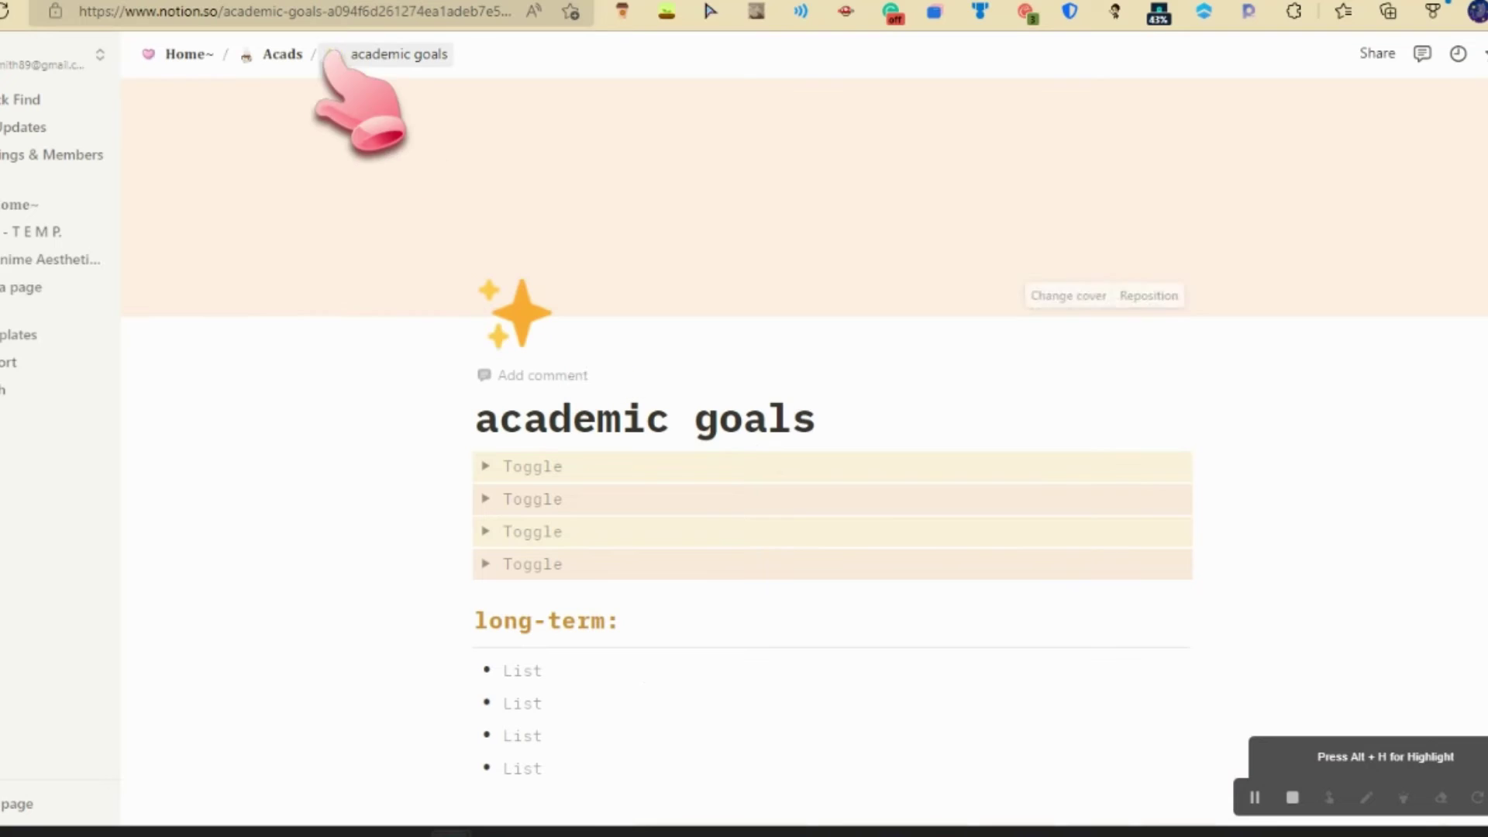
scroll(457, 450, "down", 2)
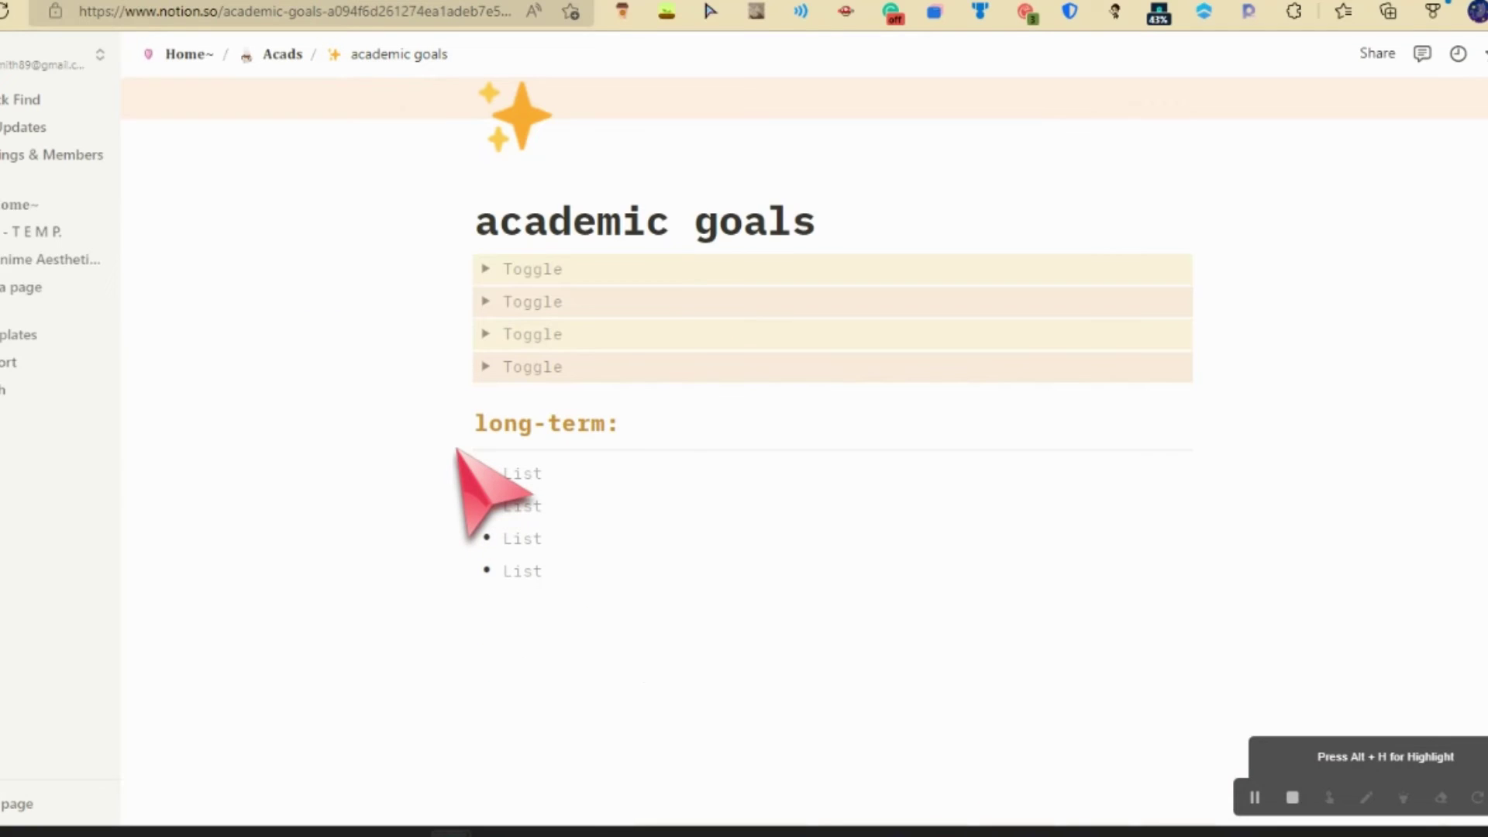
scroll(667, 437, "up", 3)
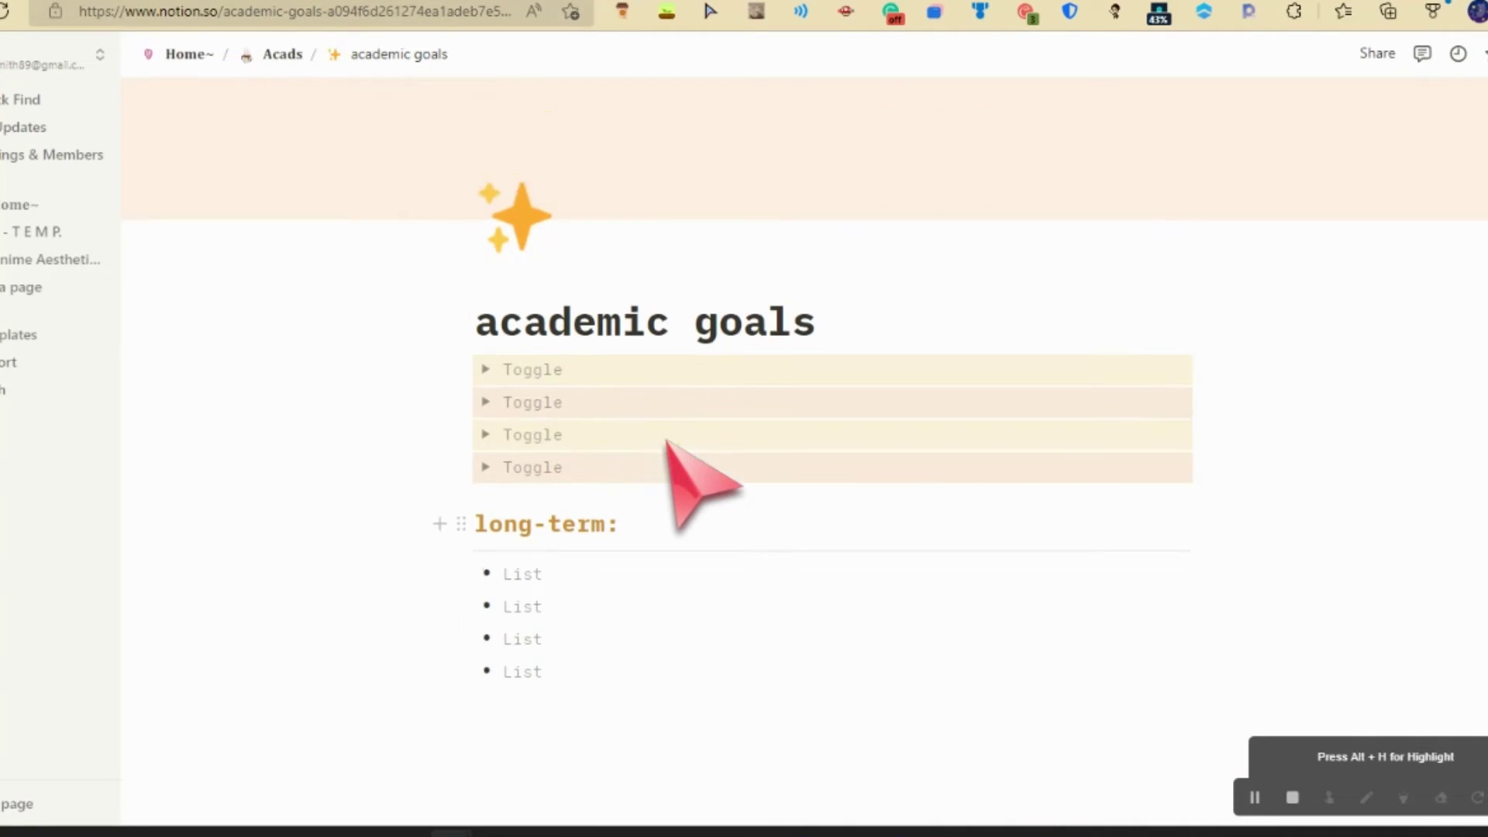
left_click(284, 56)
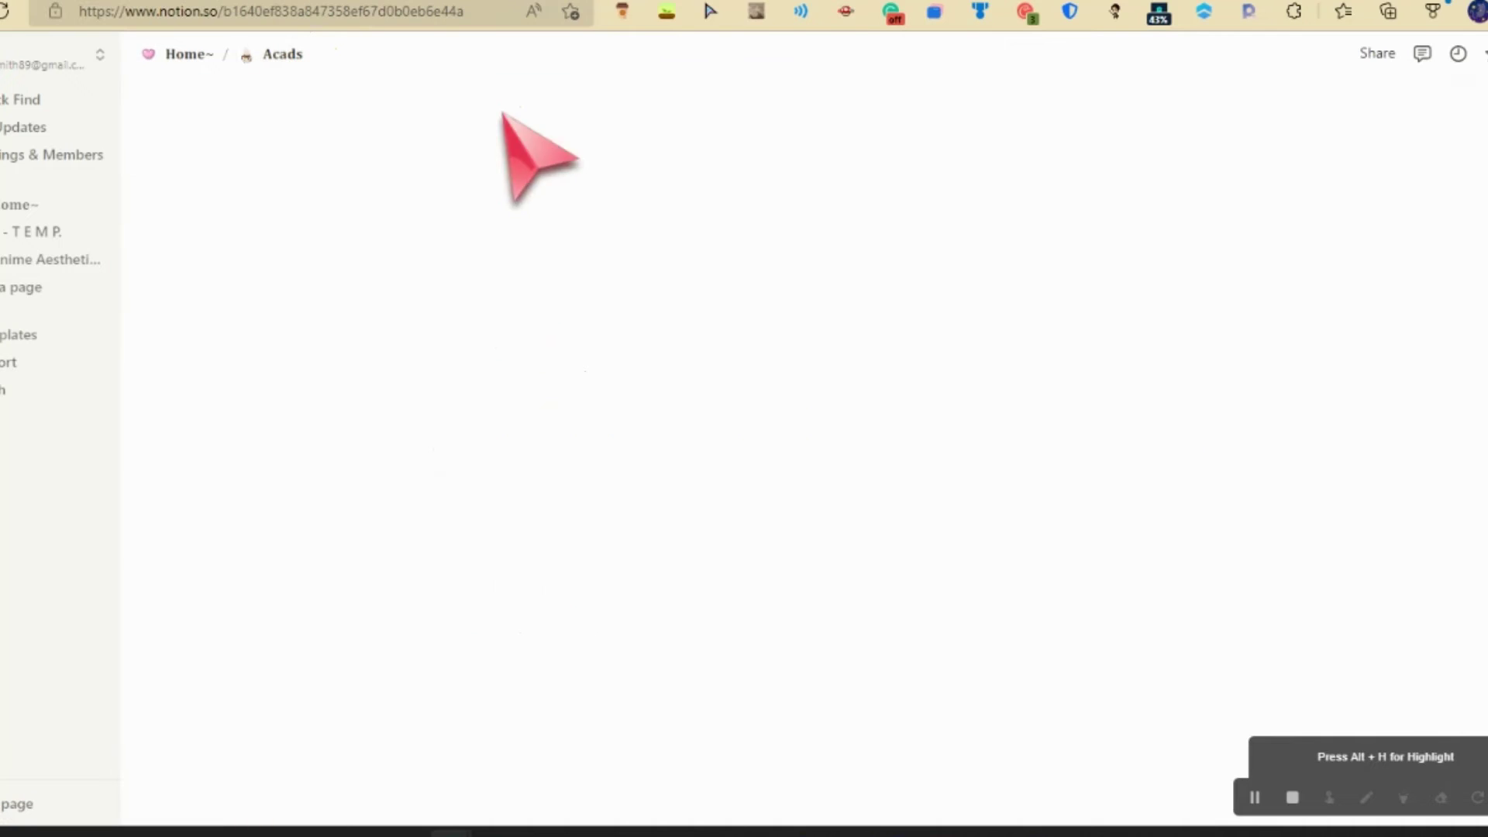
Delete the academic goals link, leaving Canvas LMS, Gmail and School account under Links.
scroll(682, 543, "down", 8)
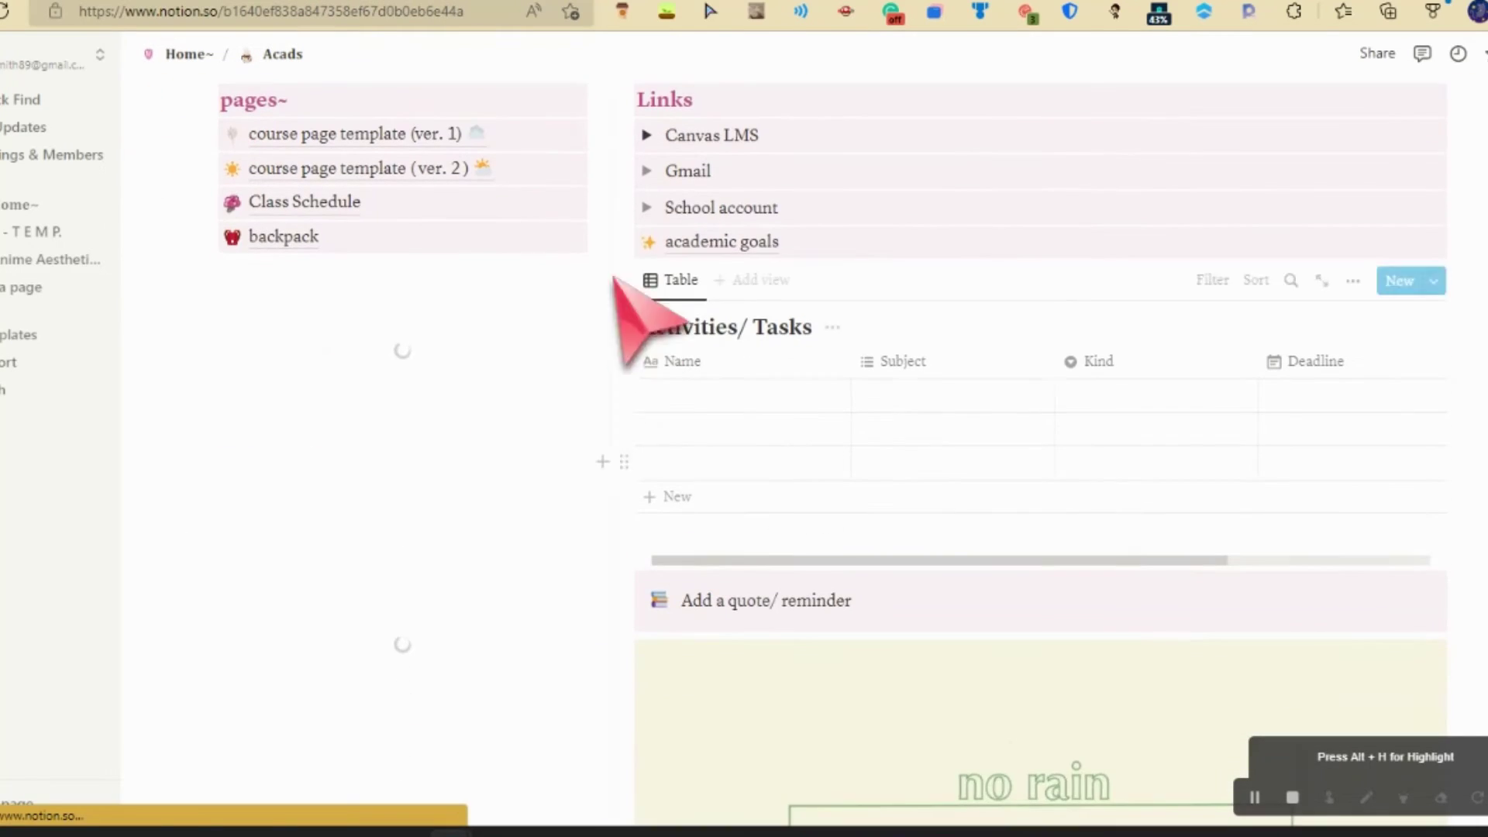
left_click(623, 242)
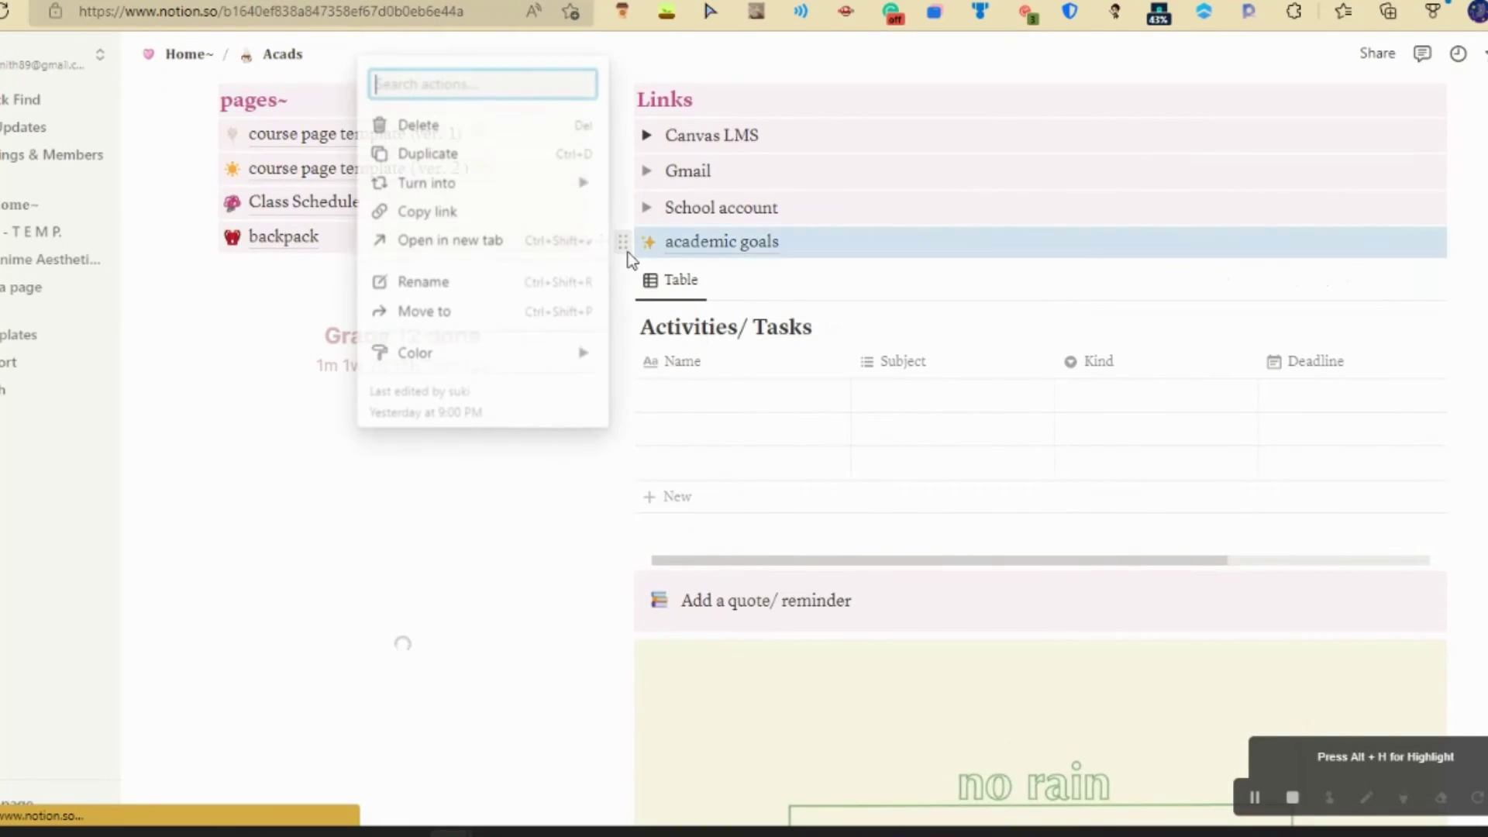
left_click(475, 124)
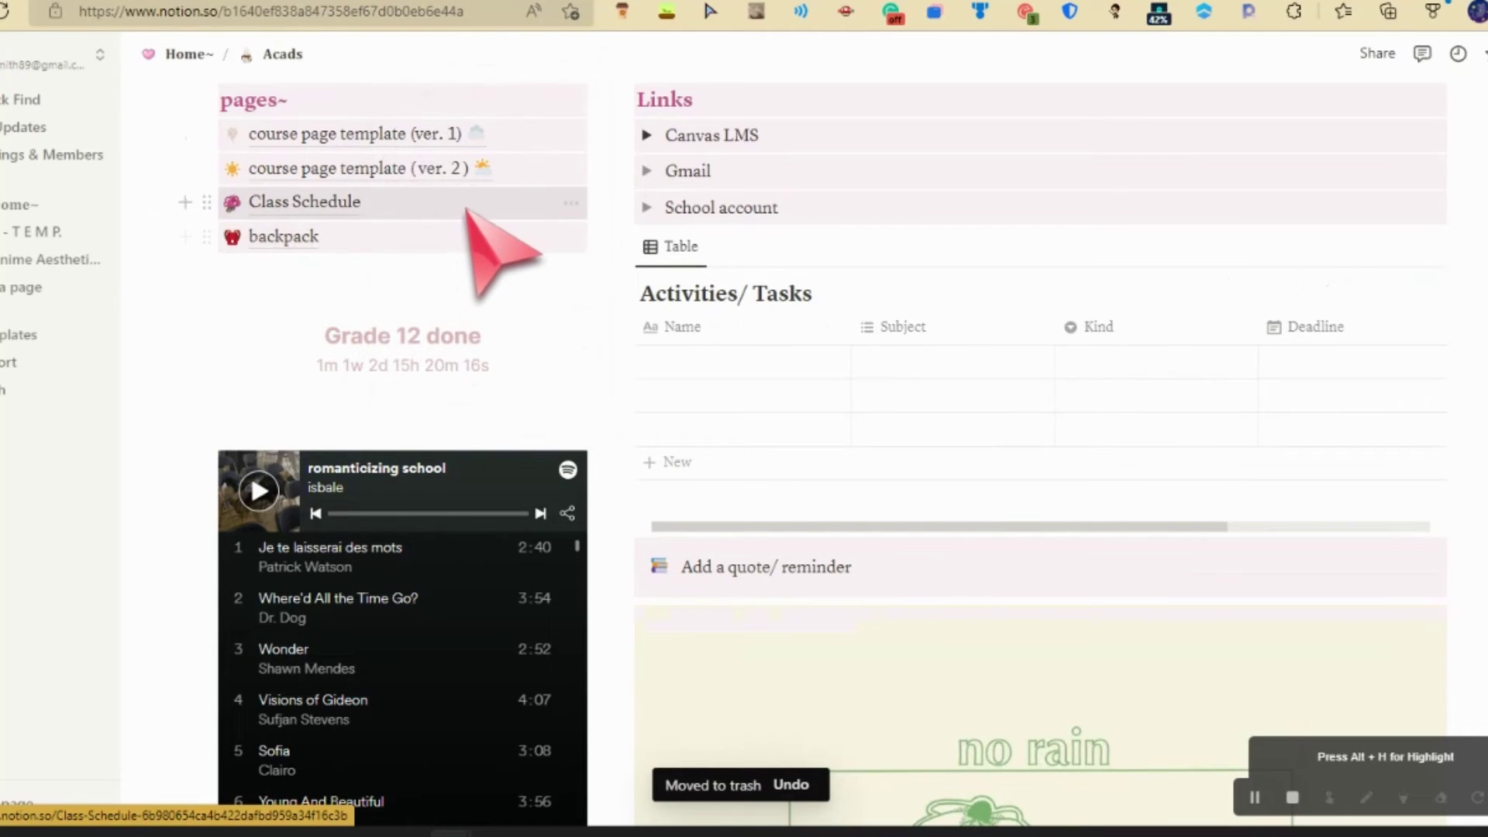
scroll(574, 336, "down", 10)
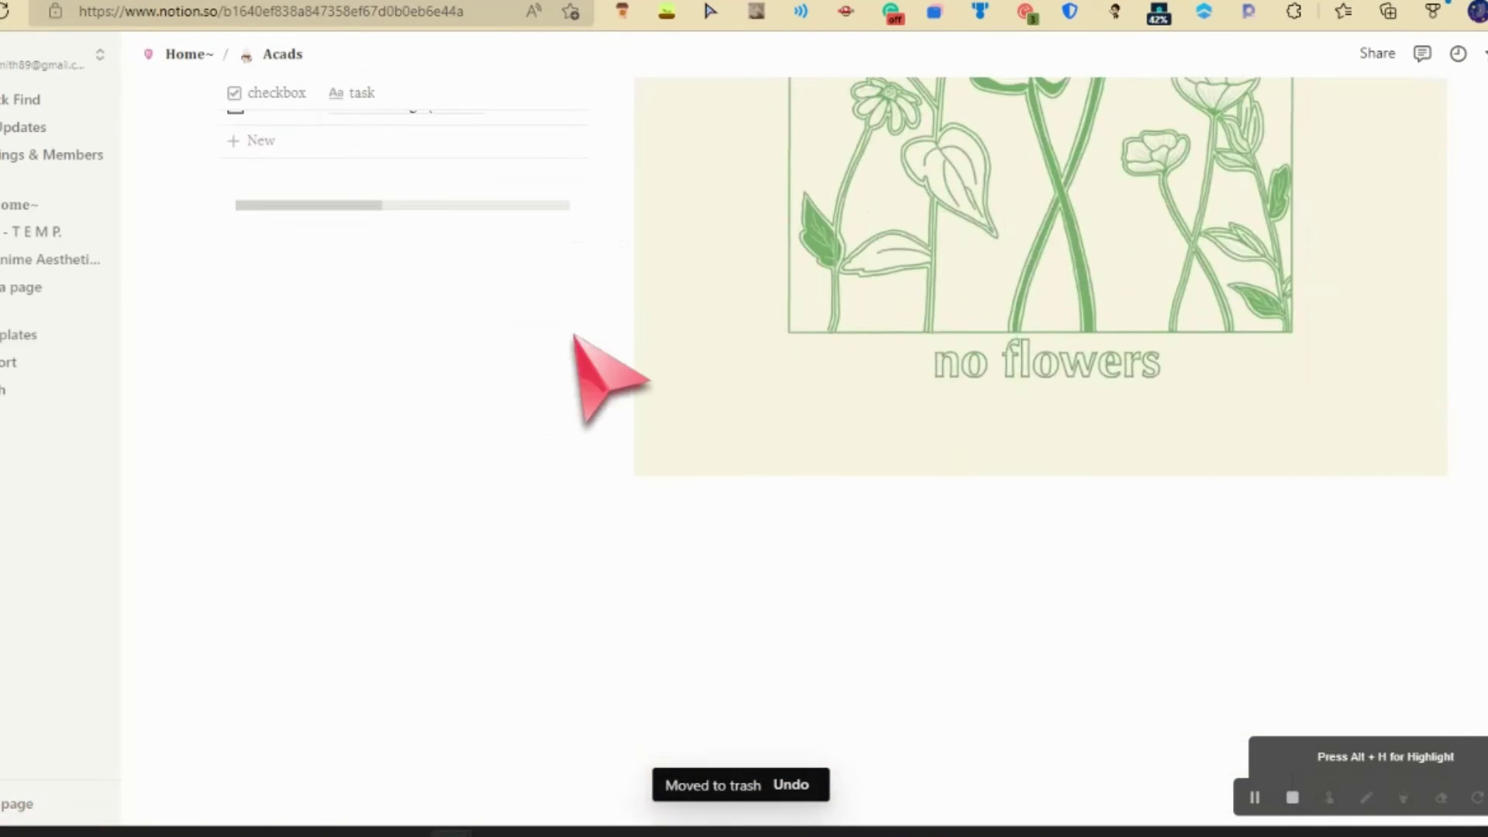
scroll(605, 331, "up", 10)
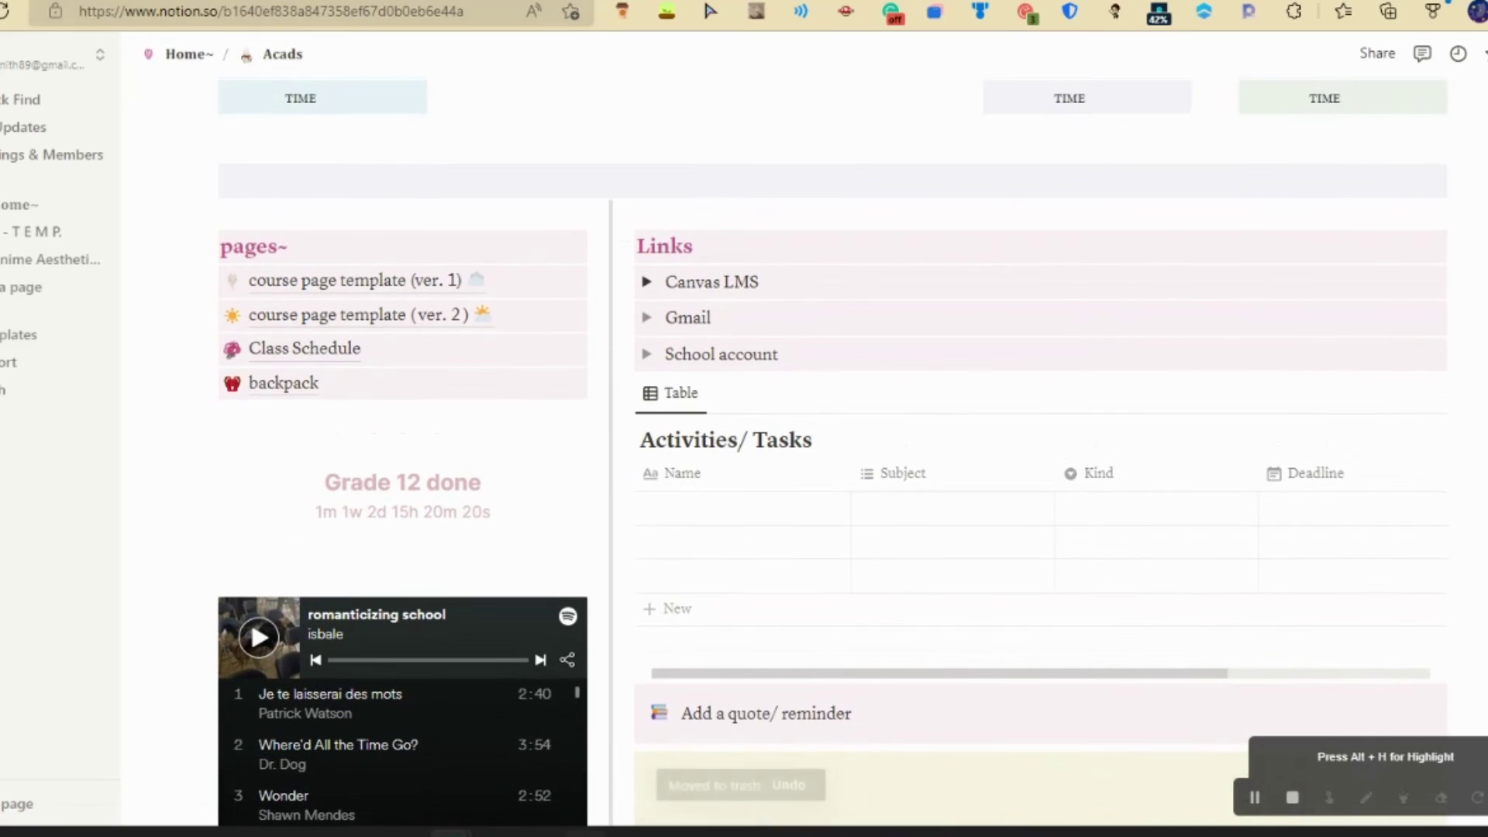
From Home, open the Youtube page and browse its Video Ideas, Collaborations and Goals sections.
left_click(188, 56)
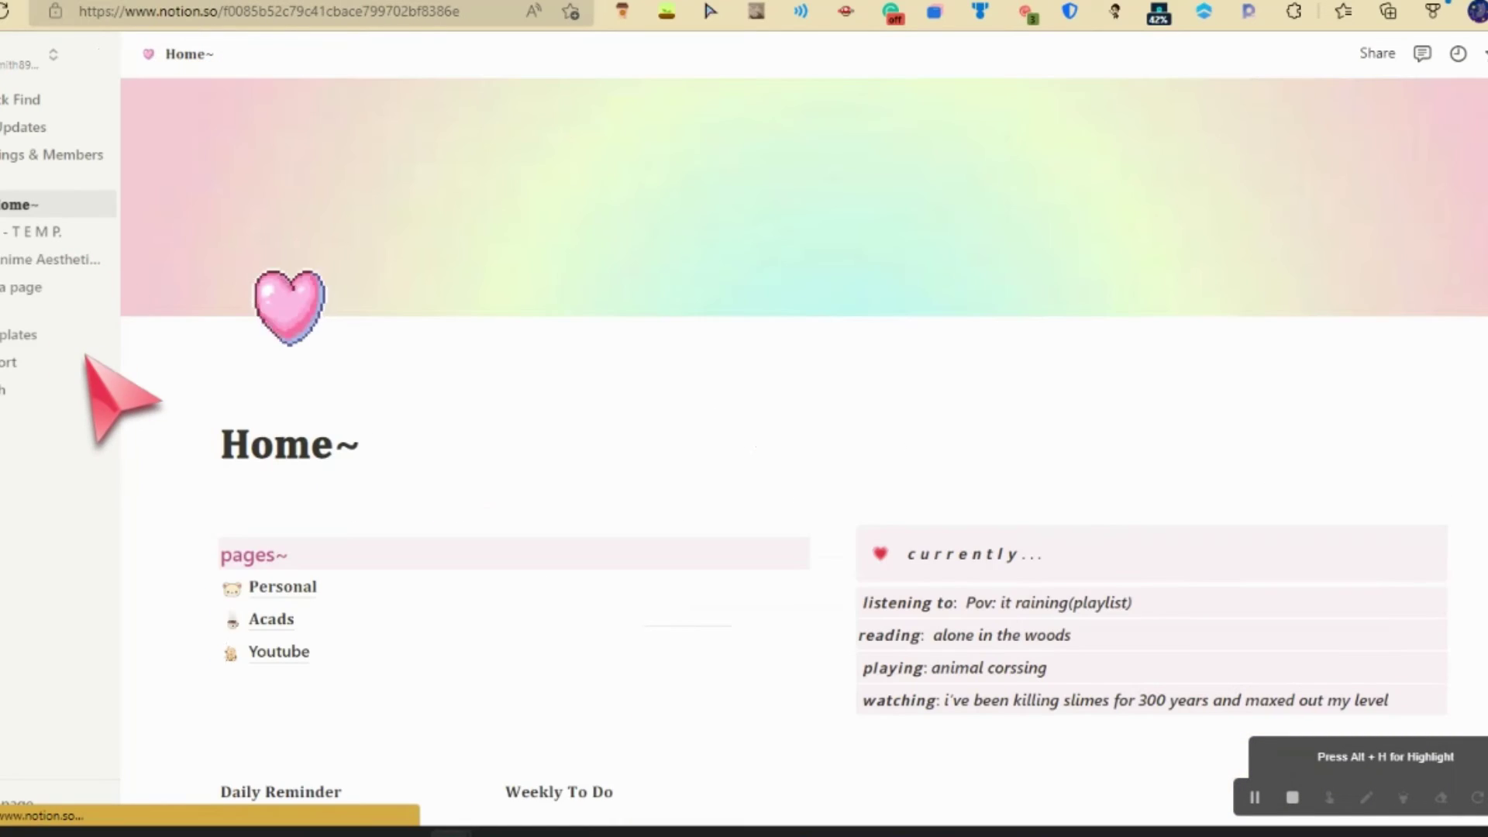
scroll(271, 388, "down", 10)
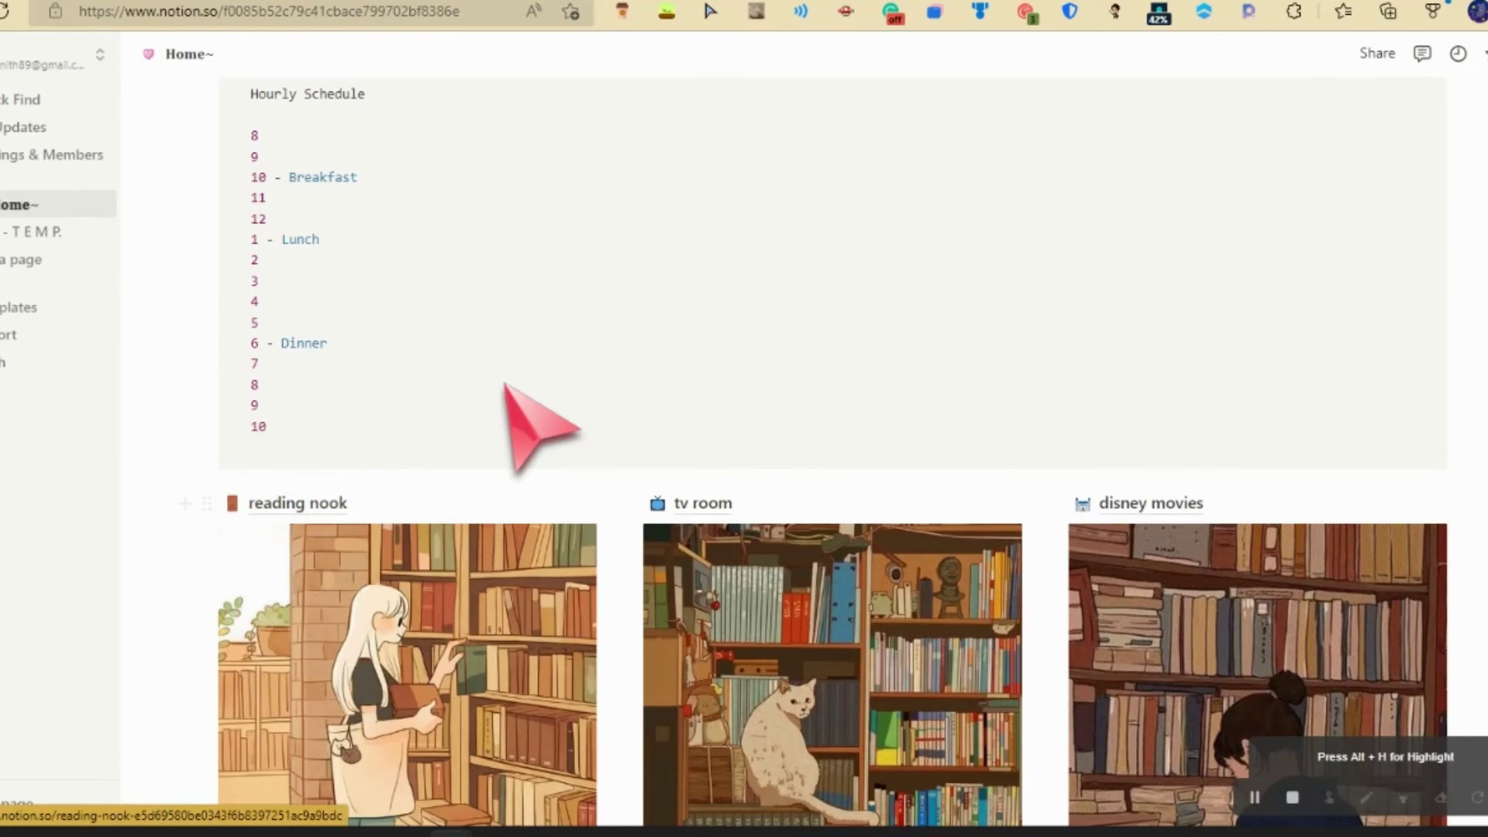
scroll(515, 407, "up", 10)
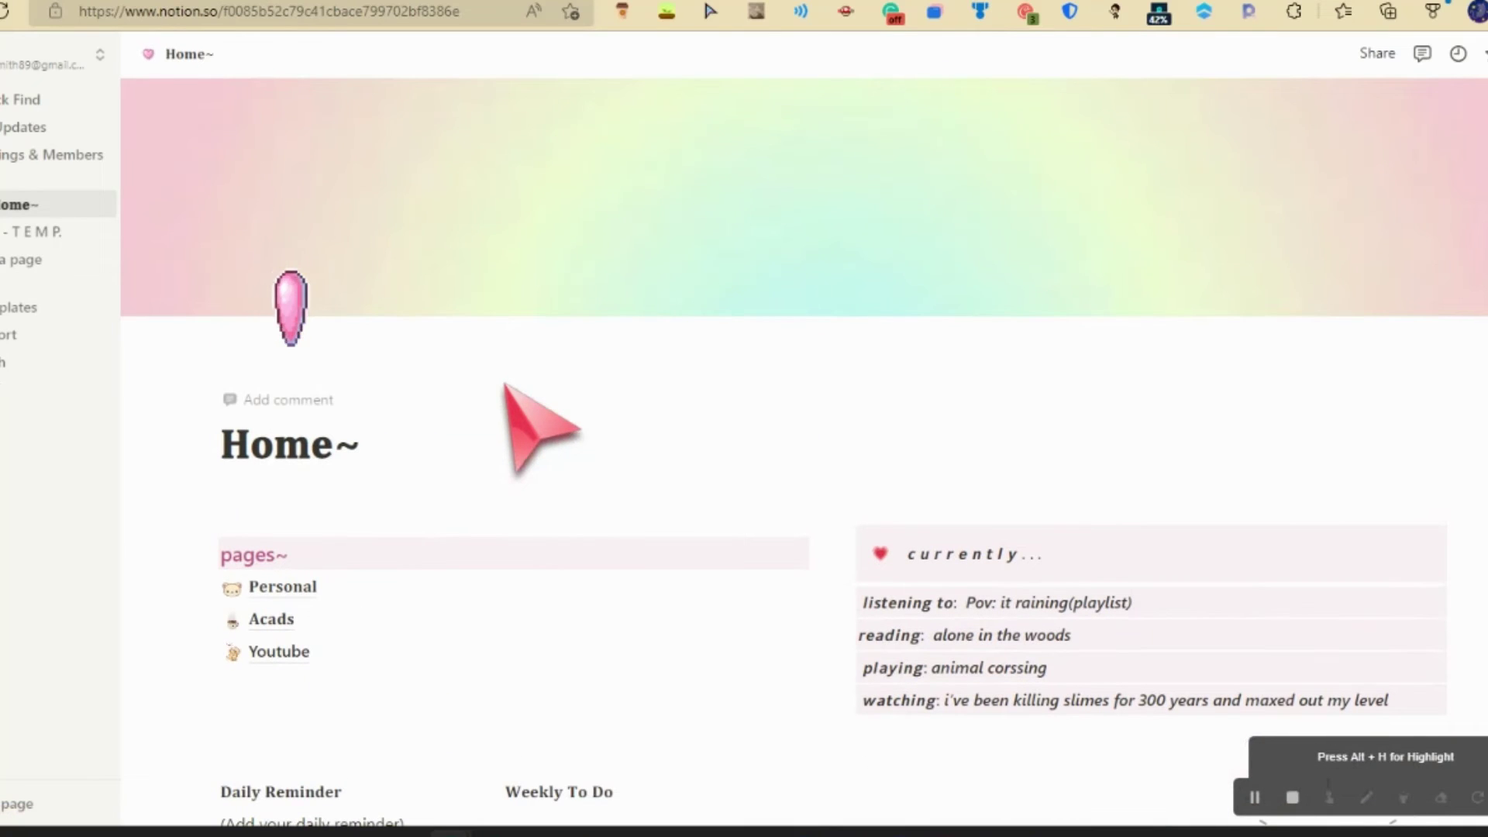
left_click(302, 654)
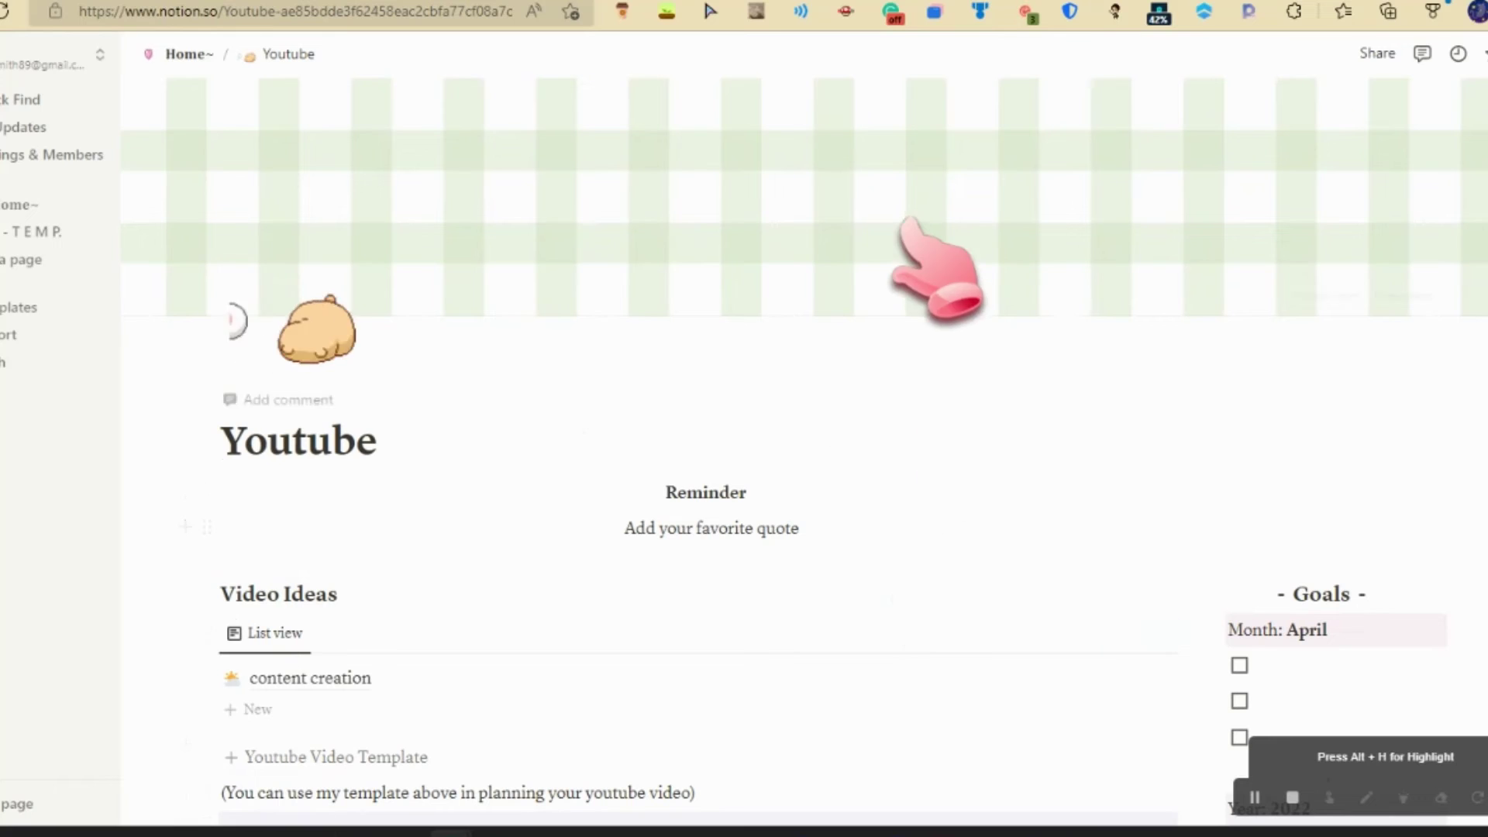
scroll(700, 323, "down", 5)
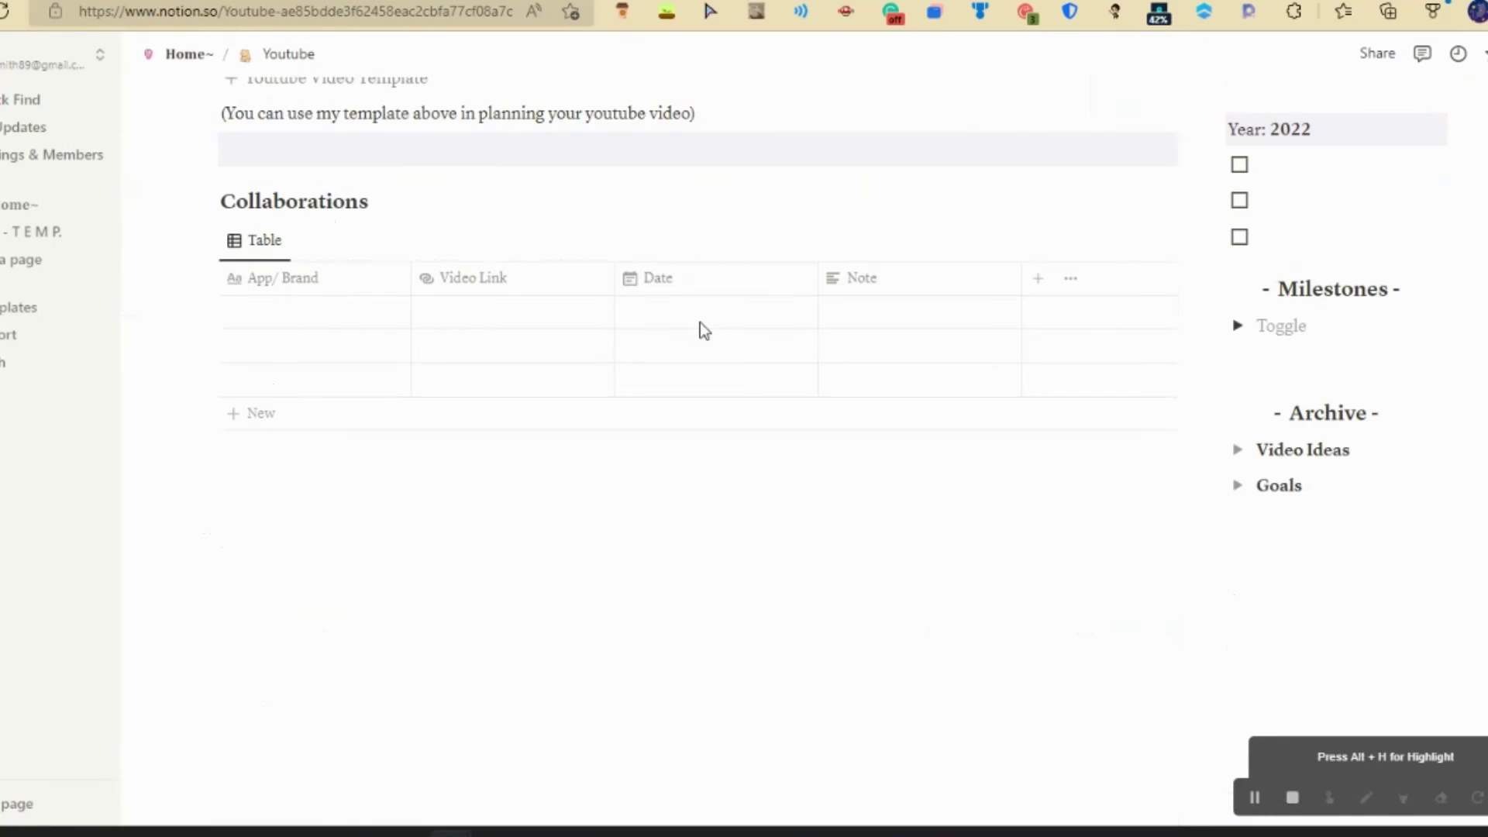
scroll(700, 322, "down", 4)
scroll(700, 322, "up", 5)
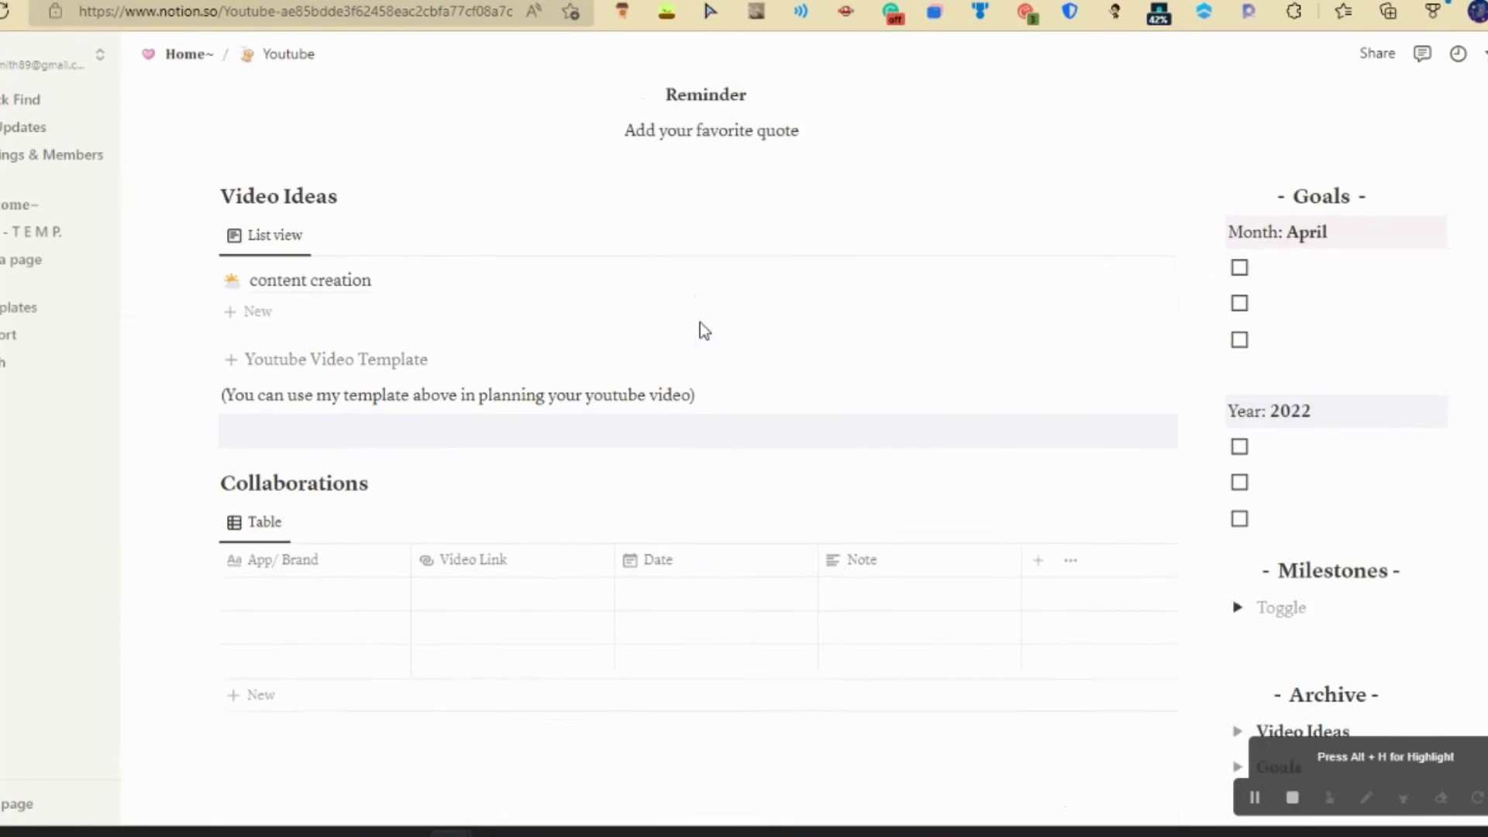
scroll(1330, 319, "down", 4)
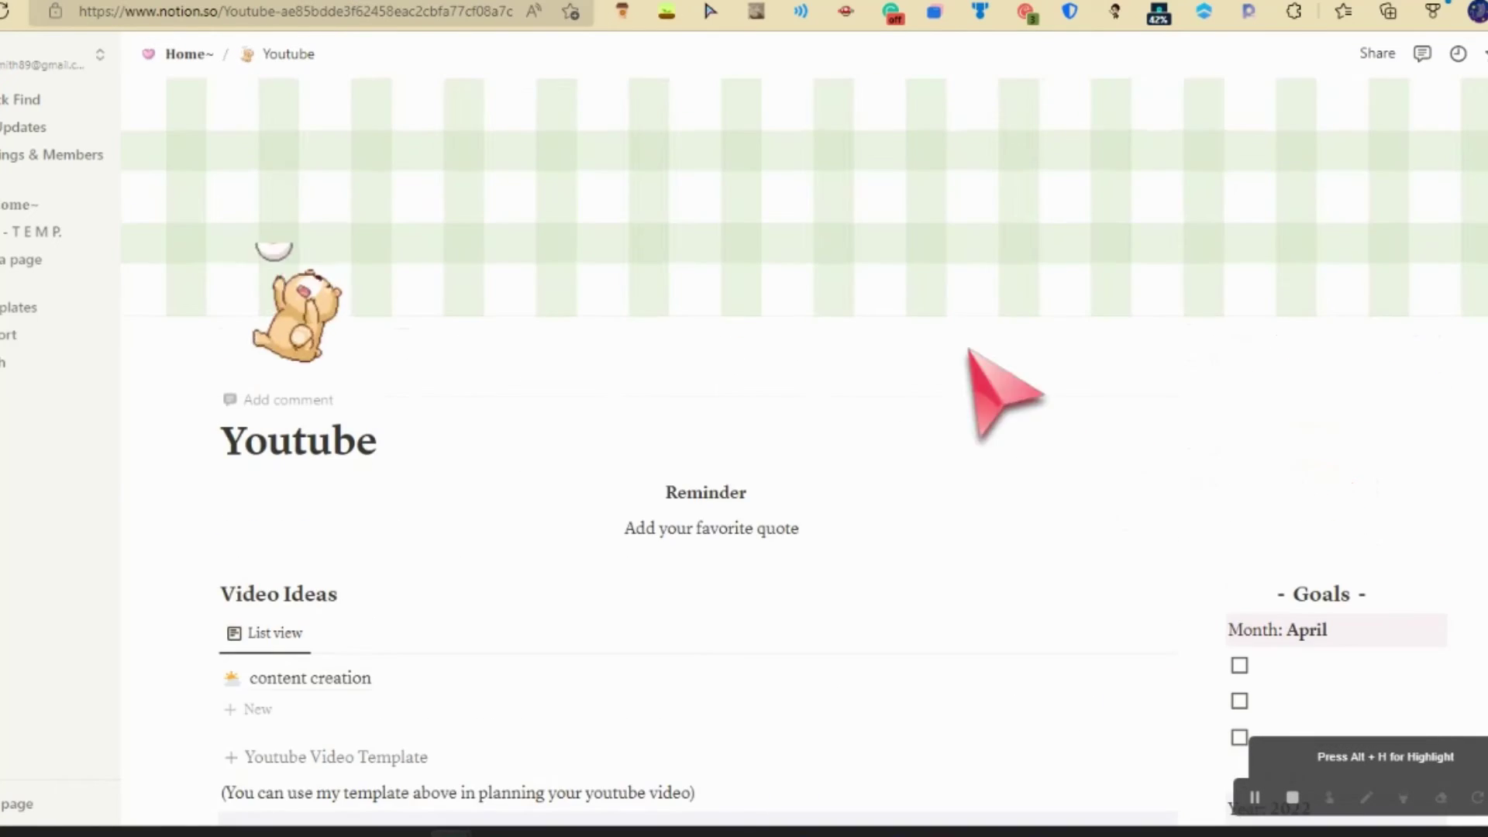
scroll(987, 392, "up", 8)
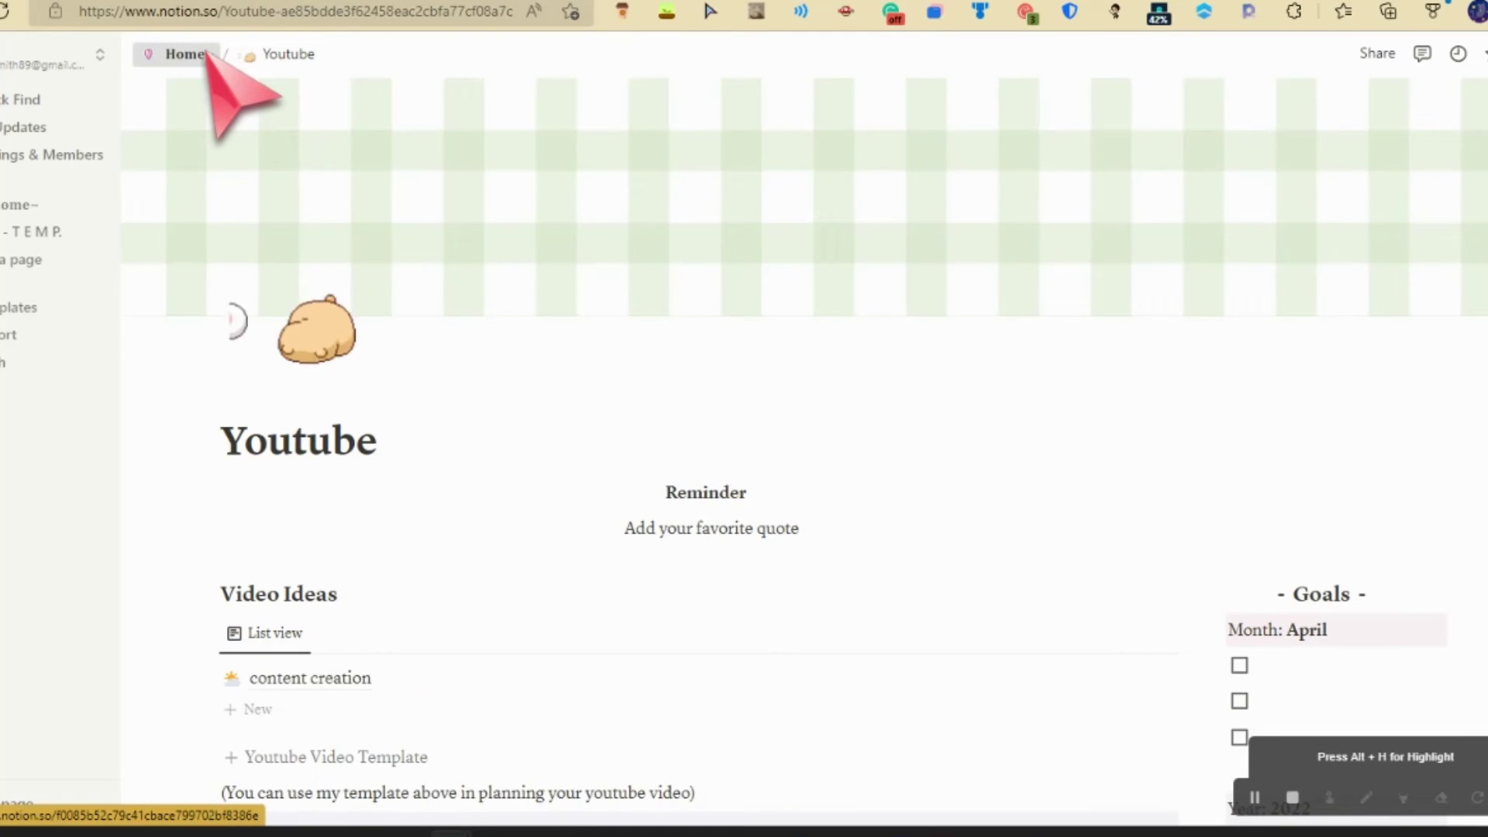
Return to the Home dashboard and scroll through it.
left_click(185, 54)
scroll(804, 403, "down", 10)
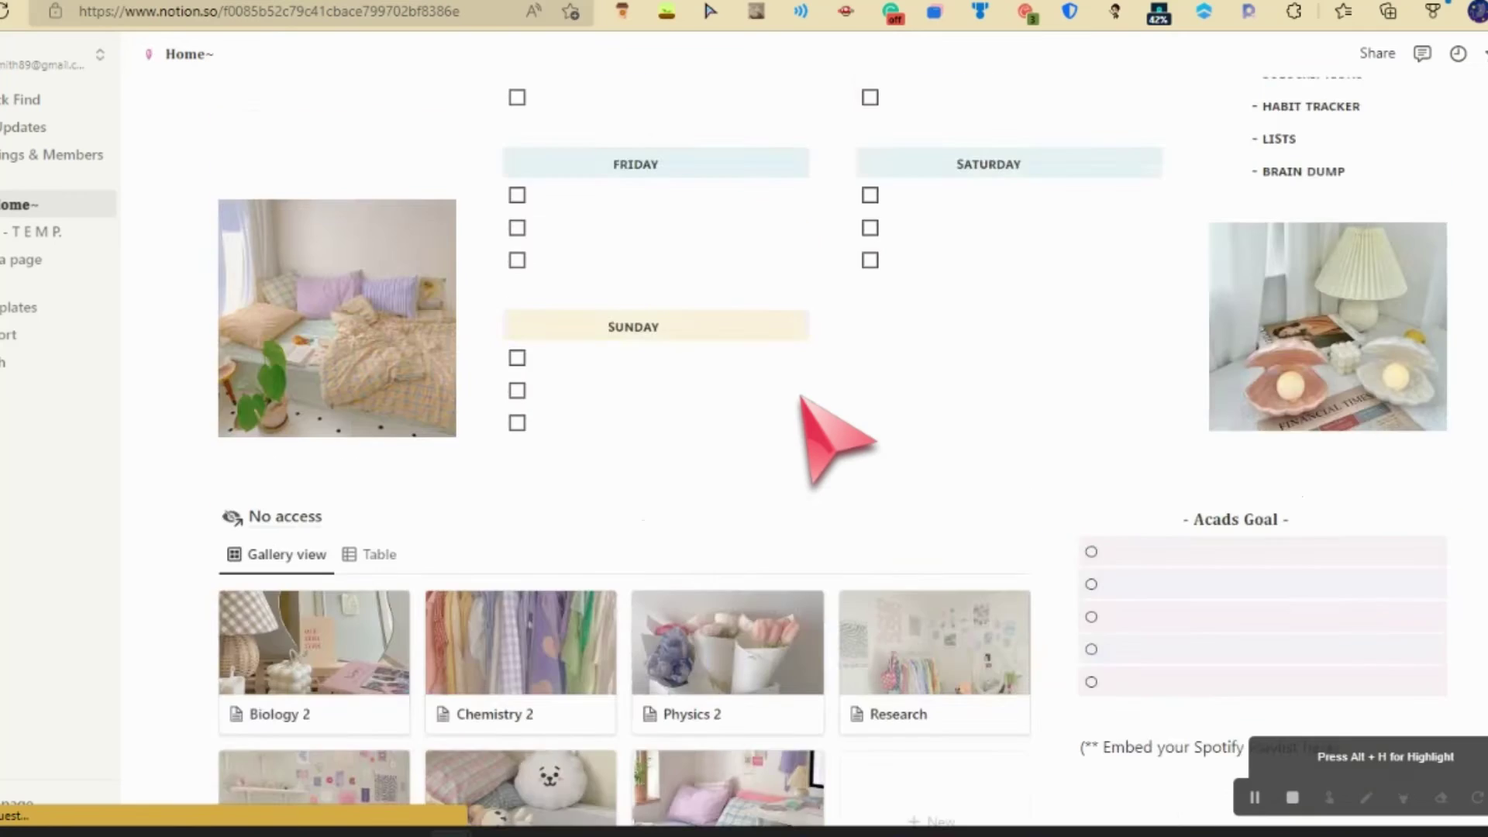
scroll(801, 397, "down", 10)
scroll(802, 397, "up", 12)
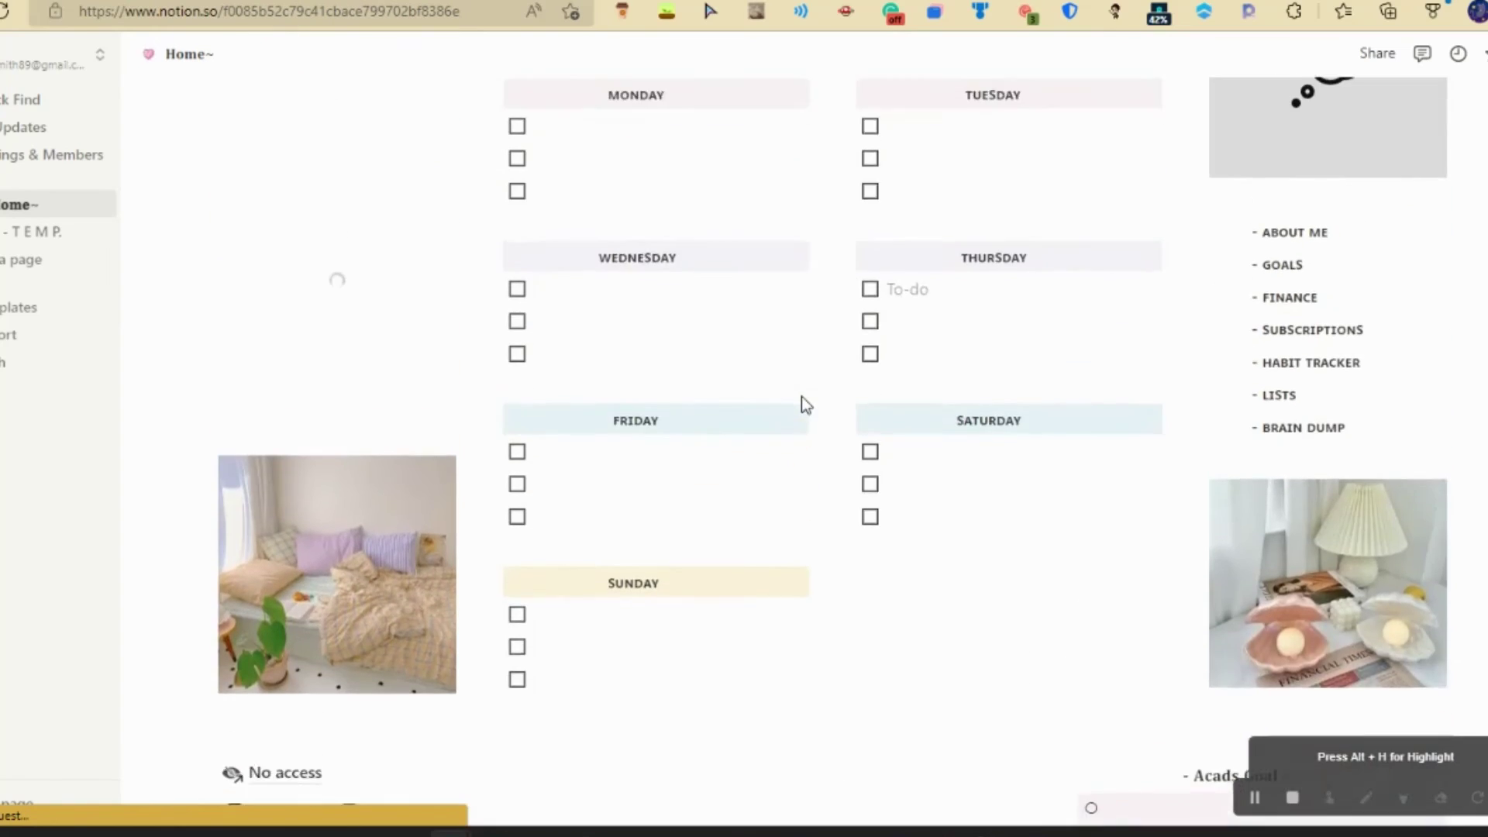
scroll(801, 397, "up", 10)
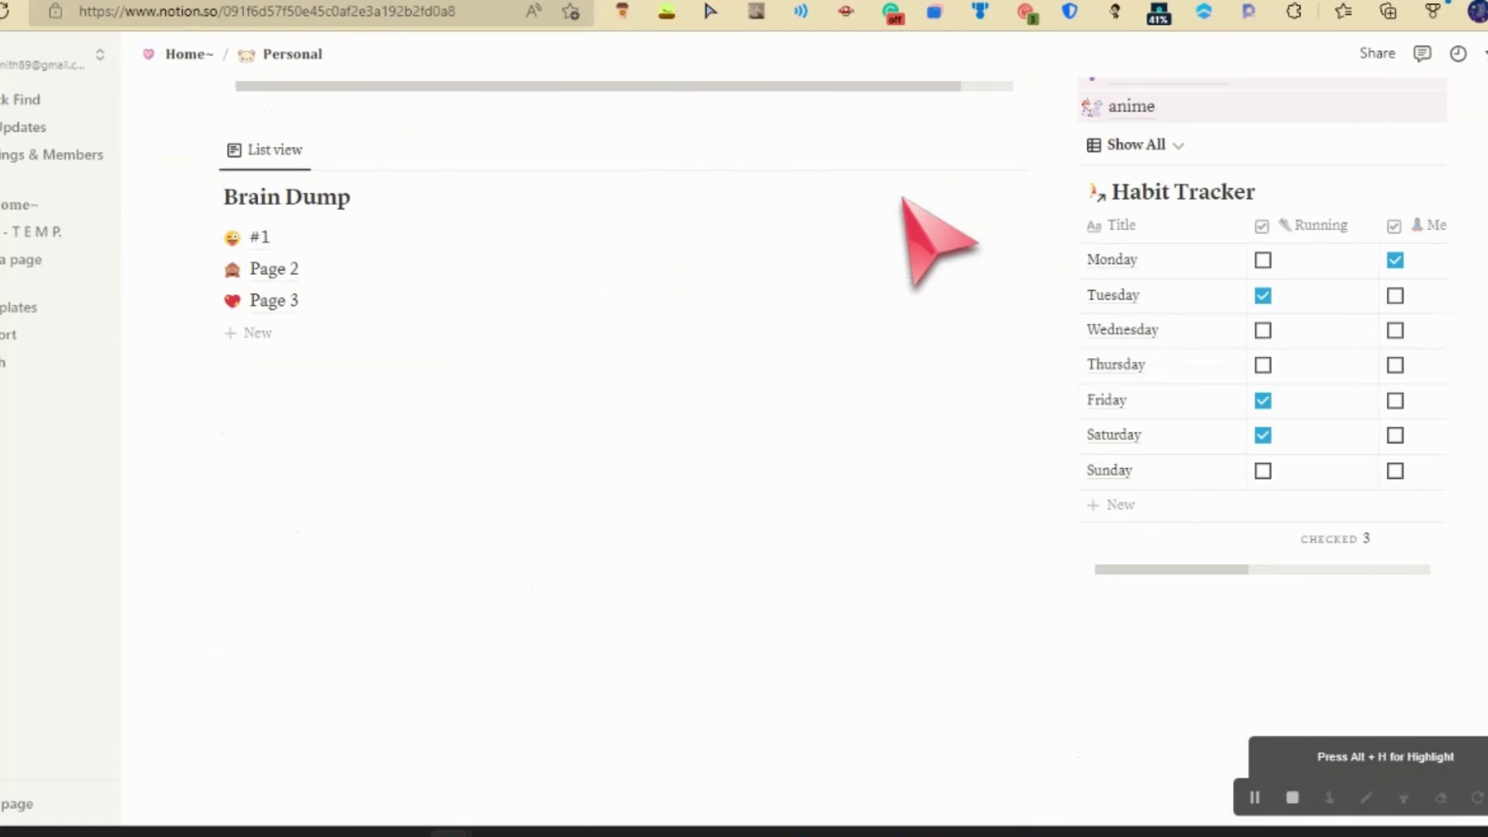
scroll(905, 201, "up", 3)
scroll(907, 205, "up", 1)
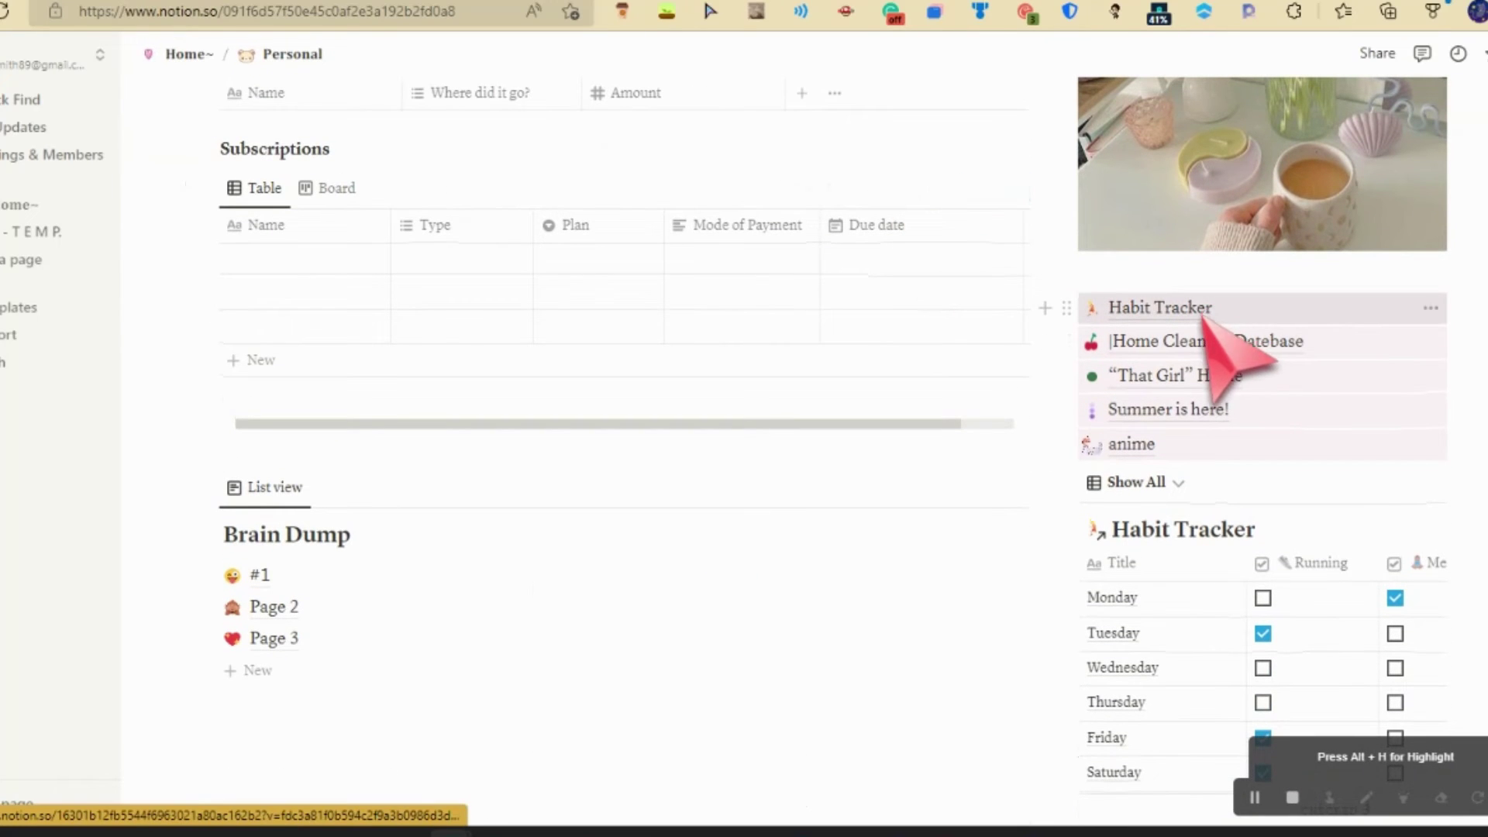
Browse the Home Cleaning Datebase, then return to Personal with its Finance and Subscriptions tables.
left_click(1240, 341)
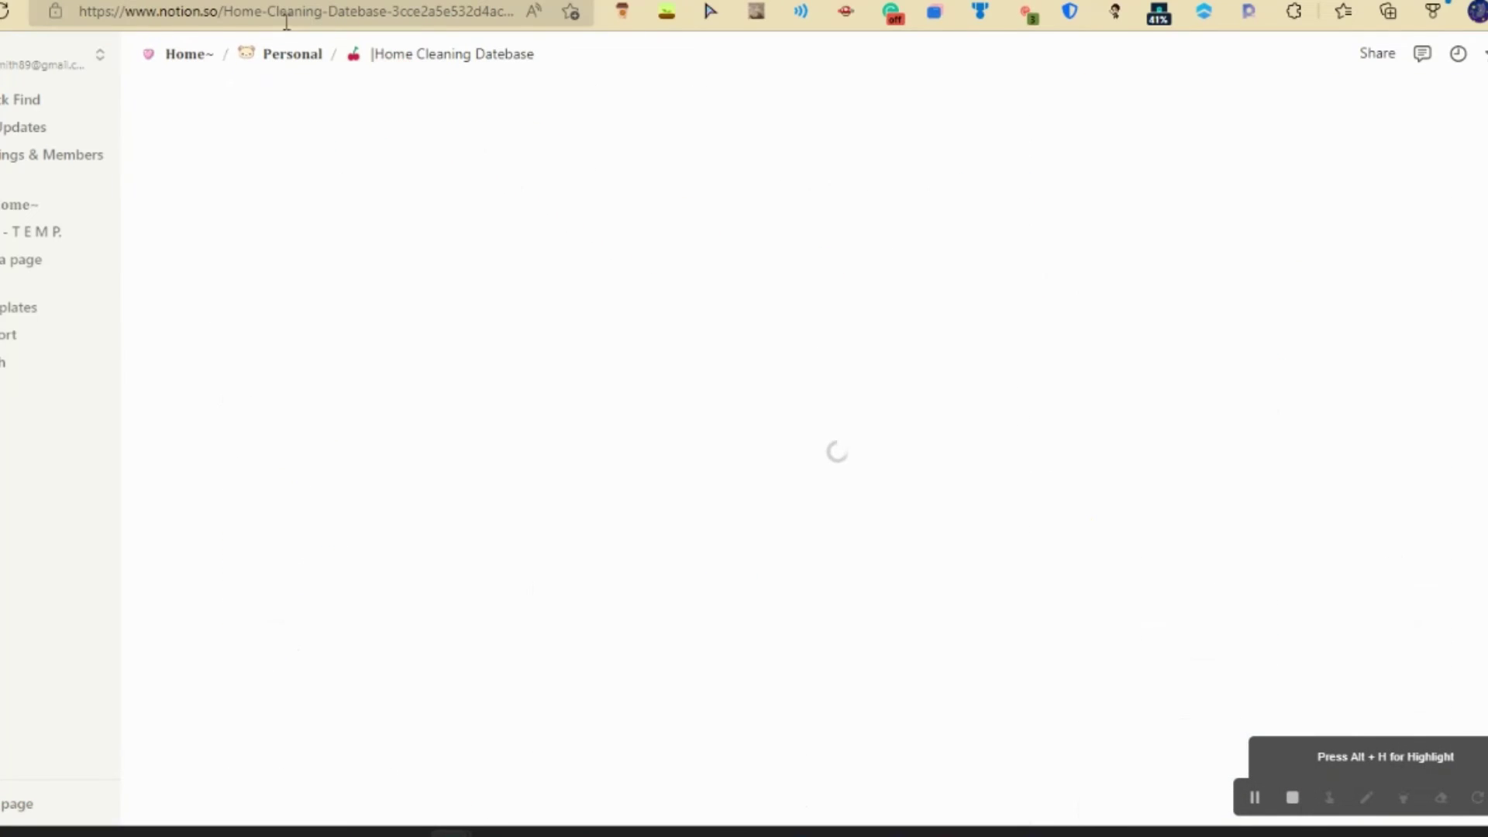
scroll(700, 331, "down", 5)
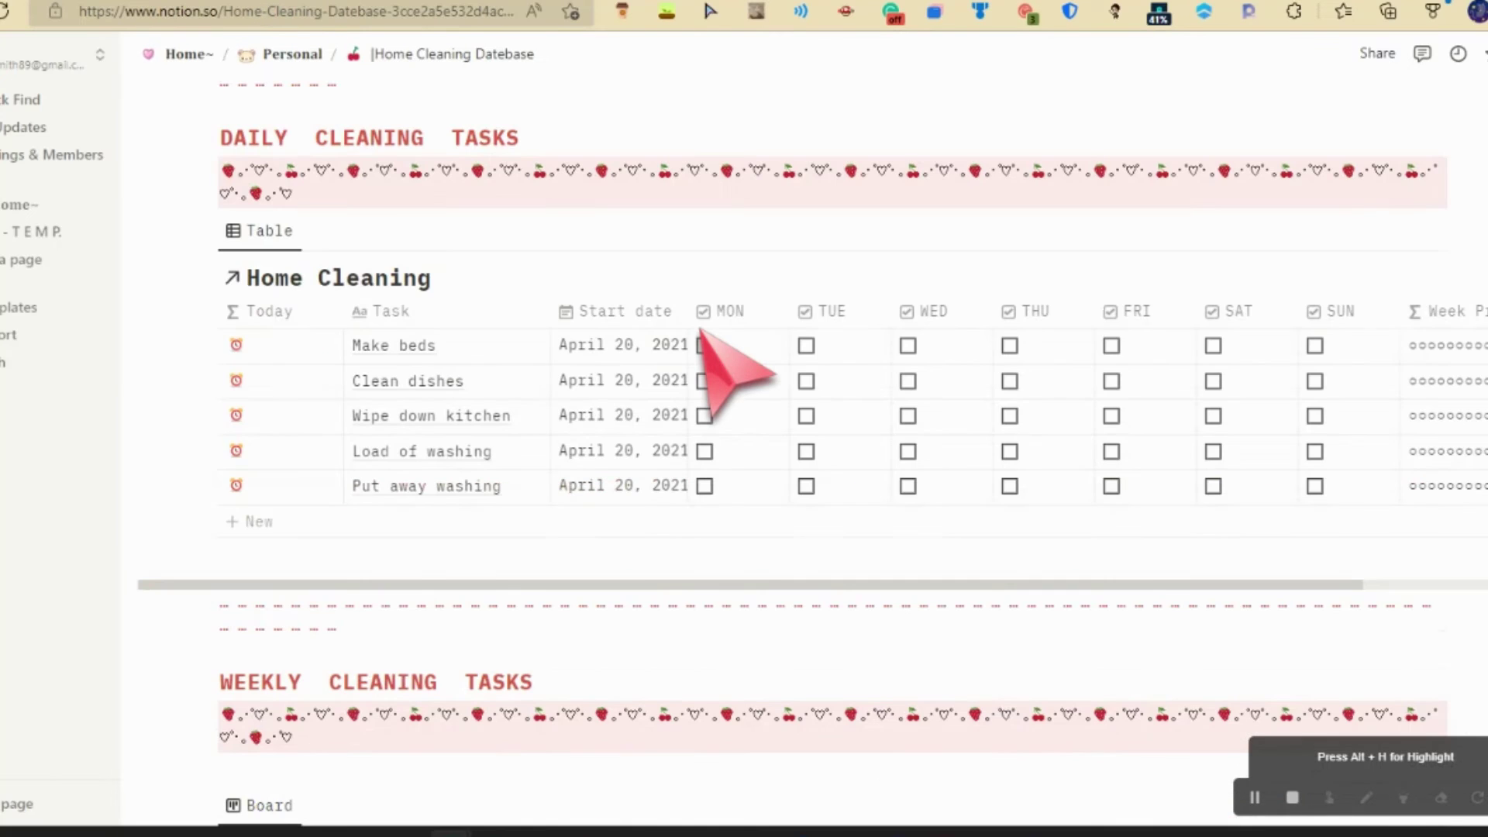
scroll(700, 333, "down", 3)
scroll(702, 338, "up", 8)
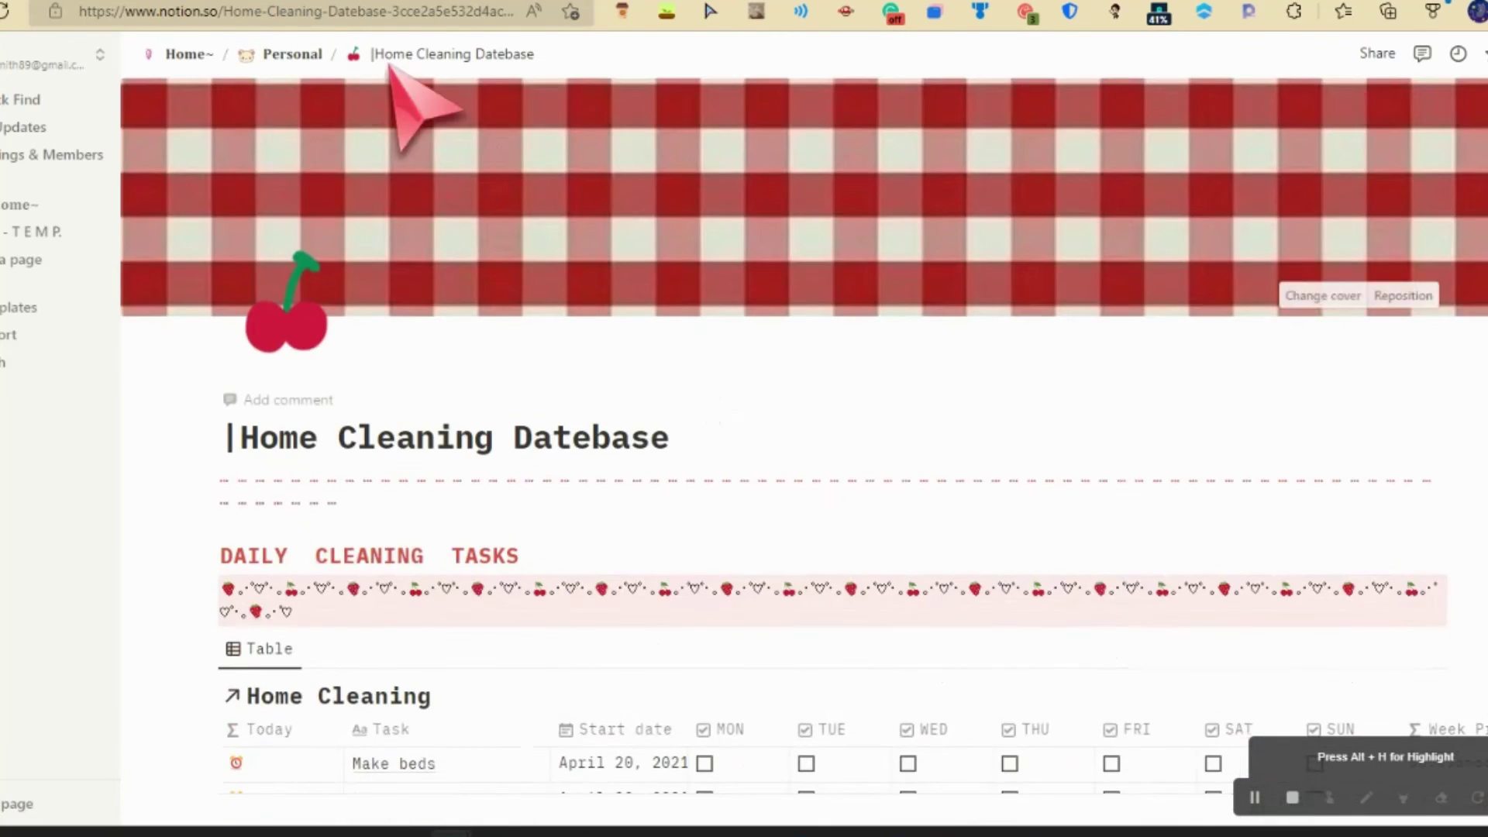
left_click(288, 54)
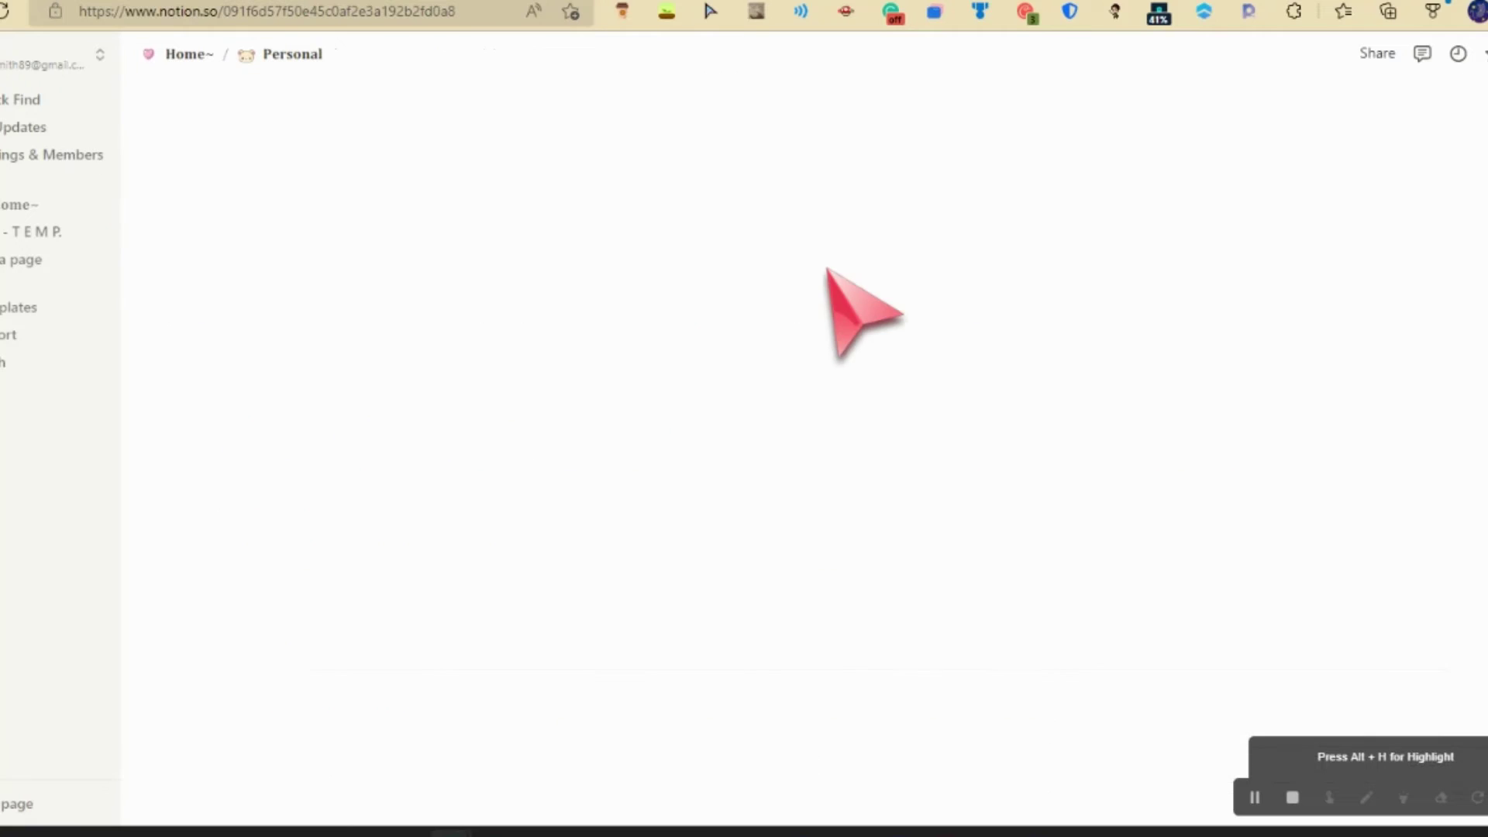
scroll(837, 294, "down", 12)
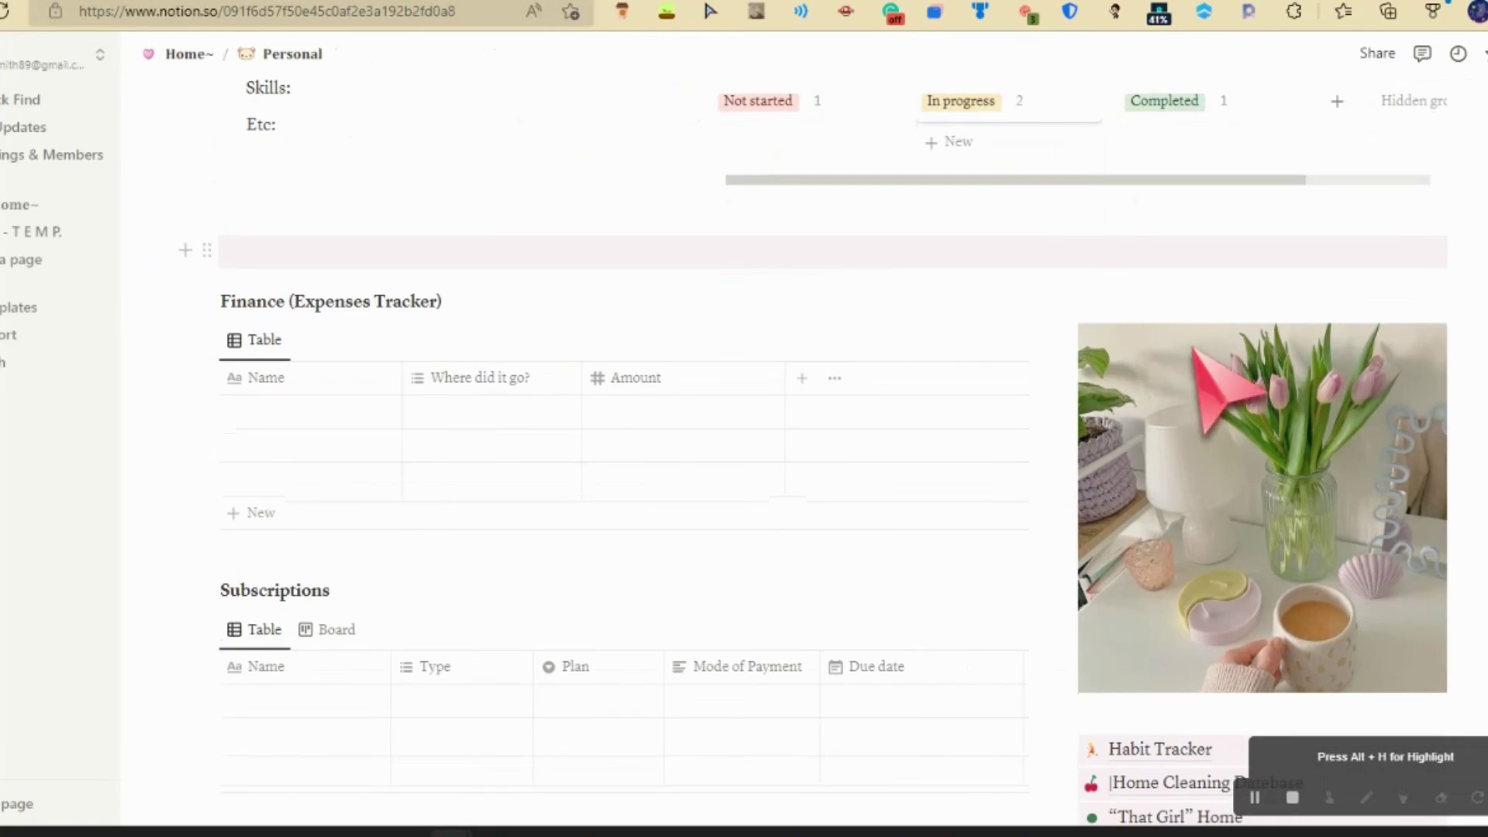
Open the "That Girl" Home page and delete the Reading Log and Watching Queue items.
left_click(1141, 341)
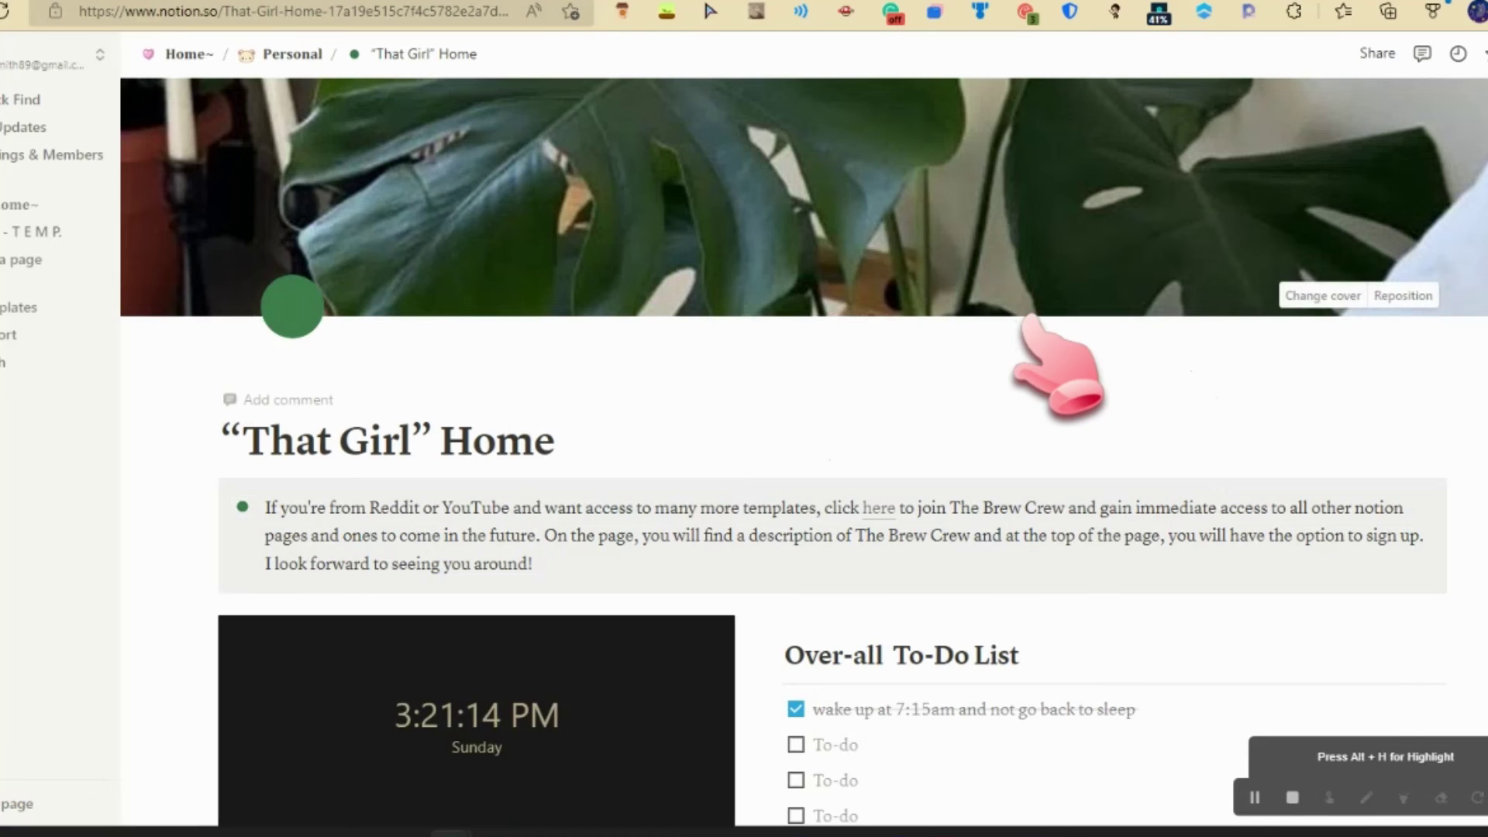
scroll(1031, 325, "down", 8)
scroll(511, 186, "up", 2)
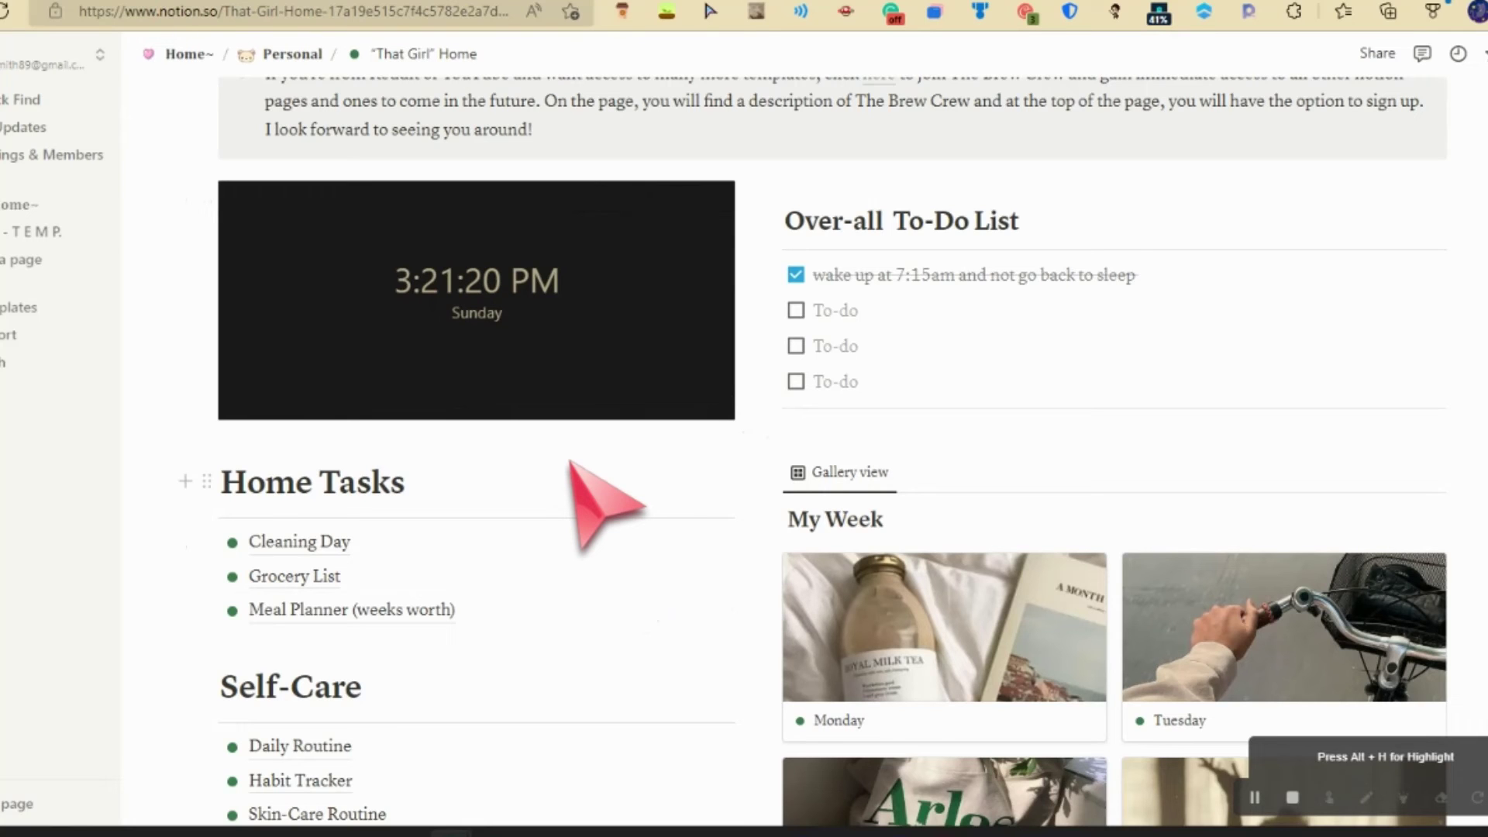
scroll(571, 464, "down", 8)
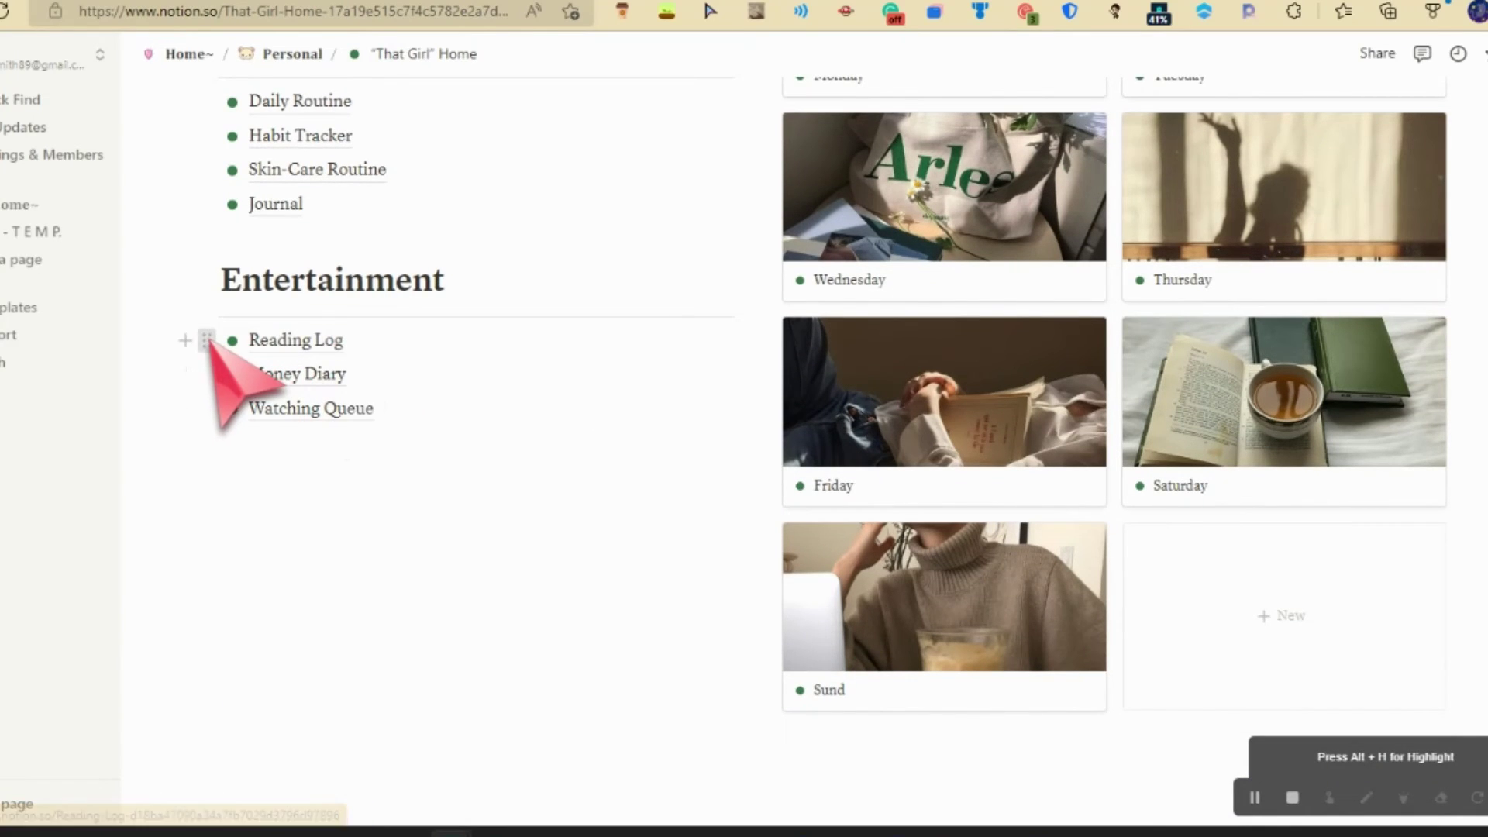
left_click(206, 341)
left_click(82, 231)
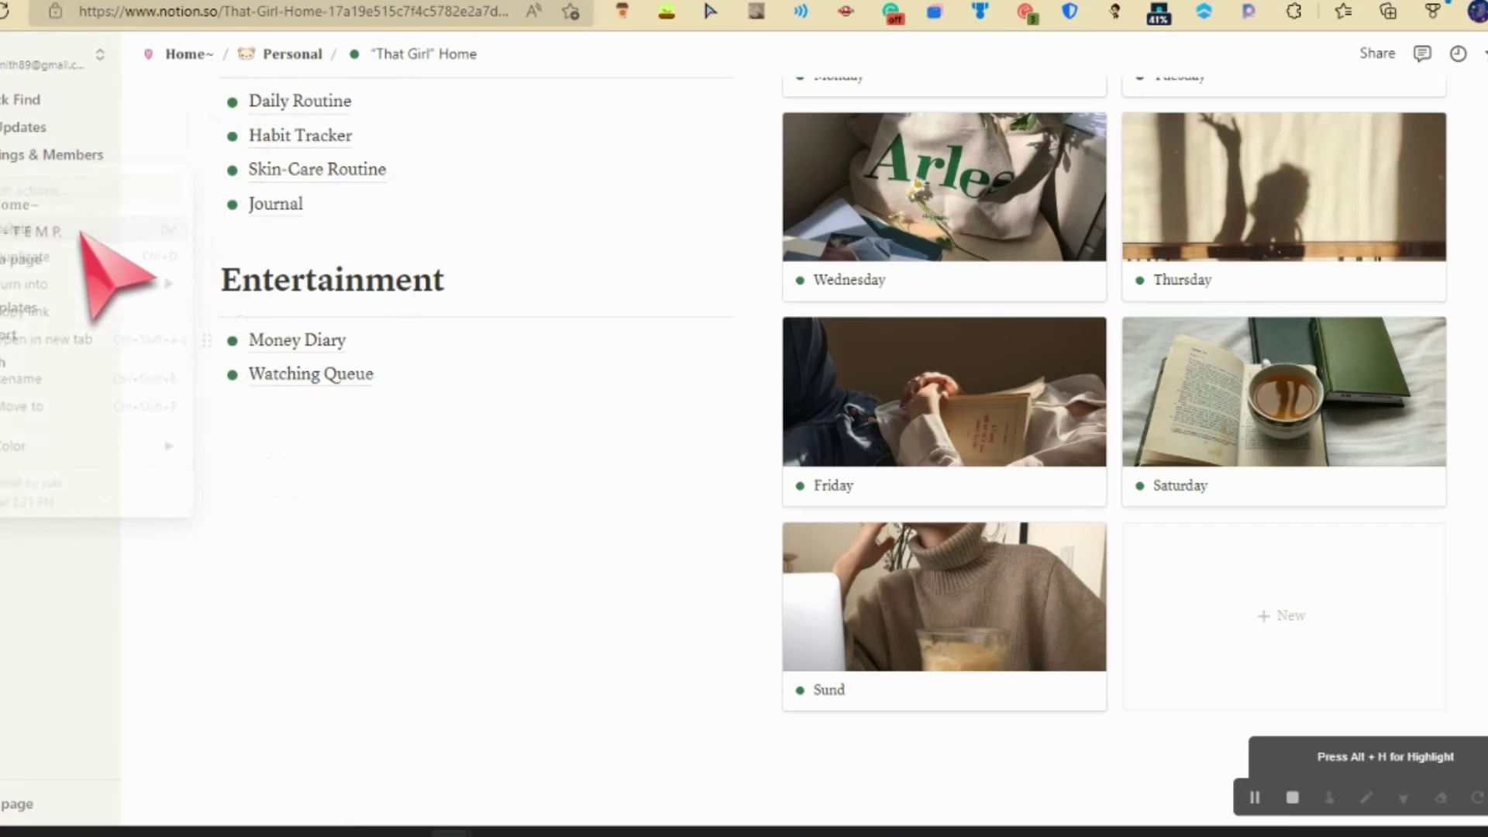
left_click(207, 373)
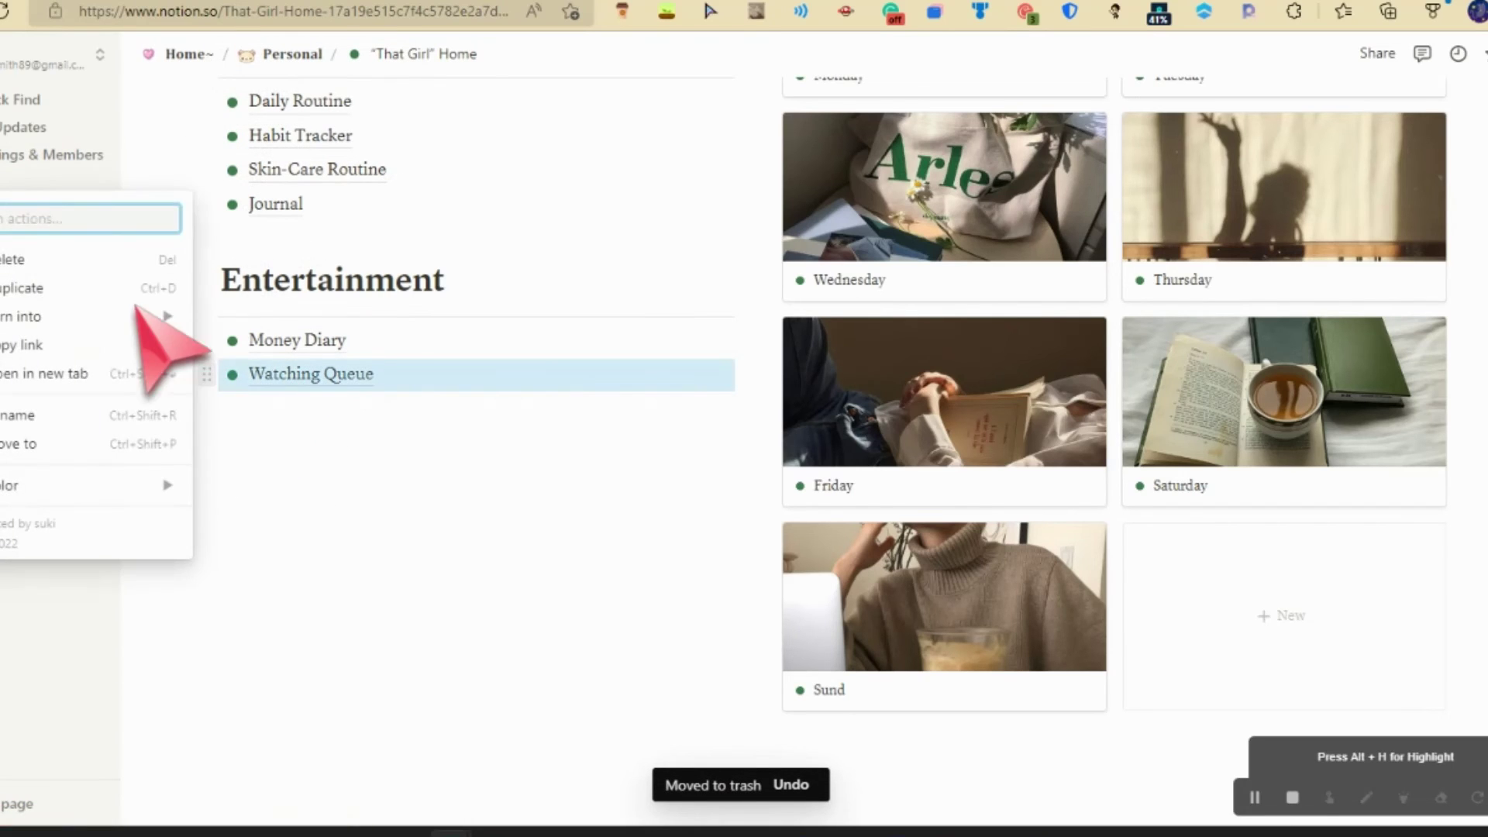
left_click(62, 259)
Delete the Entertainment heading and its divider, and move Money Diary below Meal Planner.
scroll(353, 380, "up", 2)
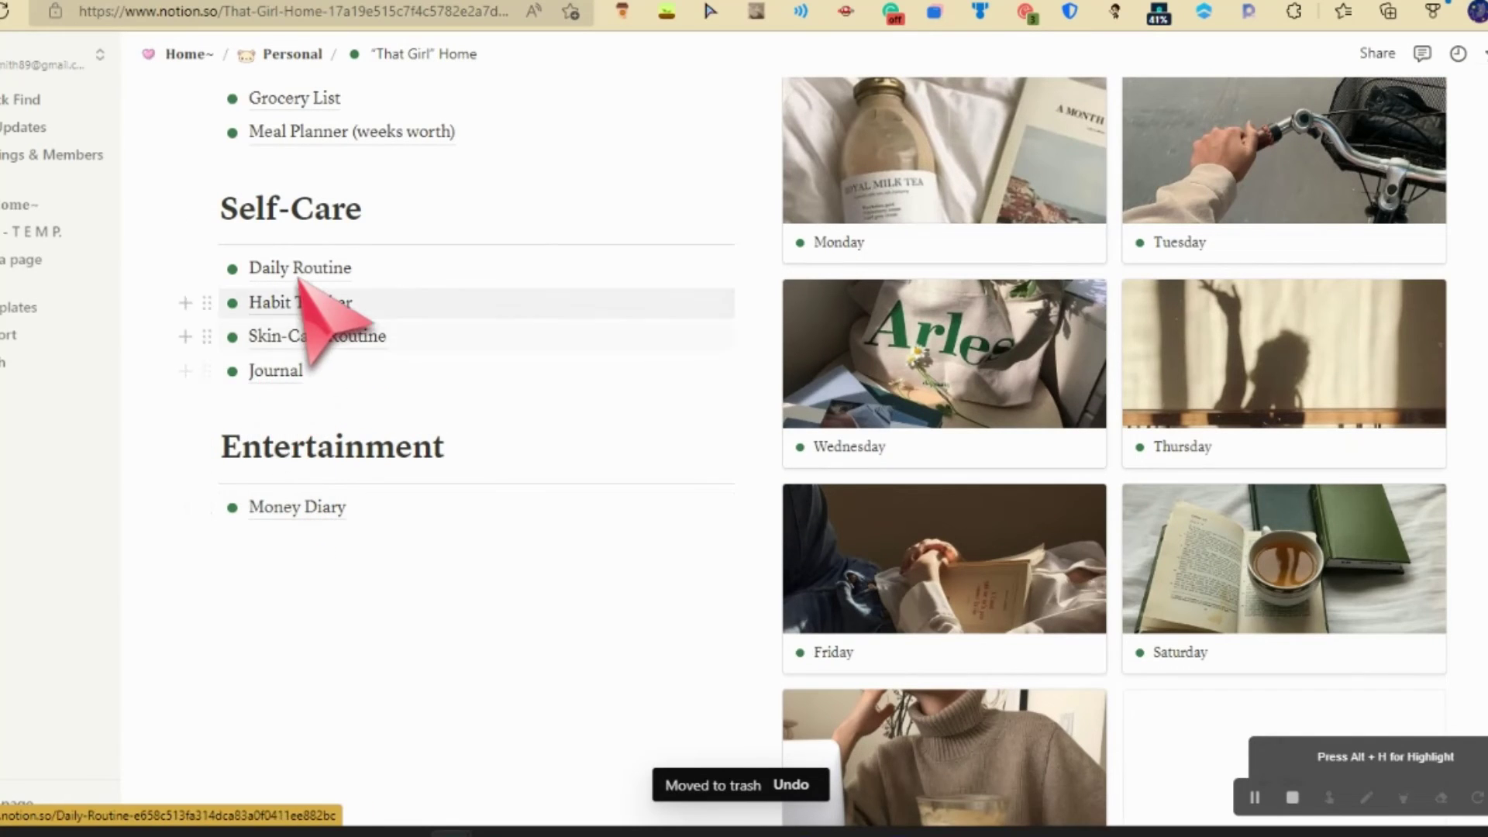
scroll(326, 314, "up", 3)
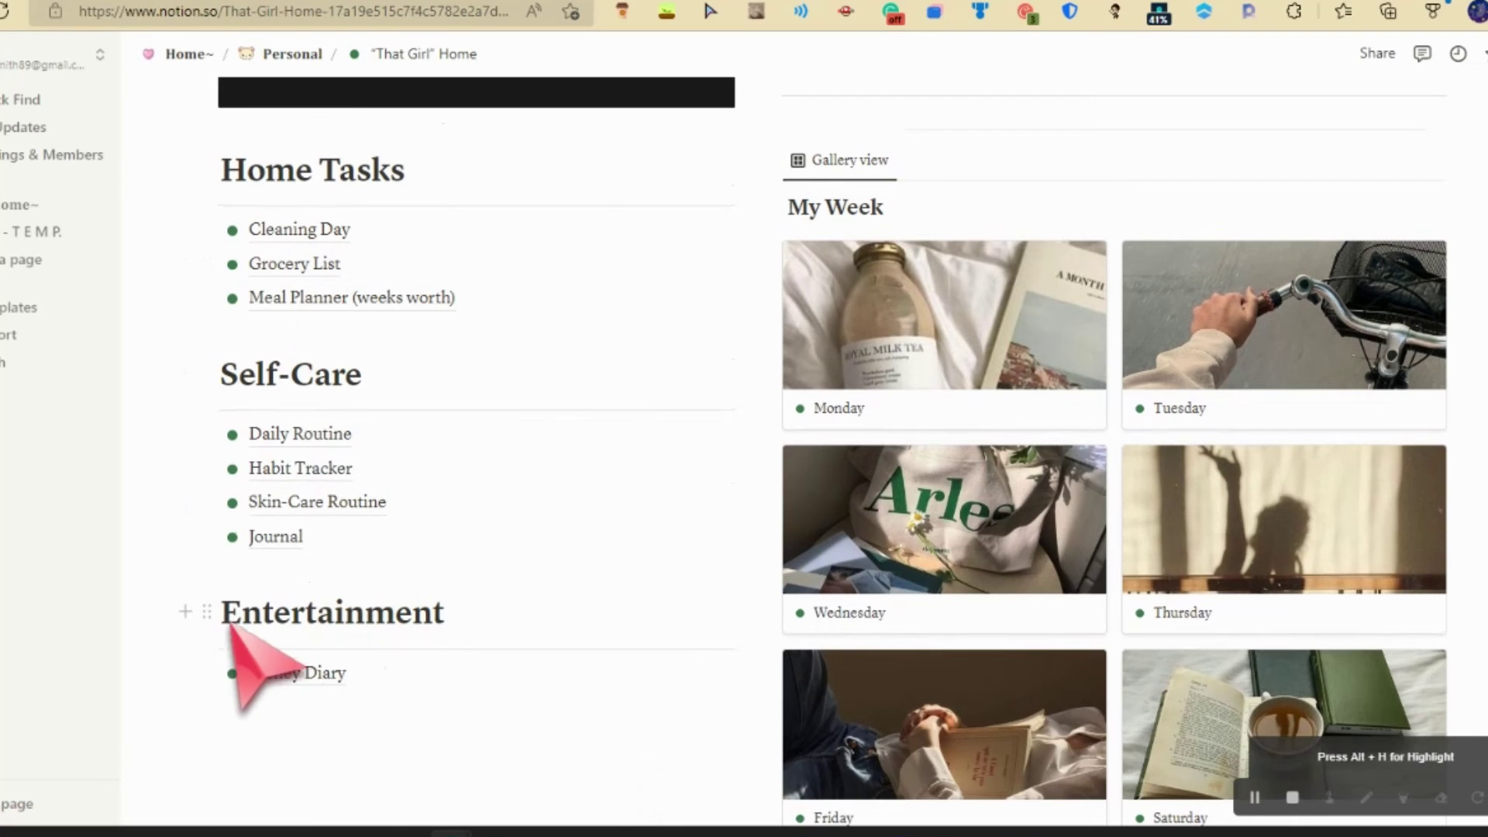
left_click(206, 612)
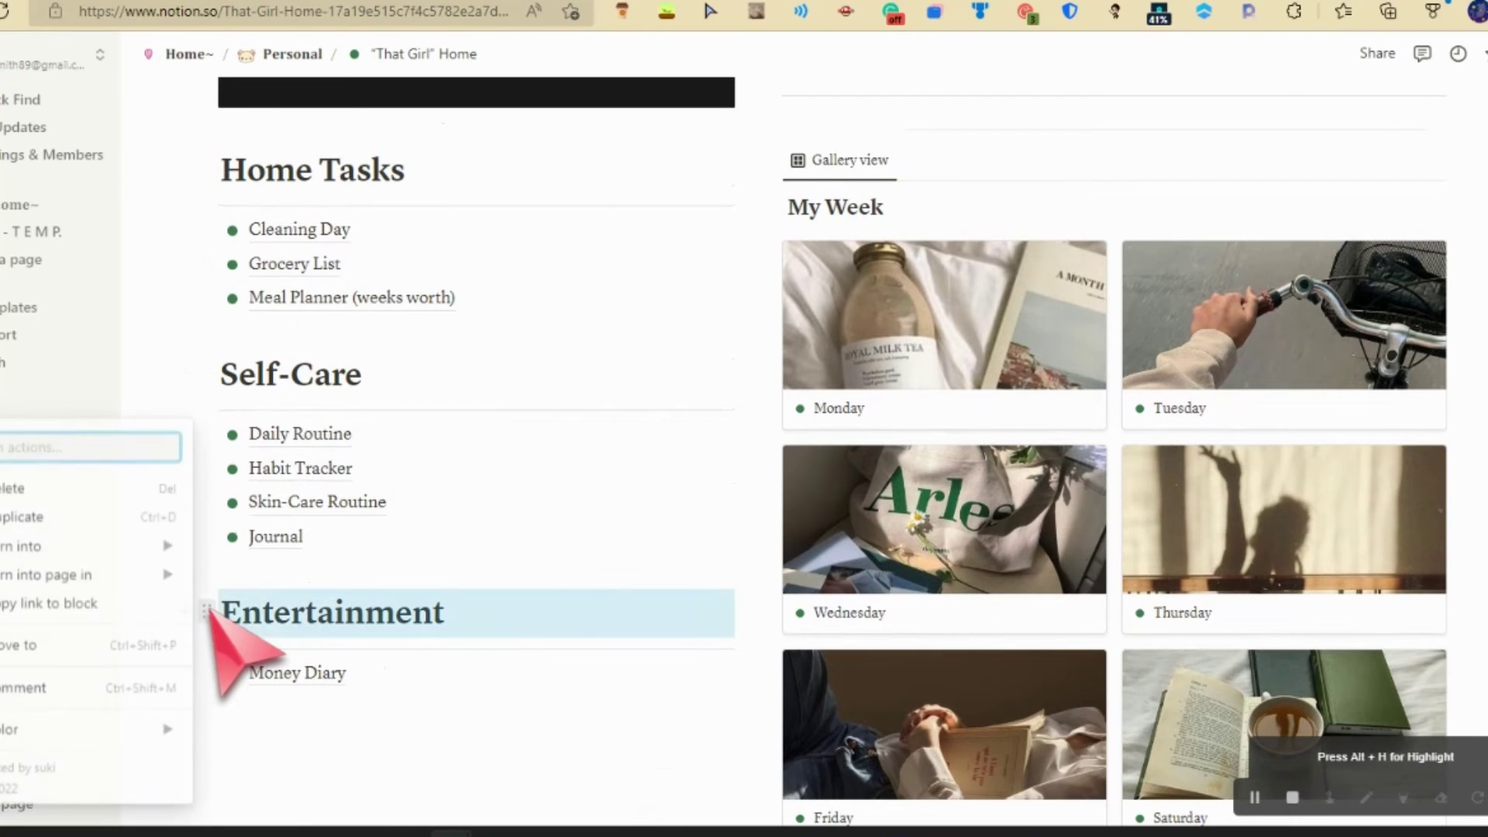
left_click(107, 490)
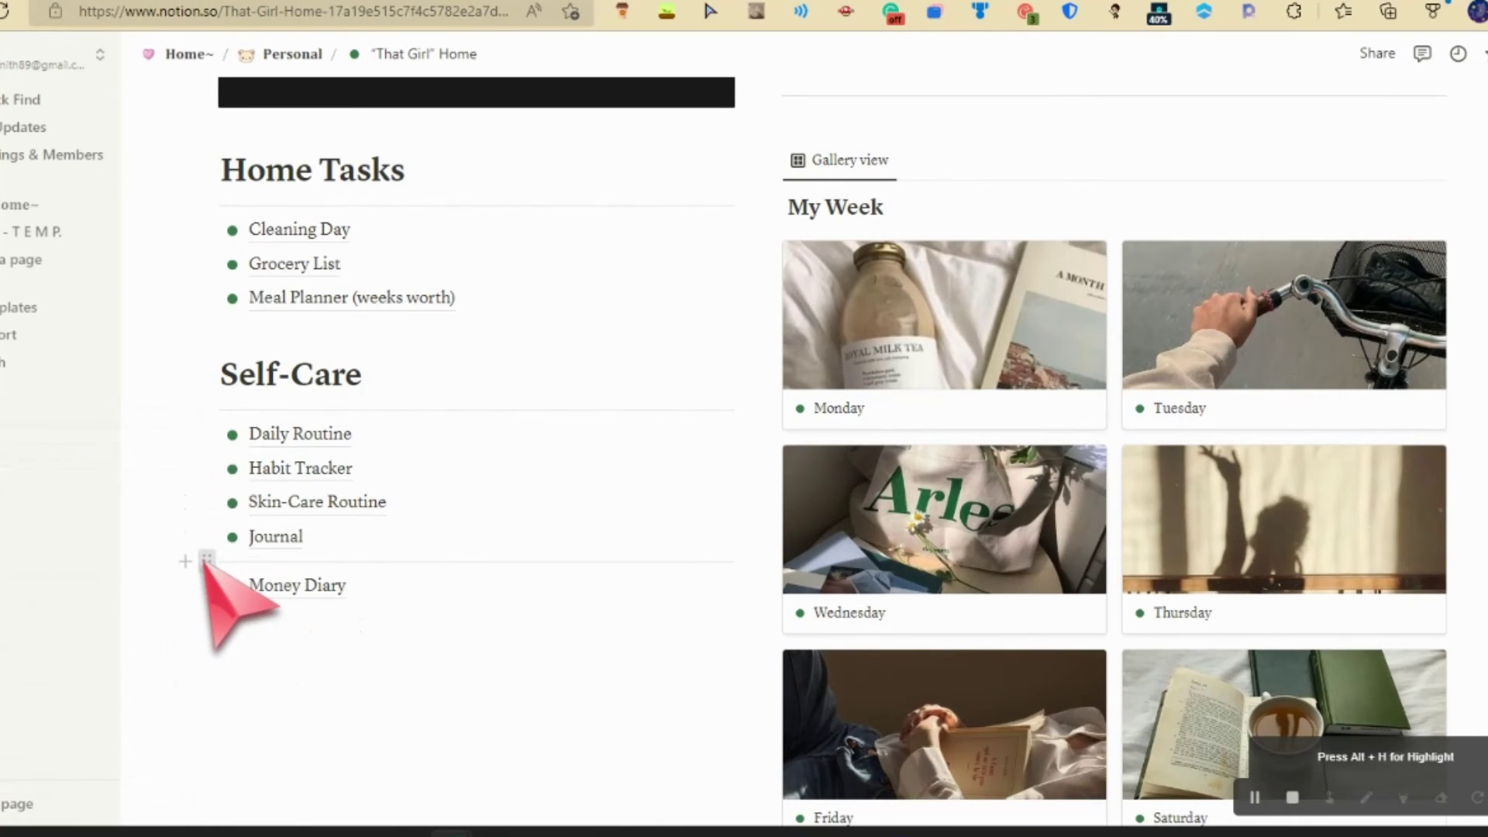
left_click(206, 559)
left_click(54, 508)
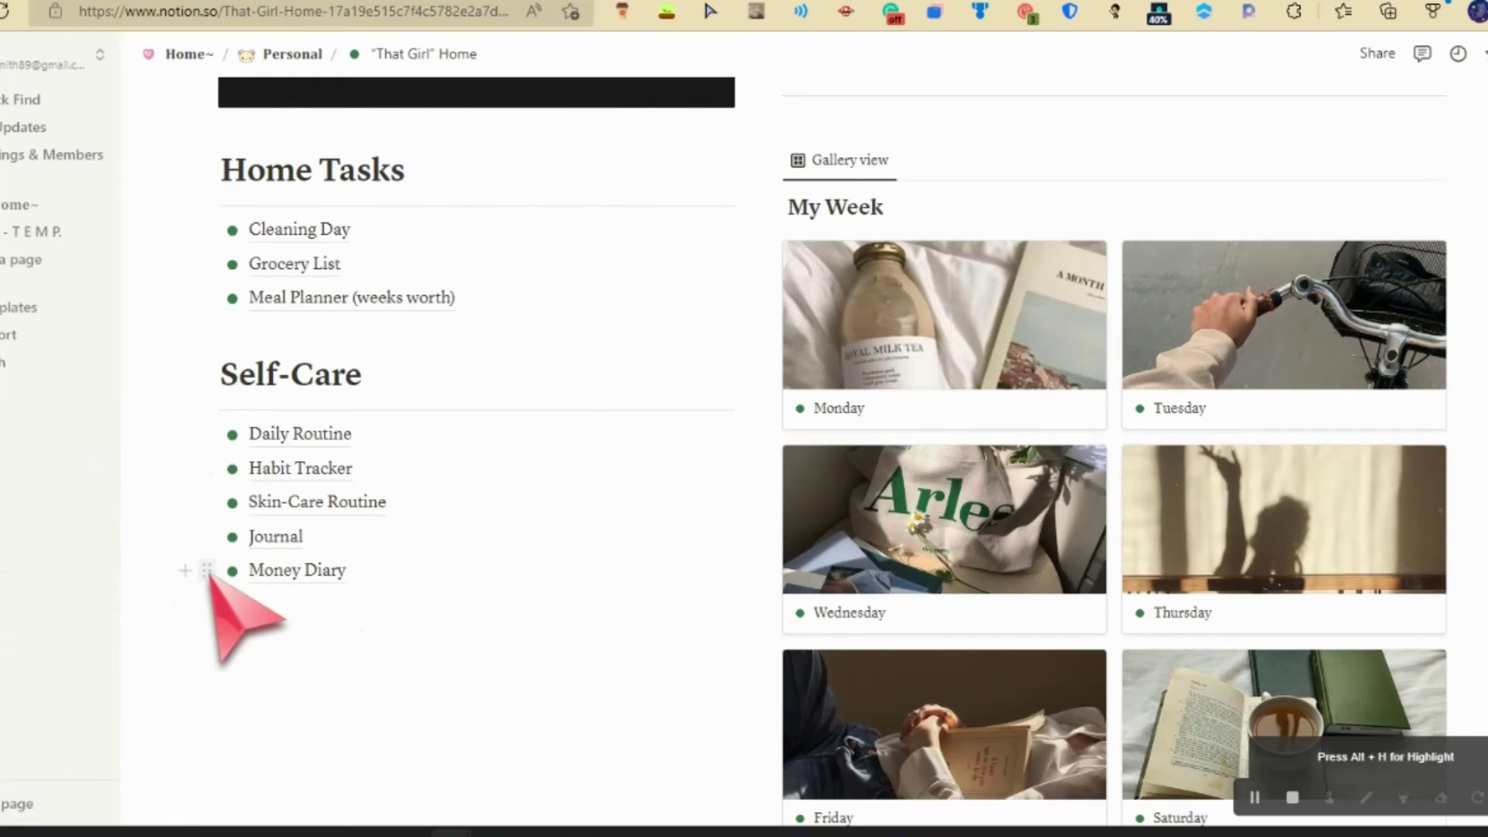
left_click_drag(206, 571, 273, 314)
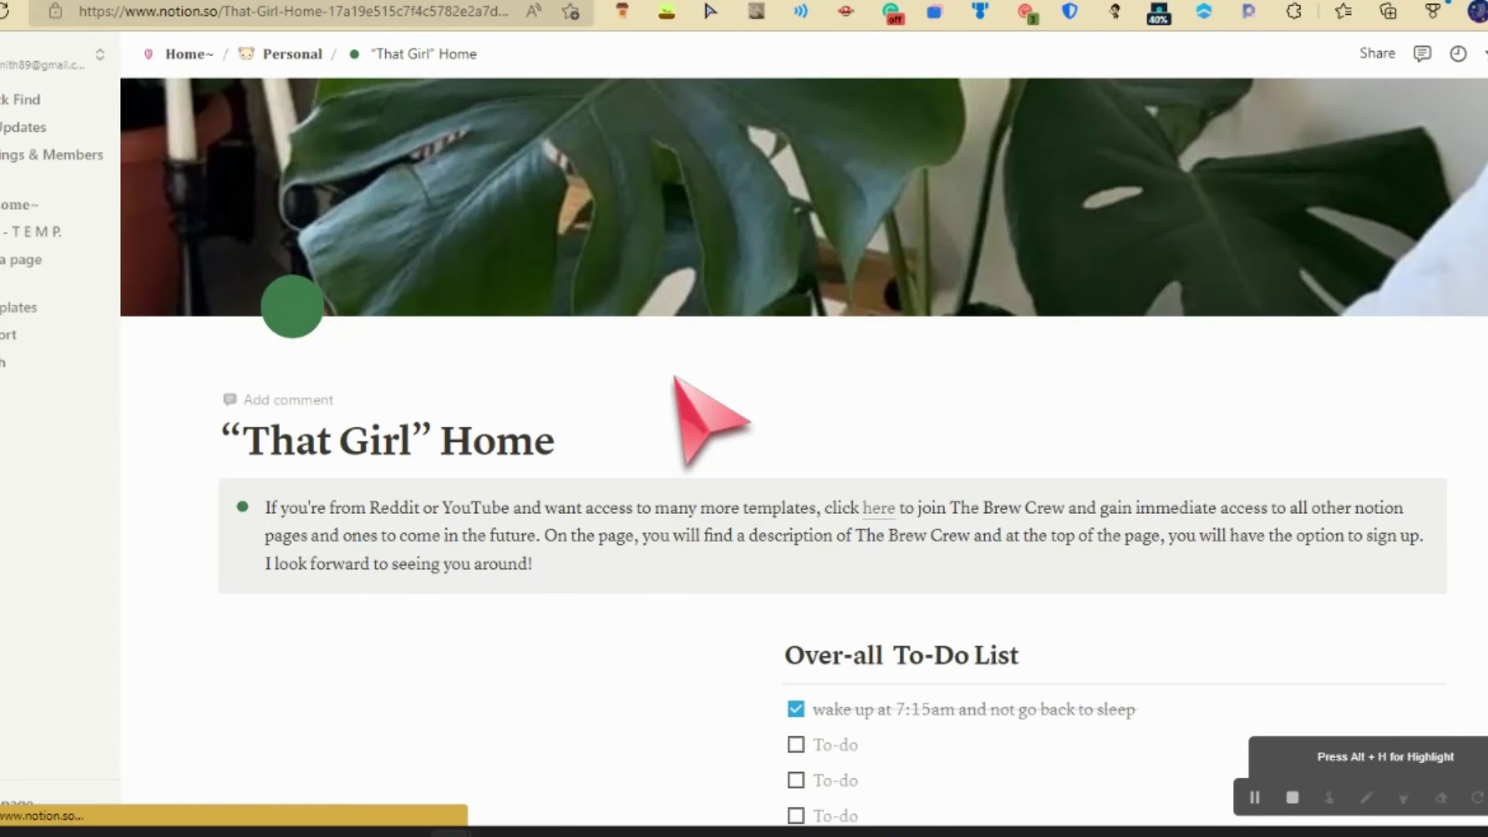
scroll(682, 388, "down", 7)
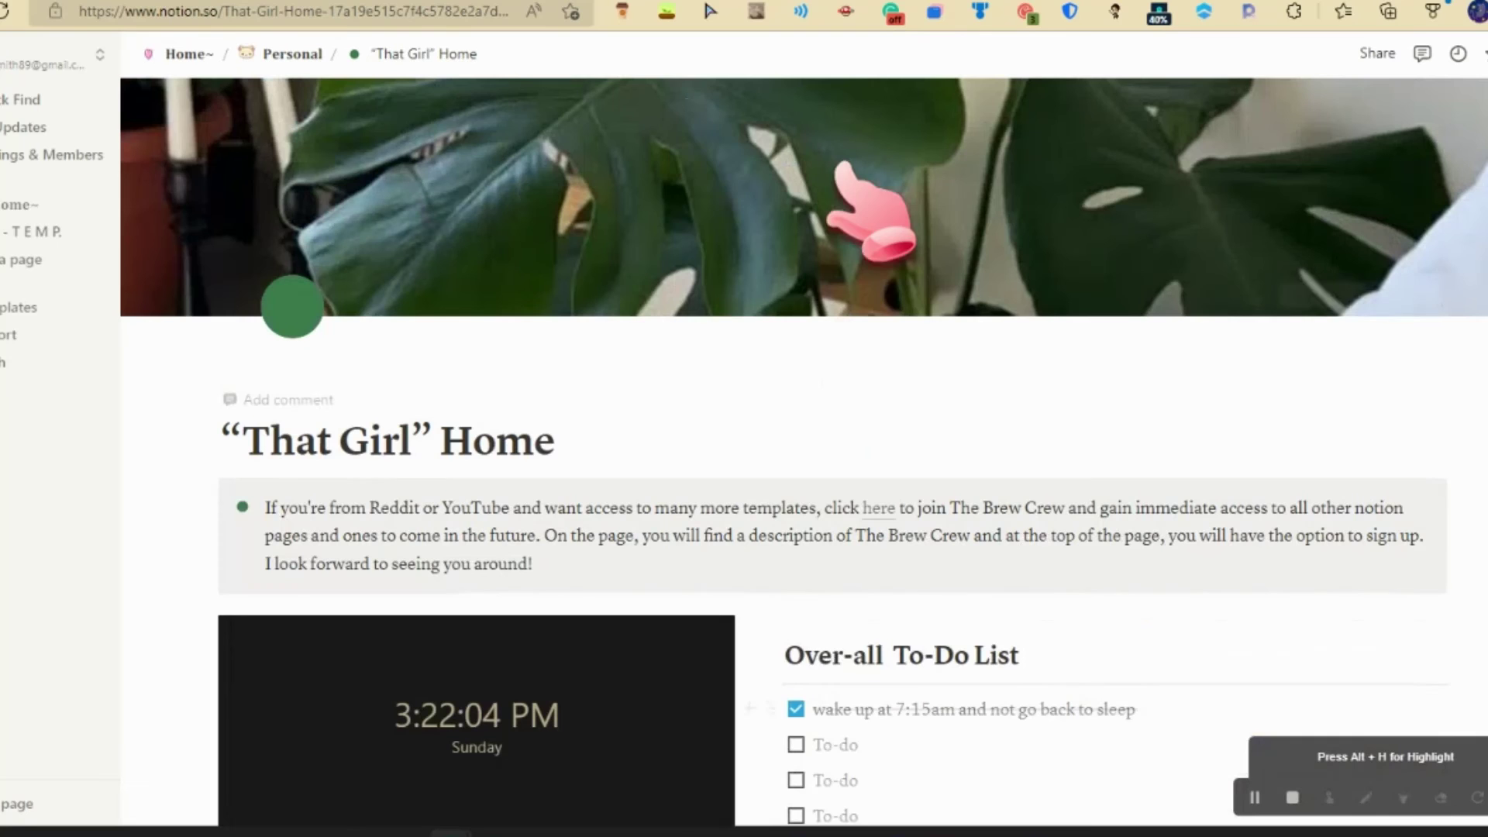
From Personal, open Summer is here! and browse its sleepover list, weather widget and playlist.
left_click(294, 54)
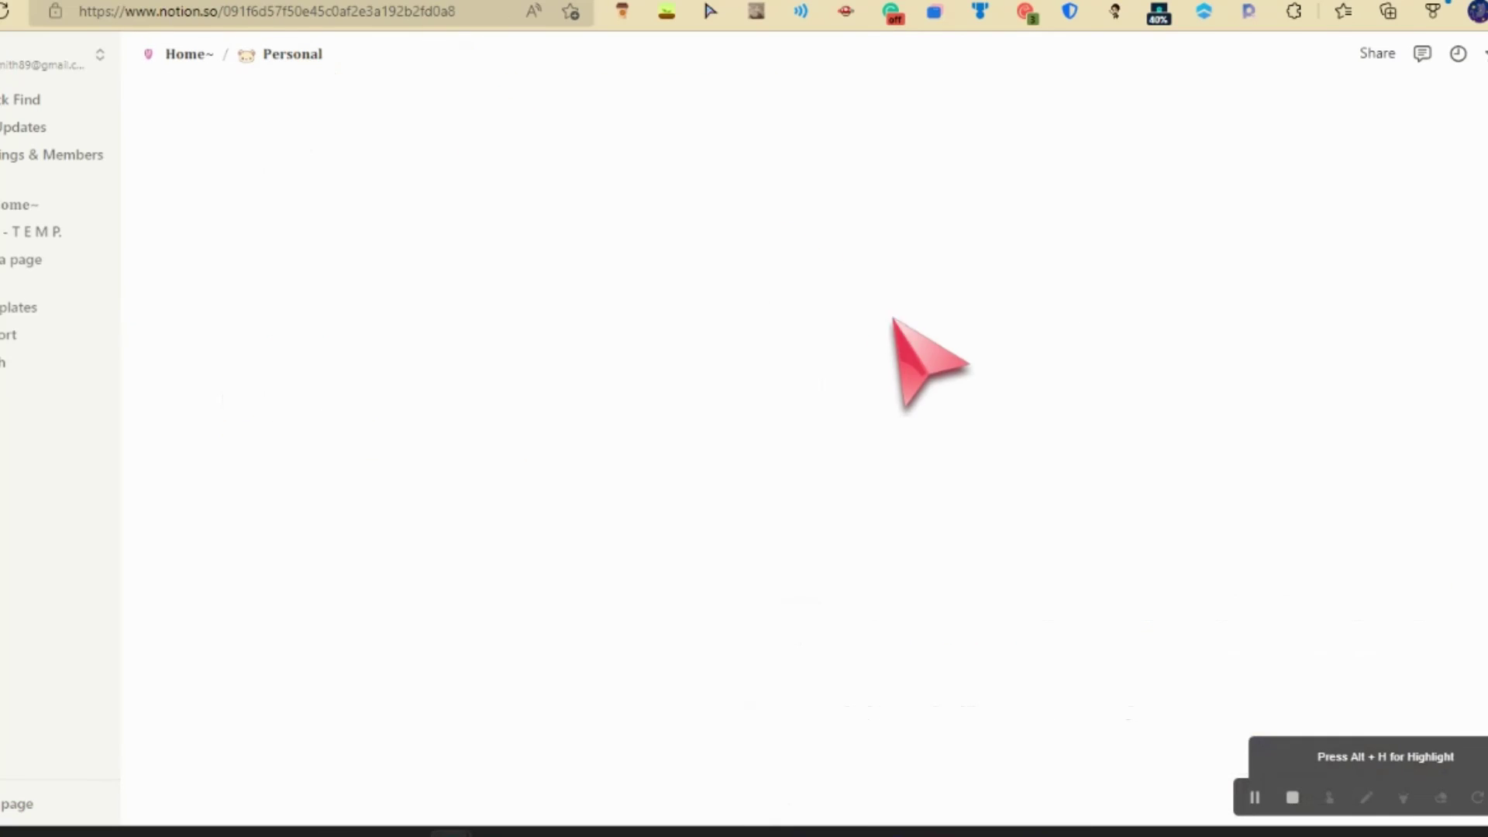
scroll(911, 368, "down", 10)
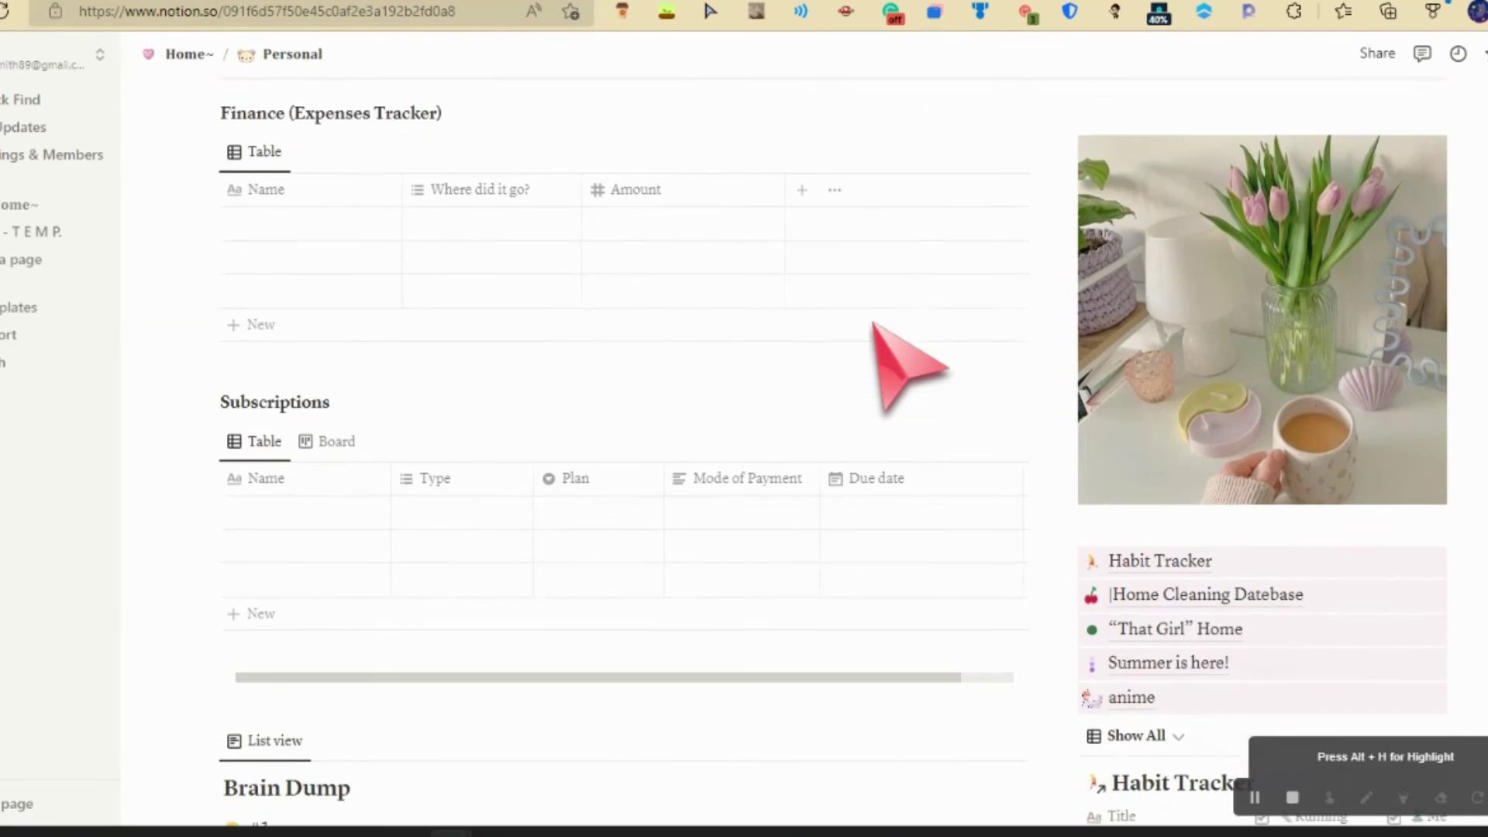
scroll(911, 368, "down", 2)
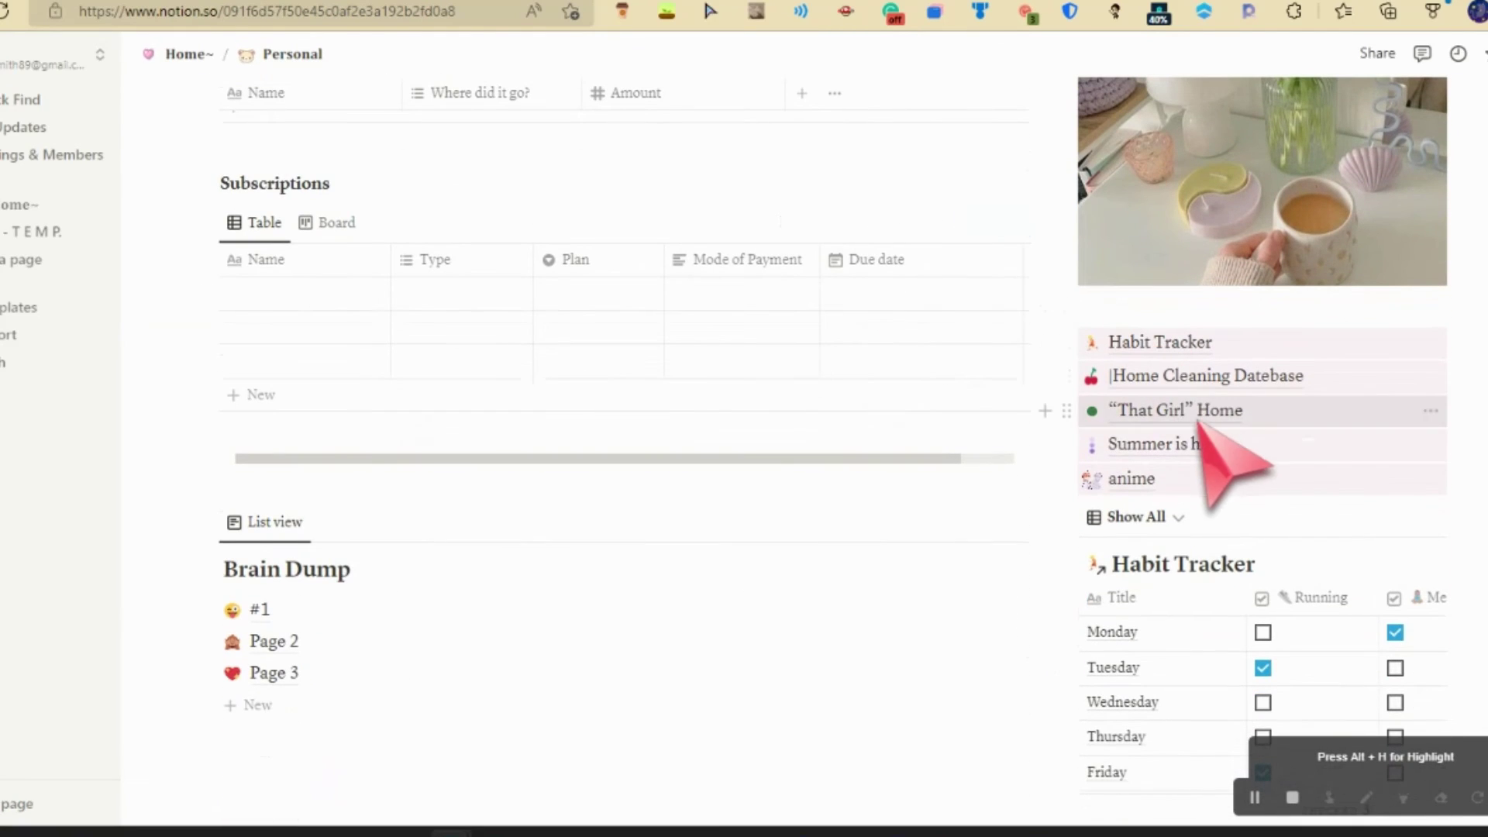
right_click(1174, 450)
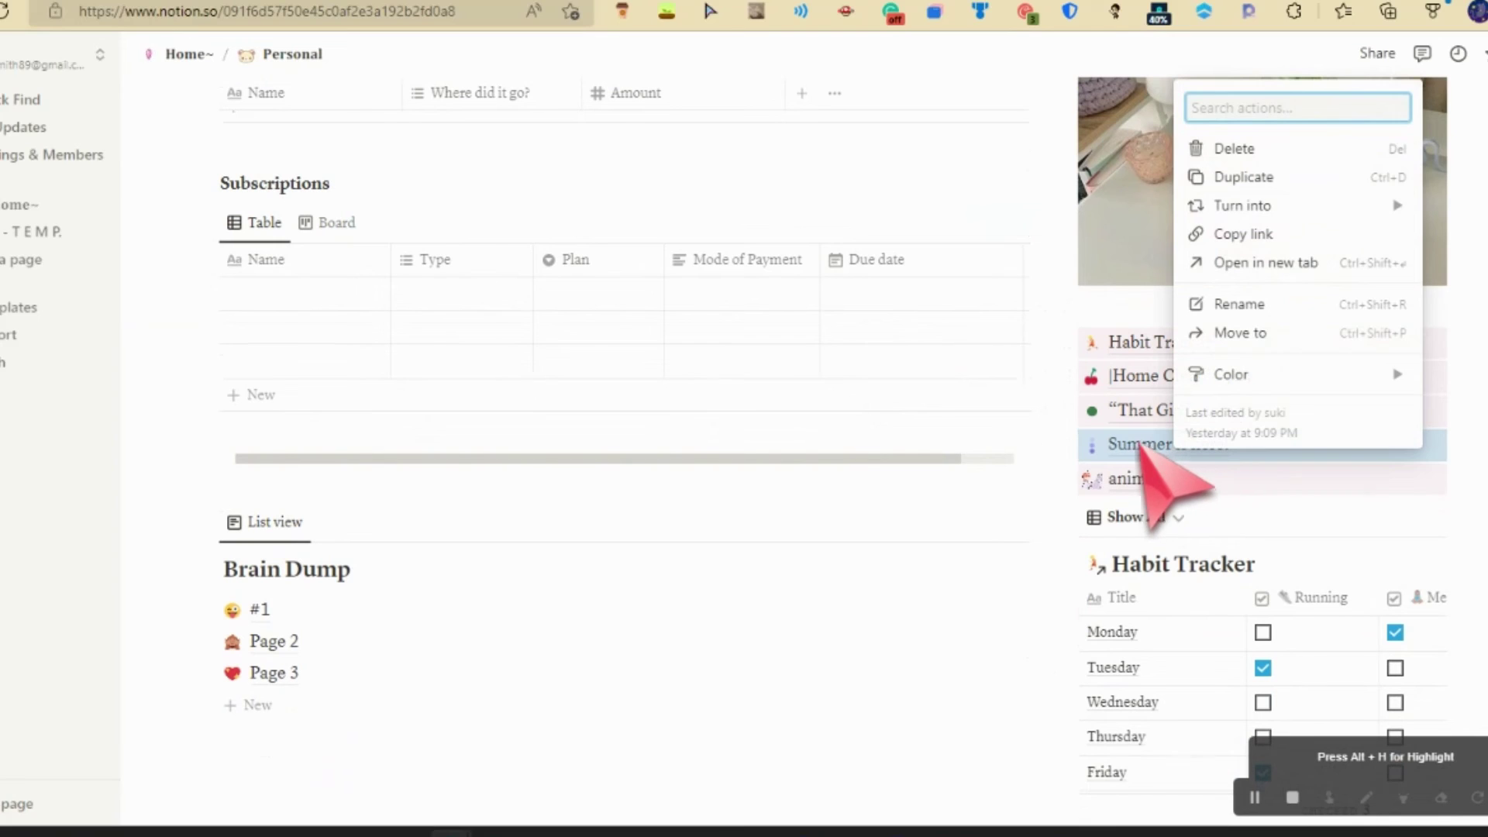
left_click(1190, 440)
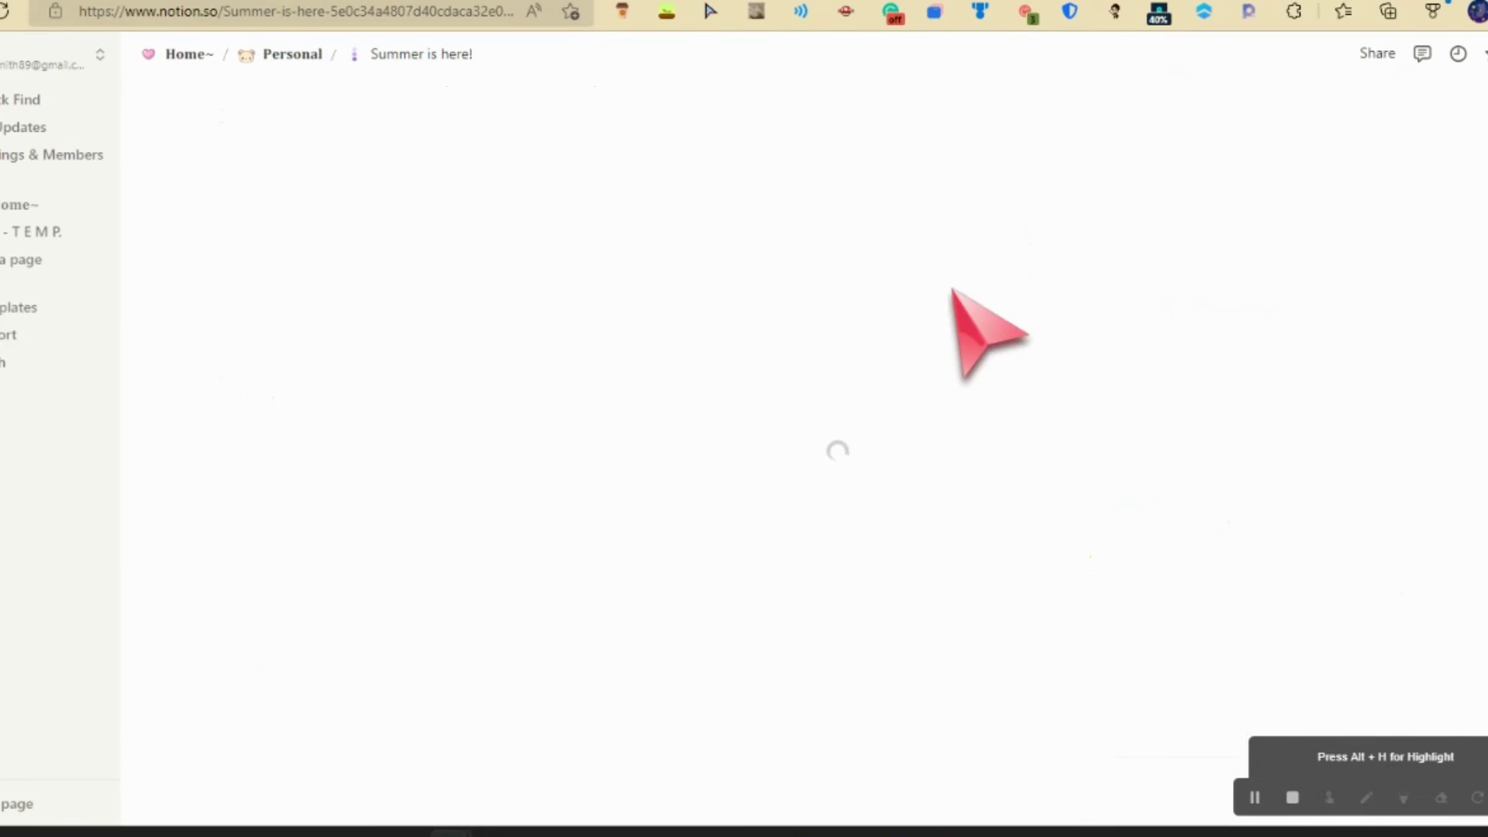
scroll(949, 295, "down", 3)
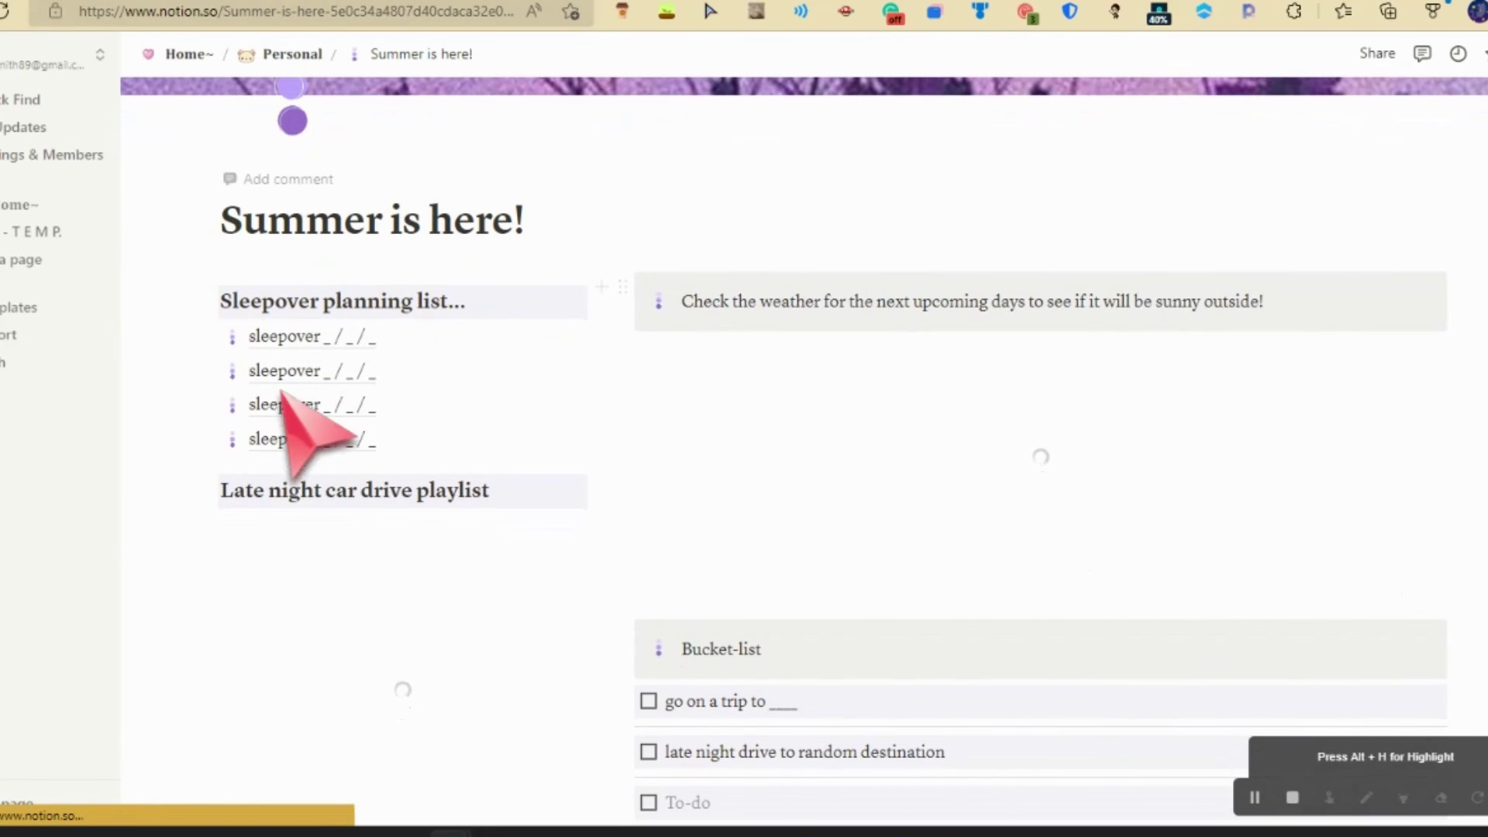
scroll(686, 229, "down", 4)
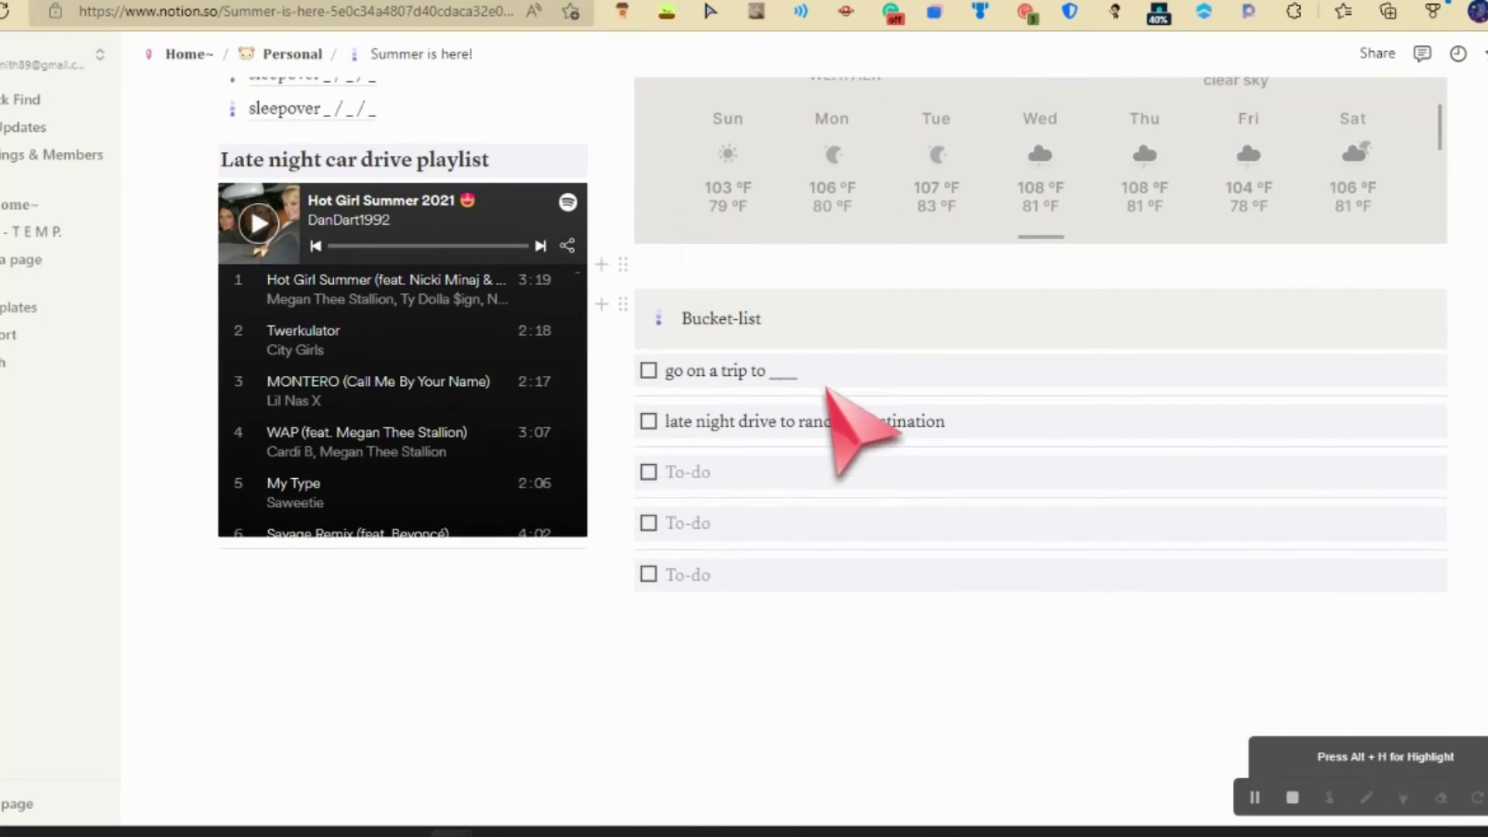
scroll(475, 498, "up", 4)
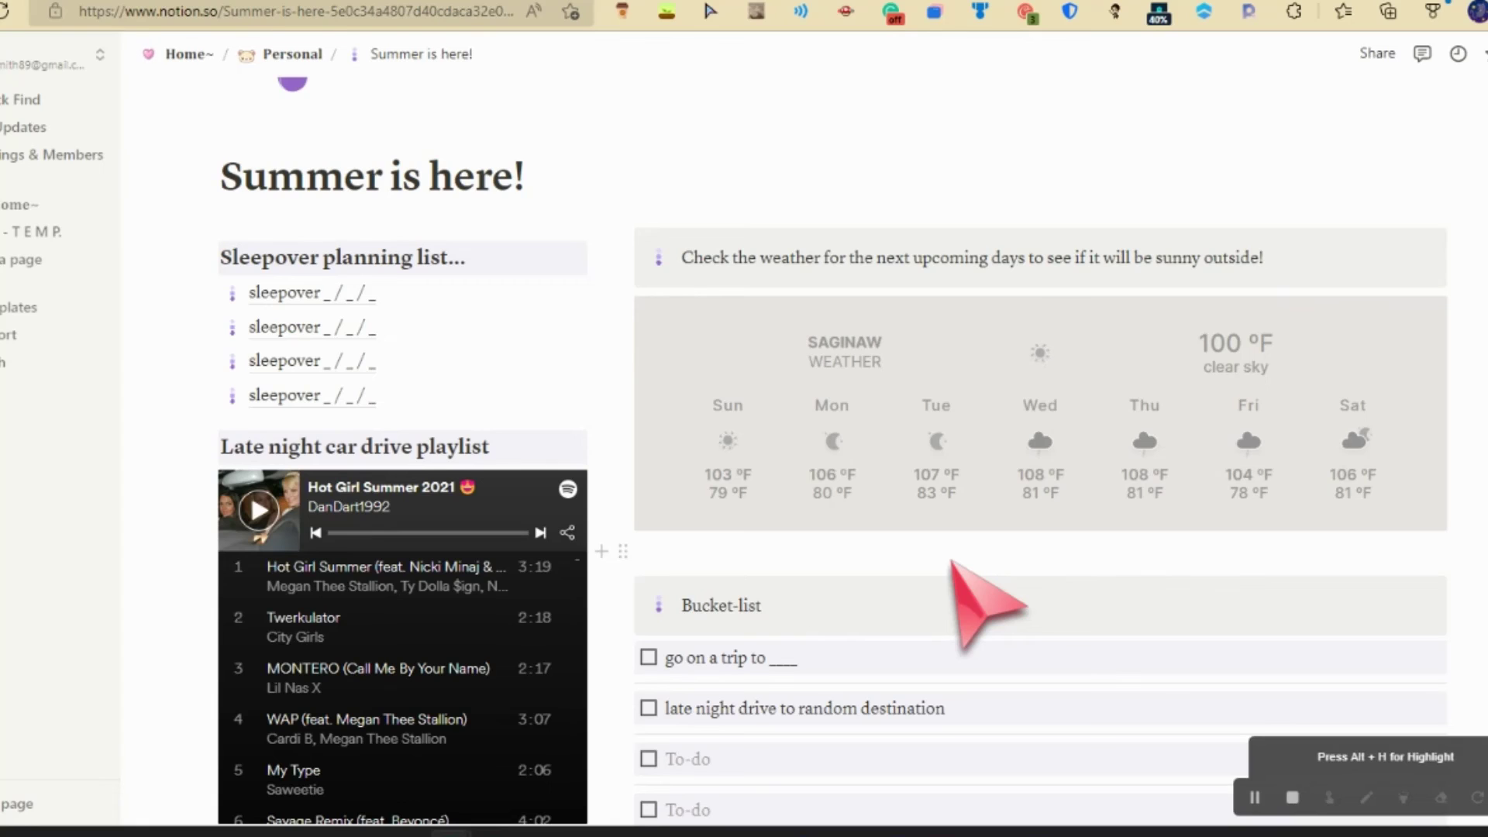
scroll(957, 581, "up", 4)
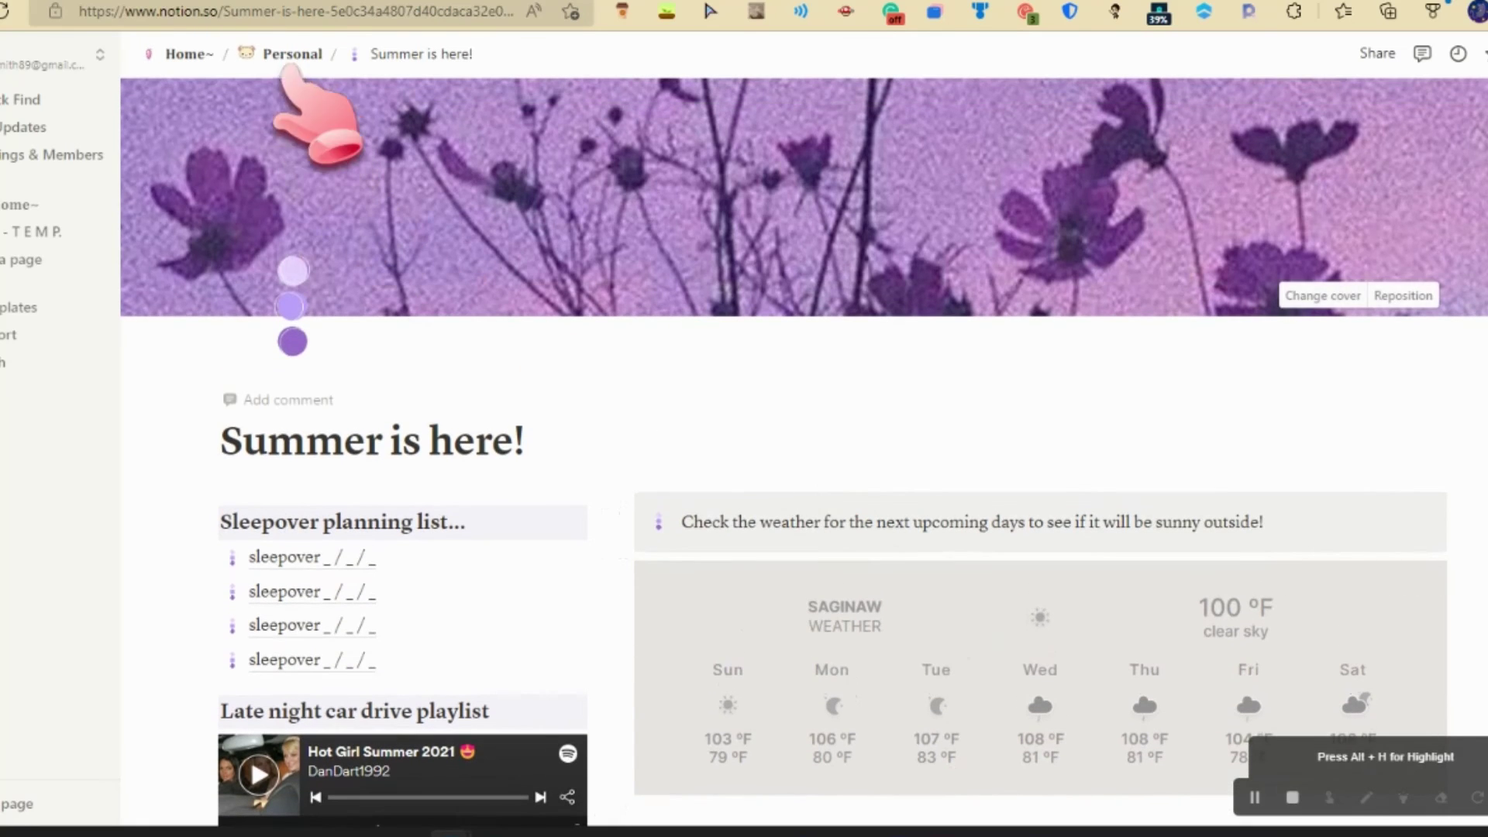
Go through the Personal page to the anime page.
left_click(283, 65)
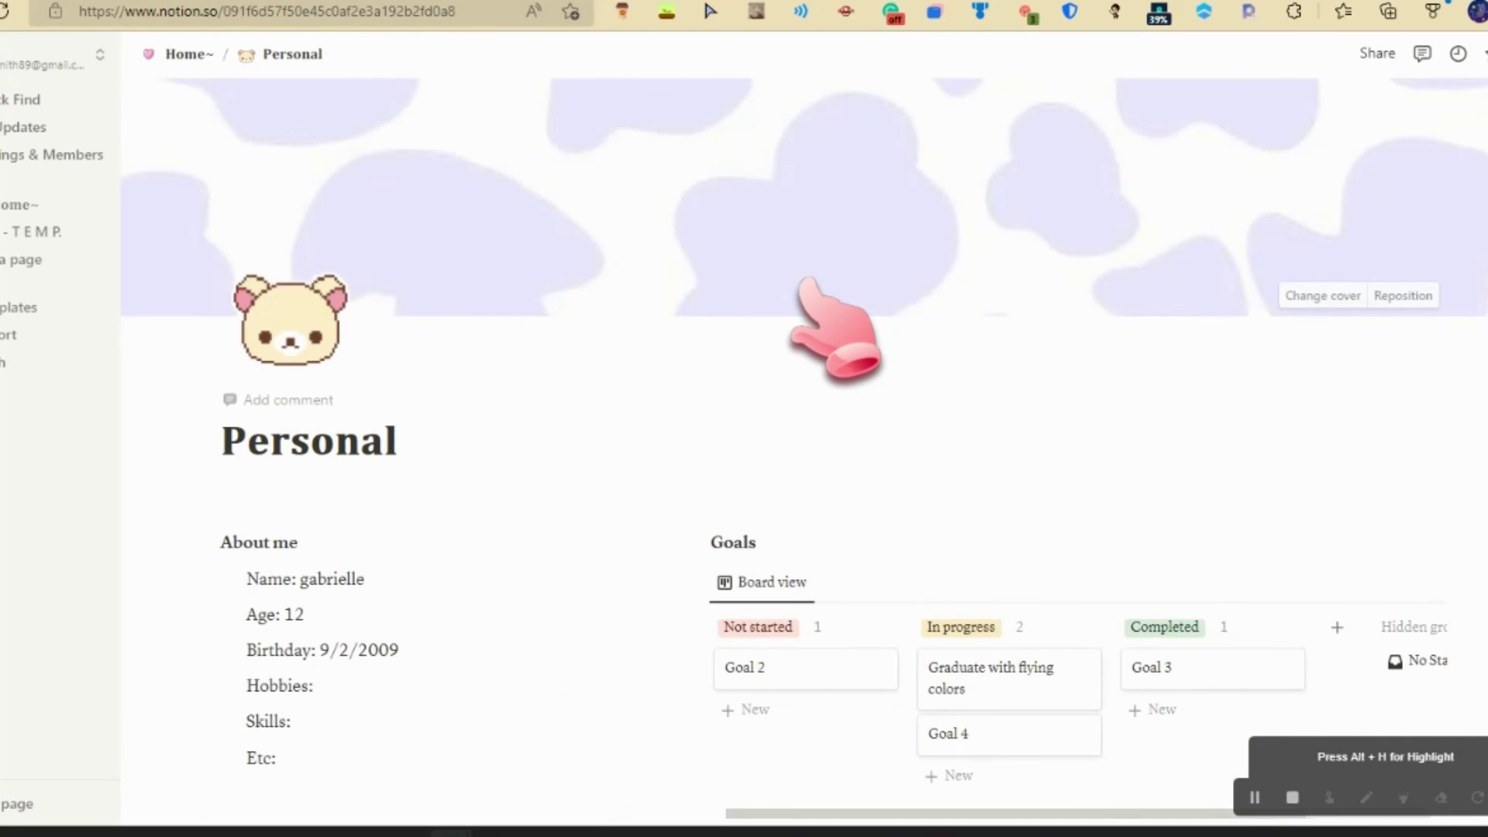
scroll(810, 281, "down", 5)
scroll(810, 295, "down", 10)
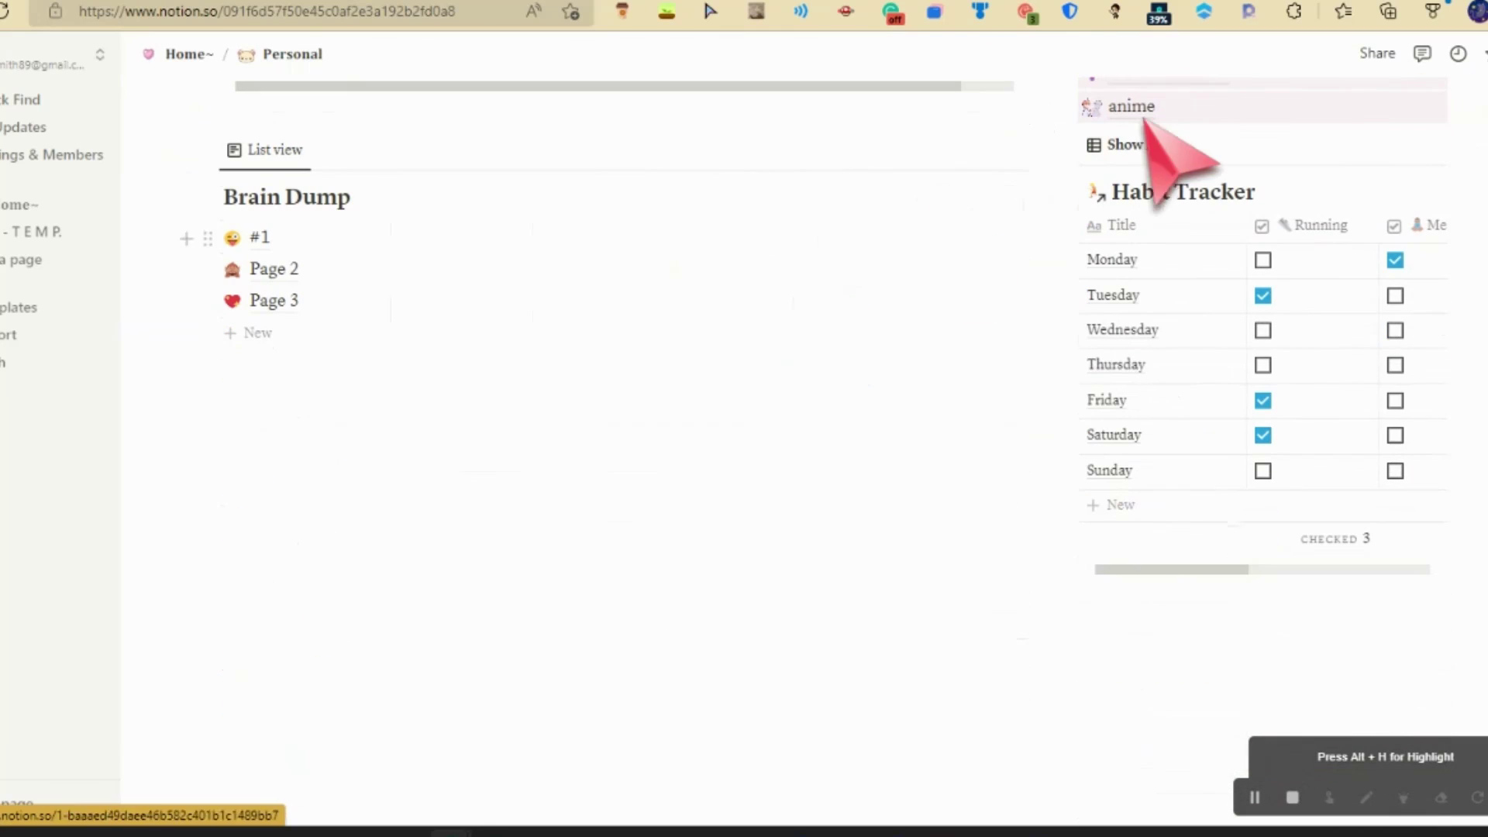
left_click(1142, 105)
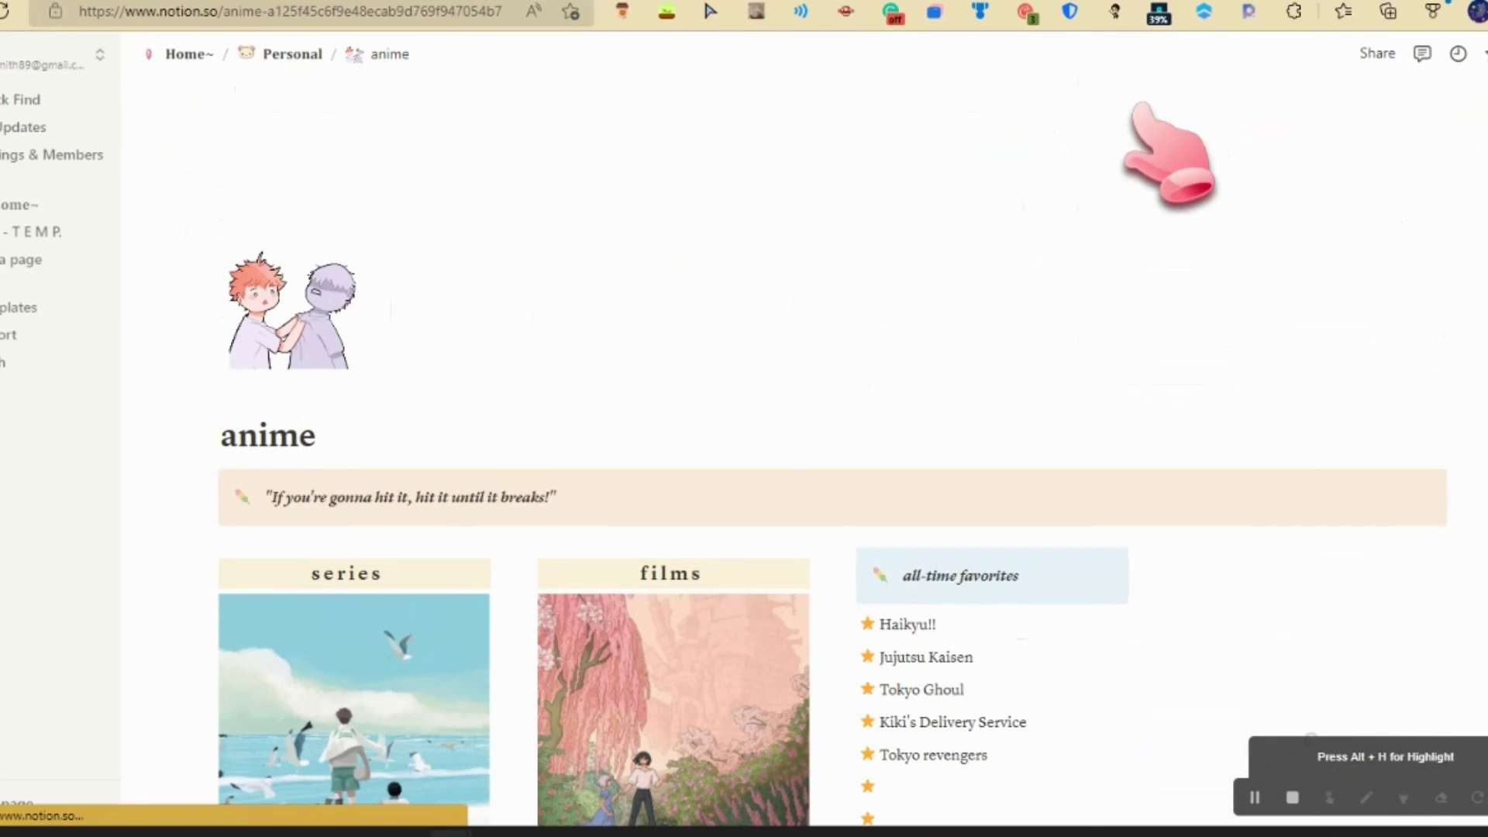
scroll(1170, 148, "down", 5)
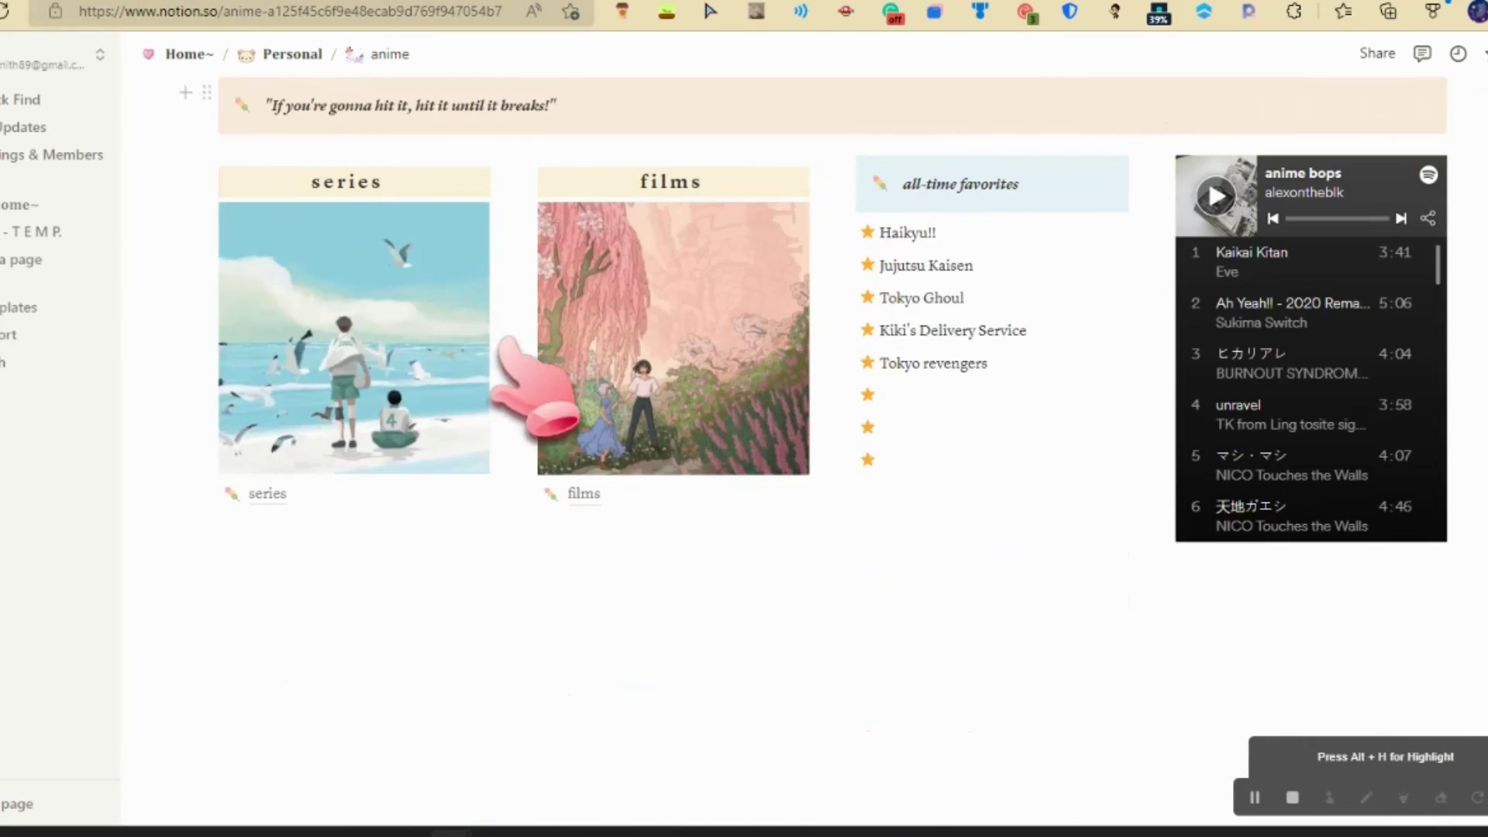
Browse the series gallery of shows, then return to the anime page.
left_click(268, 496)
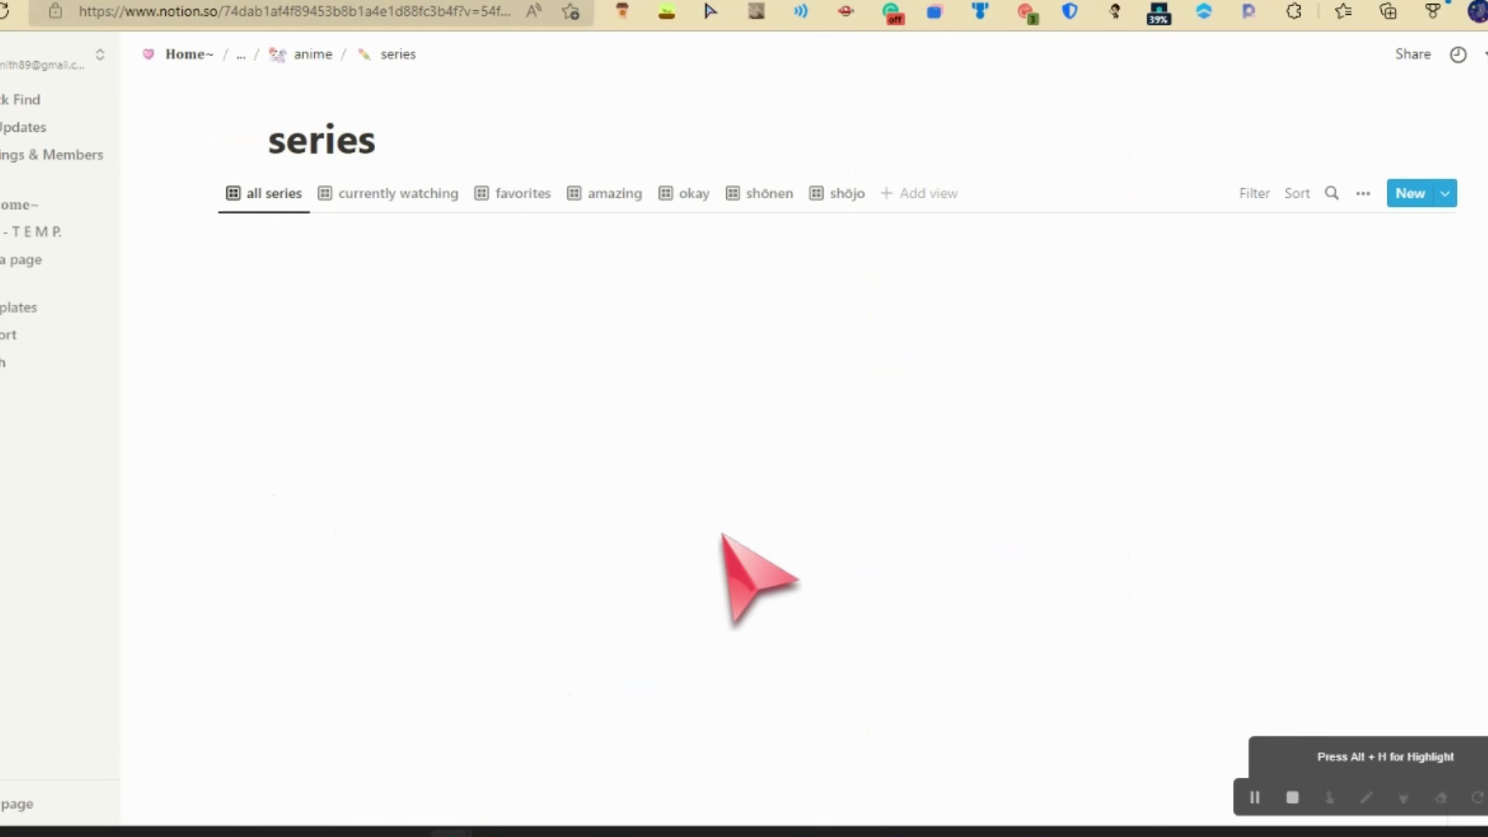
scroll(729, 496, "down", 2)
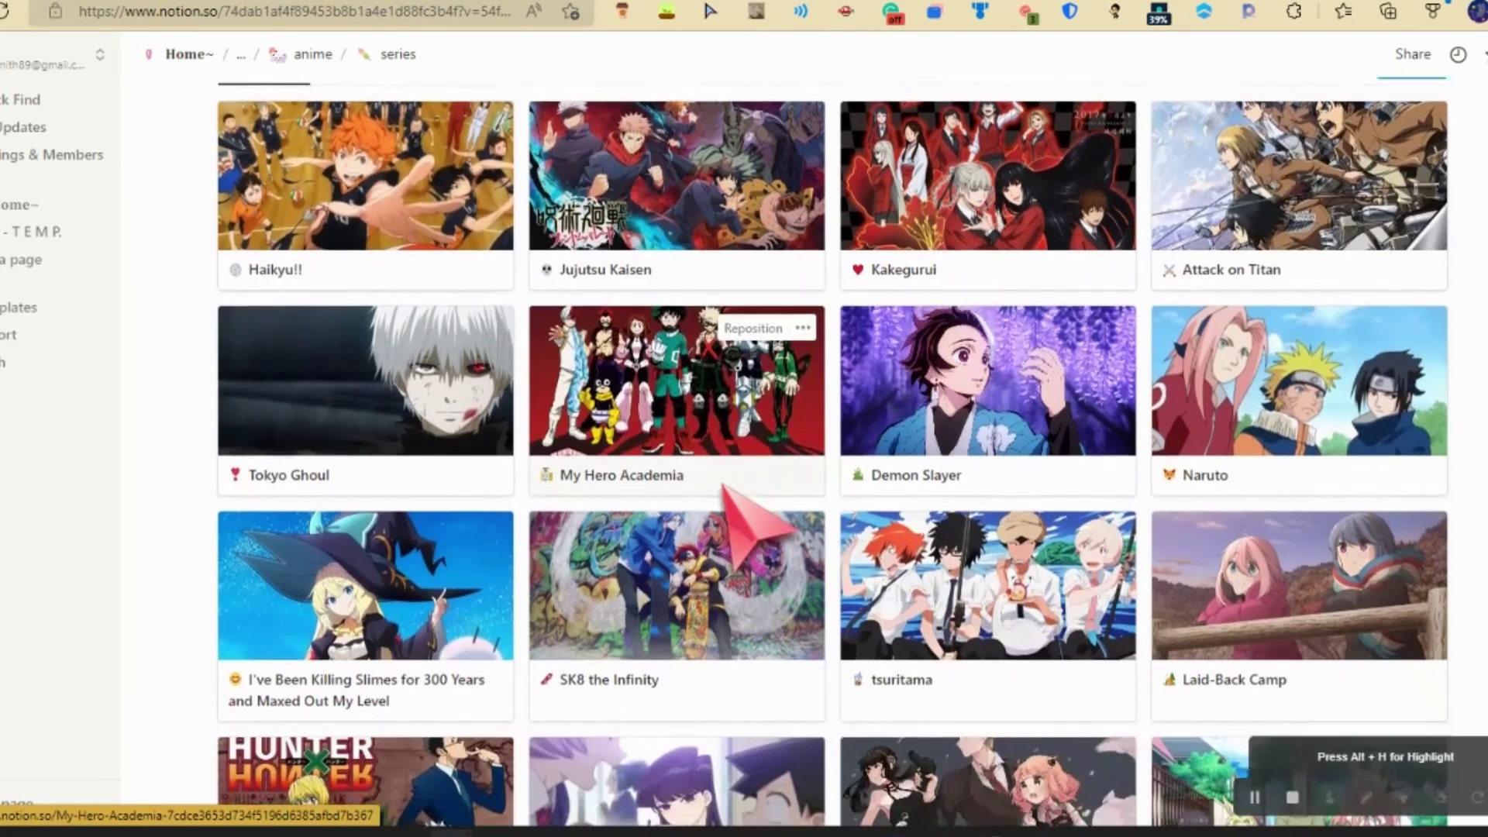
scroll(725, 487, "down", 10)
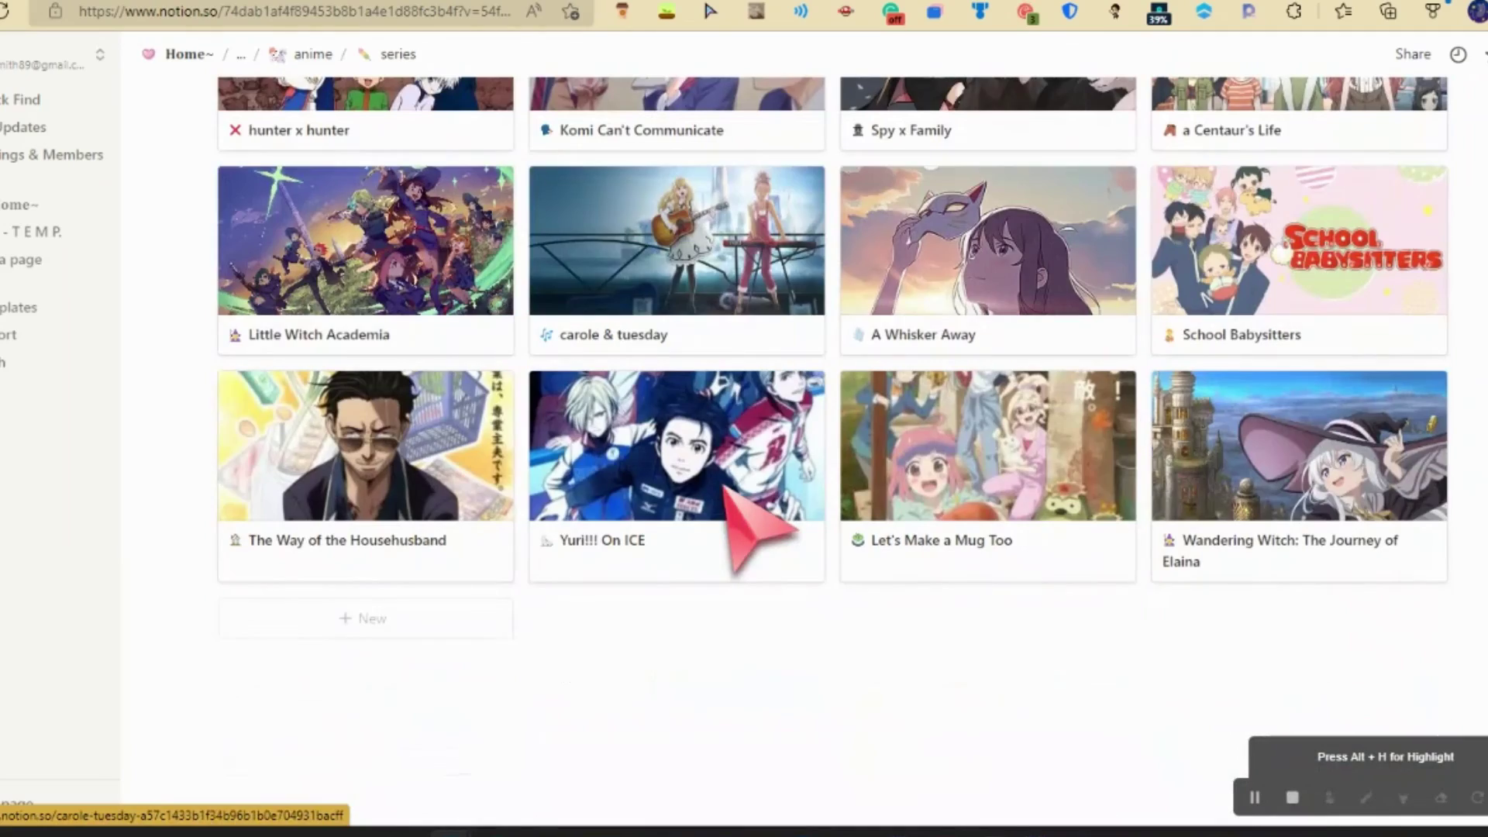
scroll(726, 488, "up", 12)
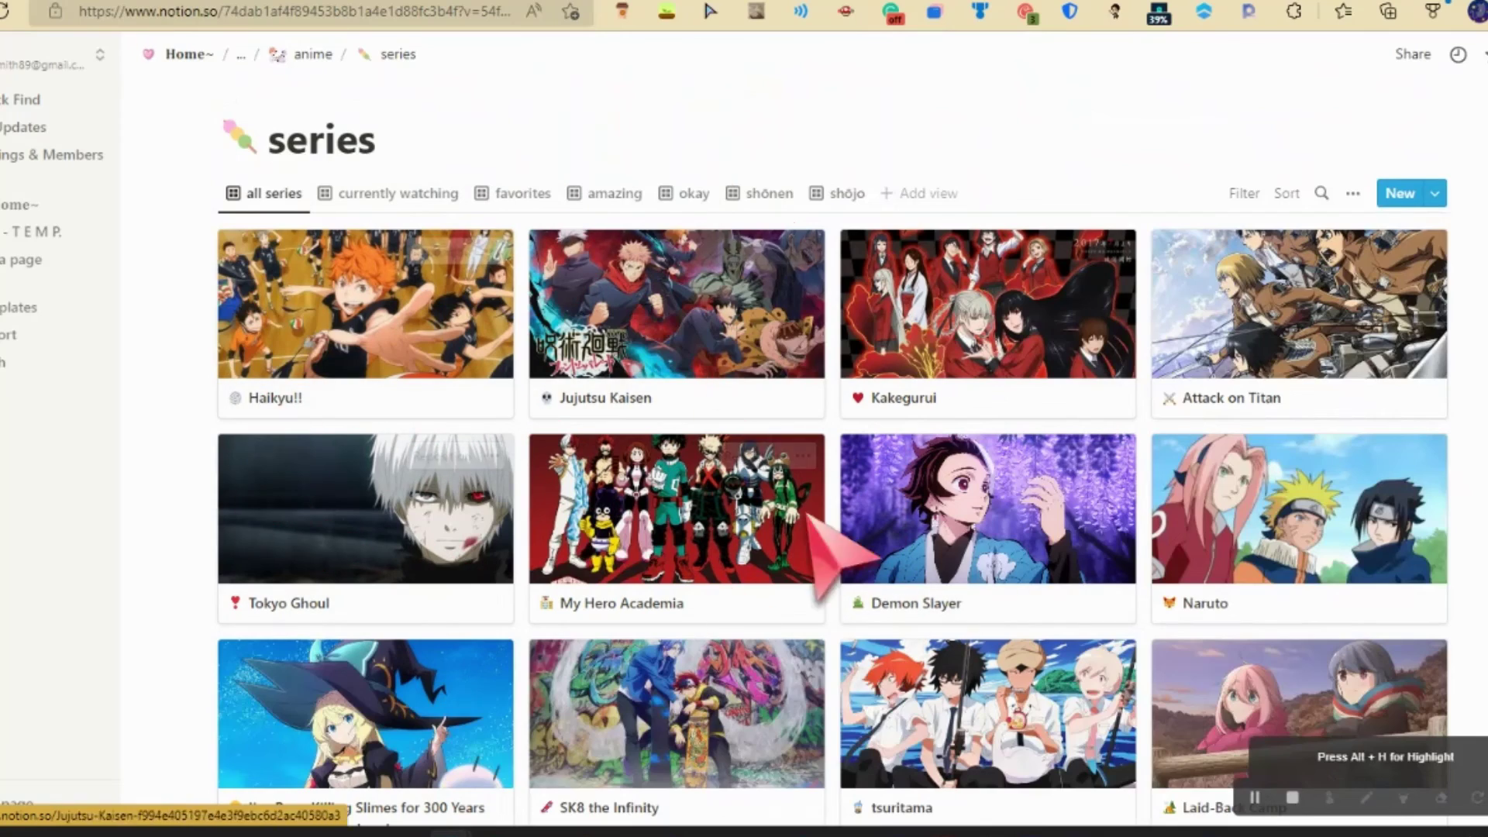
scroll(841, 674, "down", 5)
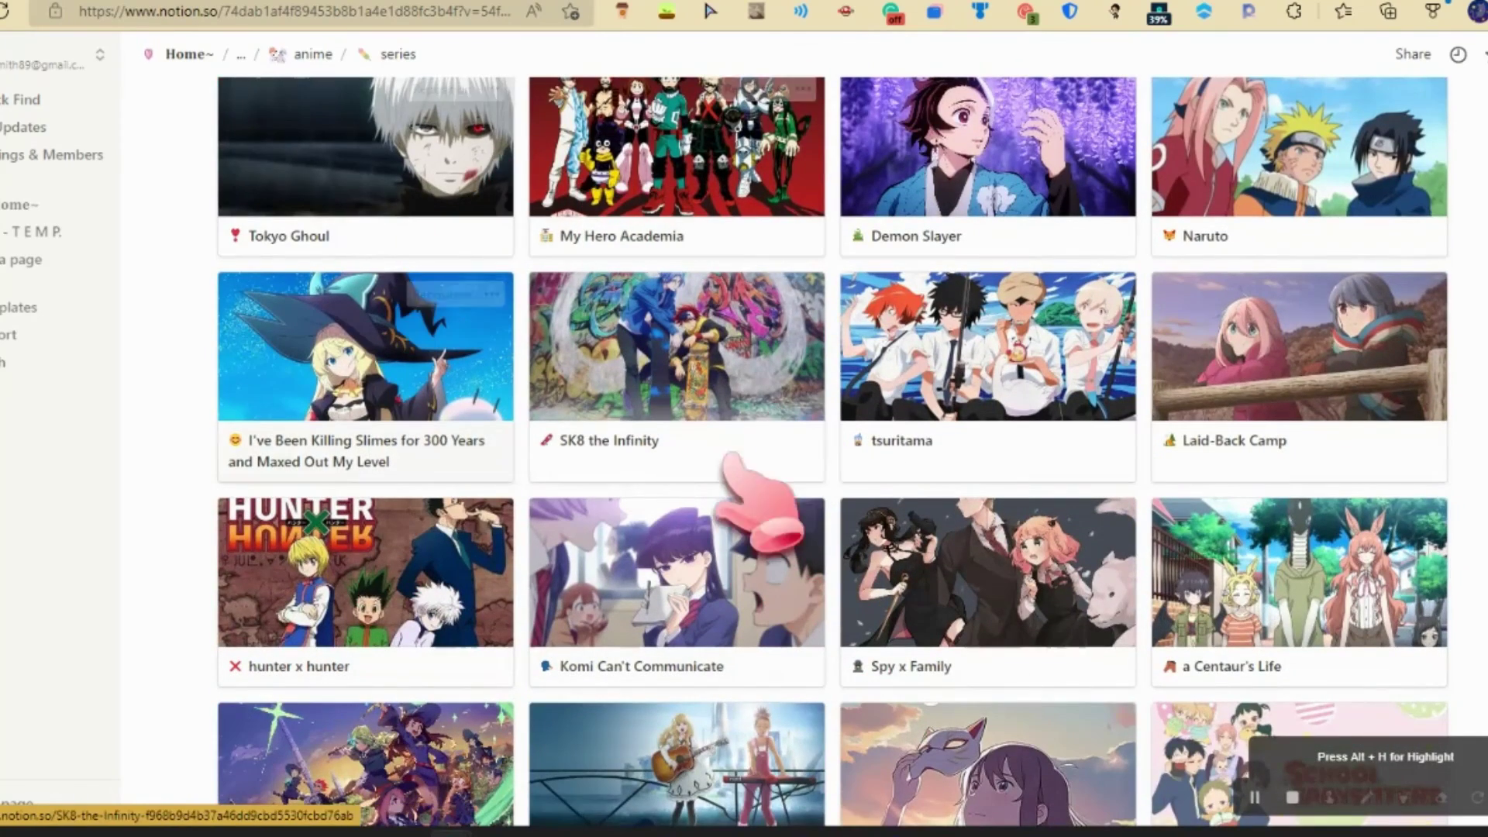
scroll(725, 384, "down", 5)
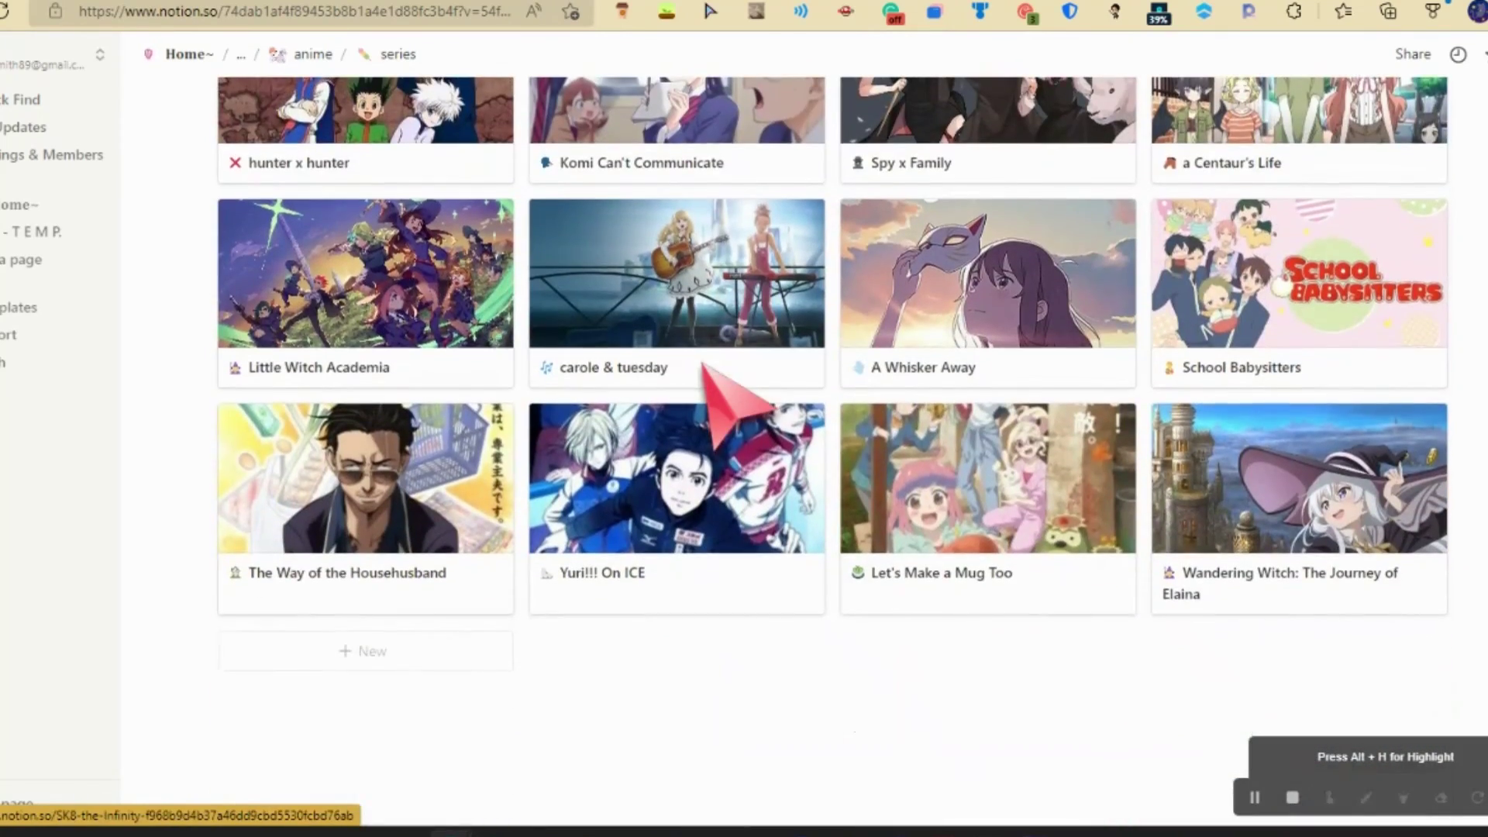
scroll(709, 378, "up", 6)
scroll(756, 631, "up", 5)
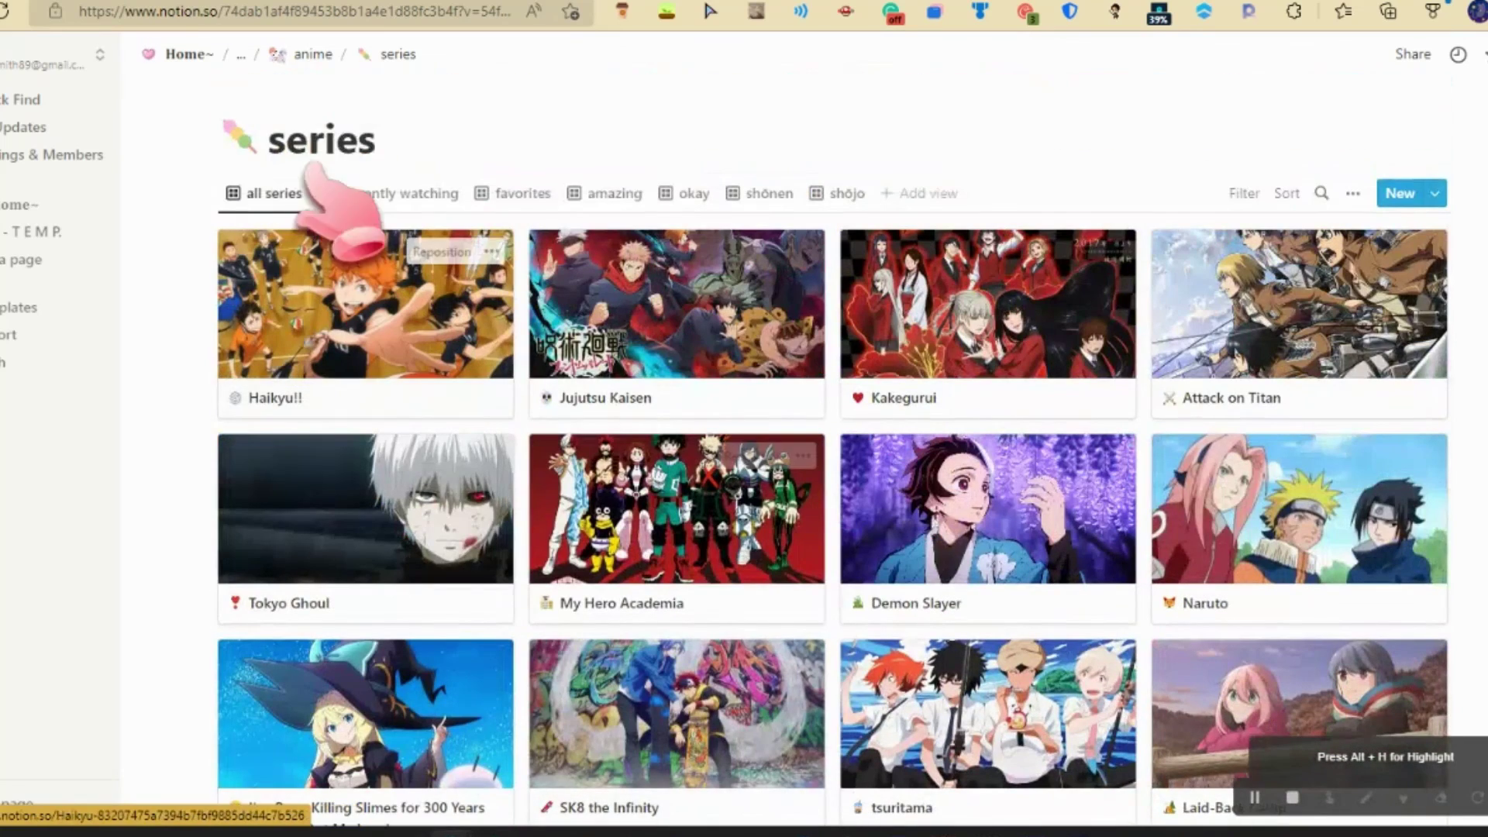
left_click(312, 54)
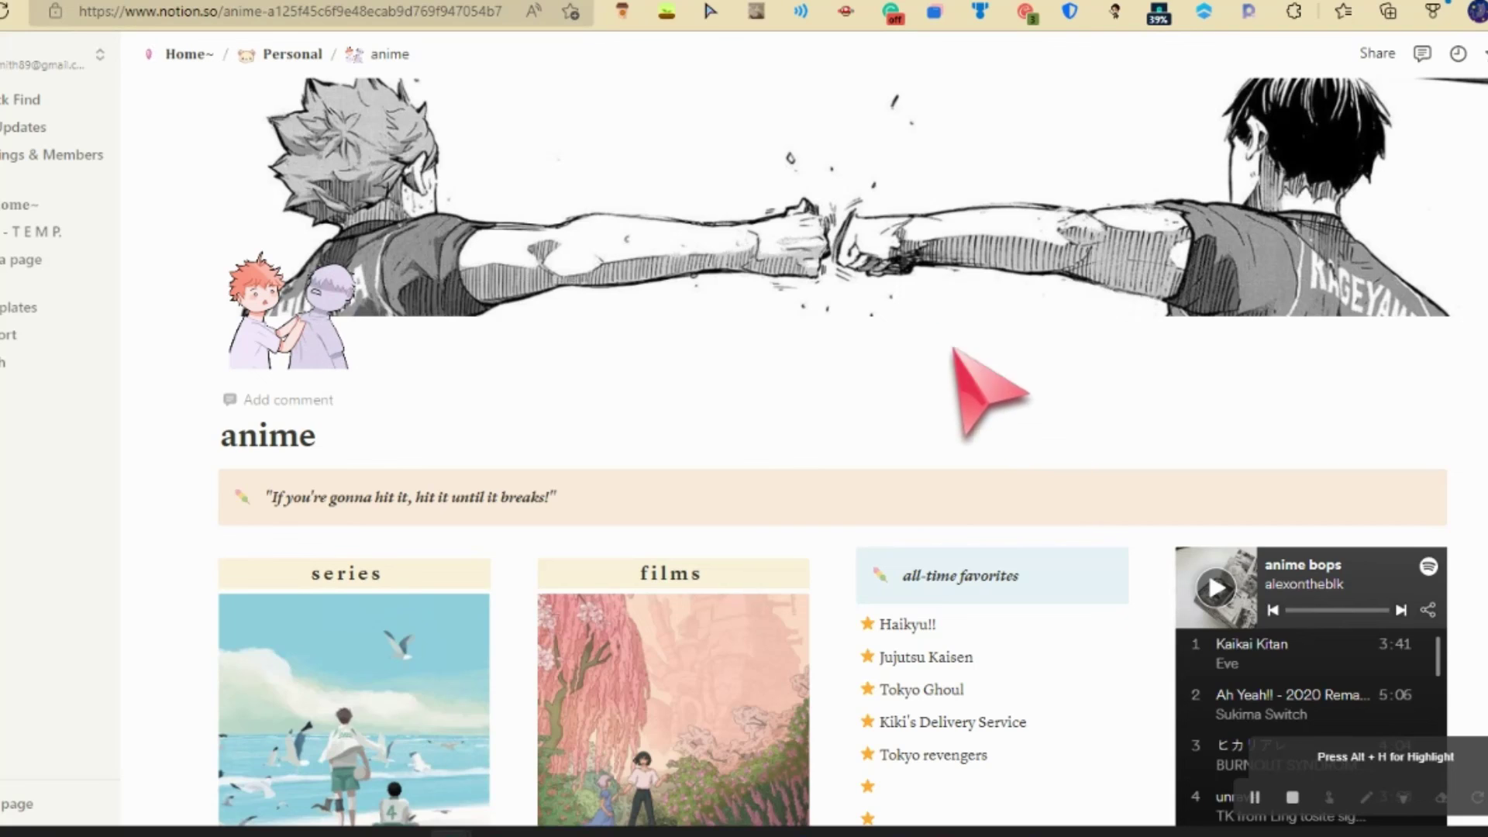
scroll(891, 310, "down", 4)
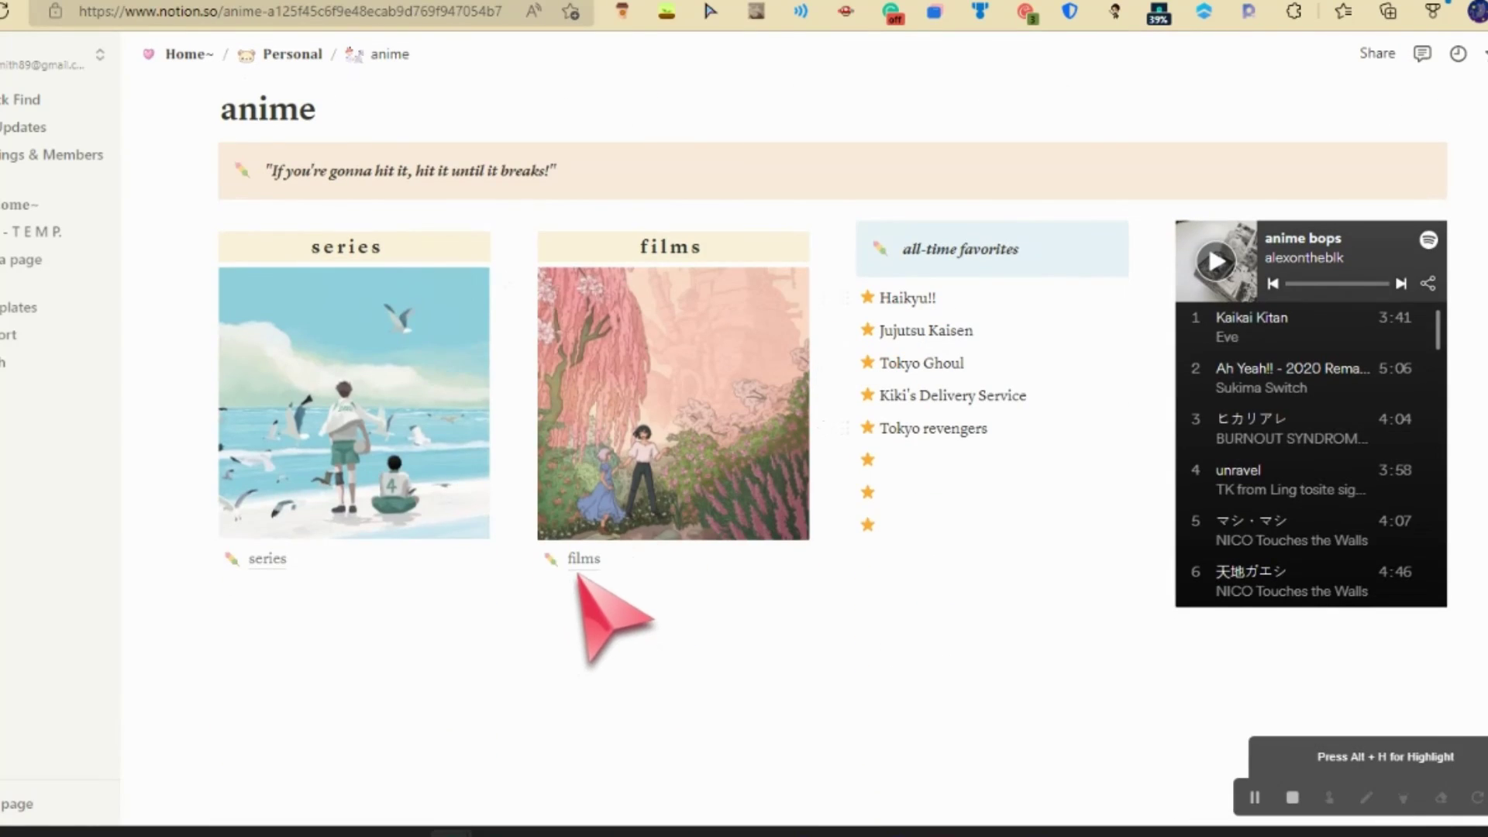
left_click(582, 570)
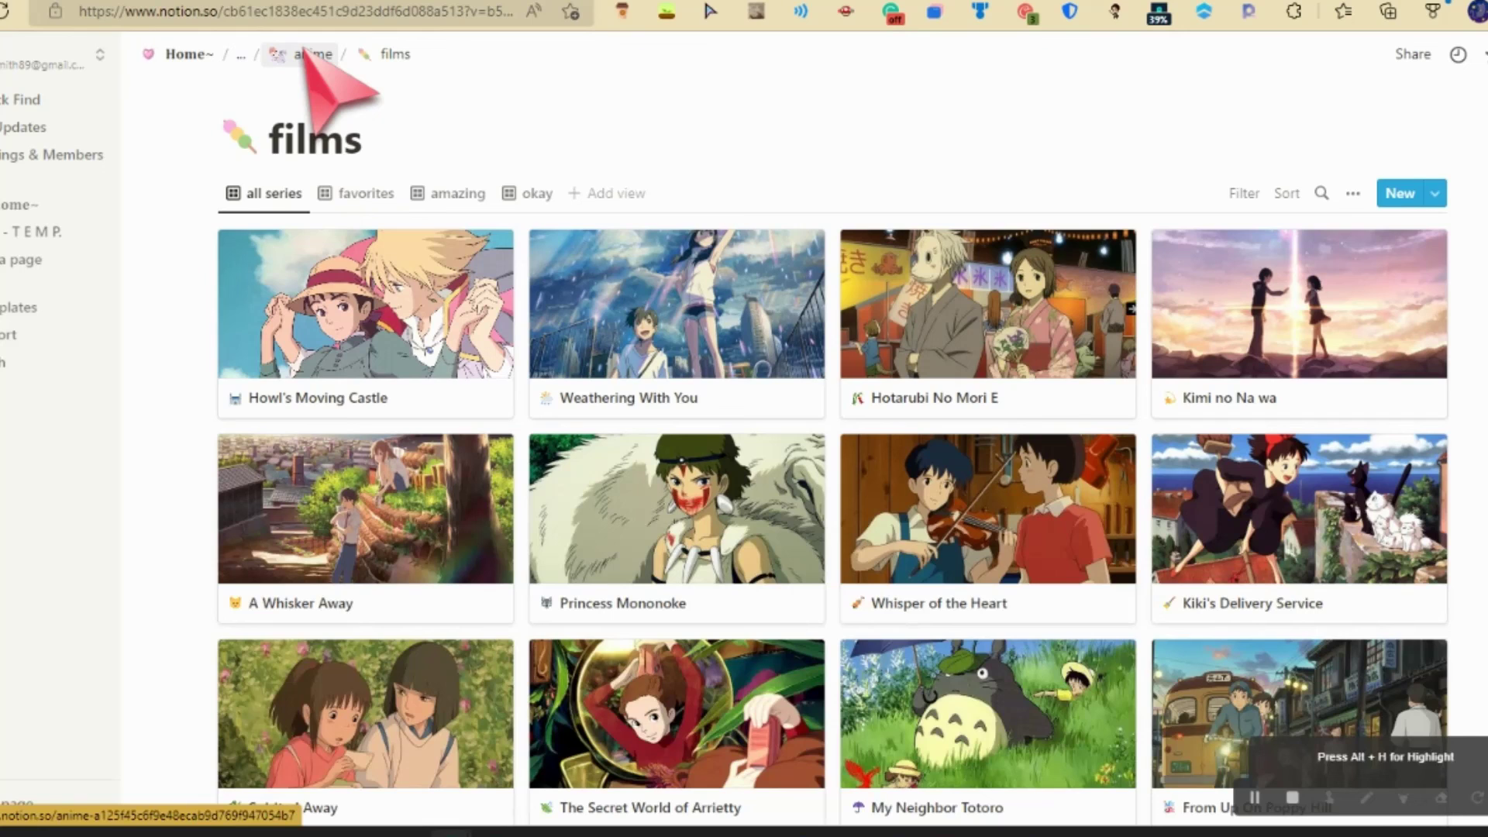
scroll(714, 504, "down", 6)
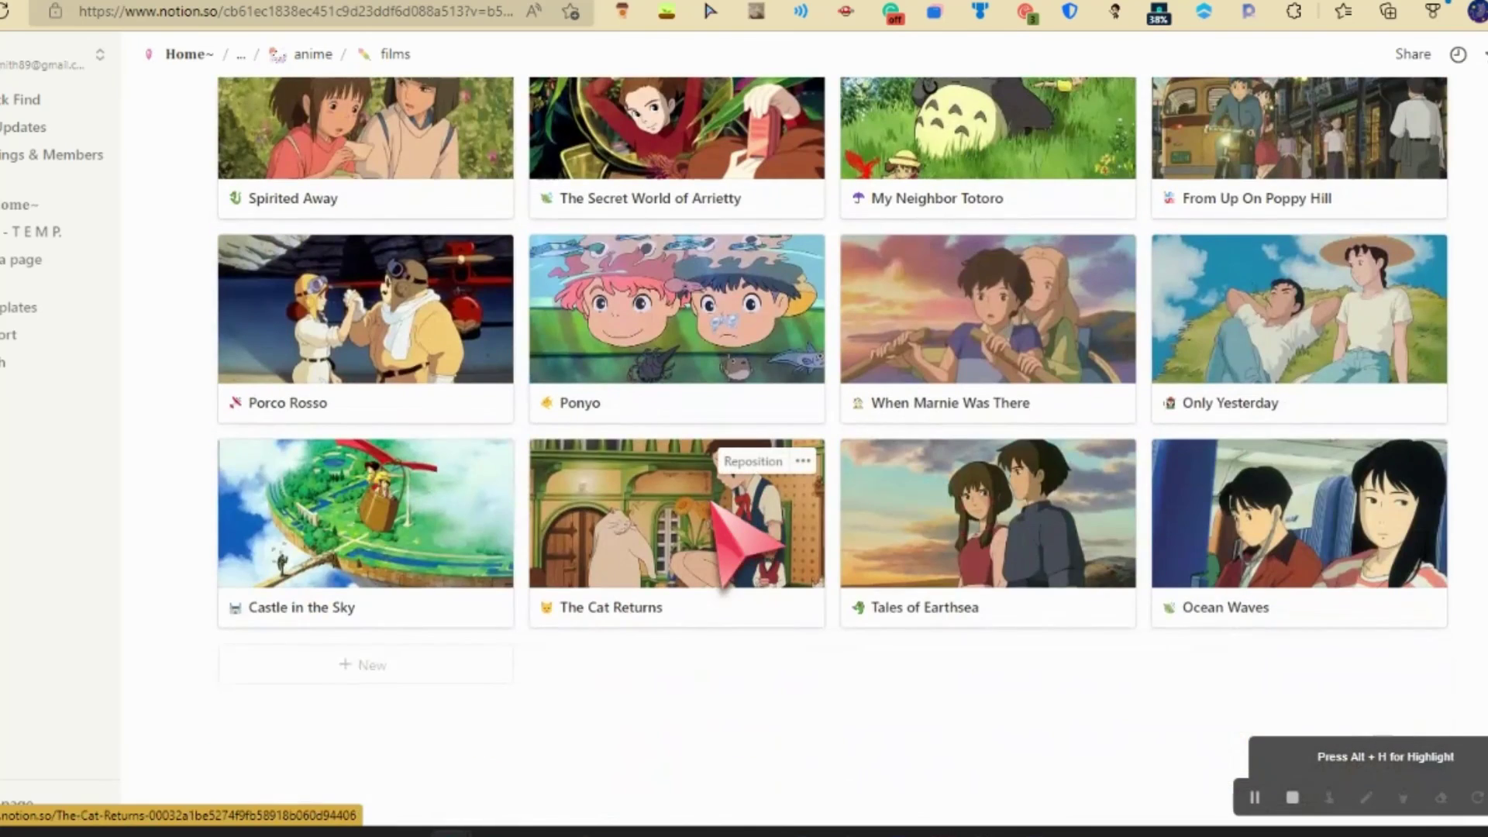
scroll(712, 502, "up", 4)
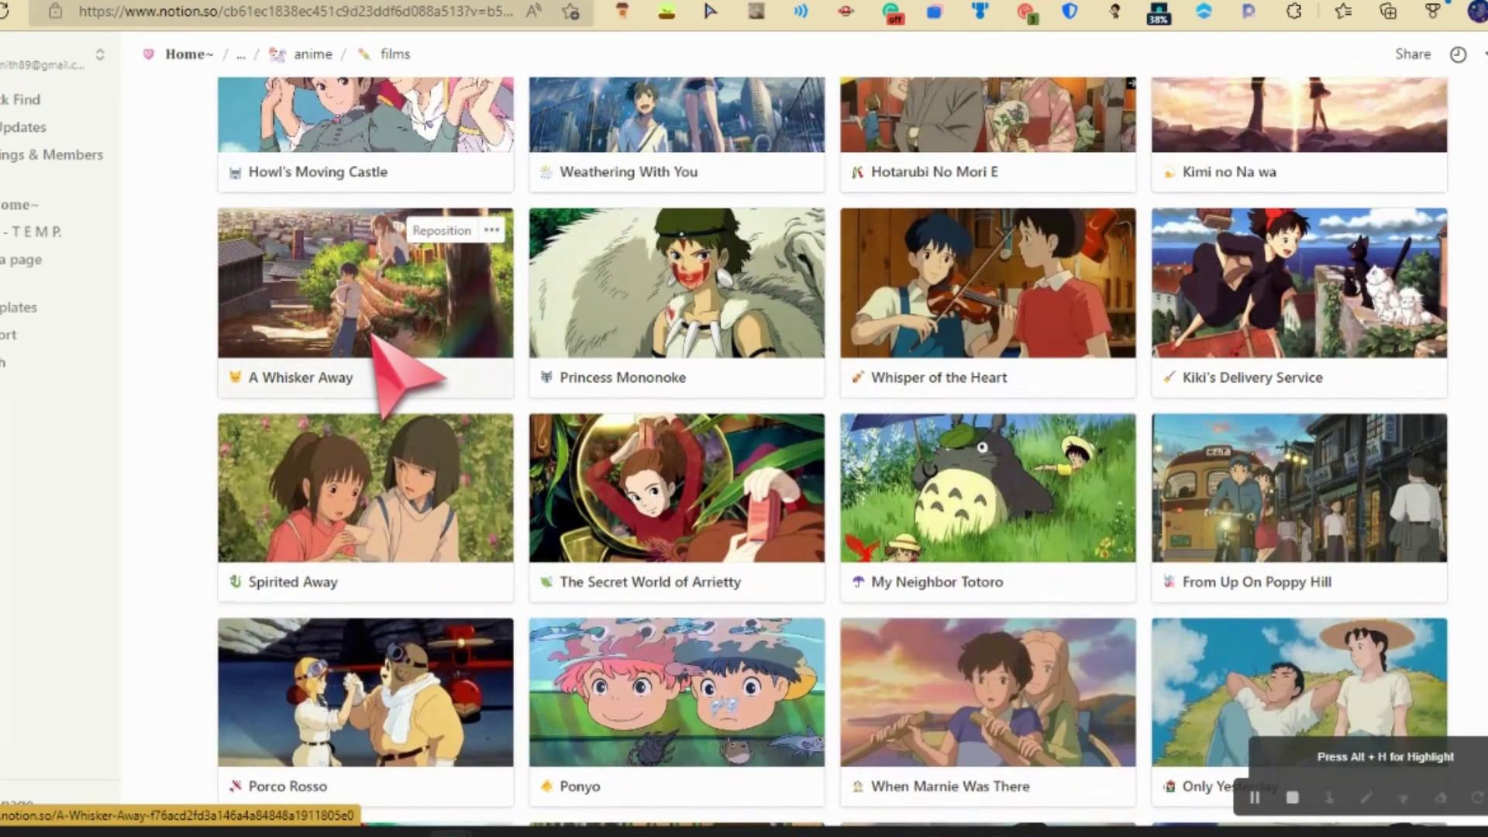
scroll(373, 337, "down", 2)
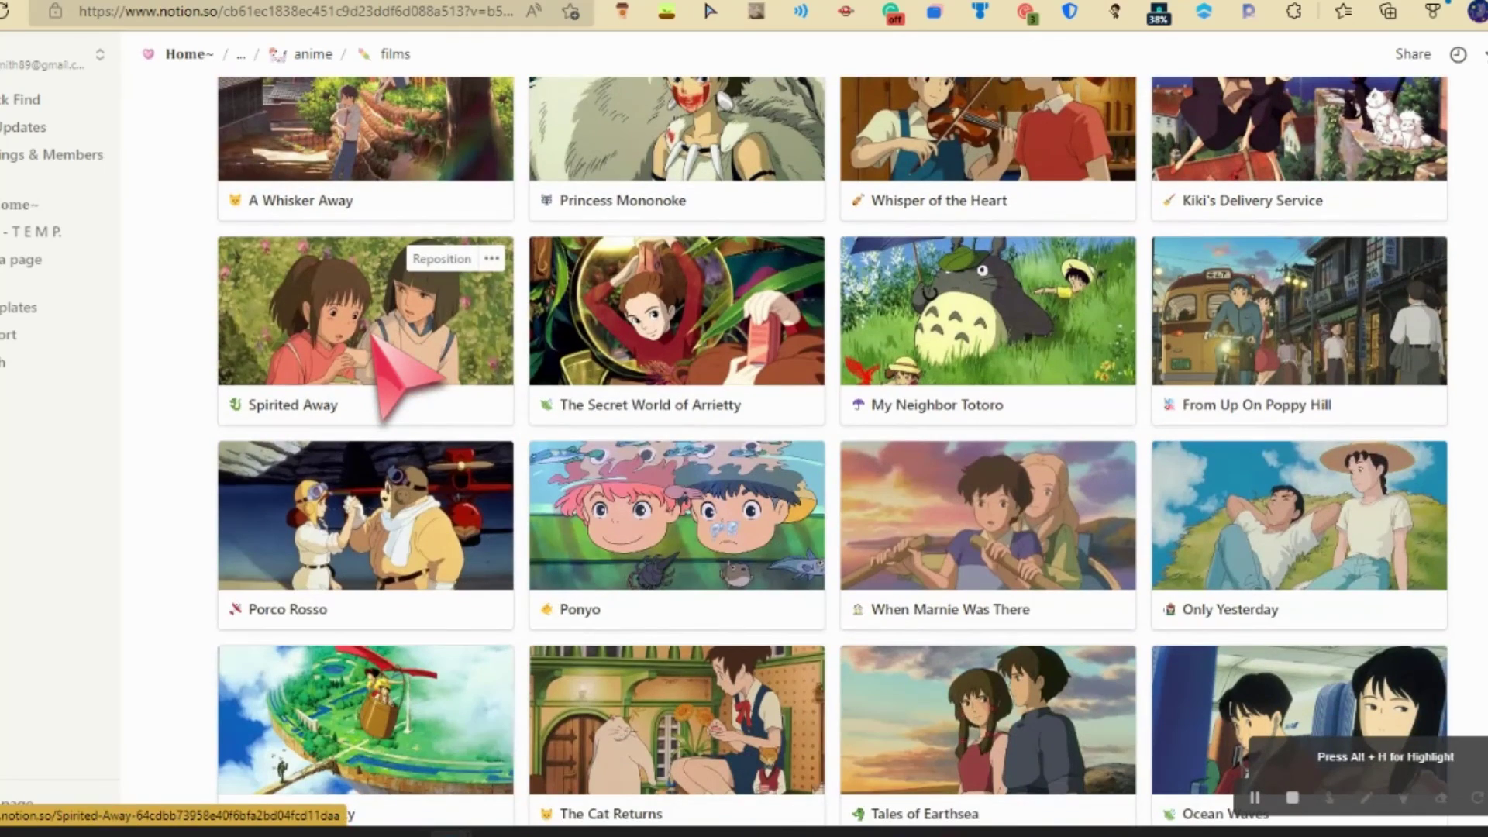
scroll(374, 337, "down", 3)
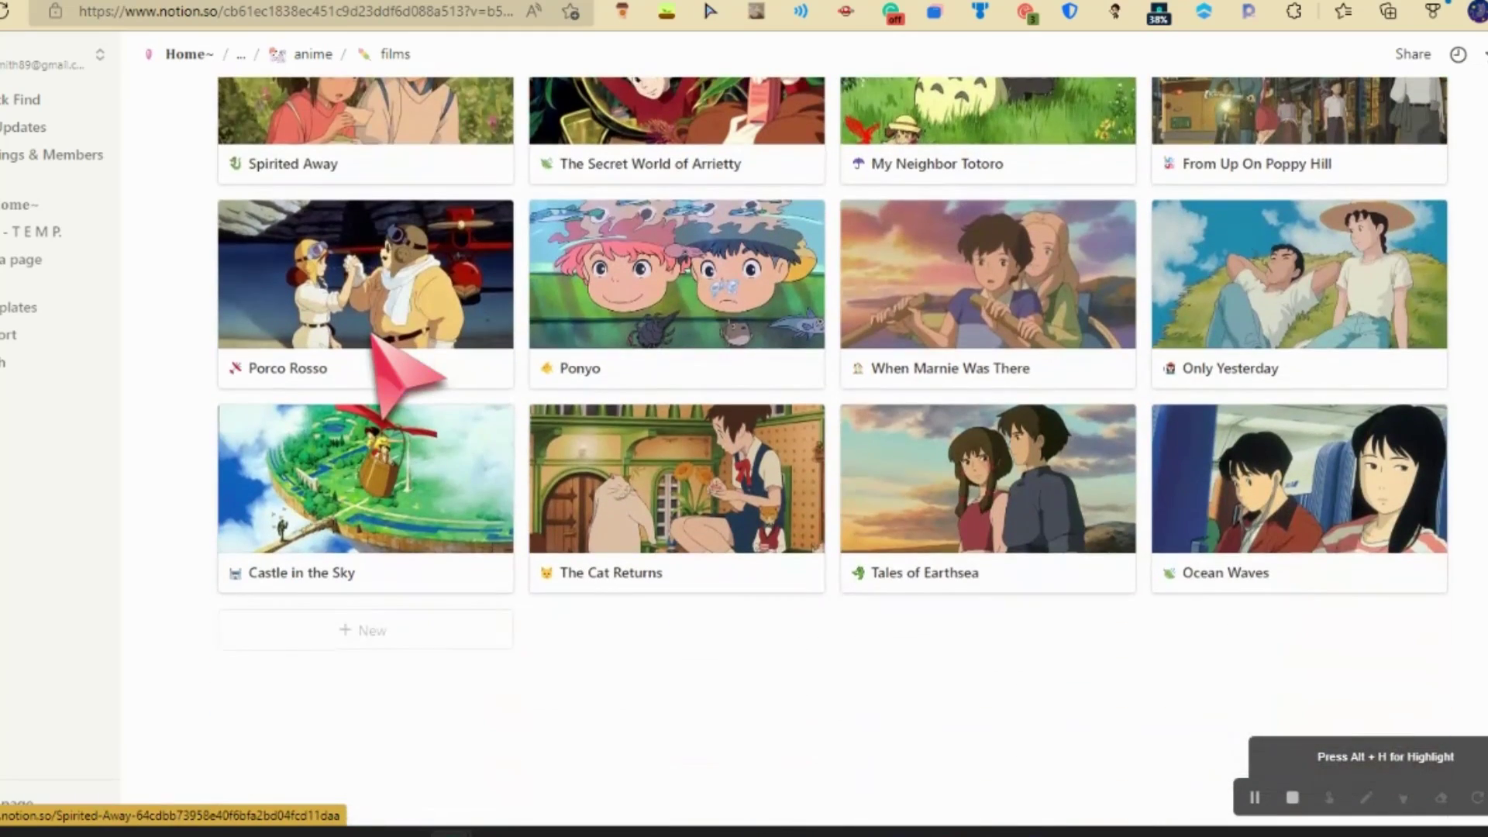
scroll(374, 341, "up", 8)
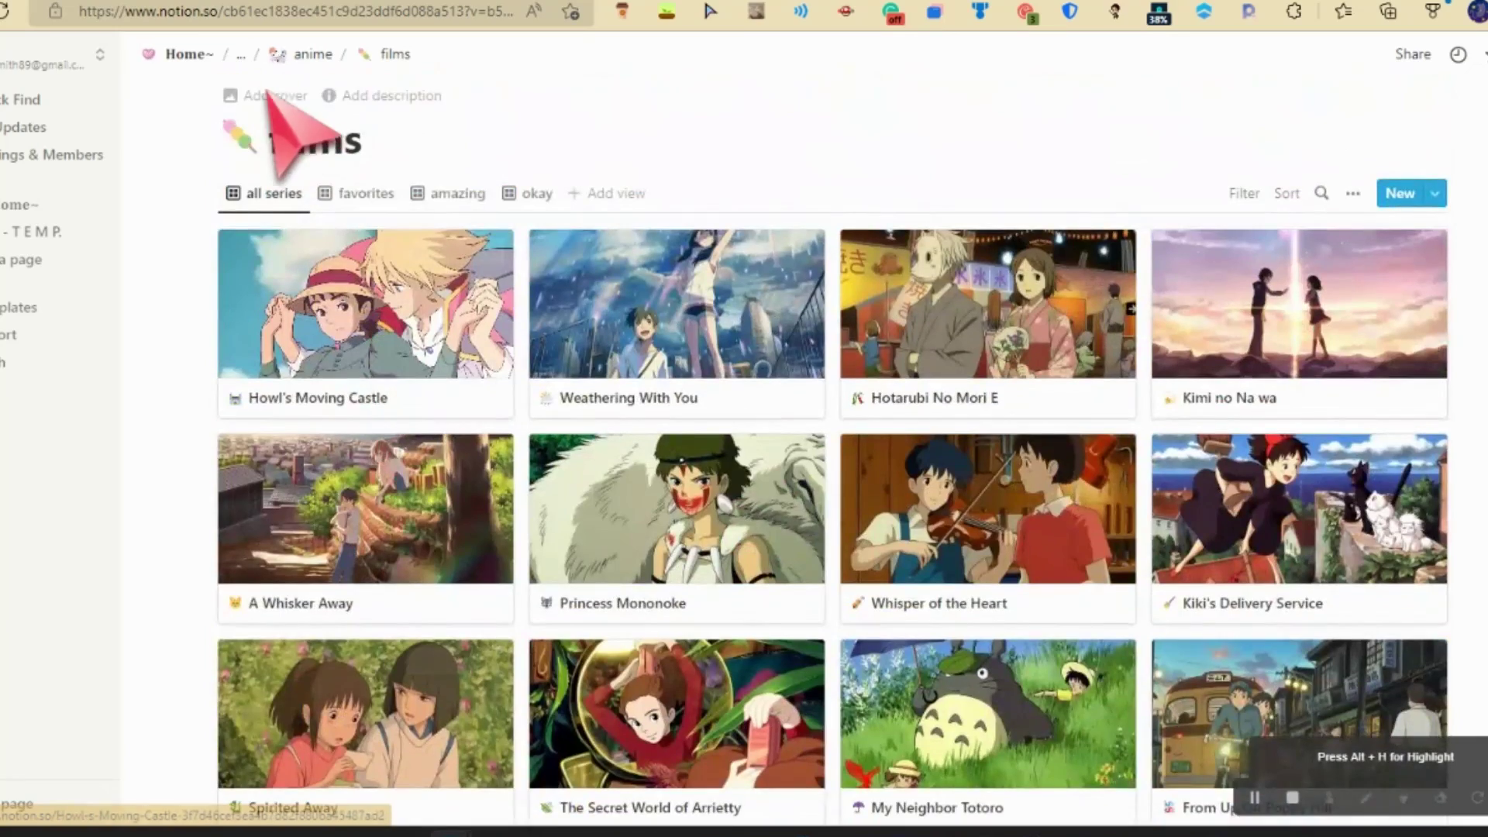
Navigate via the Personal breadcrumb back to Home~, reviewing its pages list, Weekly To Do, calendar and clock.
left_click(303, 54)
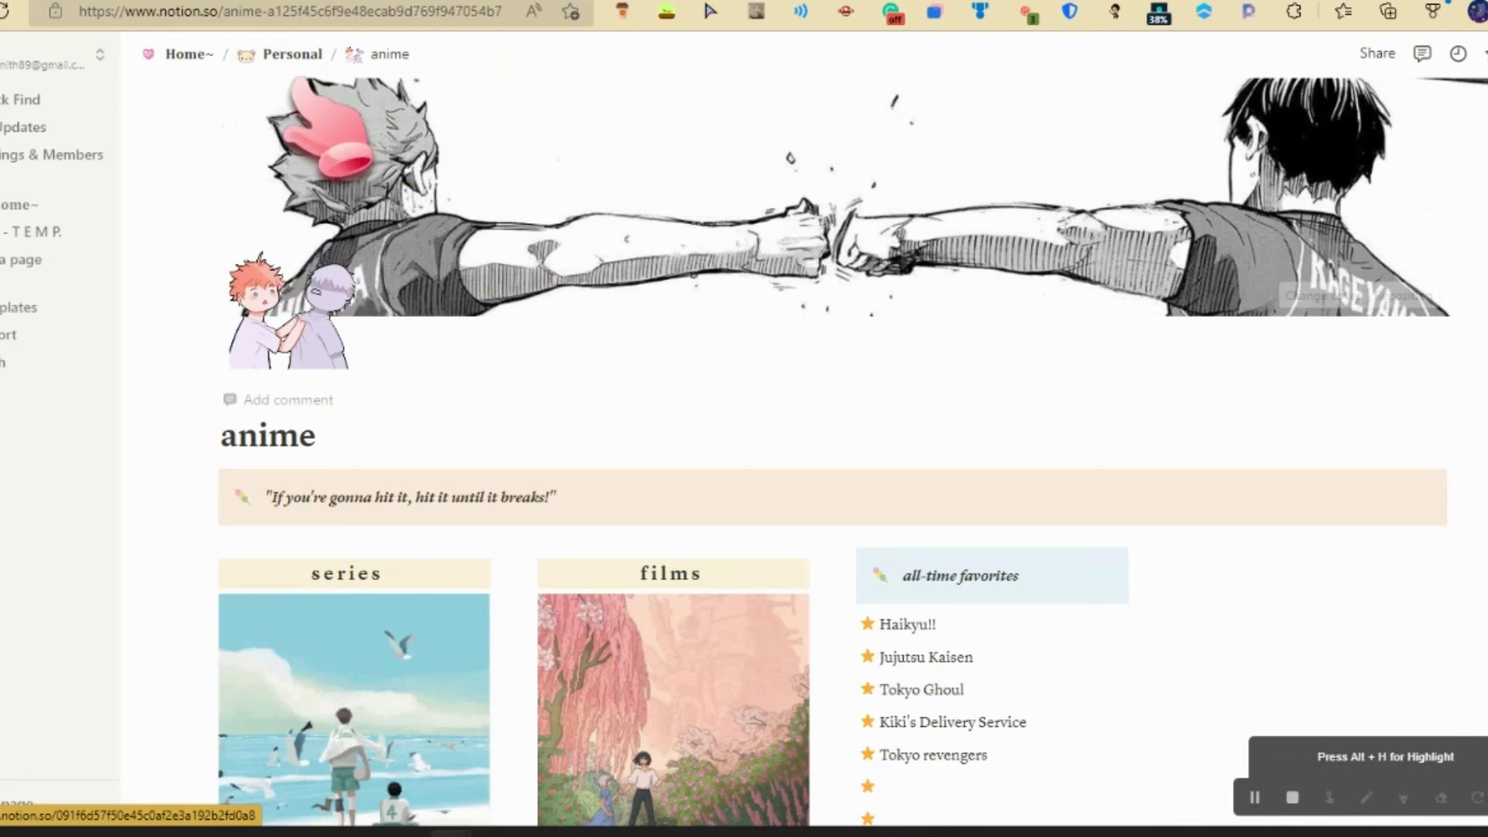
left_click(289, 56)
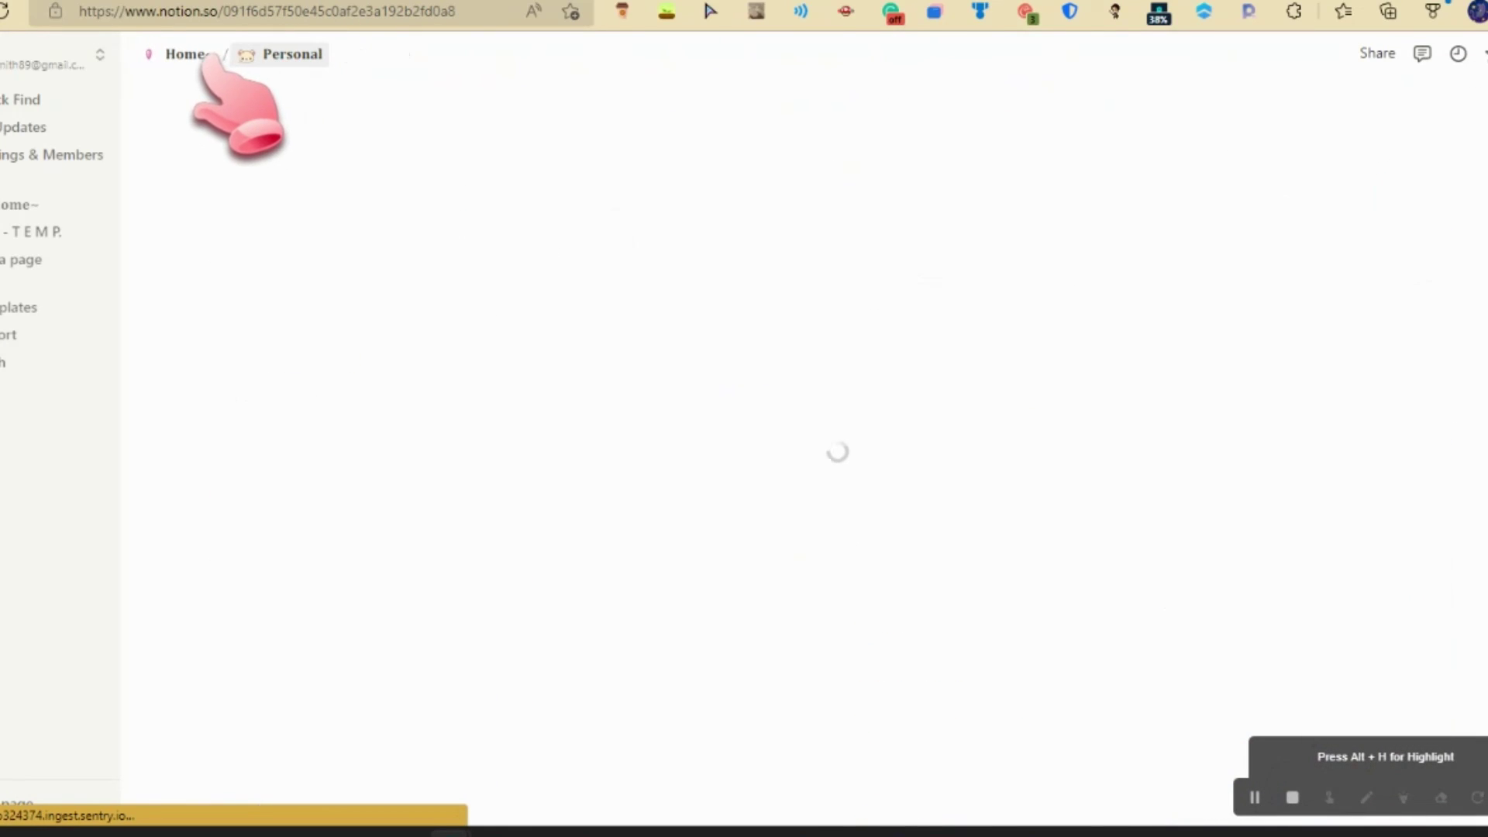
scroll(618, 735, "down", 15)
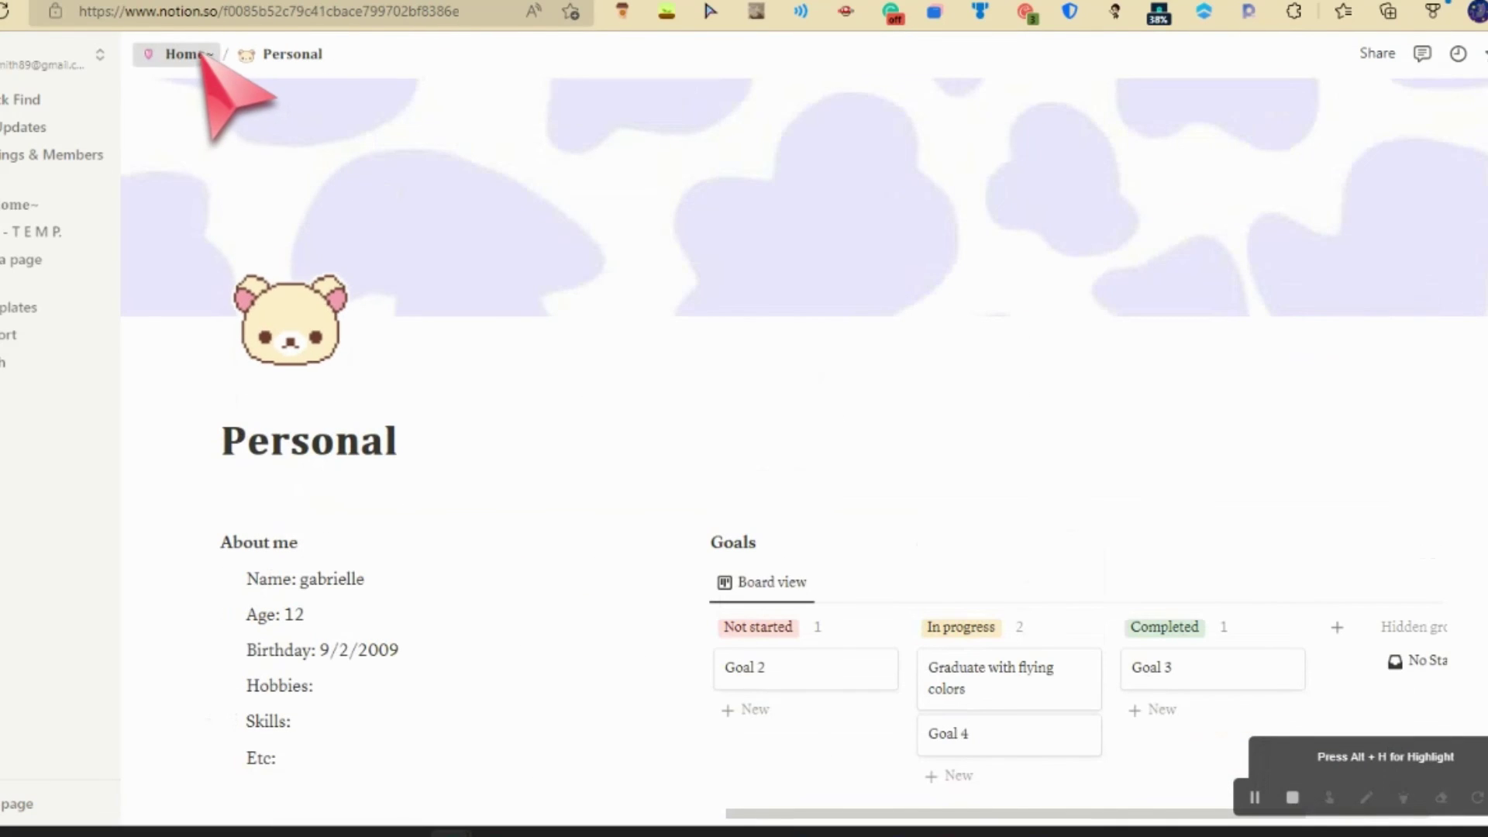
left_click(203, 55)
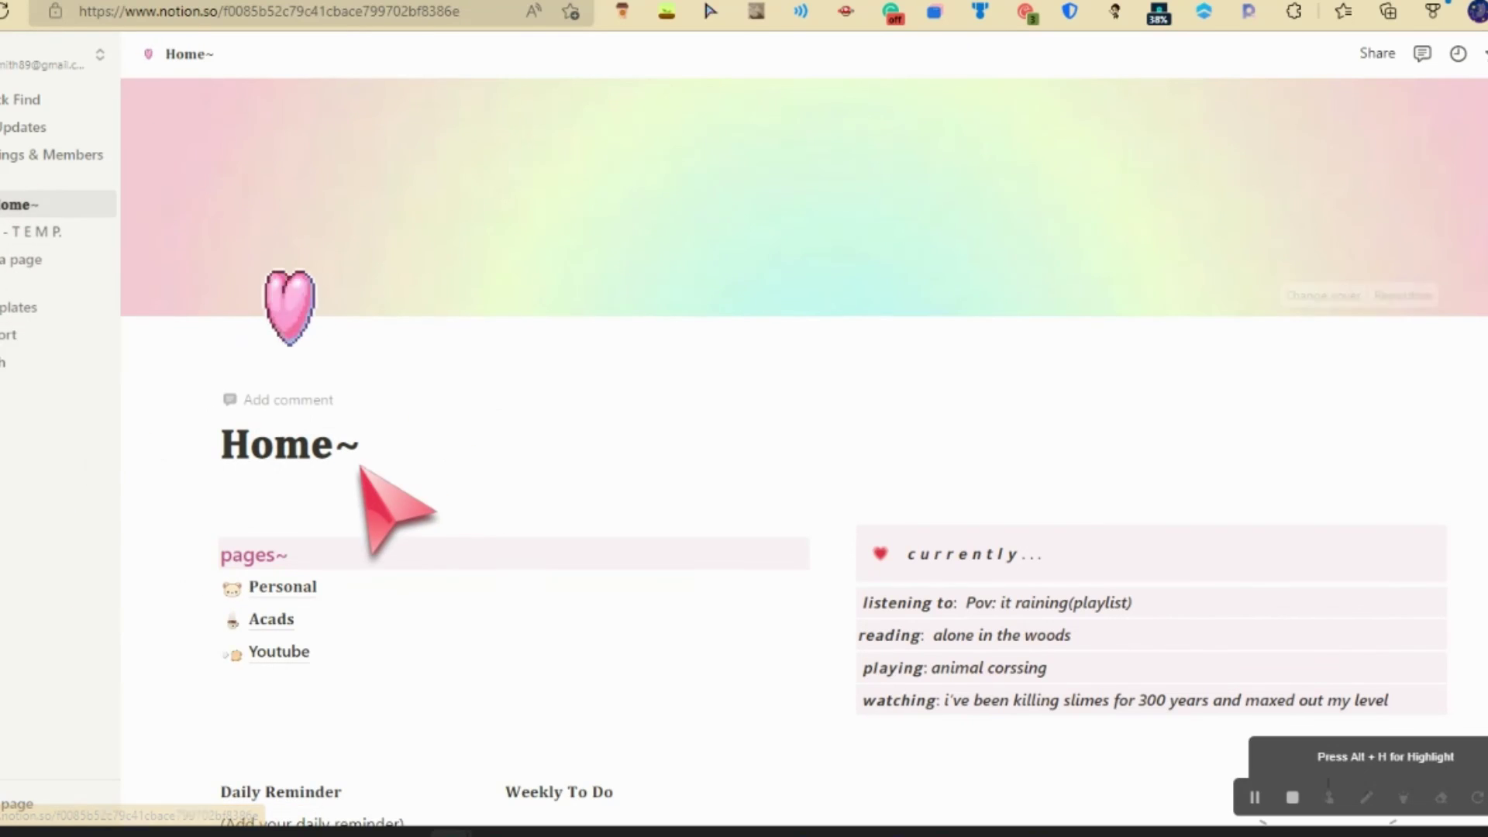
scroll(361, 467, "down", 15)
scroll(839, 372, "up", 15)
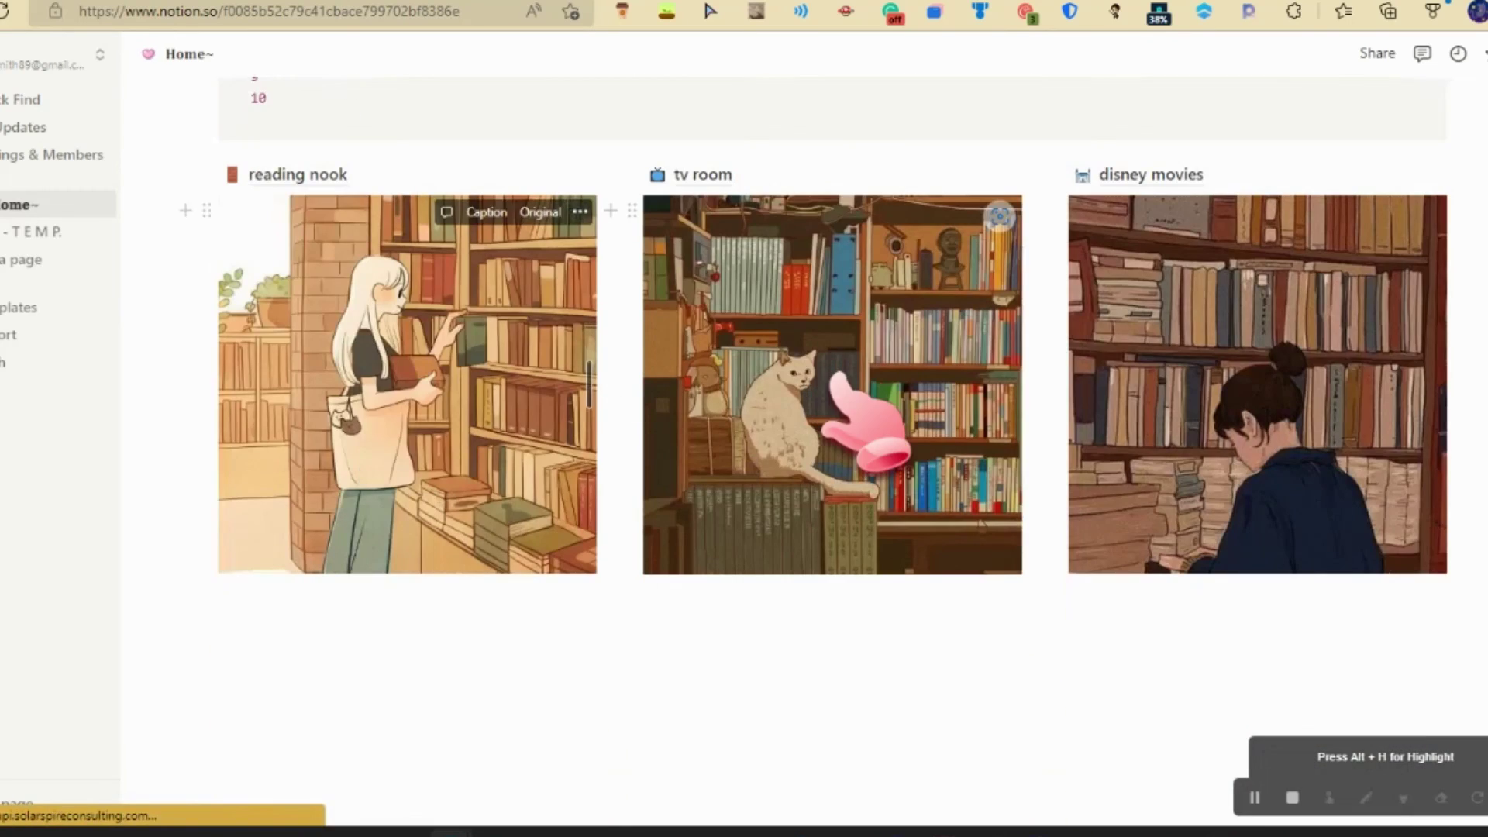
scroll(839, 372, "up", 4)
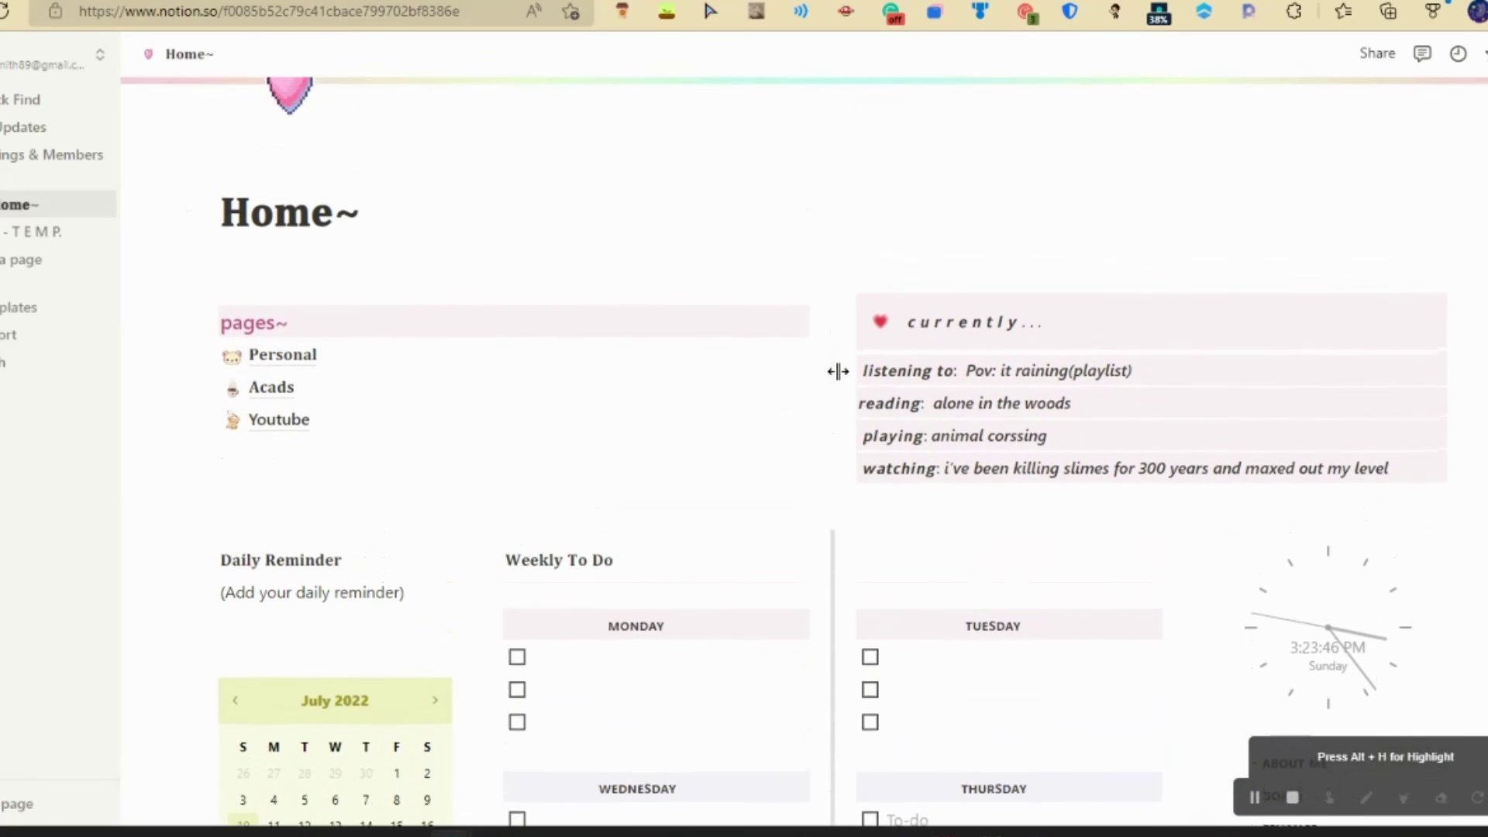